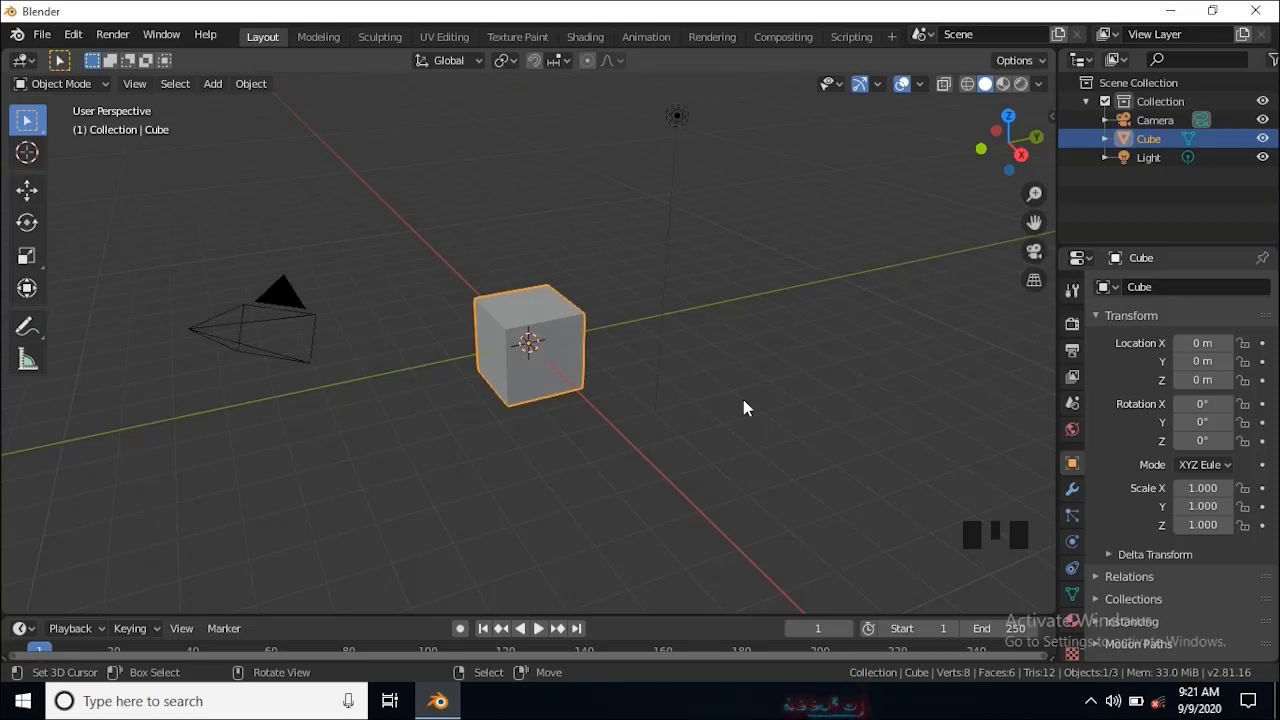
Step: Switch to the front view and delete all the default objects: the camera, cube and light
middle_drag(826, 449, 473, 440)
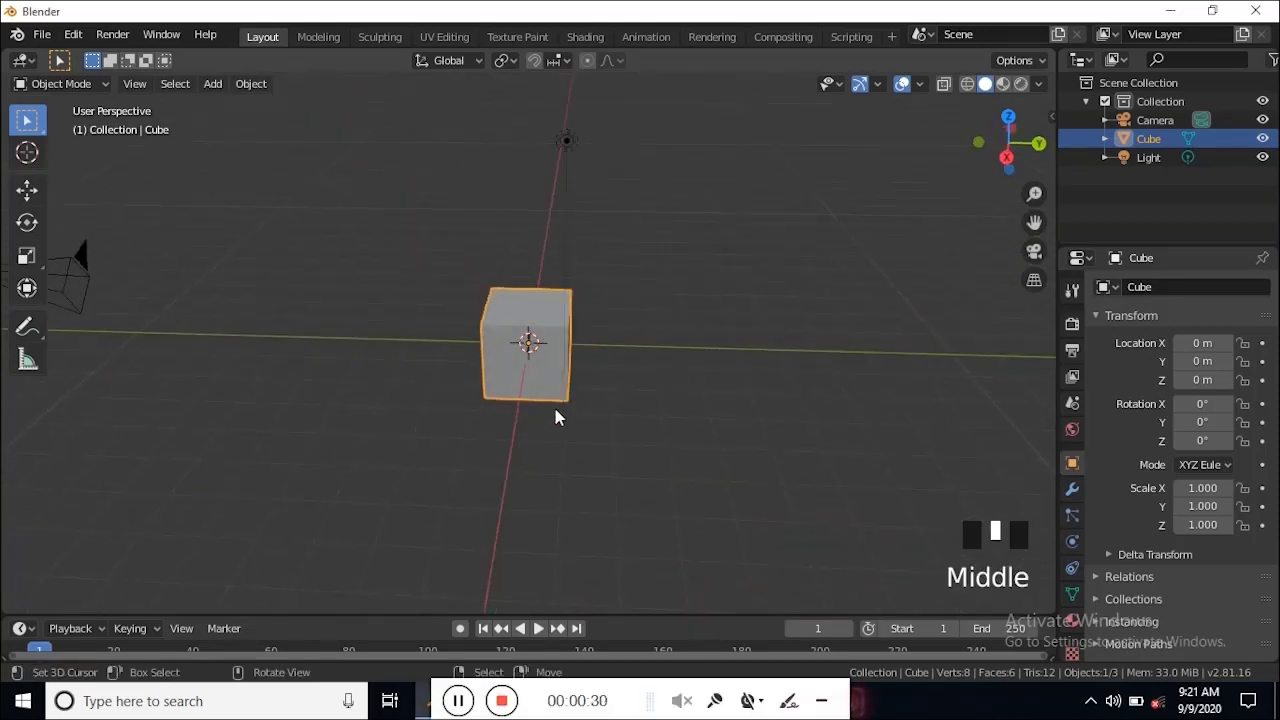
key(grave)
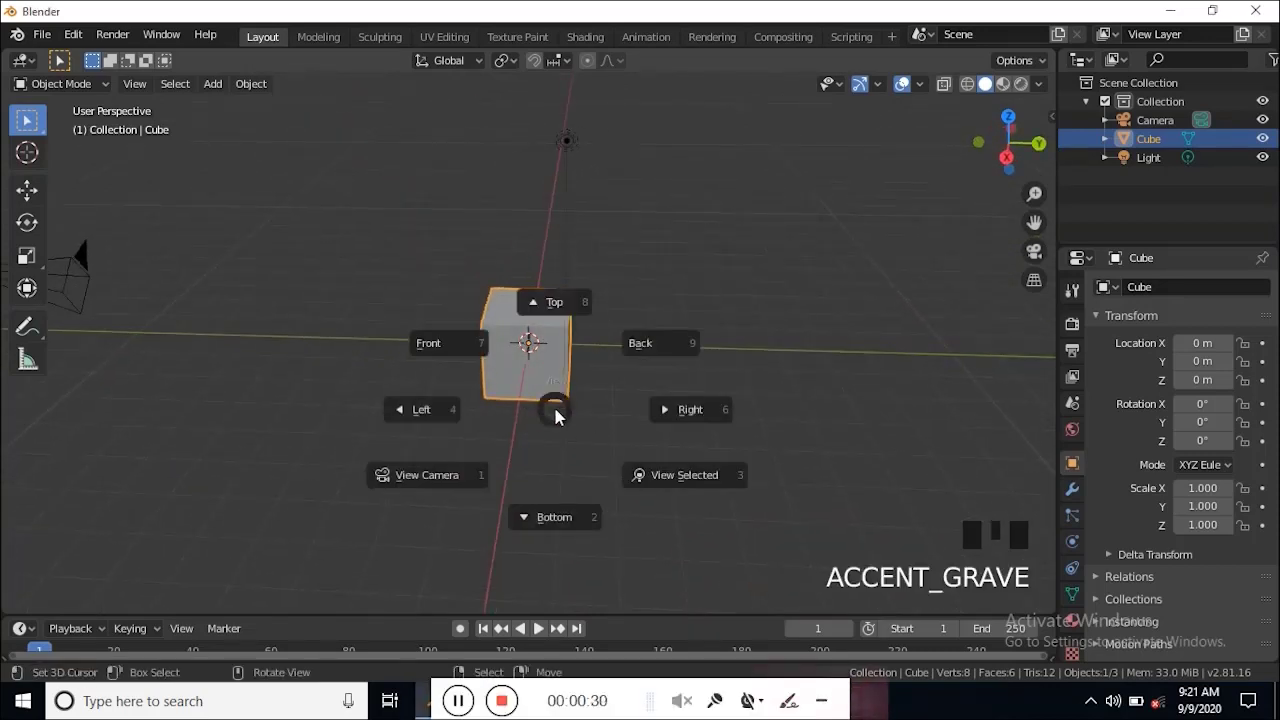
click(452, 358)
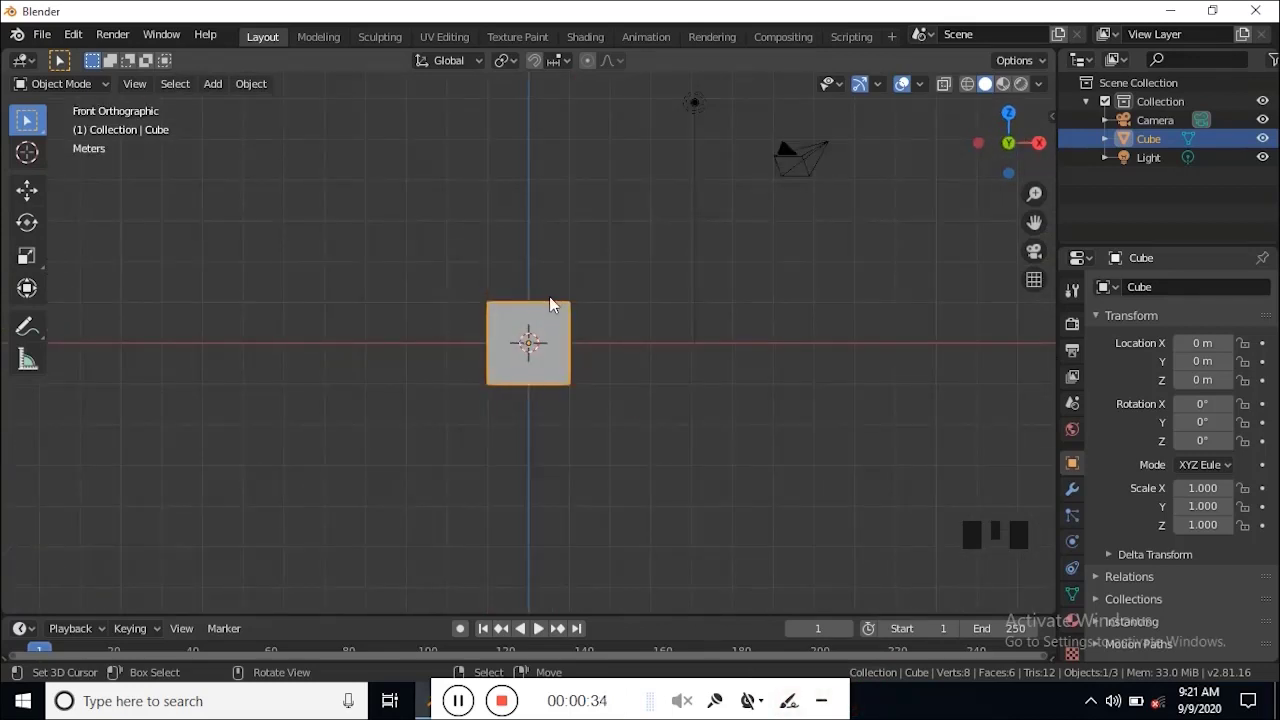
key(a)
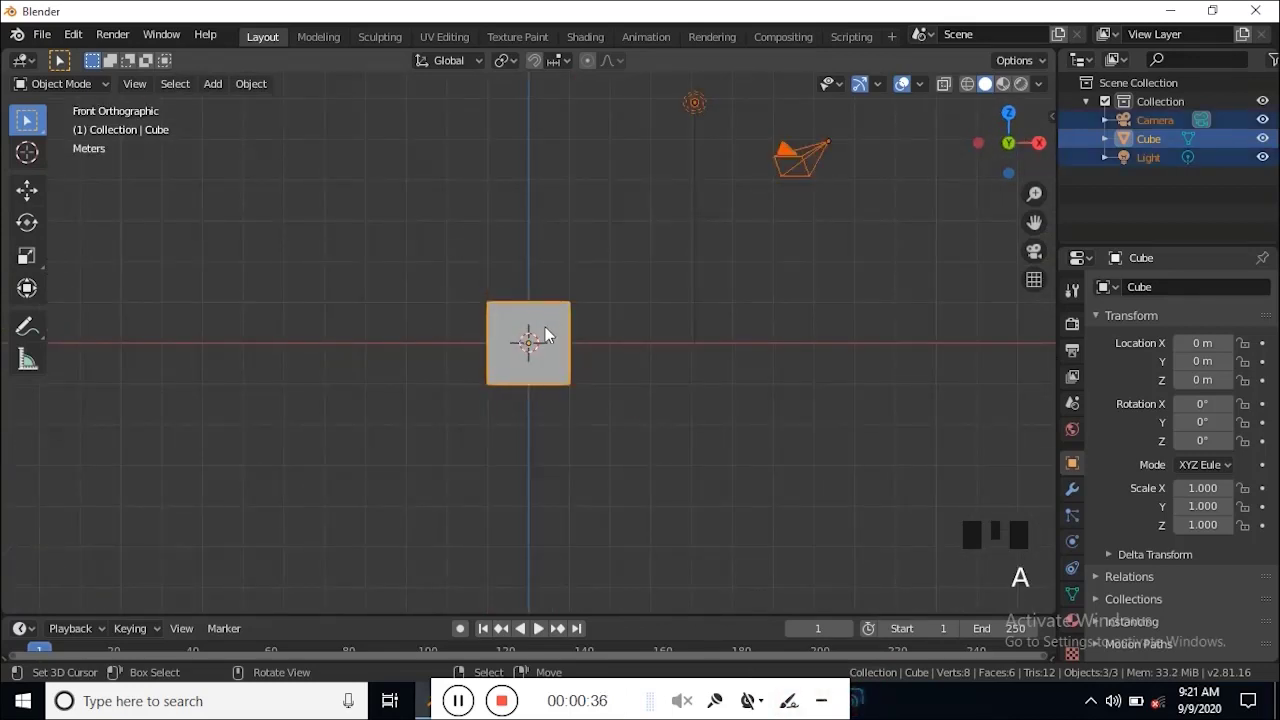
key(x)
click(547, 330)
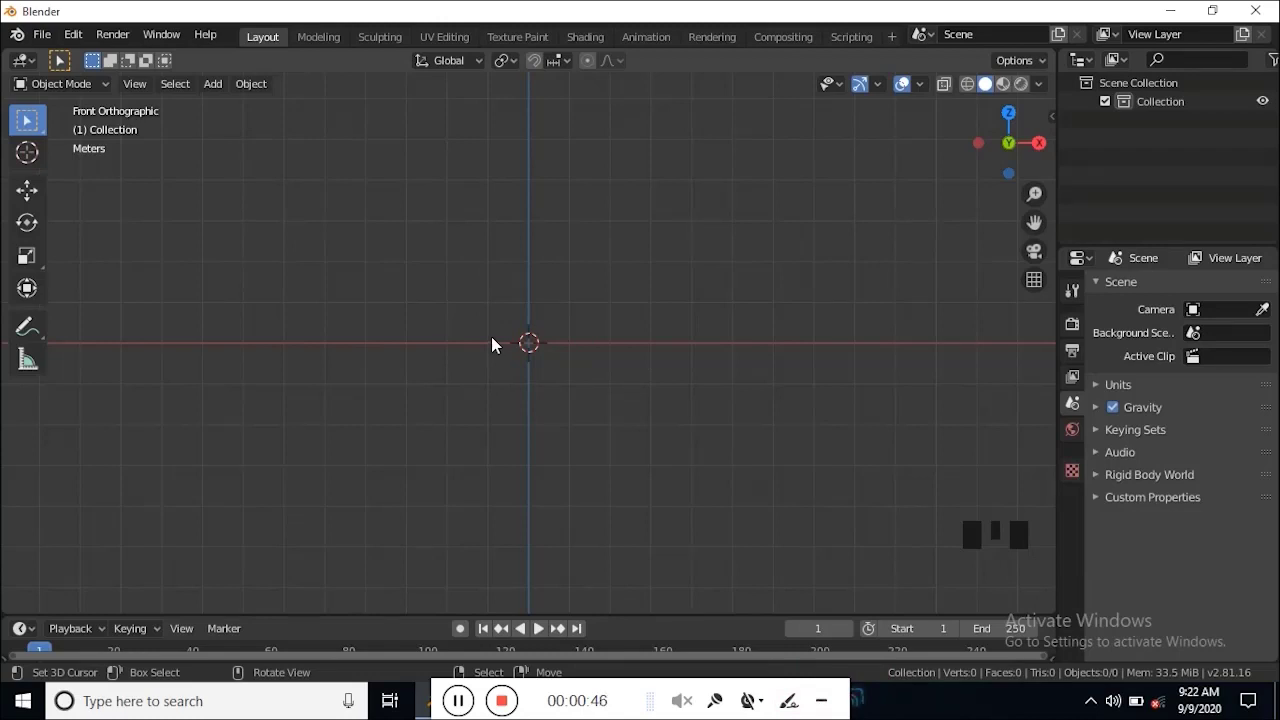
Step: Add "sirfal ,Aegle marmelos.PNG" from the E:\aegle marmelos folder as a background image
key(shift+a)
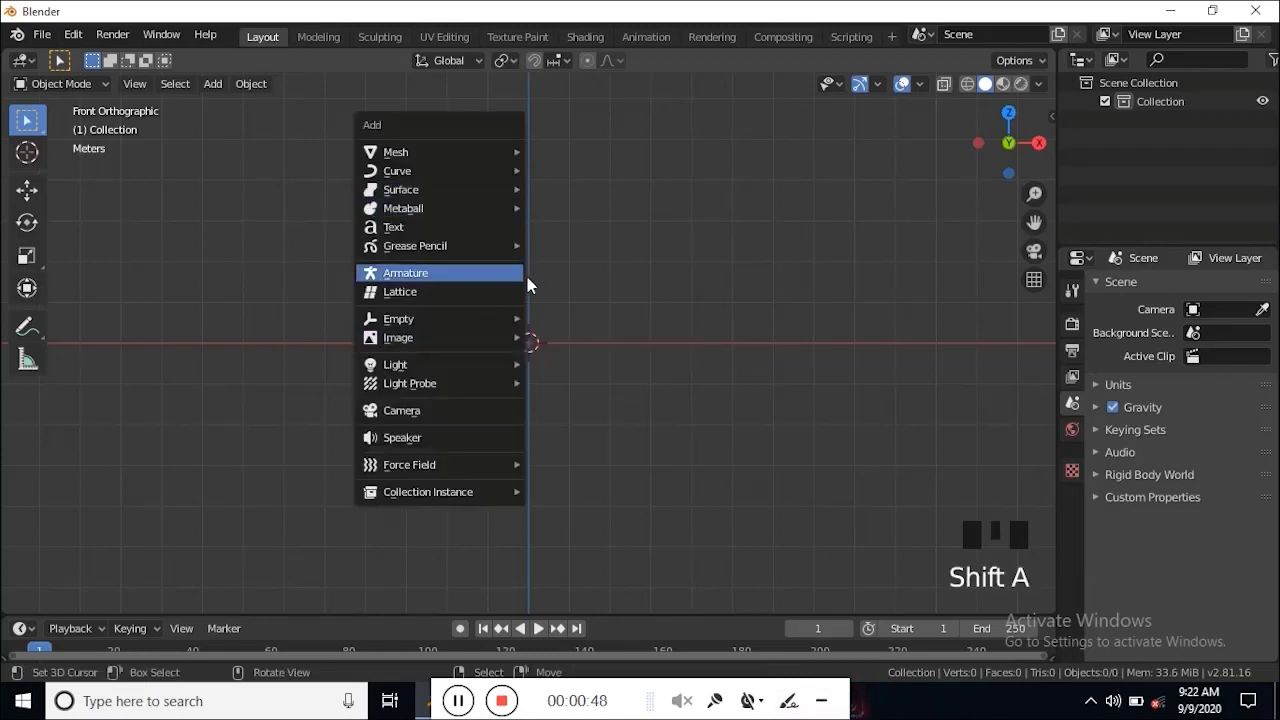
mouse_move(443, 337)
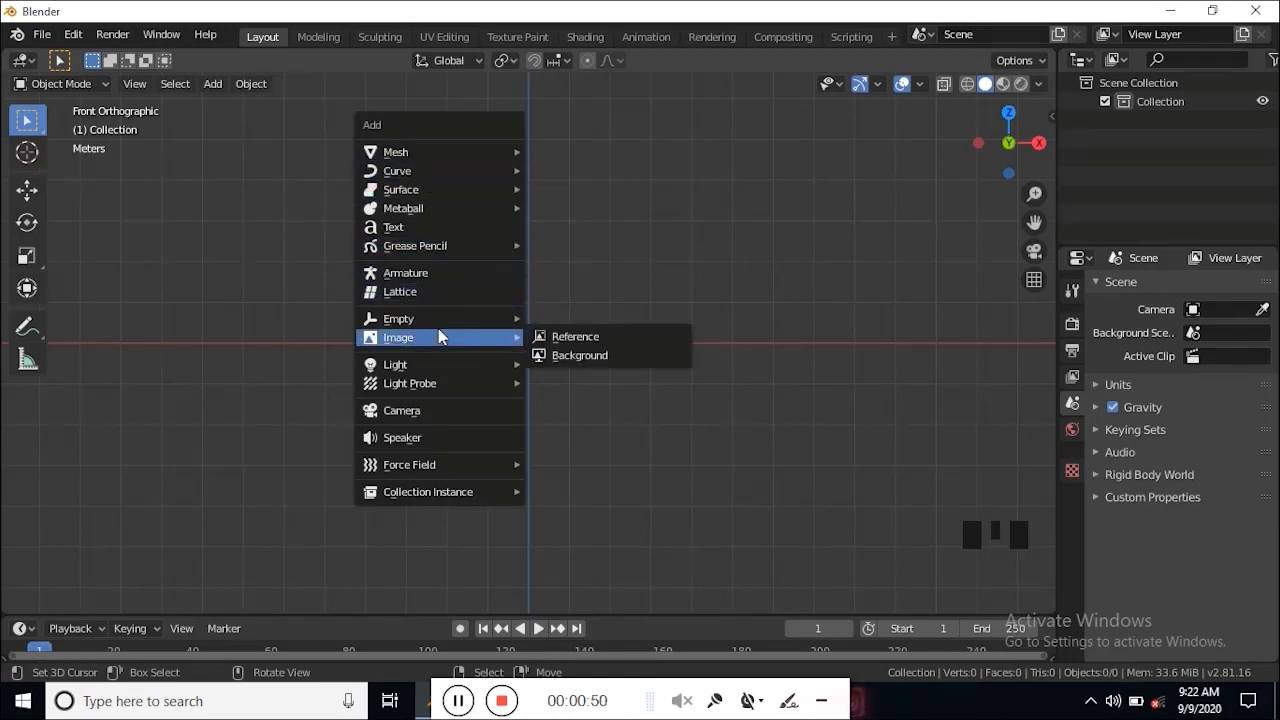
click(580, 356)
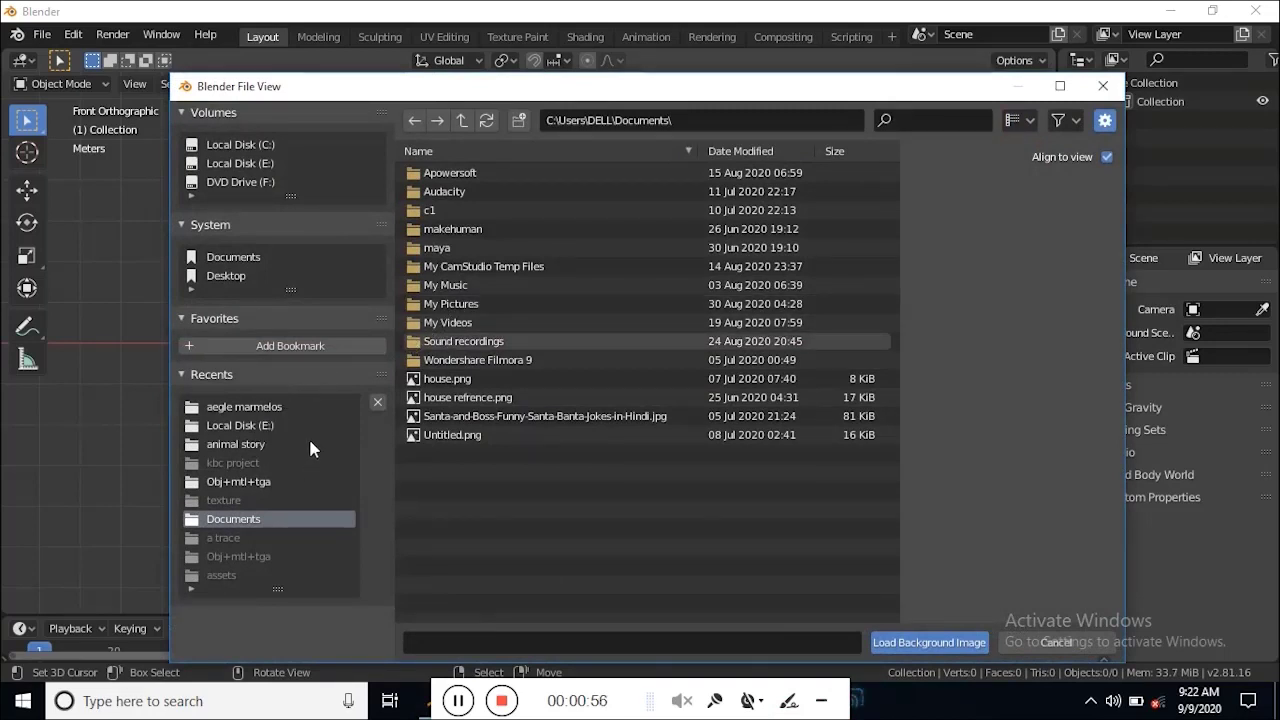
click(248, 426)
click(474, 214)
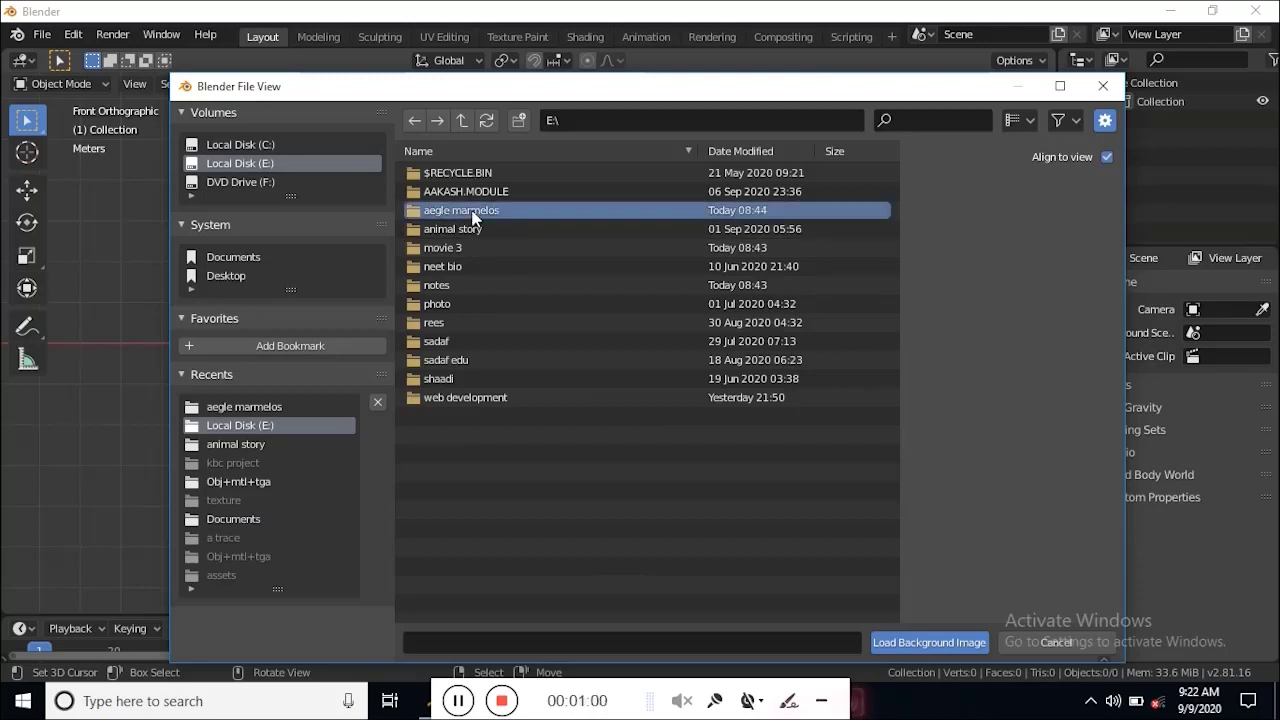
double_click(474, 212)
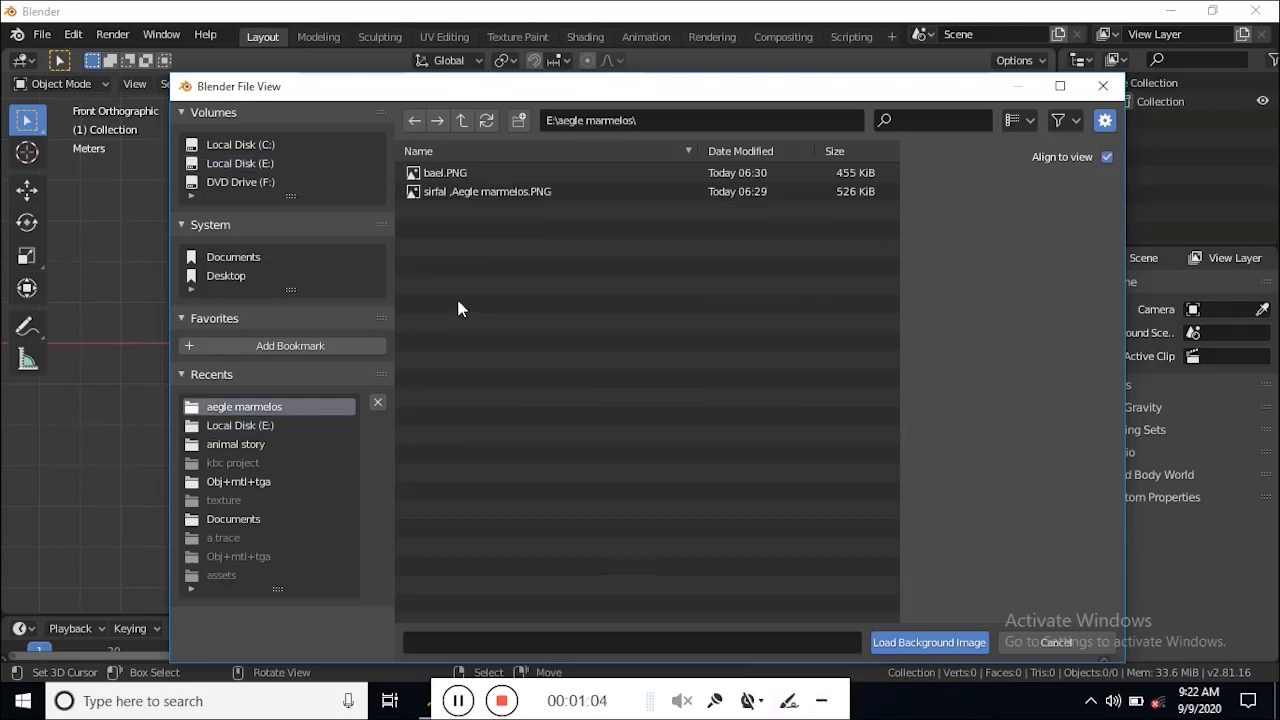
double_click(477, 192)
Step: Move the background image up along the Z axis by about 2.42 m, so its lower edge sits near the origin
scroll(620, 316, up, 2)
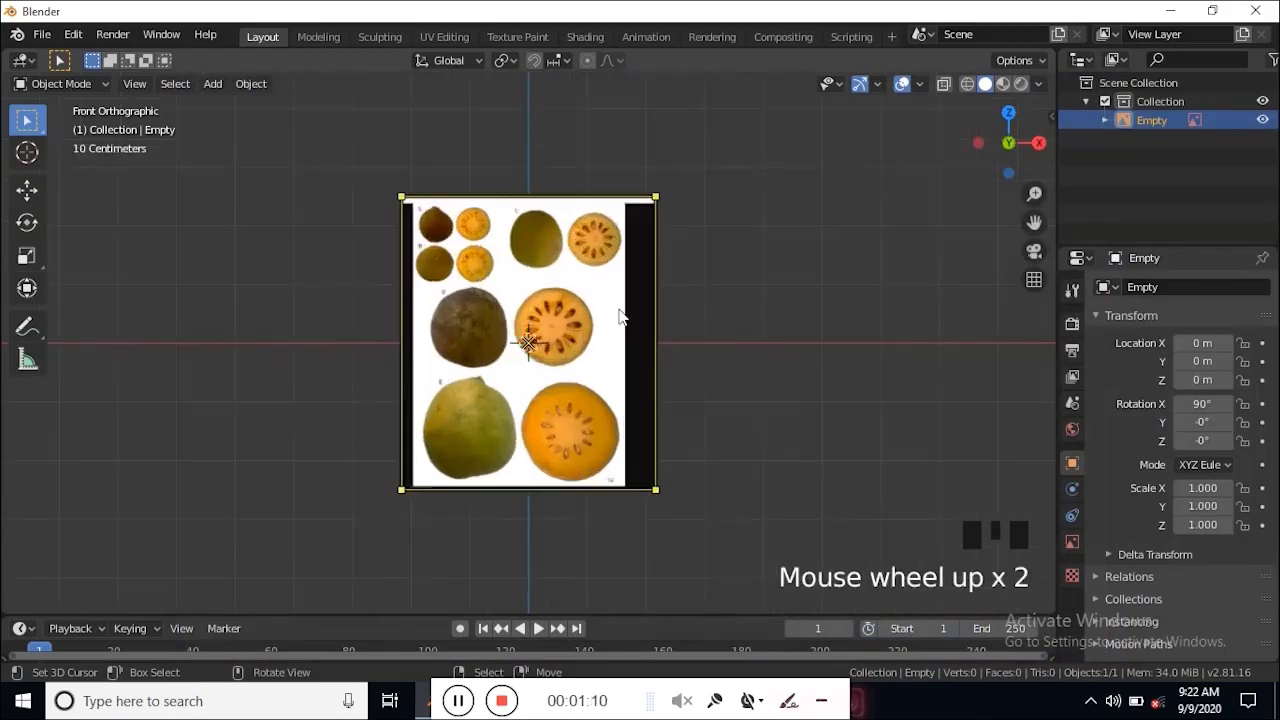
scroll(620, 316, up, 3)
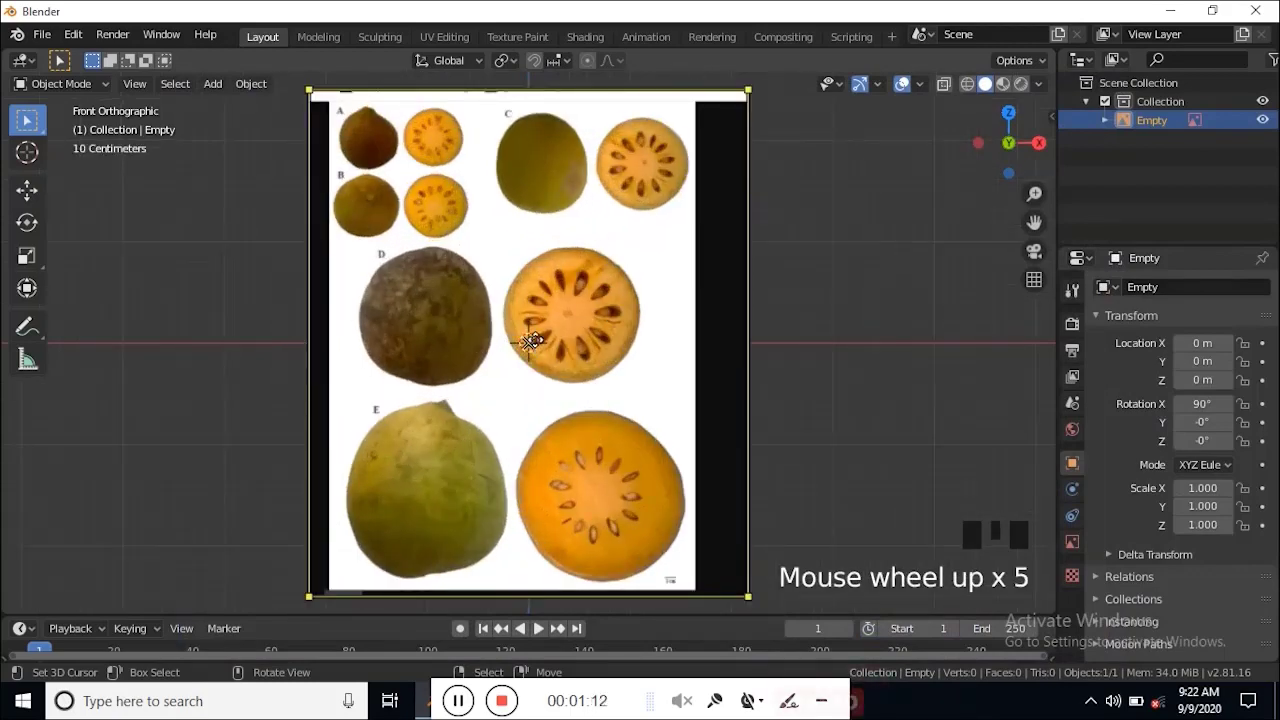
key(g)
key(z)
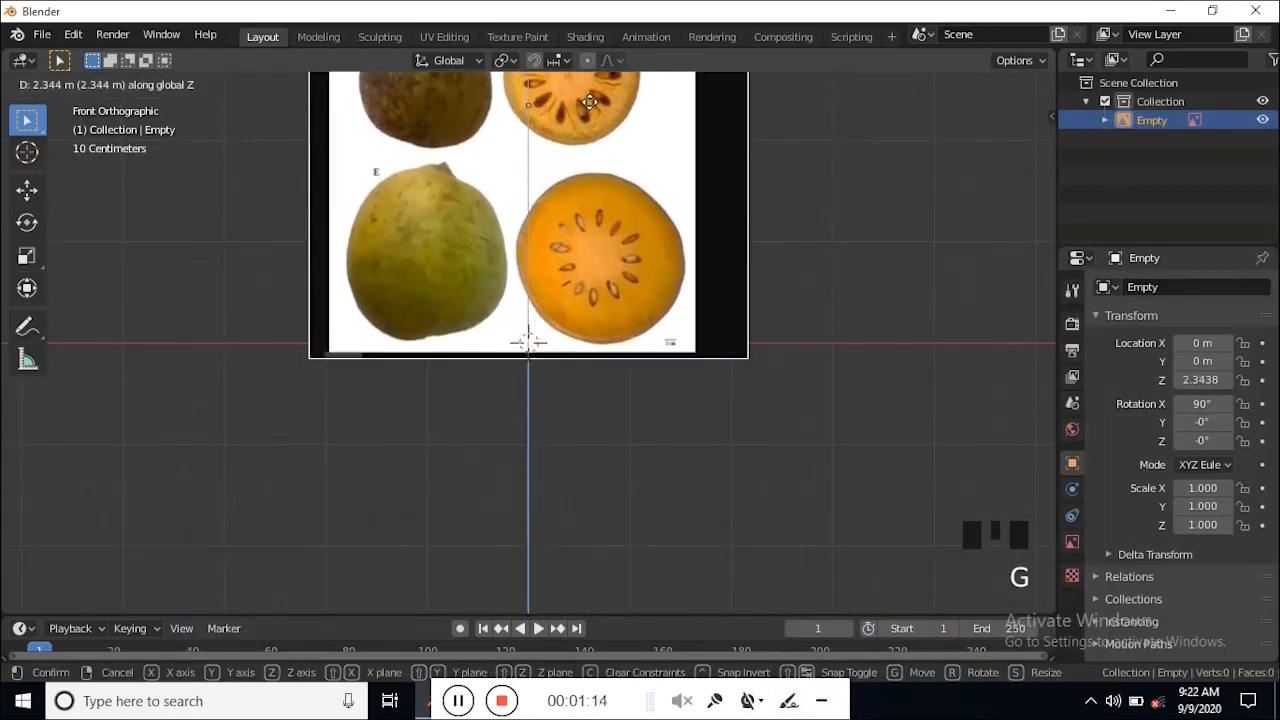
click(584, 115)
Step: Add a mesh circle and move it onto the lower half of green fruit E, at about X -1.01 m, Z 0.67 m
shift+middle_drag(556, 211, 593, 383)
scroll(560, 405, up, 2)
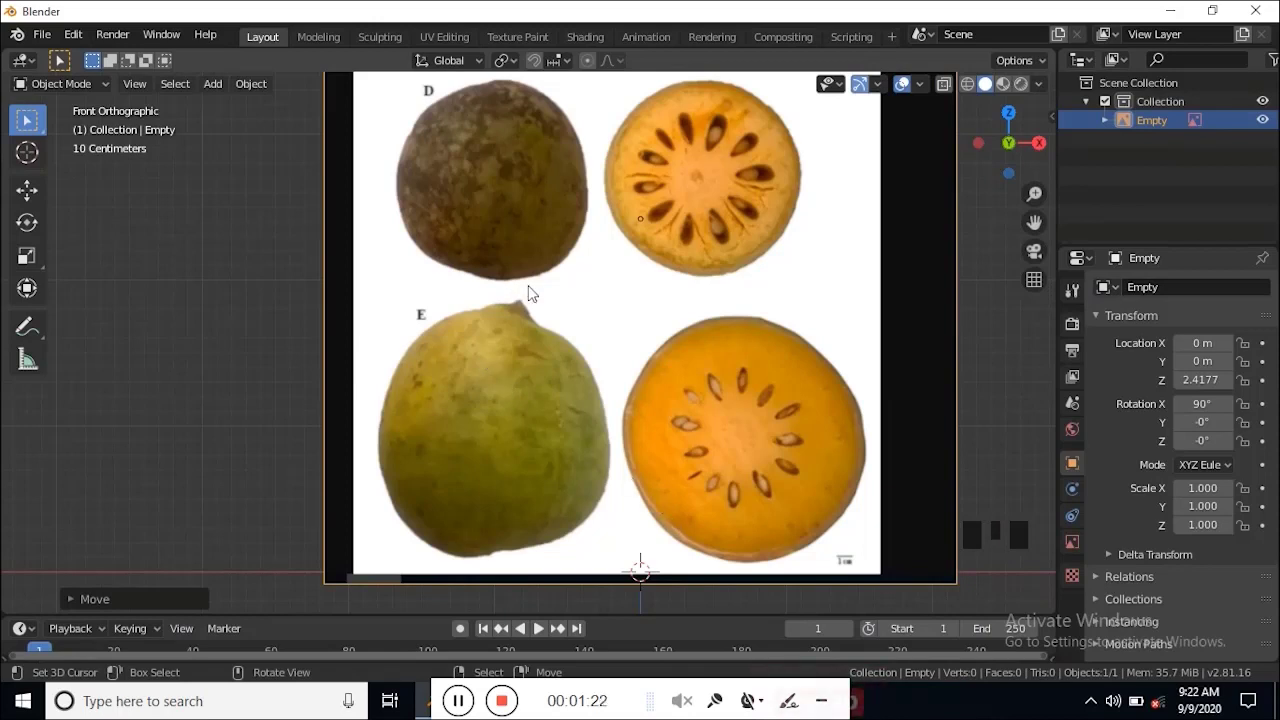
key(shift+a)
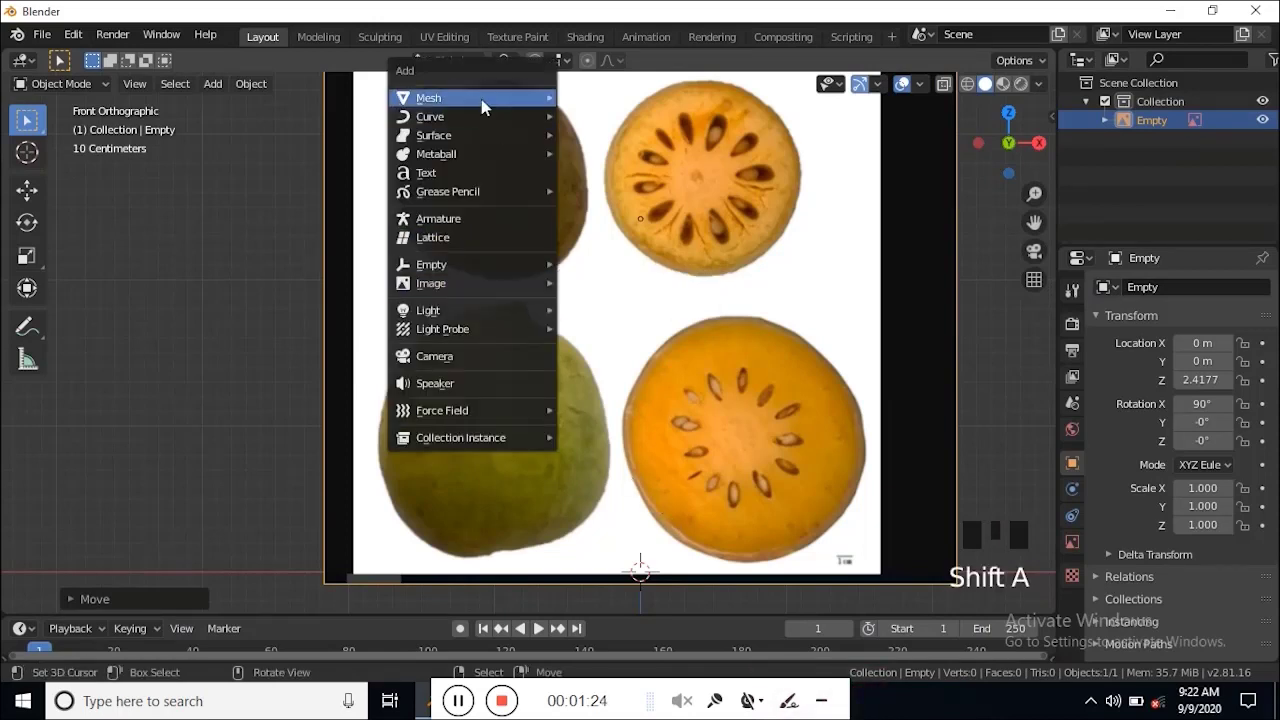
mouse_move(464, 92)
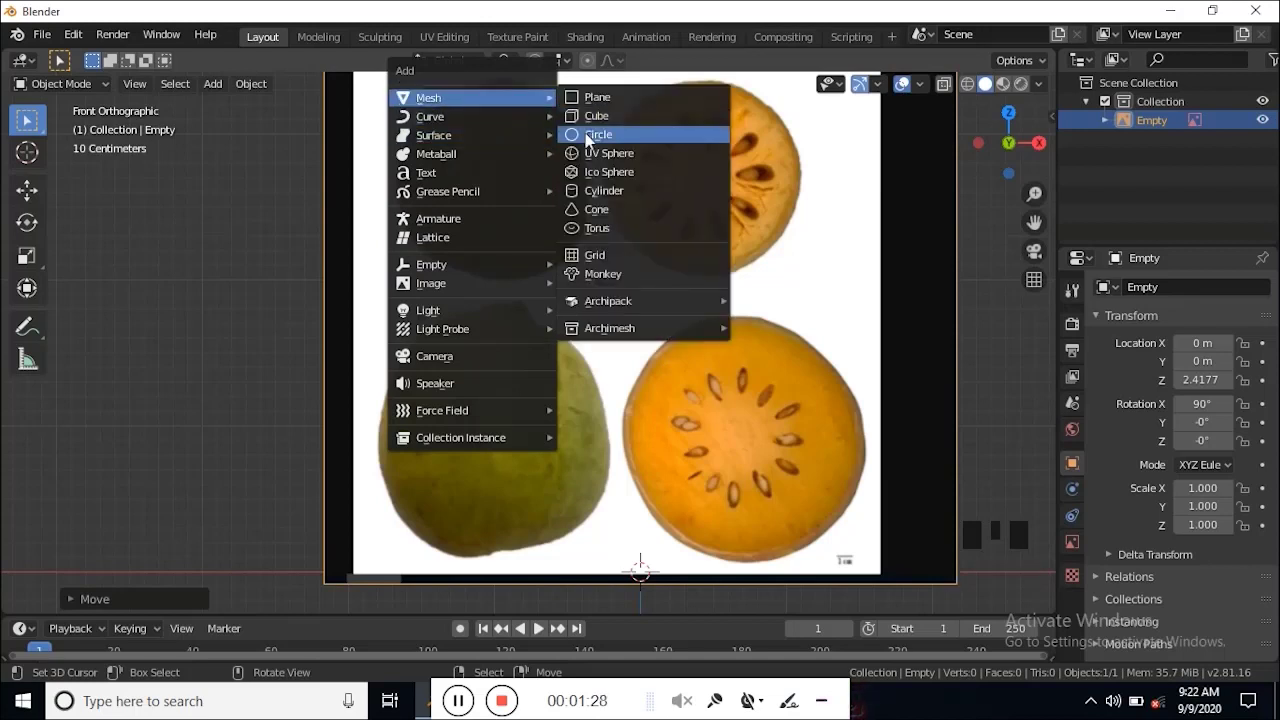
click(592, 134)
key(g)
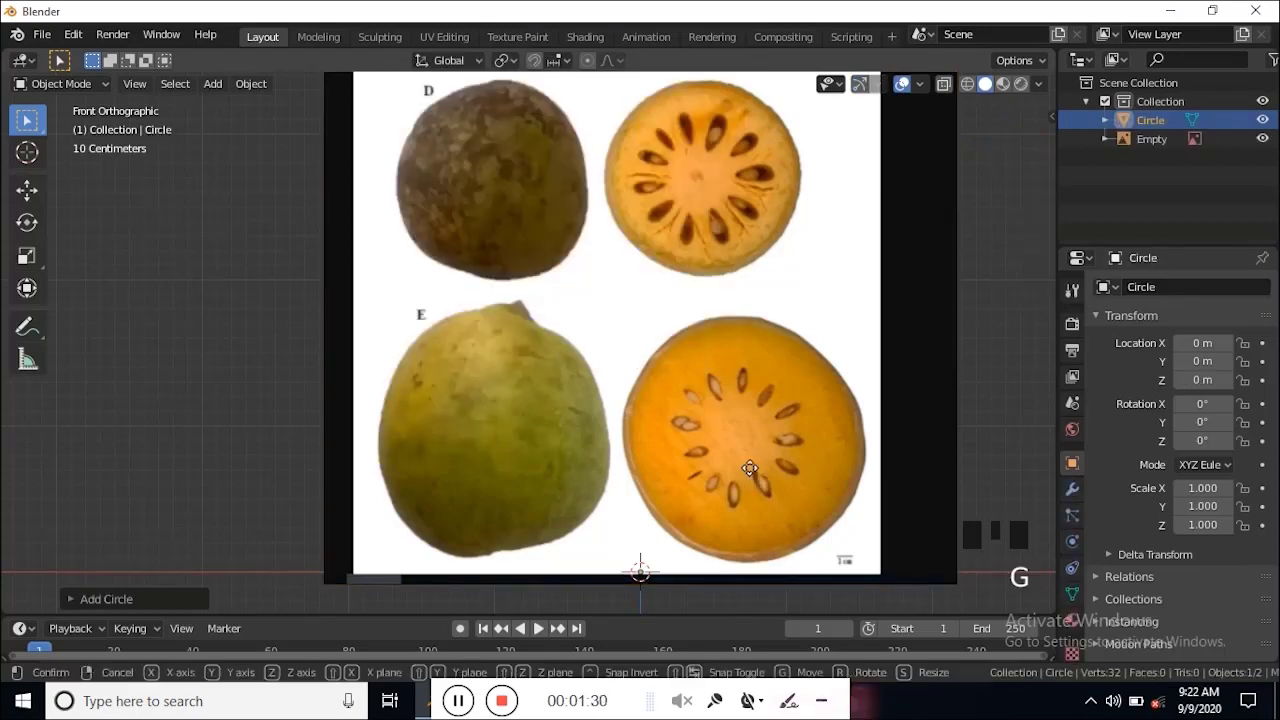
click(602, 371)
Step: Scale the circle to about 0.75 and nudge it to about X -1.0 m, Z 0.68 m, fitting fruit E's width
key(s)
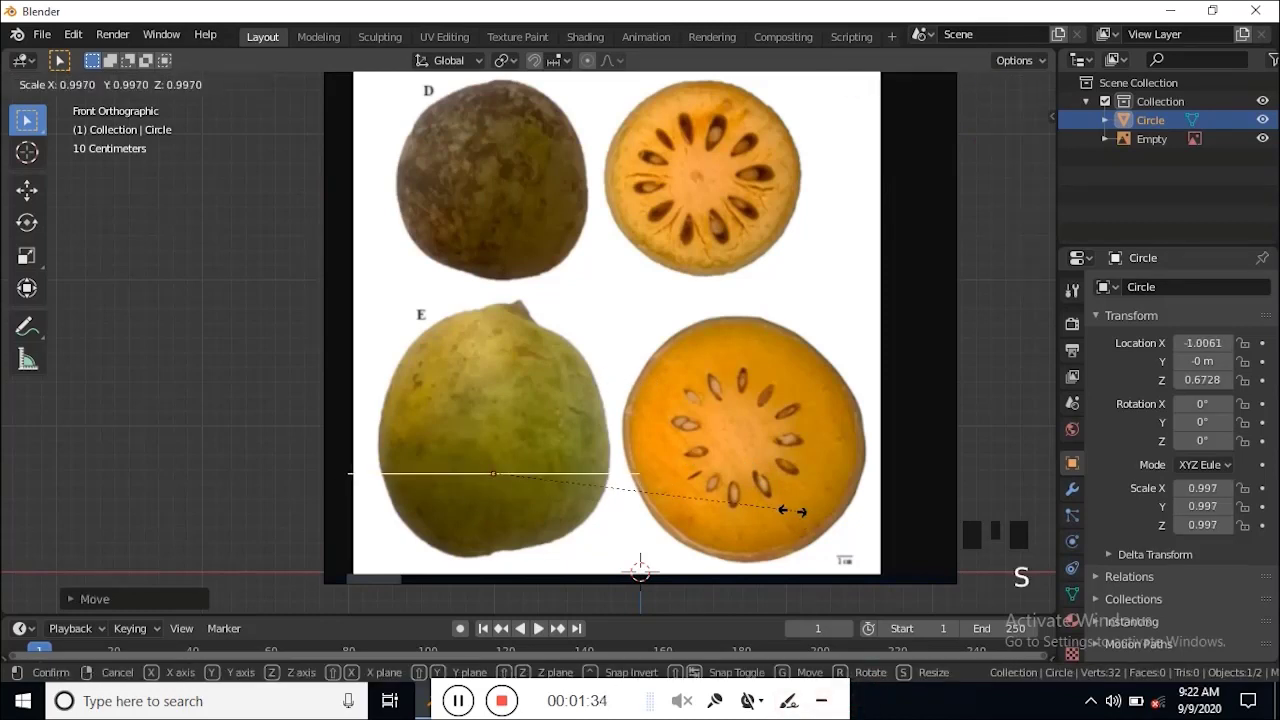
click(700, 503)
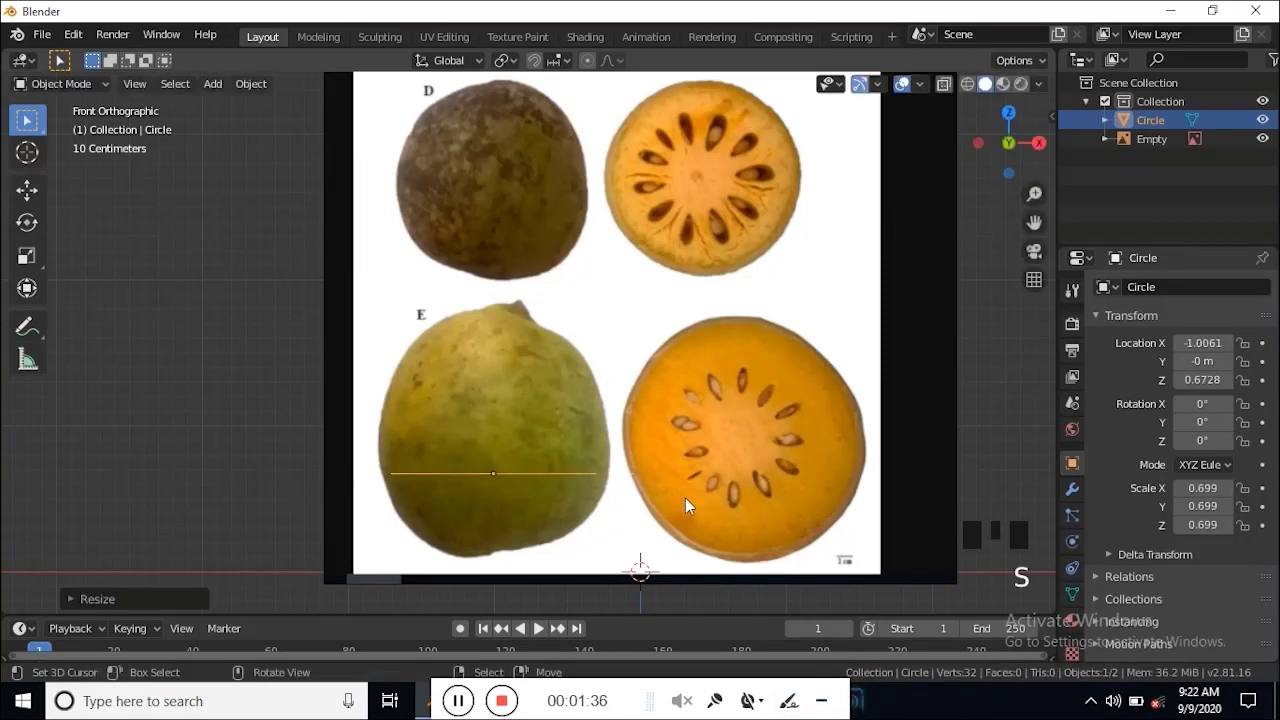
key(g)
click(686, 497)
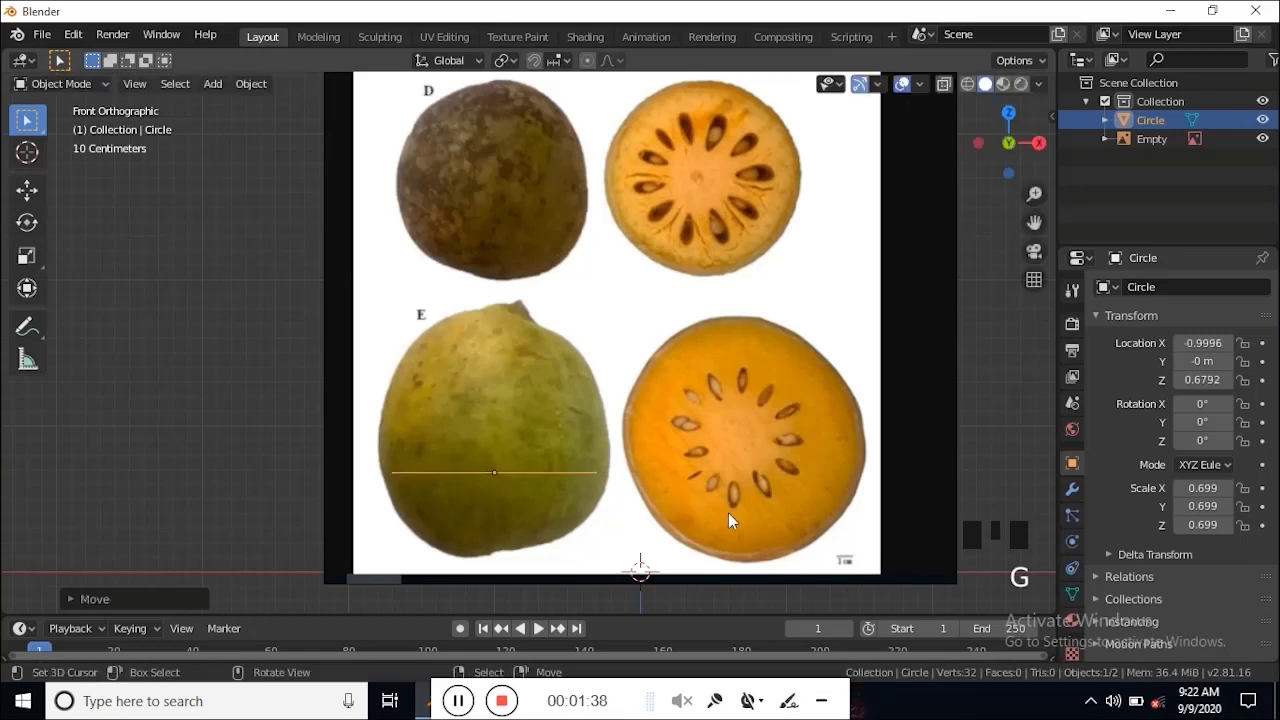
key(s)
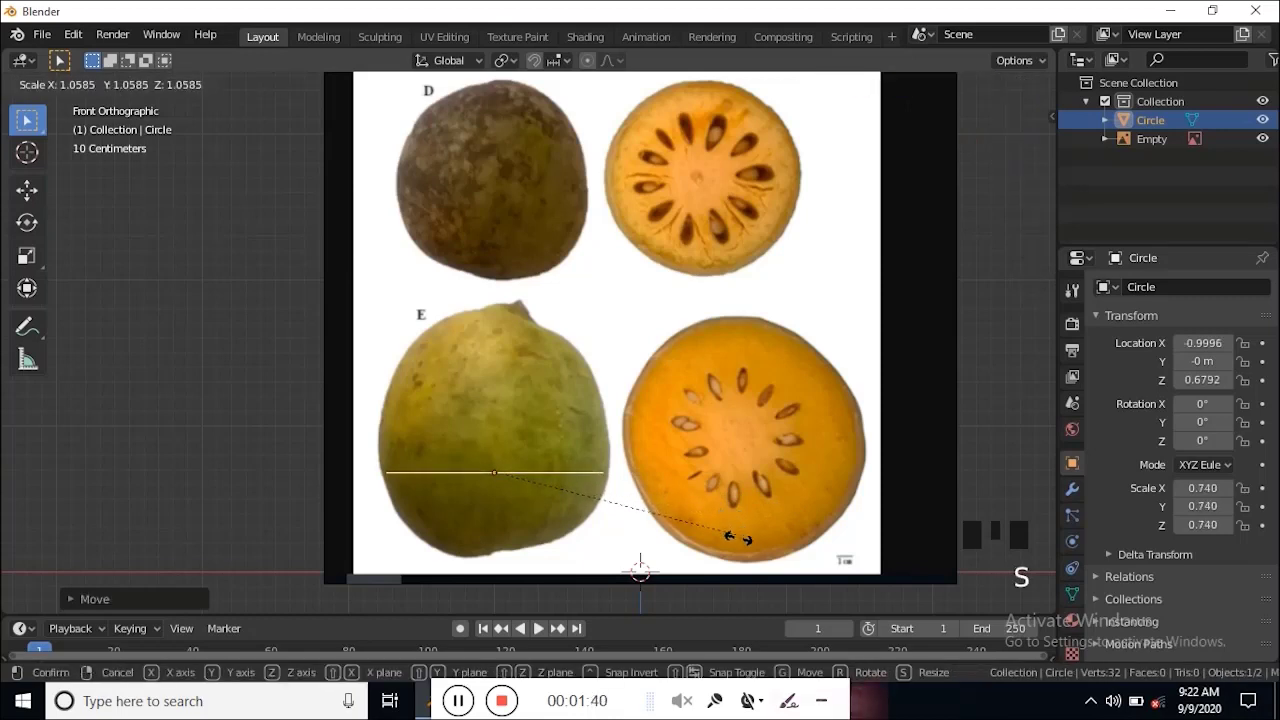
click(731, 537)
Step: Enter Edit Mode on the circle and fill its outline with a face
middle_drag(656, 491, 683, 533)
key(Tab)
scroll(686, 491, up, 2)
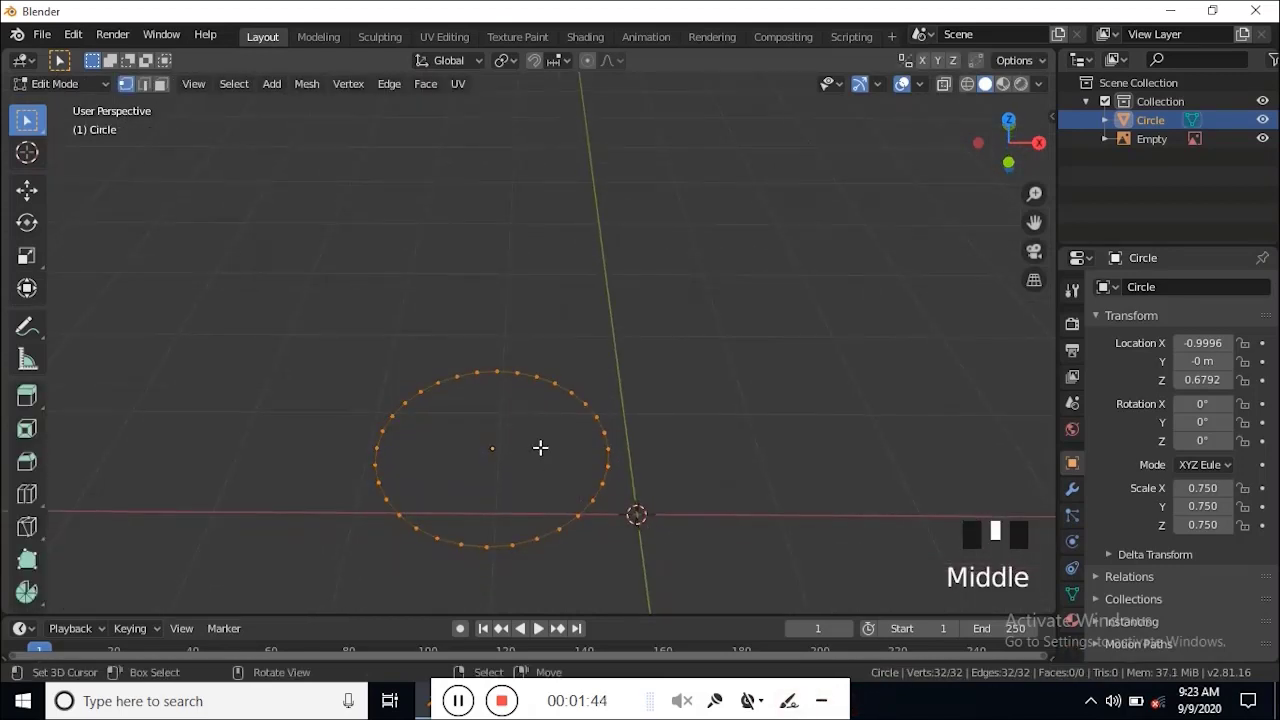
key(f)
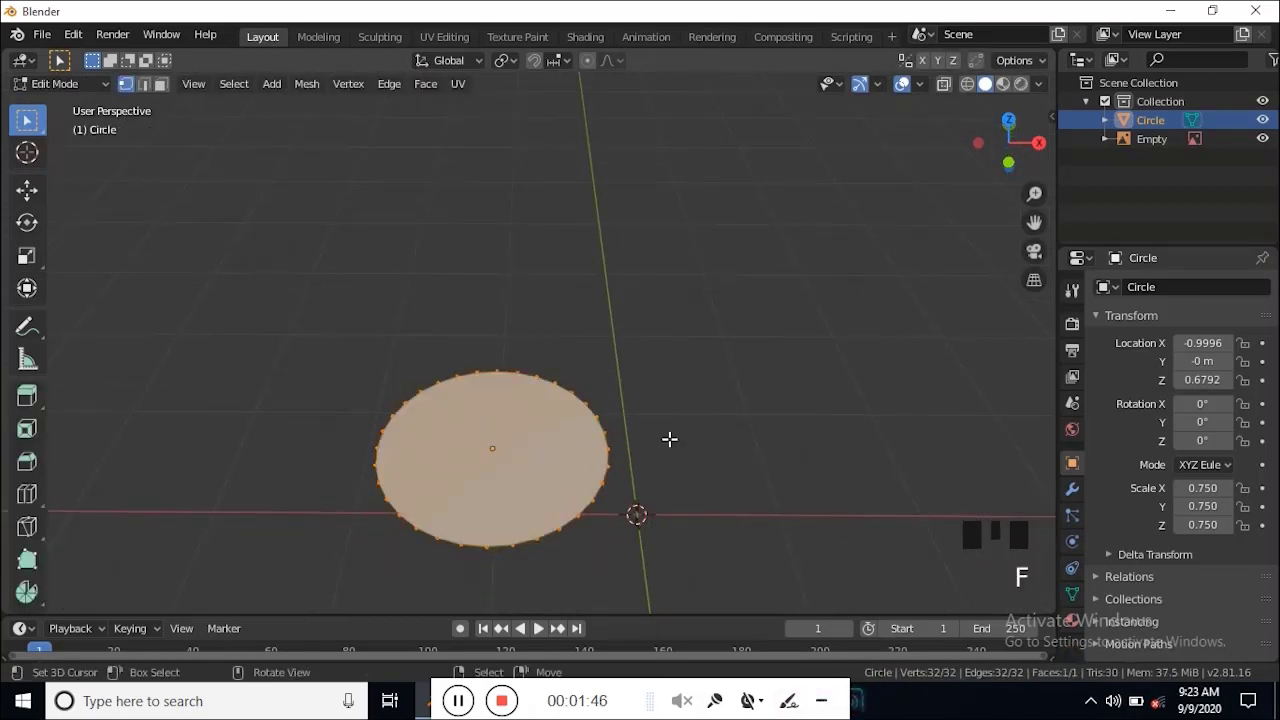
Step: Extrude the filled circle upward about 0.17 m in the front view and set the viewport shading to Wireframe
key(grave)
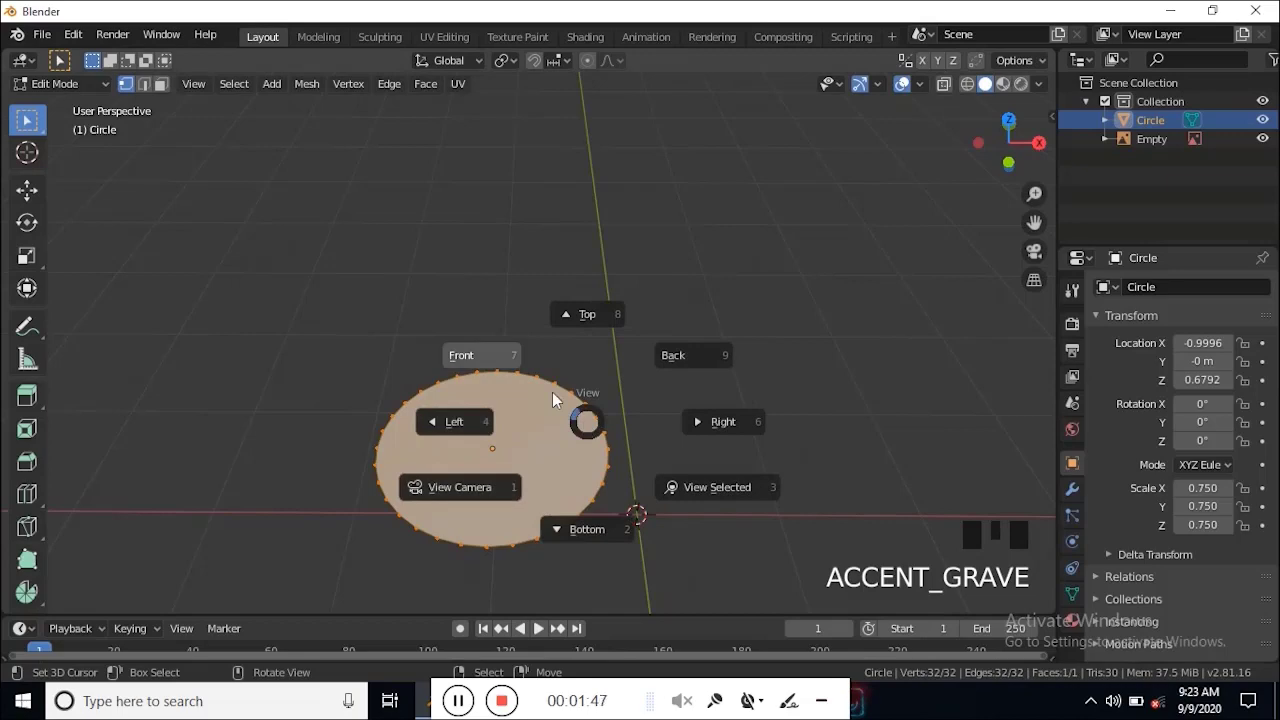
click(502, 362)
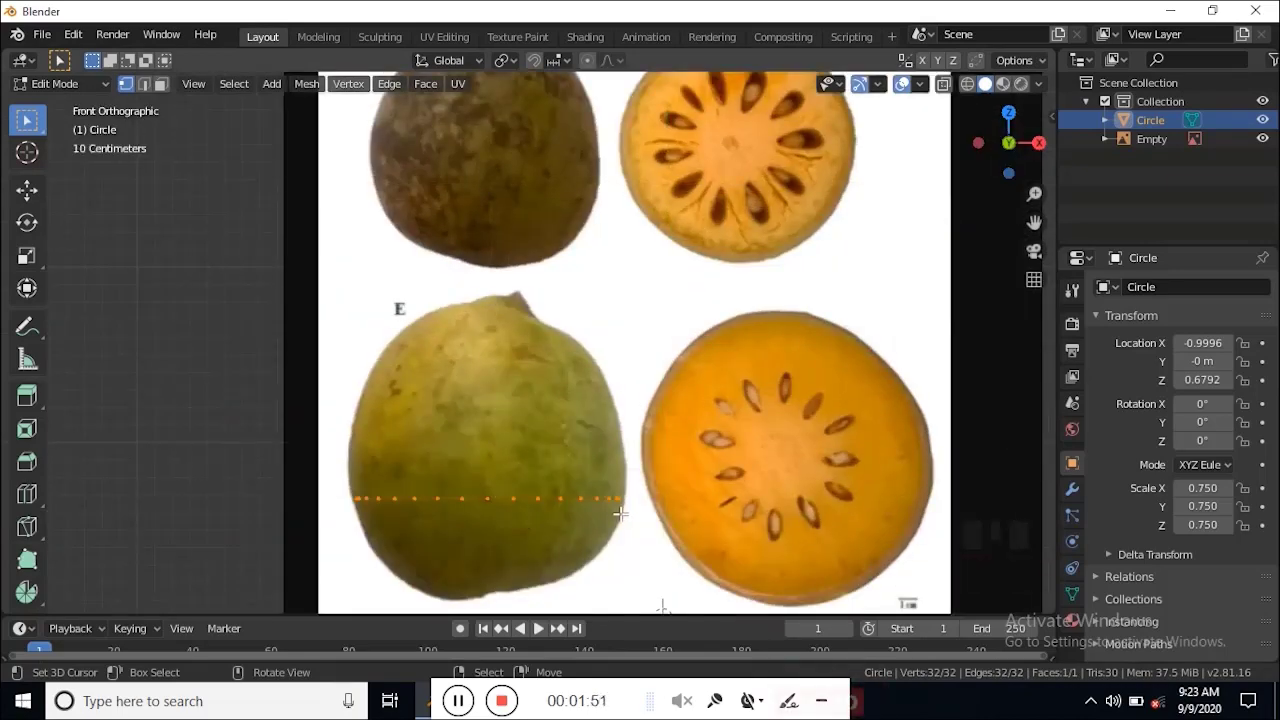
key(e)
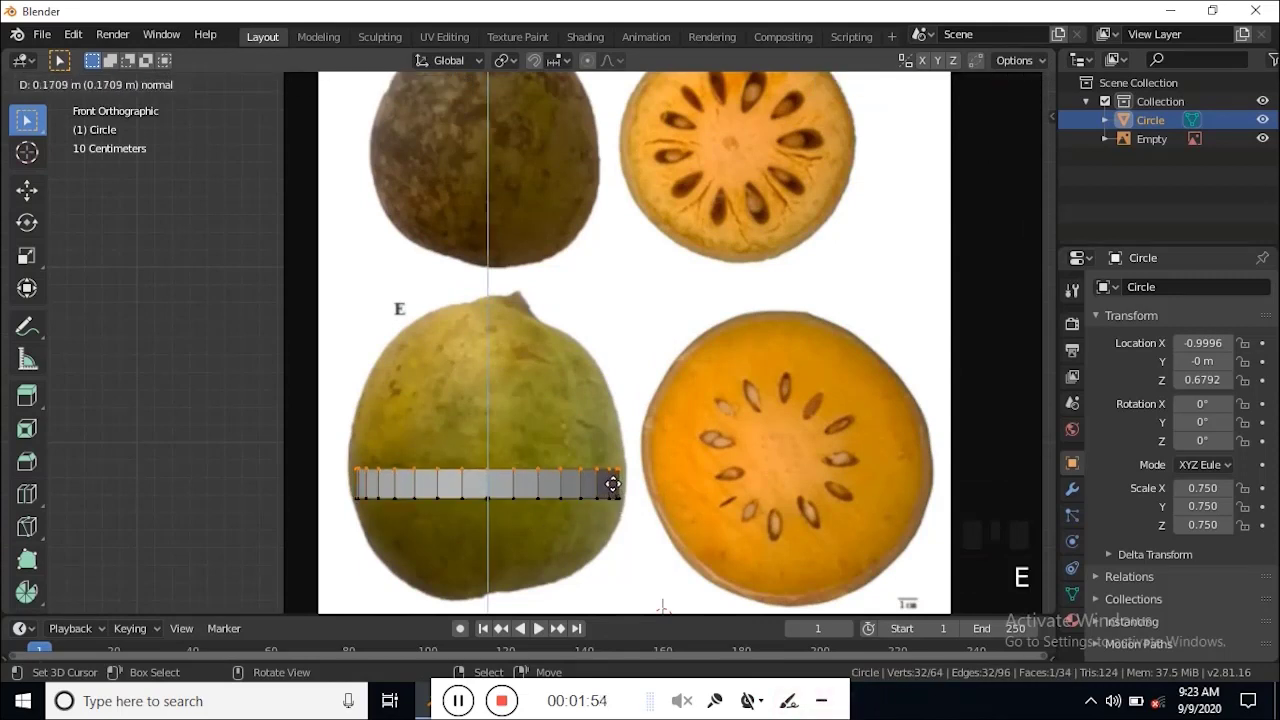
click(612, 484)
key(z)
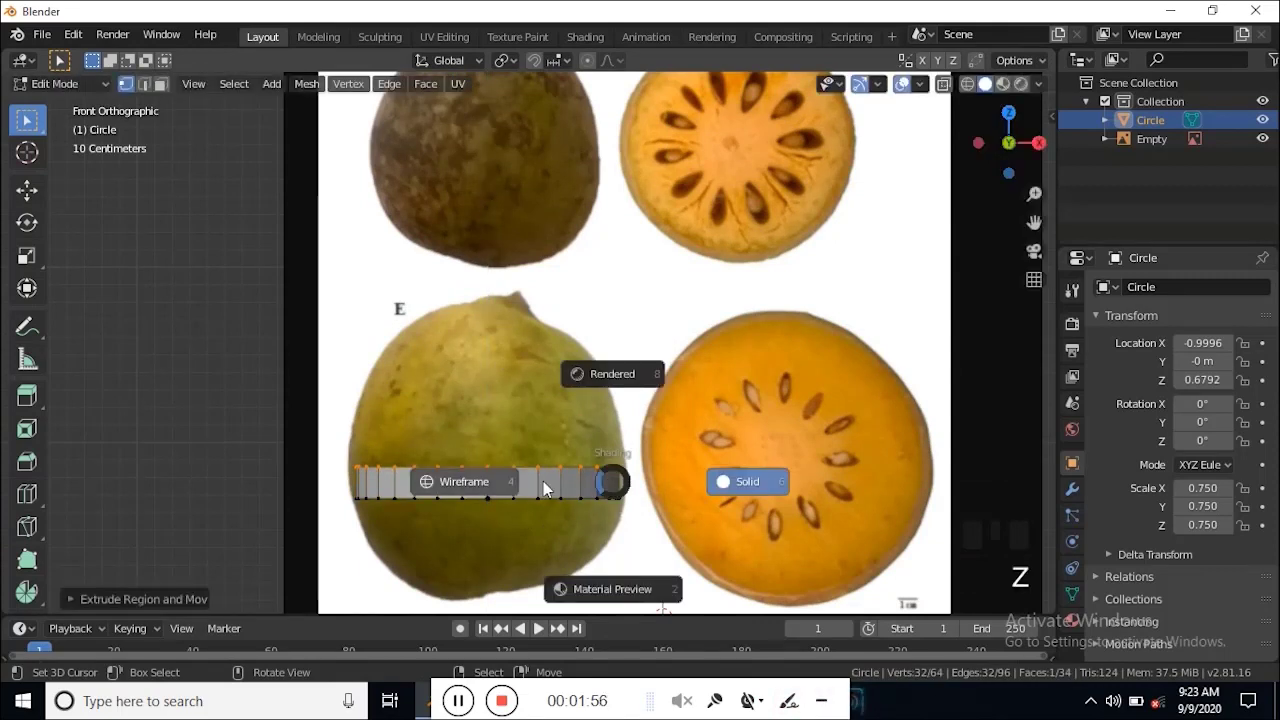
click(486, 484)
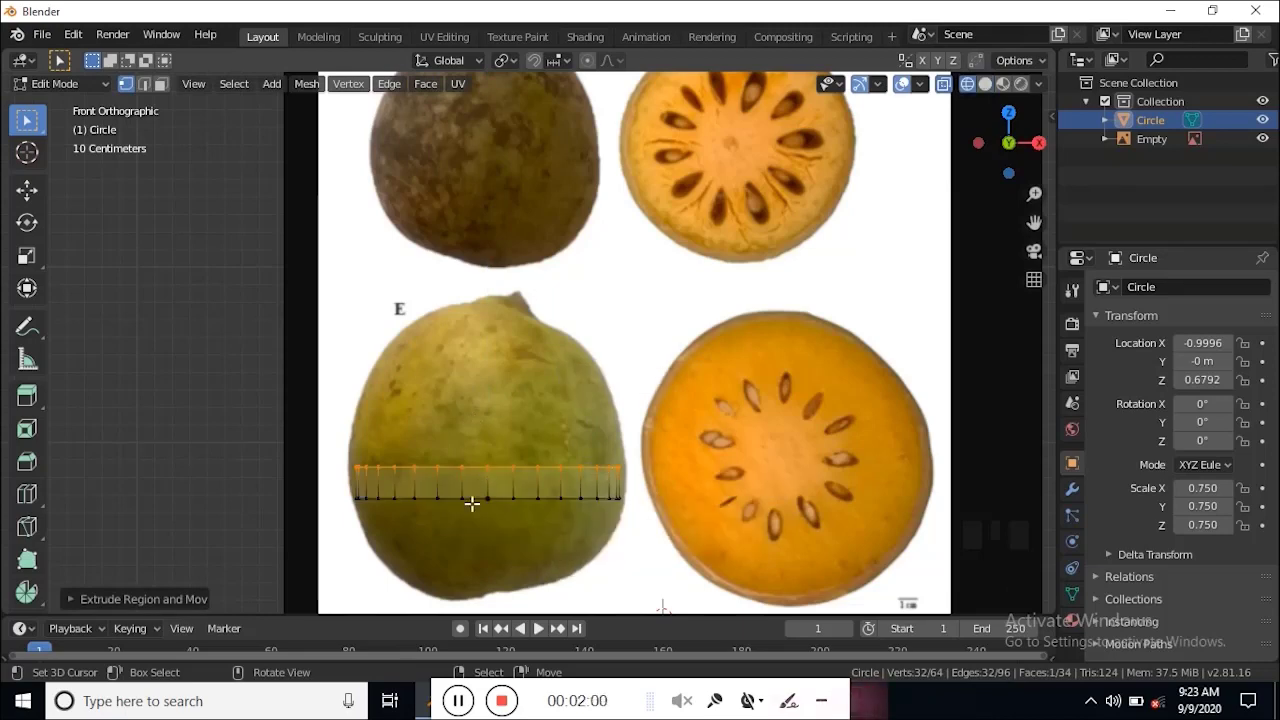
Step: Select the extrusion's lower edge loop and scale it up slightly to meet the outline of fruit E
scroll(616, 500, up, 3)
shift+middle_drag(614, 494, 628, 320)
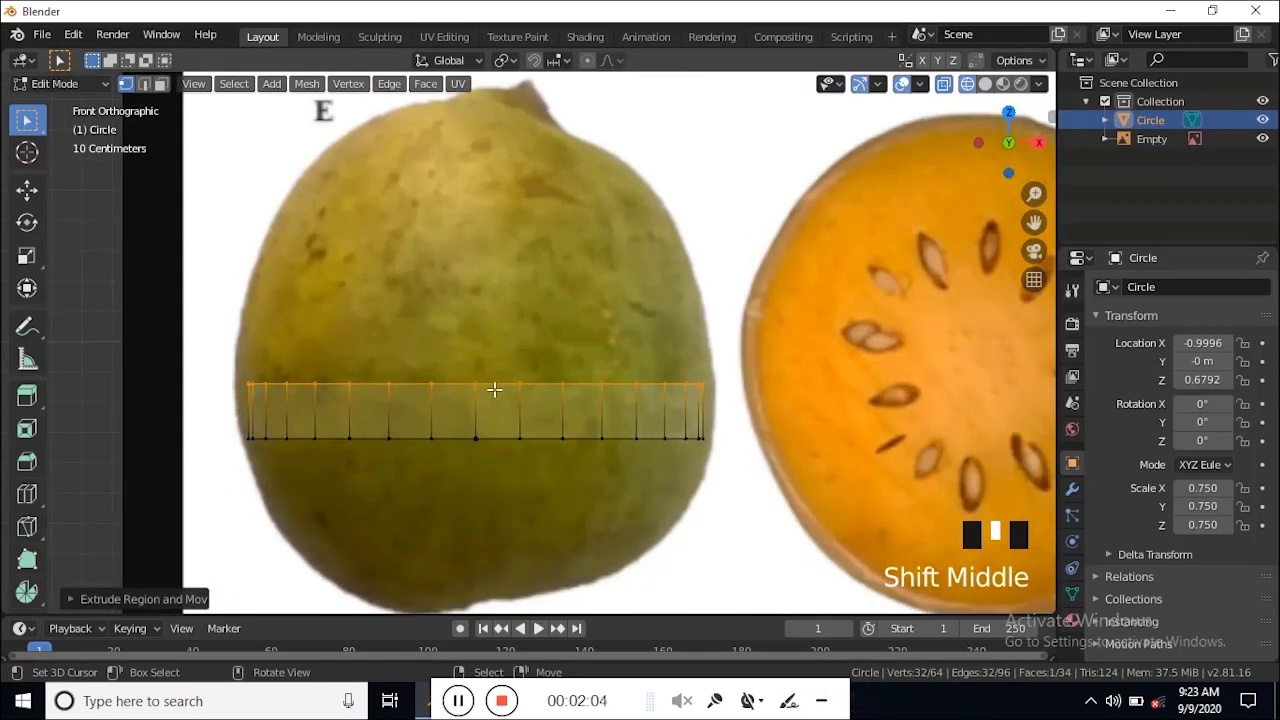
alt+right_click(477, 437)
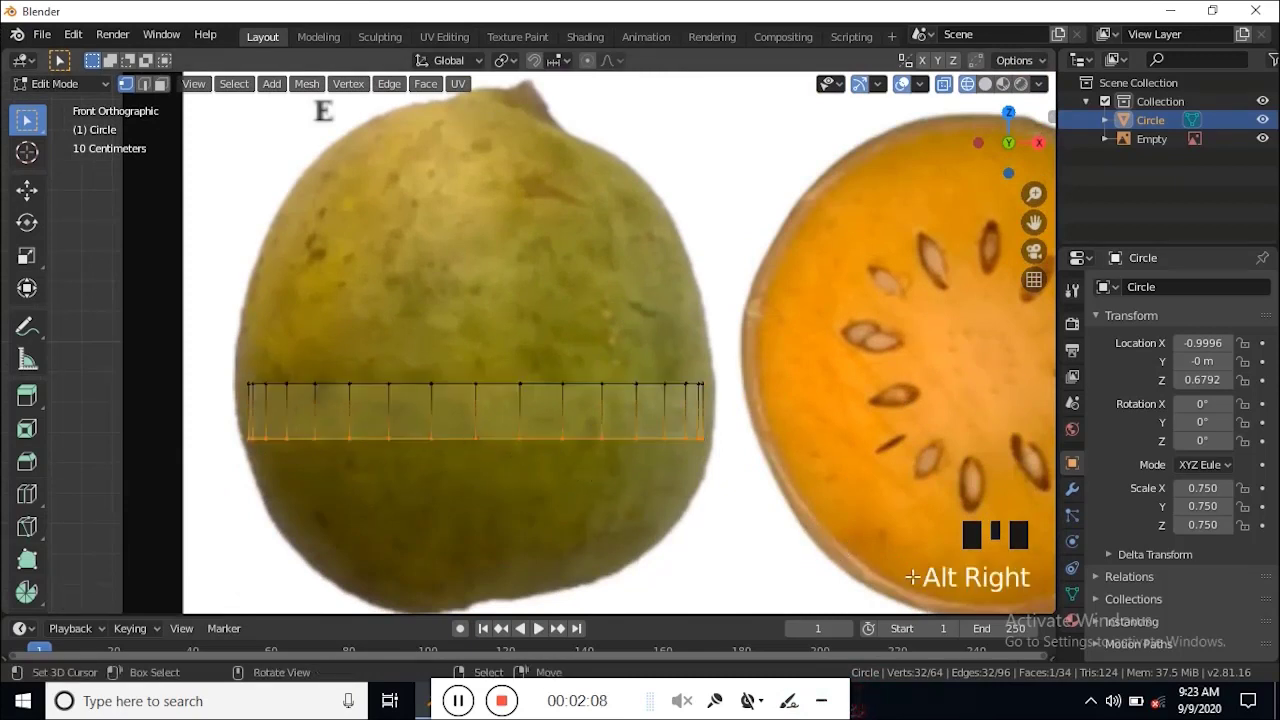
key(s)
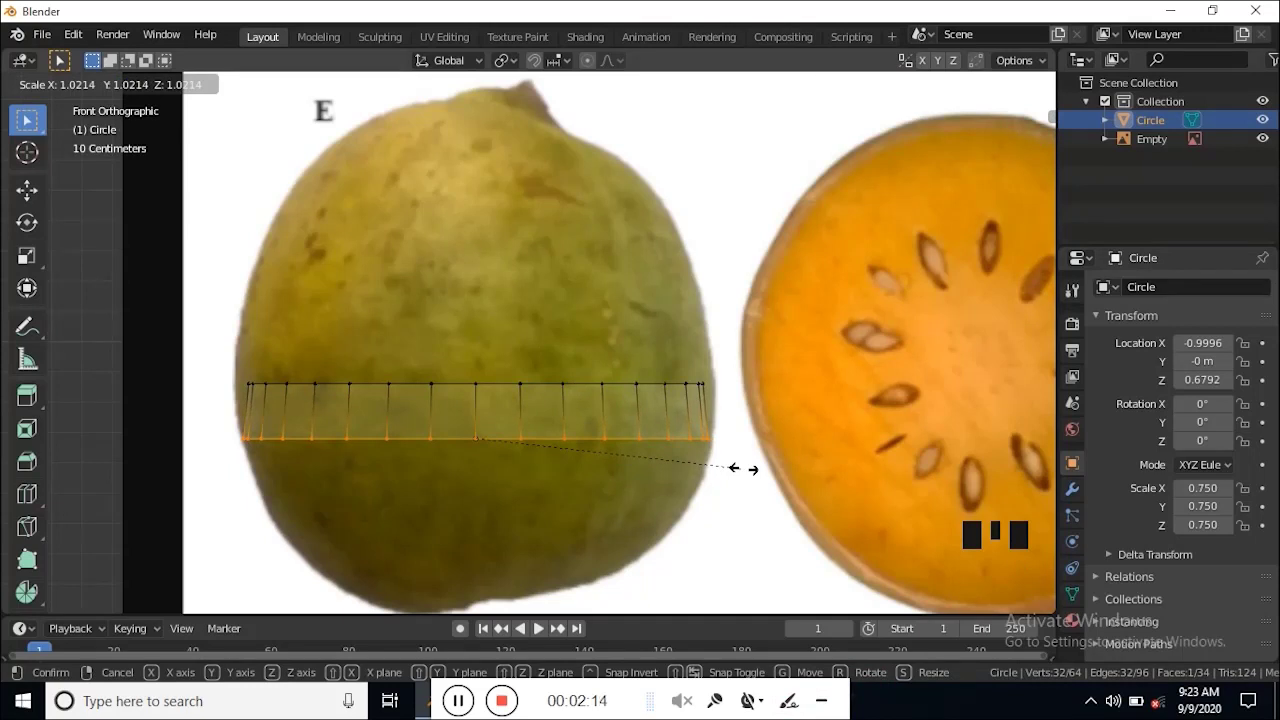
click(749, 471)
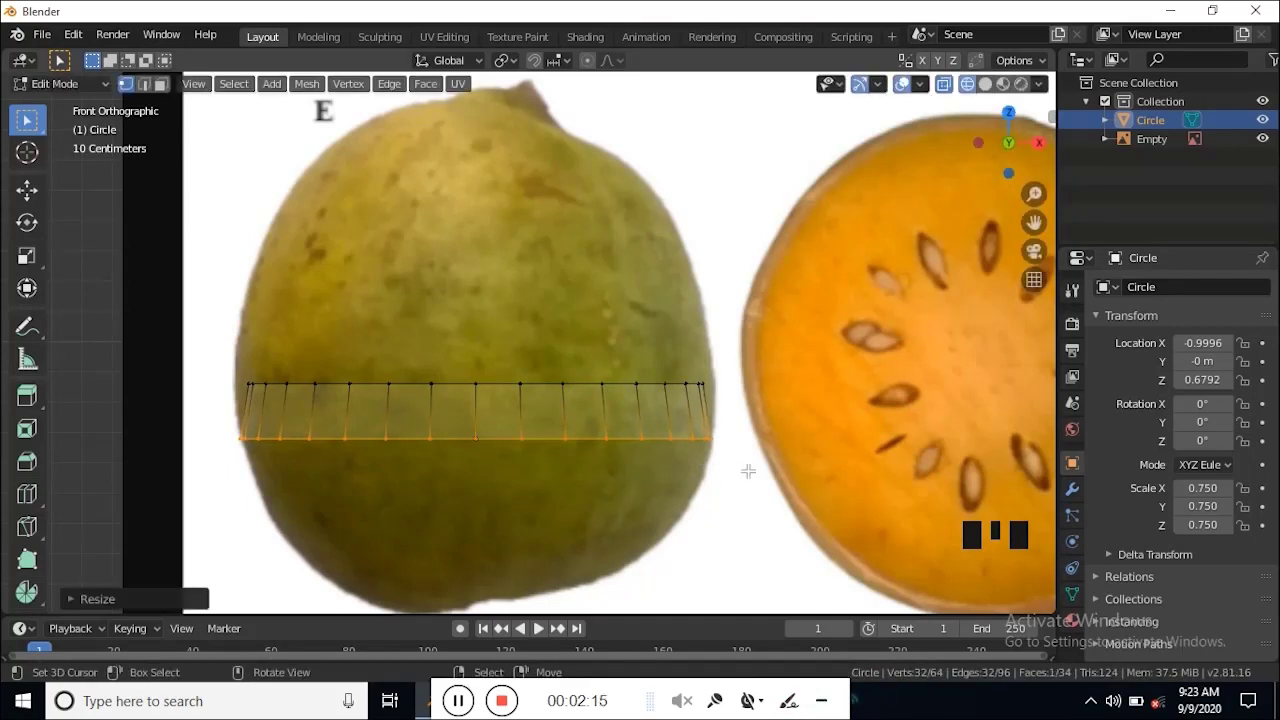
Step: Scale the mesh's upper edge loop by about 1.04 to meet fruit E's outline and extrude it upward toward the fruit's shoulder
alt+right_click(689, 388)
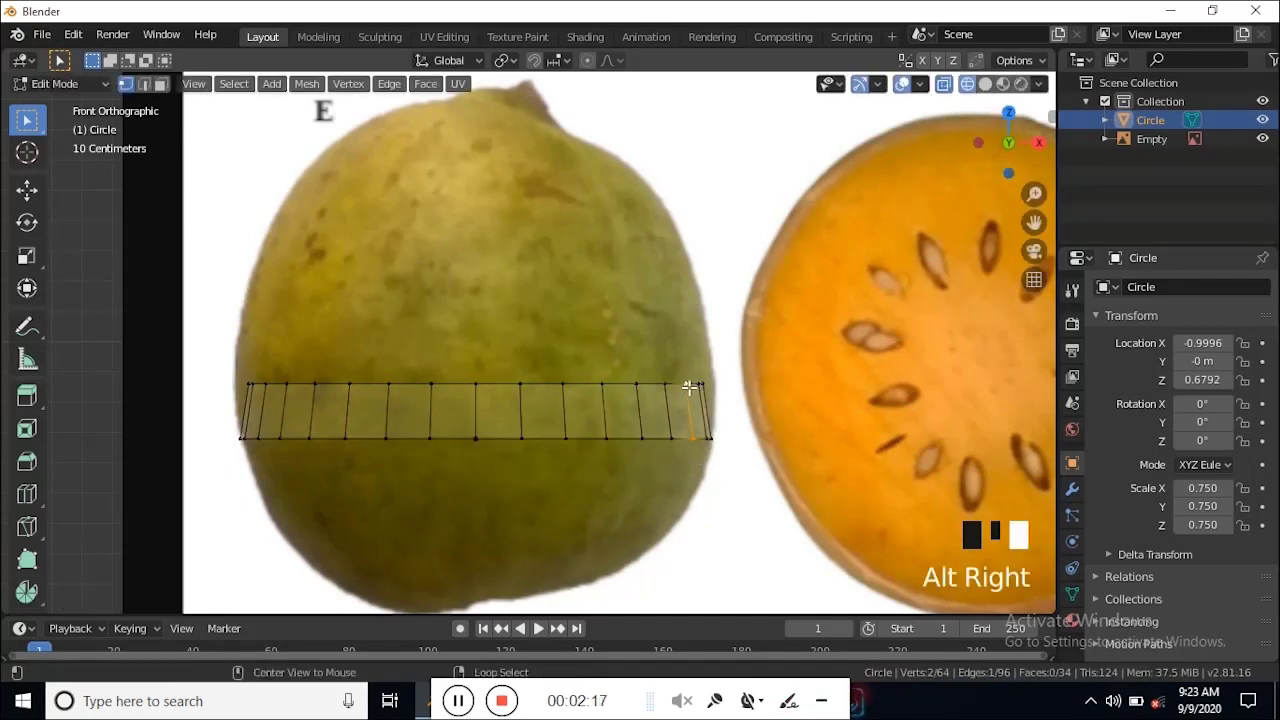
alt+right_click(565, 377)
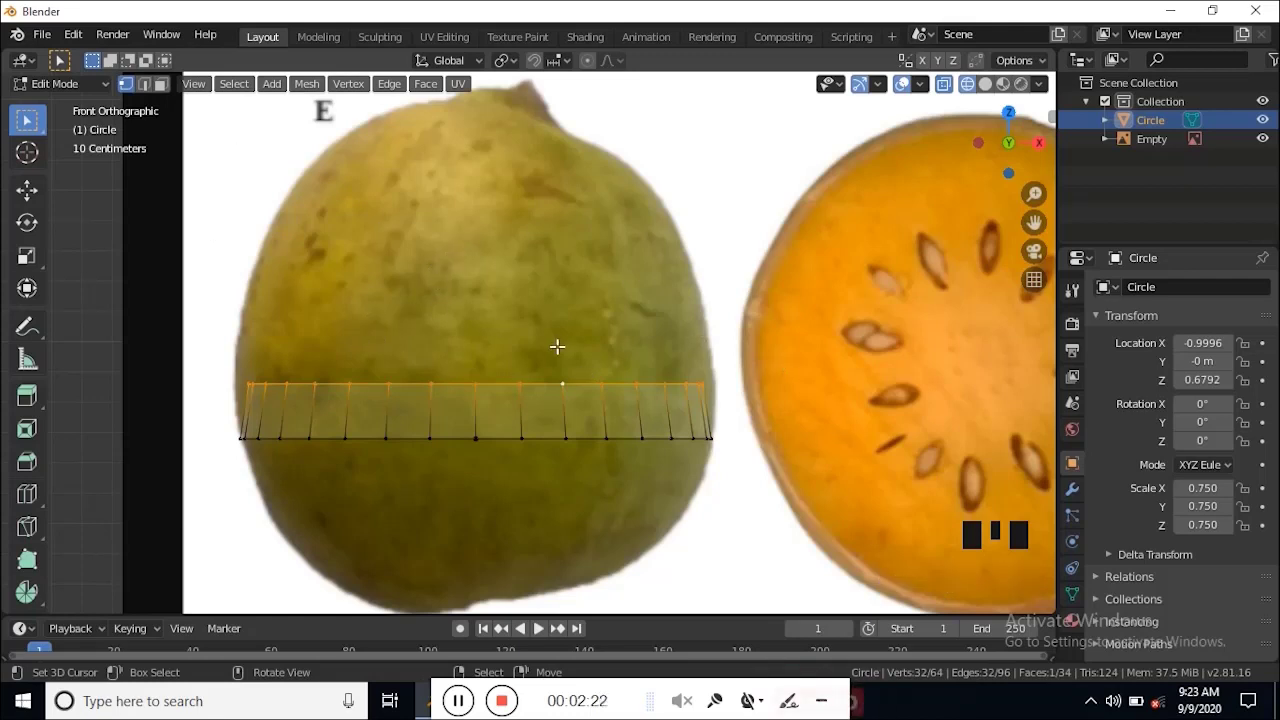
key(s)
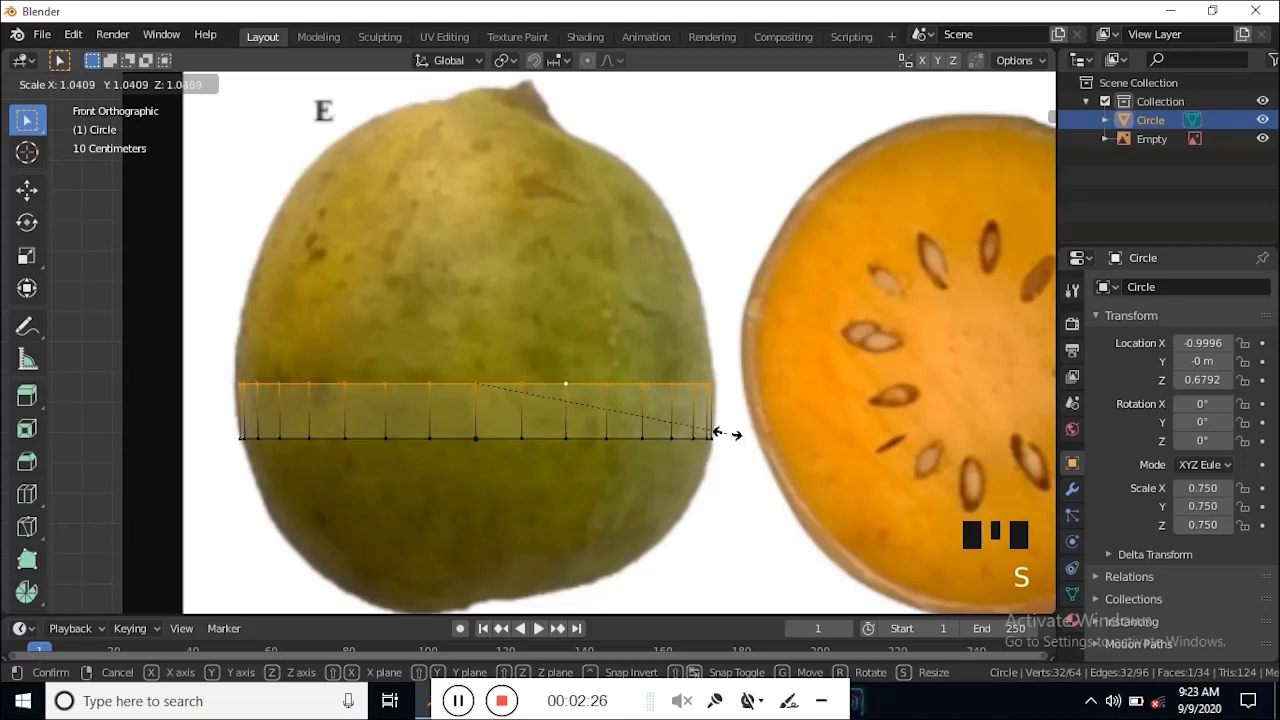
click(717, 433)
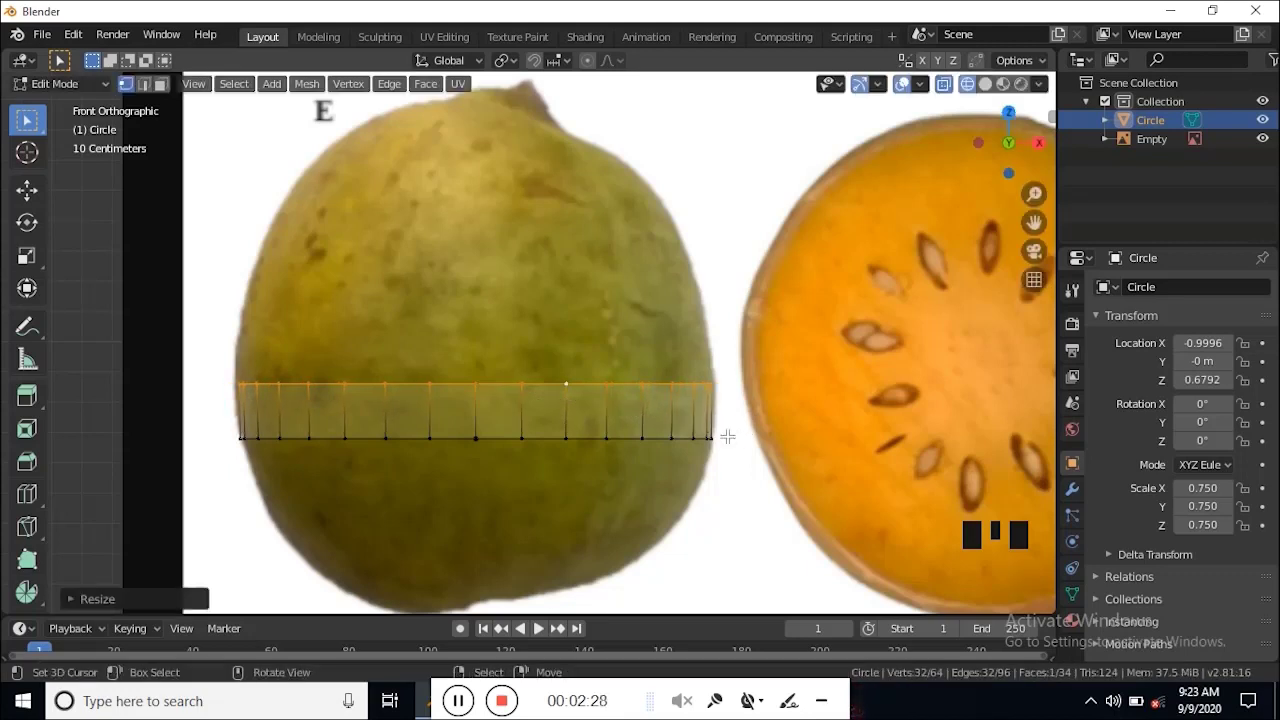
key(e)
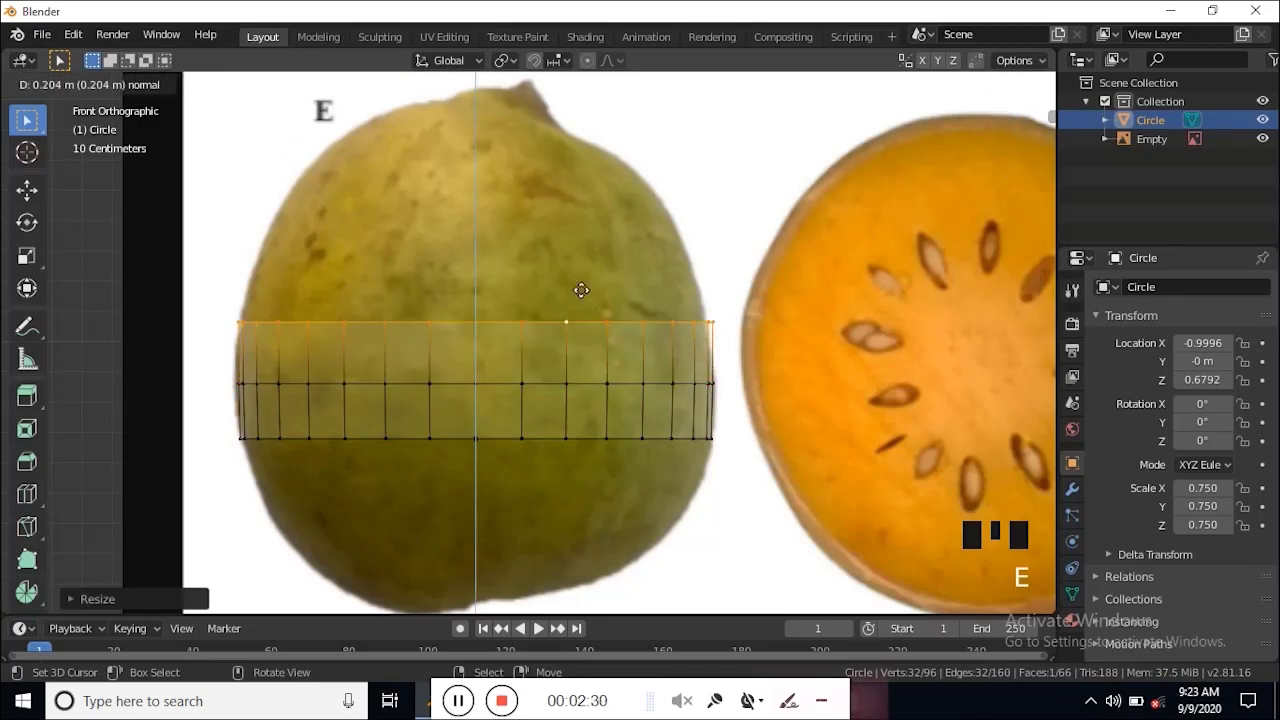
click(565, 265)
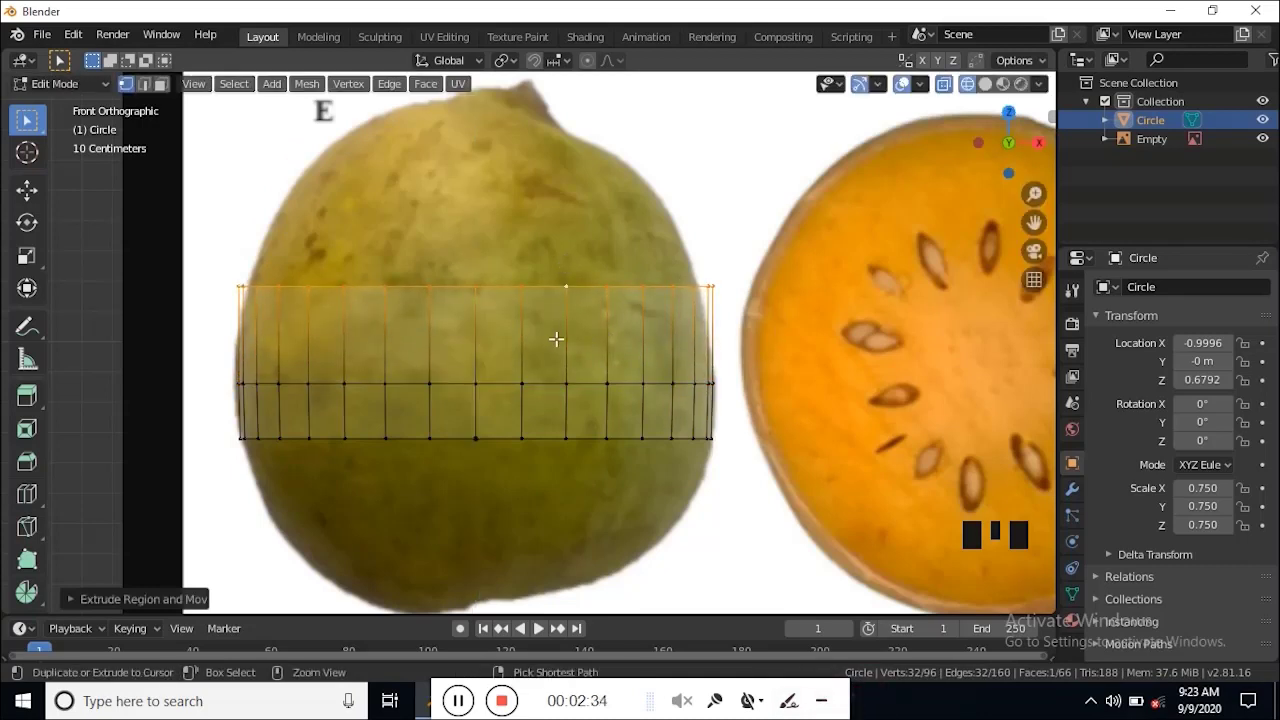
Step: Add a loop cut around the new band, slid toward its upper edge, and scale it to the fruit's outline
key(ctrl+r)
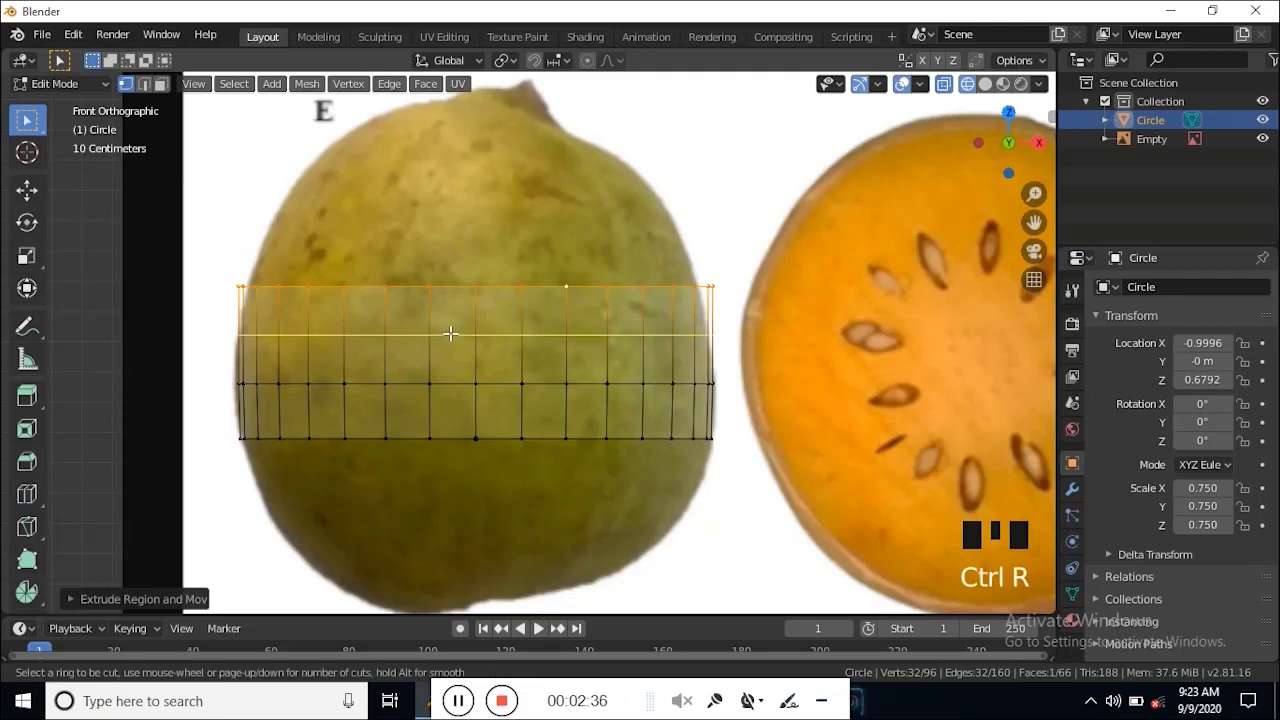
drag(450, 333, 446, 318)
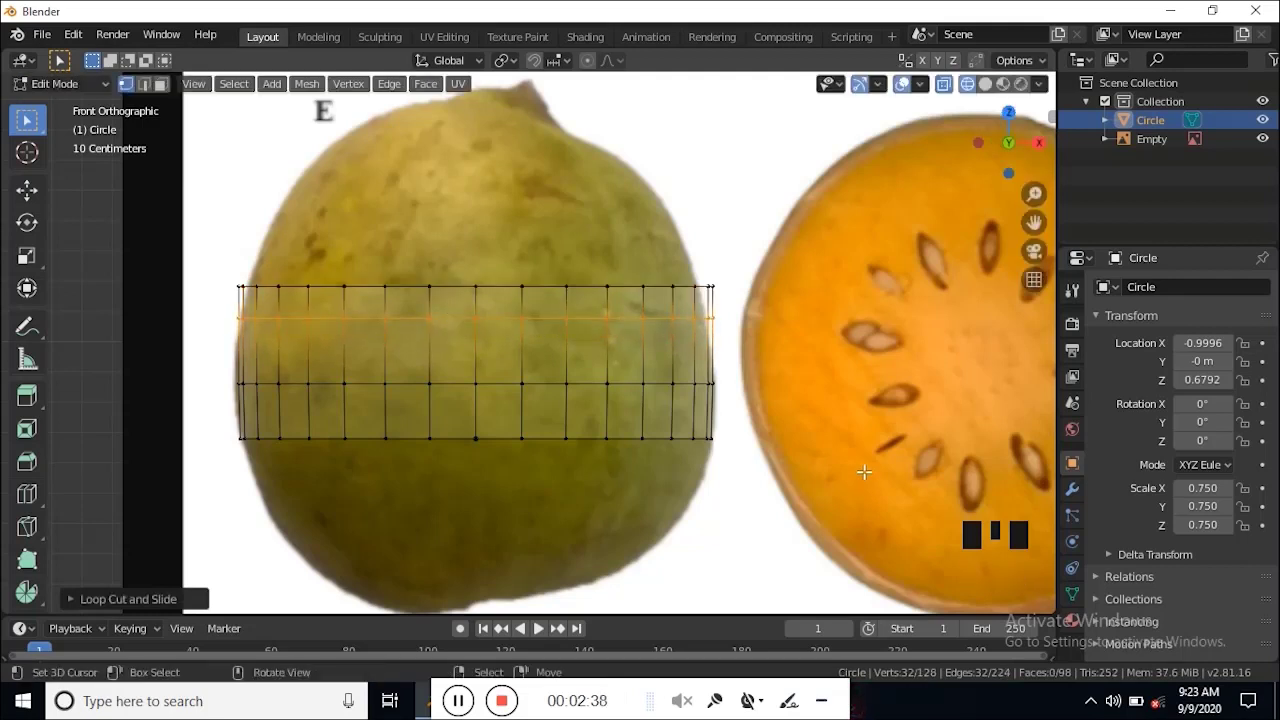
key(s)
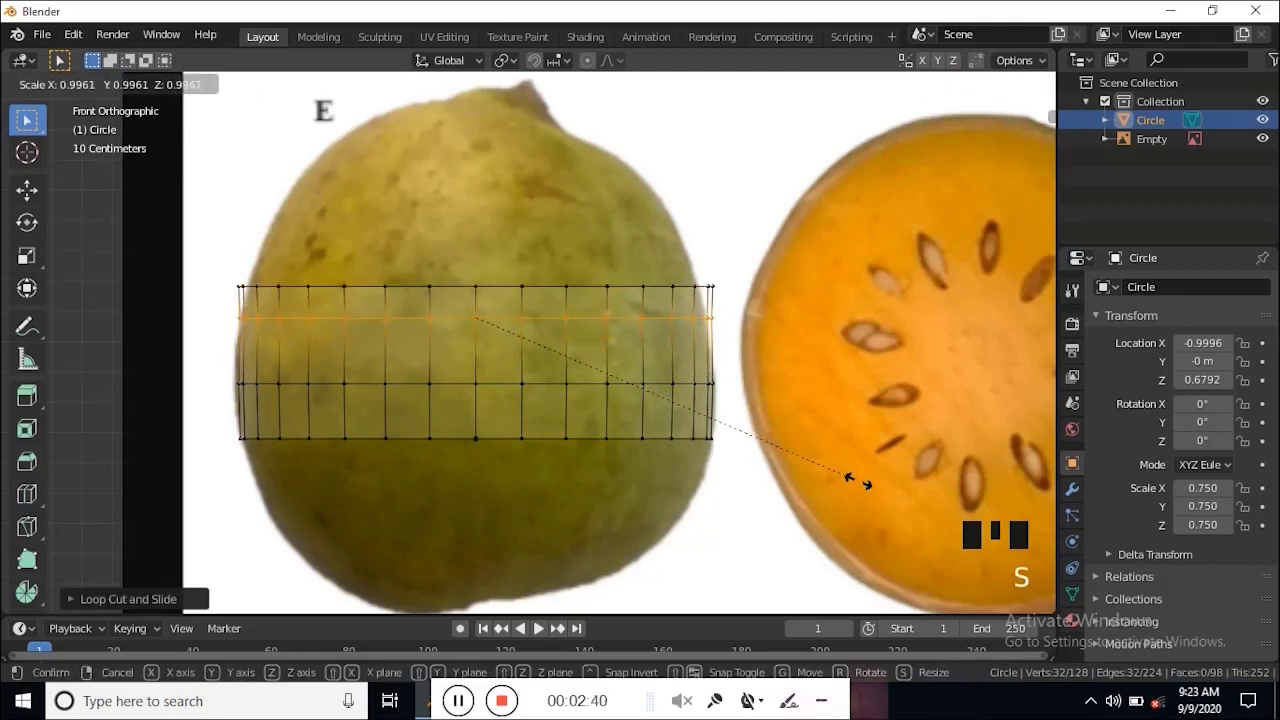
click(850, 480)
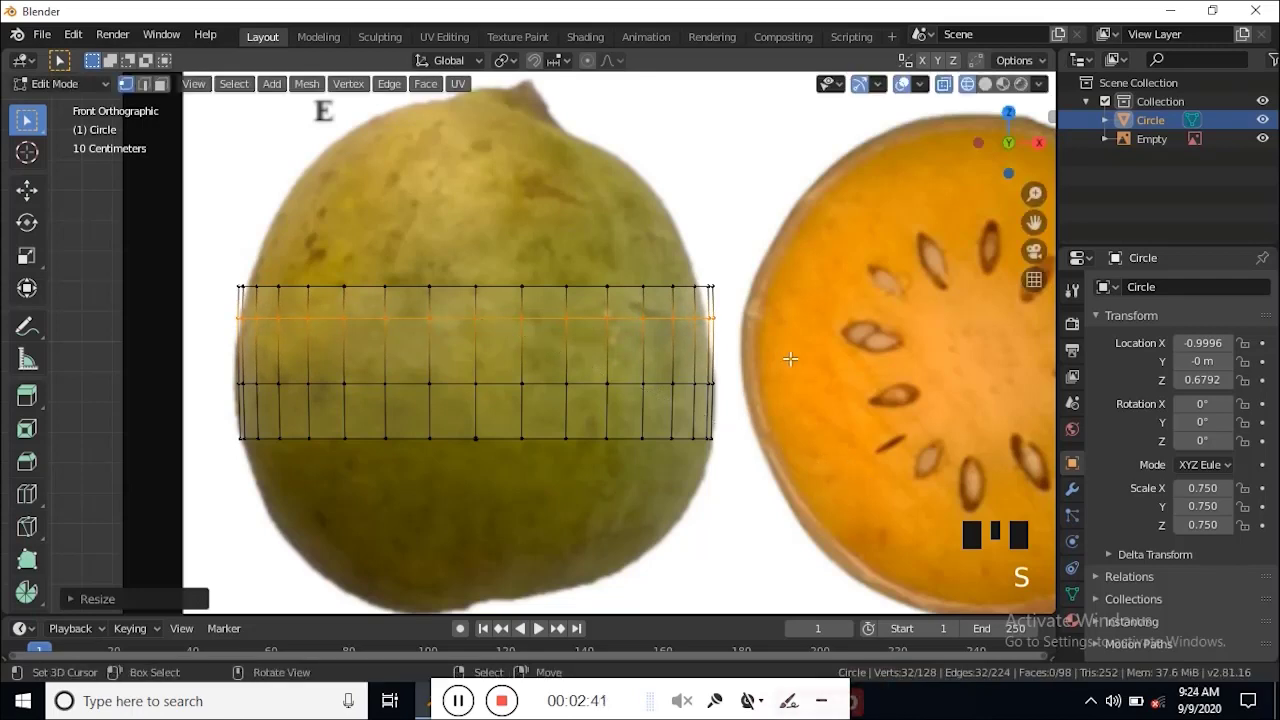
Step: Scale the topmost edge loop in slightly and the loop below it by about 0.97 to follow fruit E's outline
alt+right_click(578, 288)
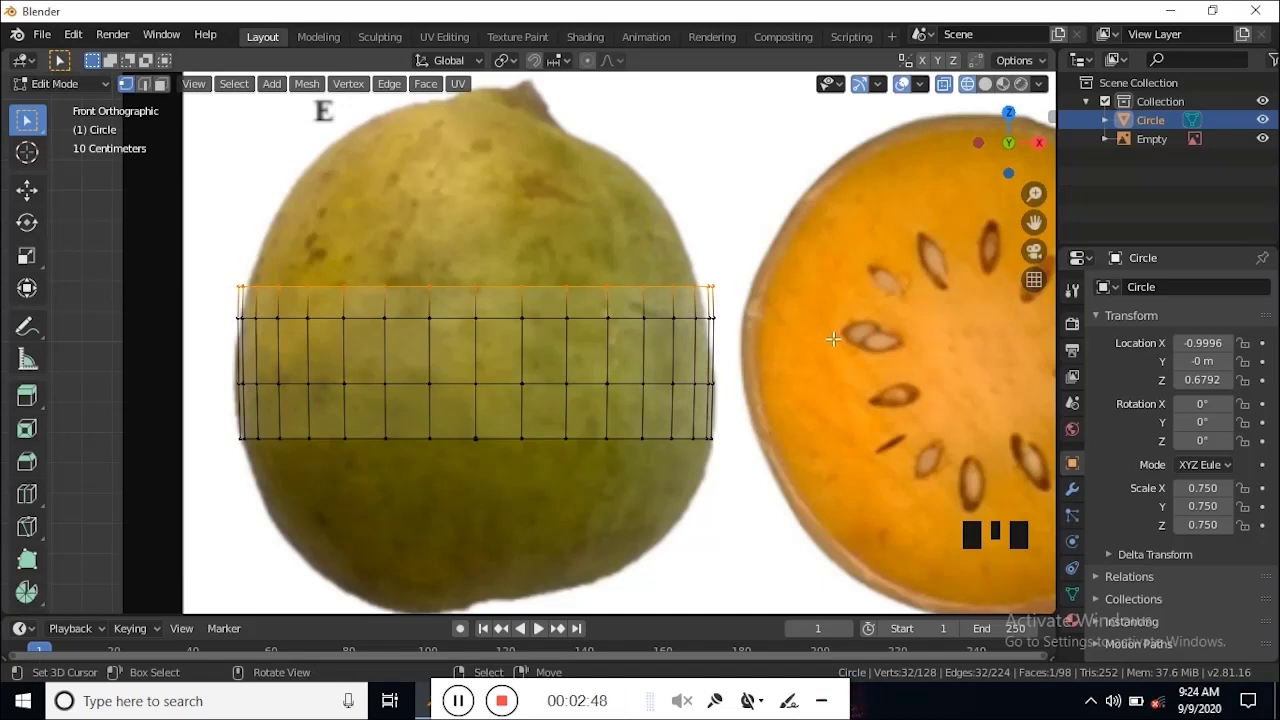
key(s)
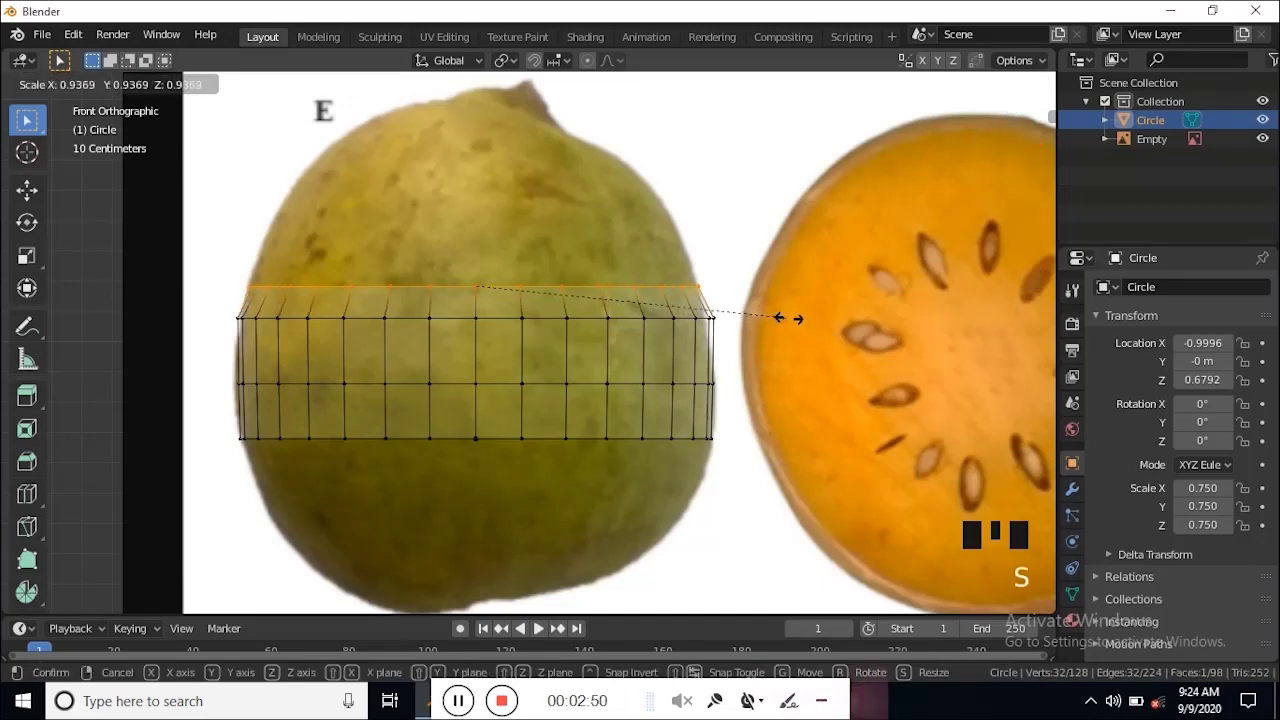
click(797, 323)
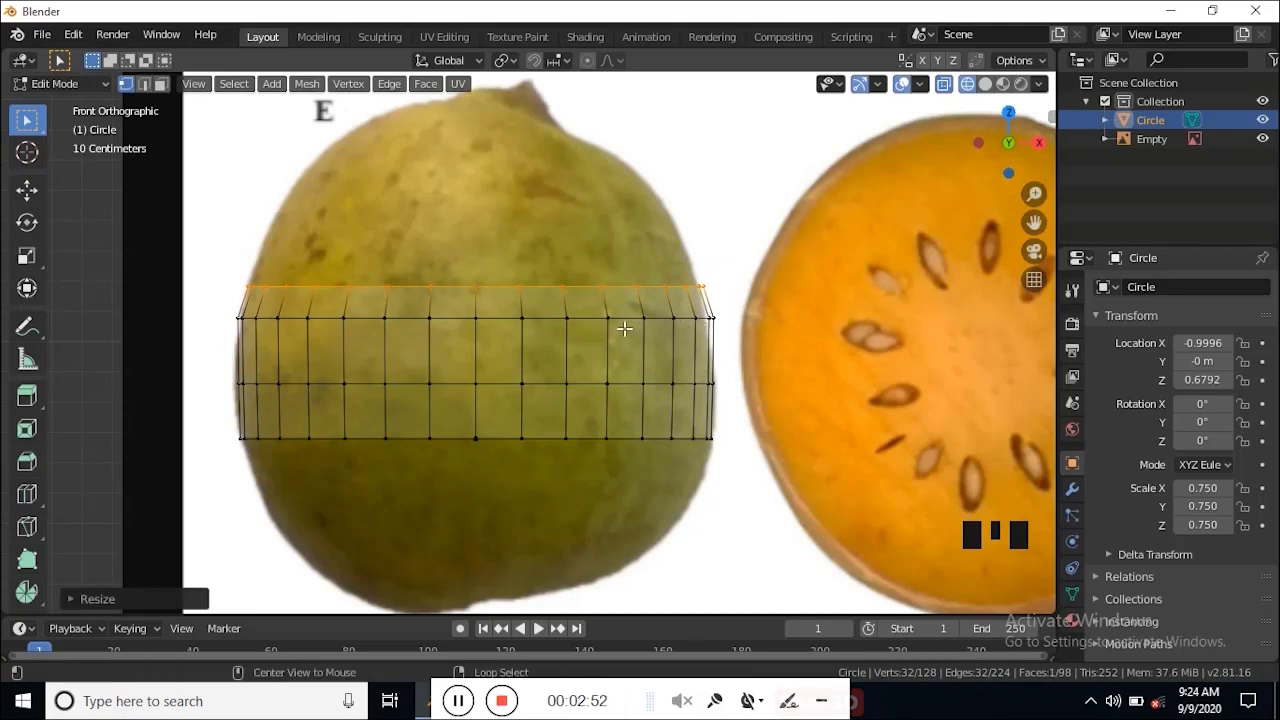
alt+right_click(622, 319)
key(s)
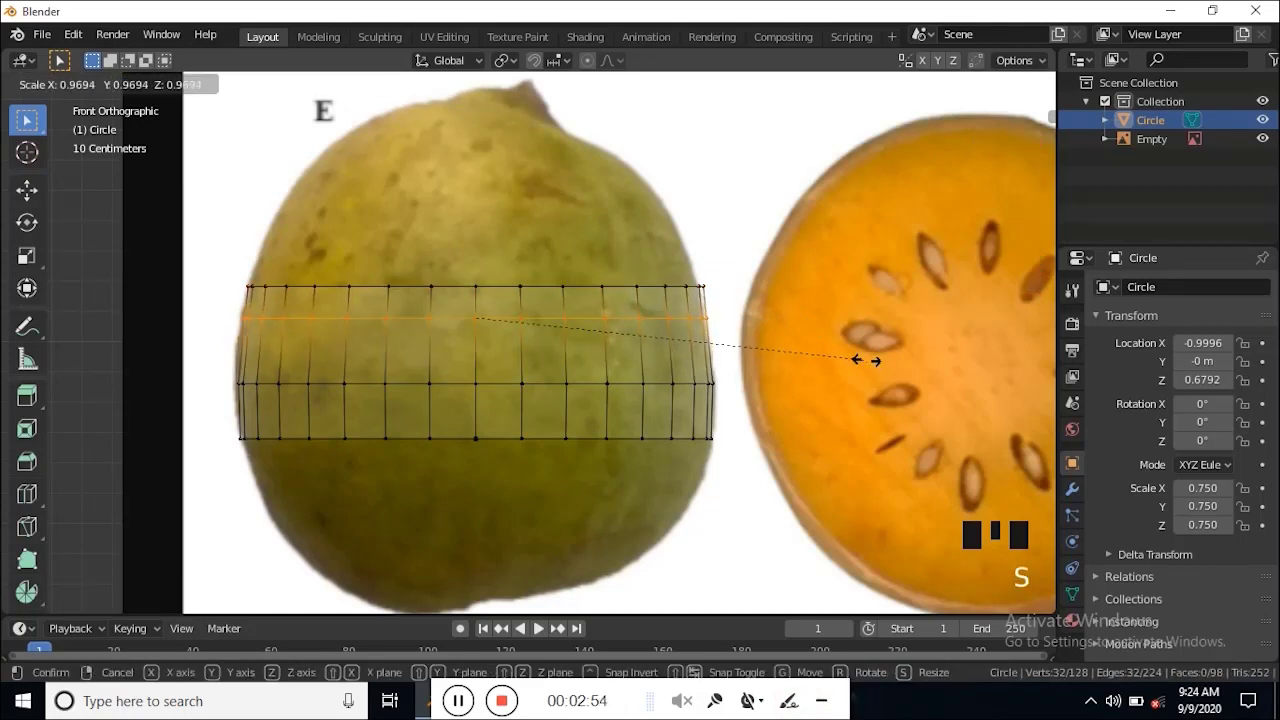
click(866, 362)
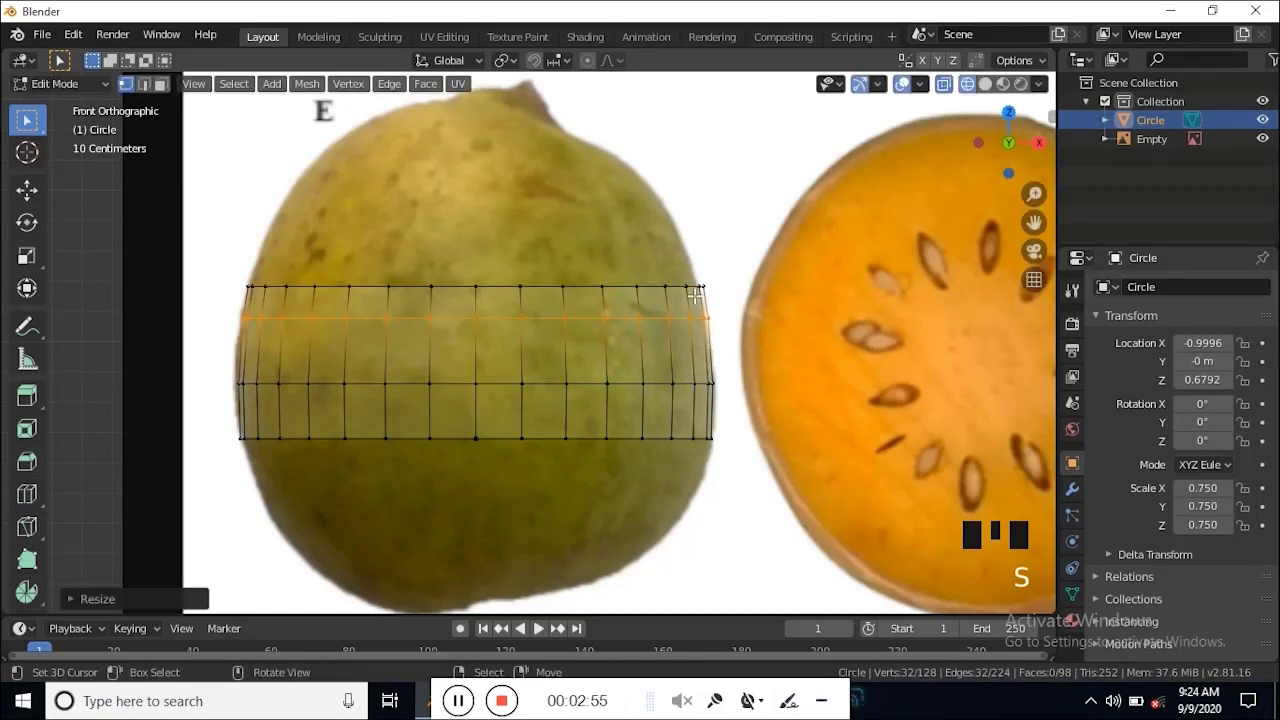
Step: Extrude the topmost edge loop upward and scale it in to match the narrowing shoulder of fruit E
alt+right_click(636, 289)
alt+right_click(635, 289)
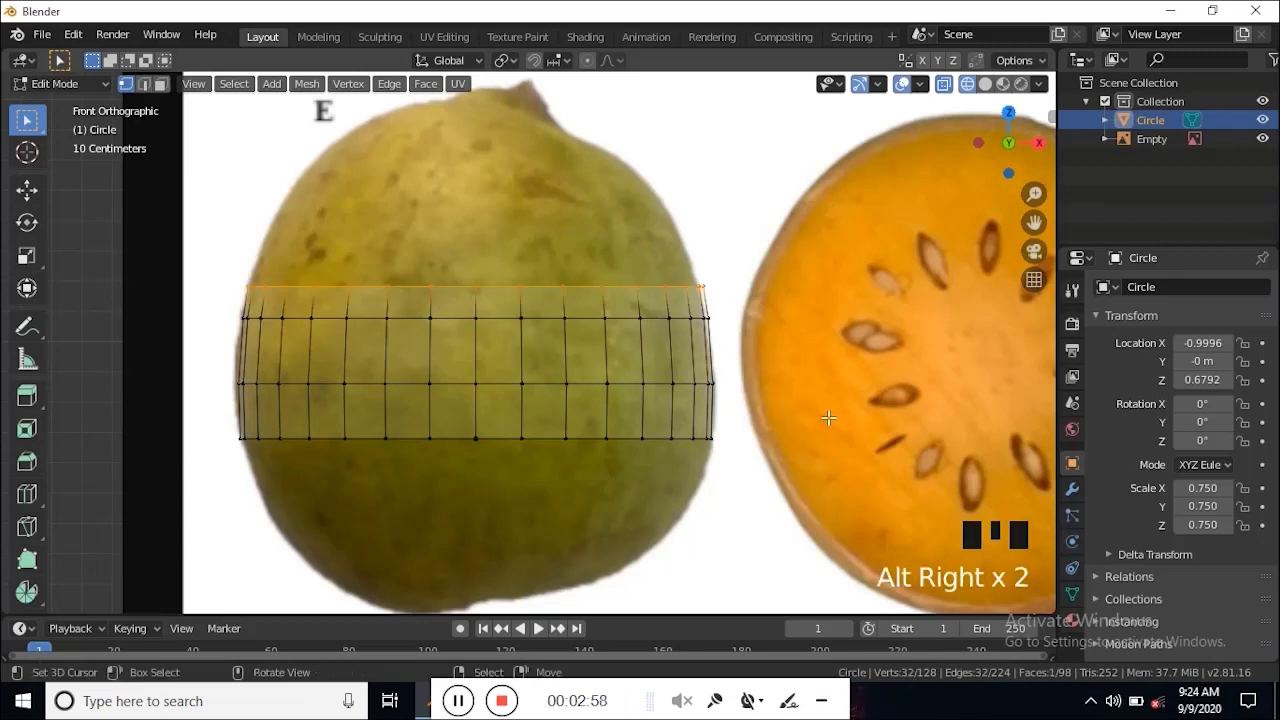
key(e)
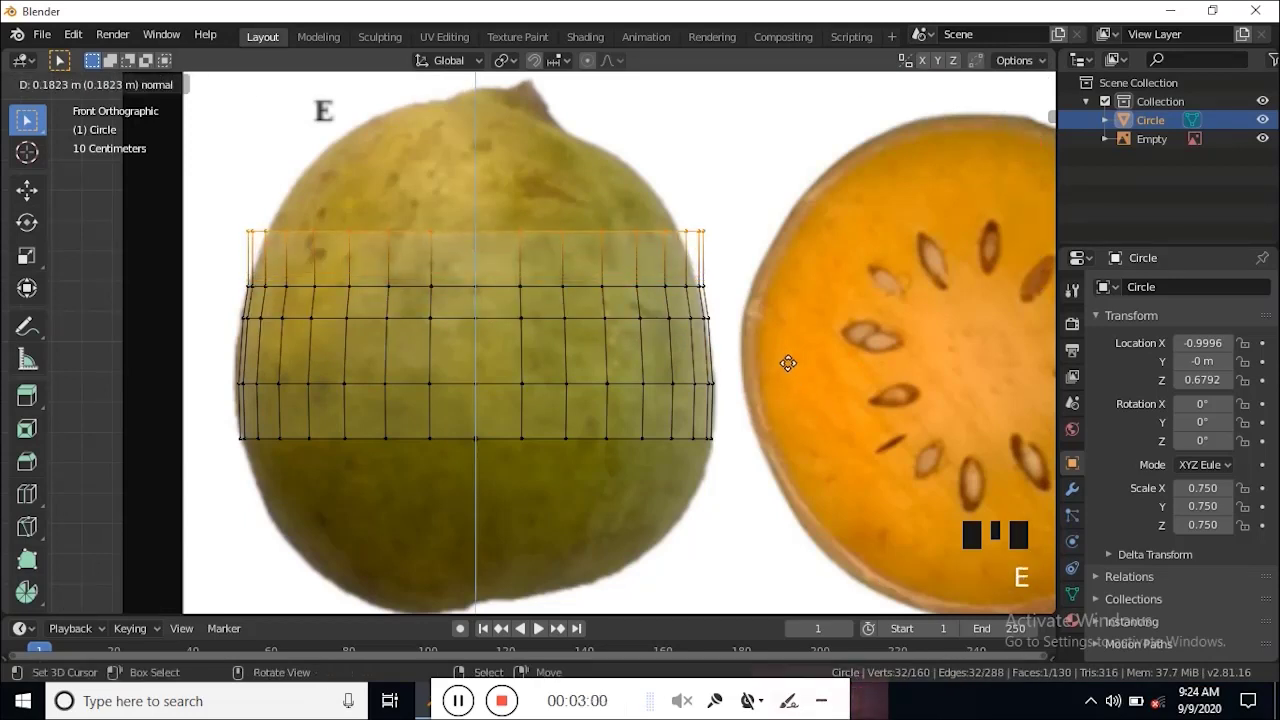
click(766, 323)
key(s)
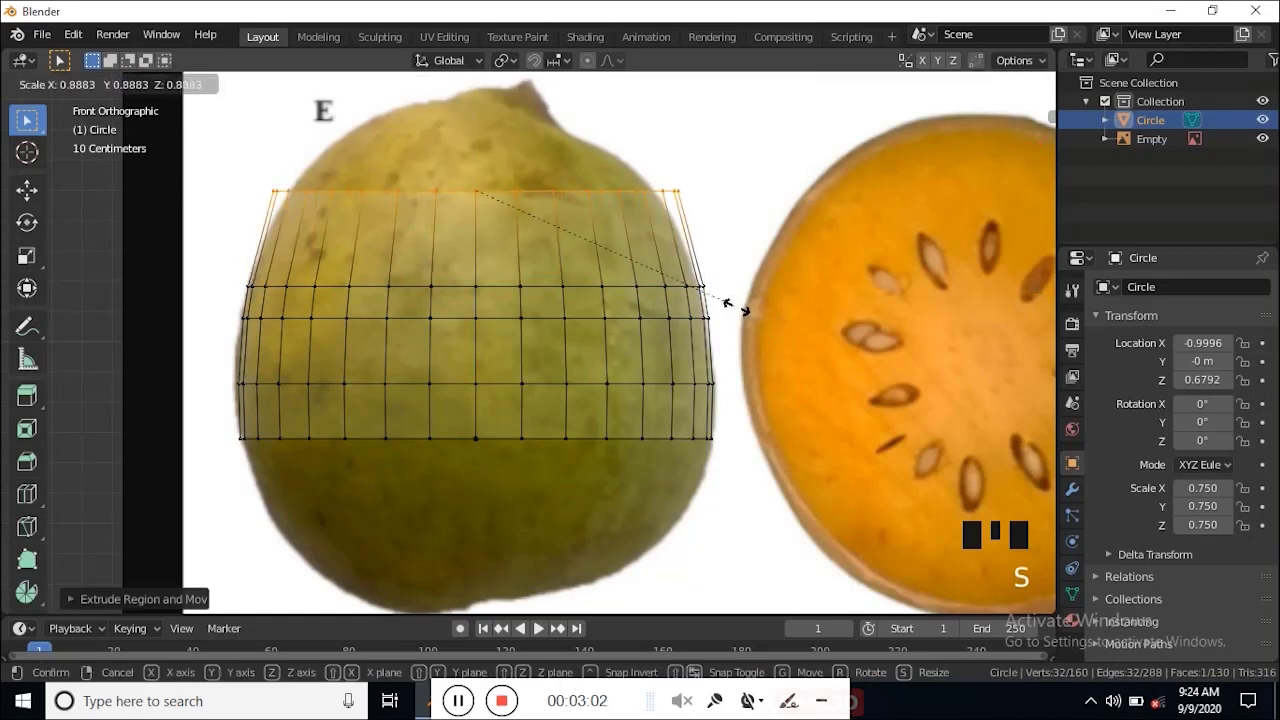
click(720, 290)
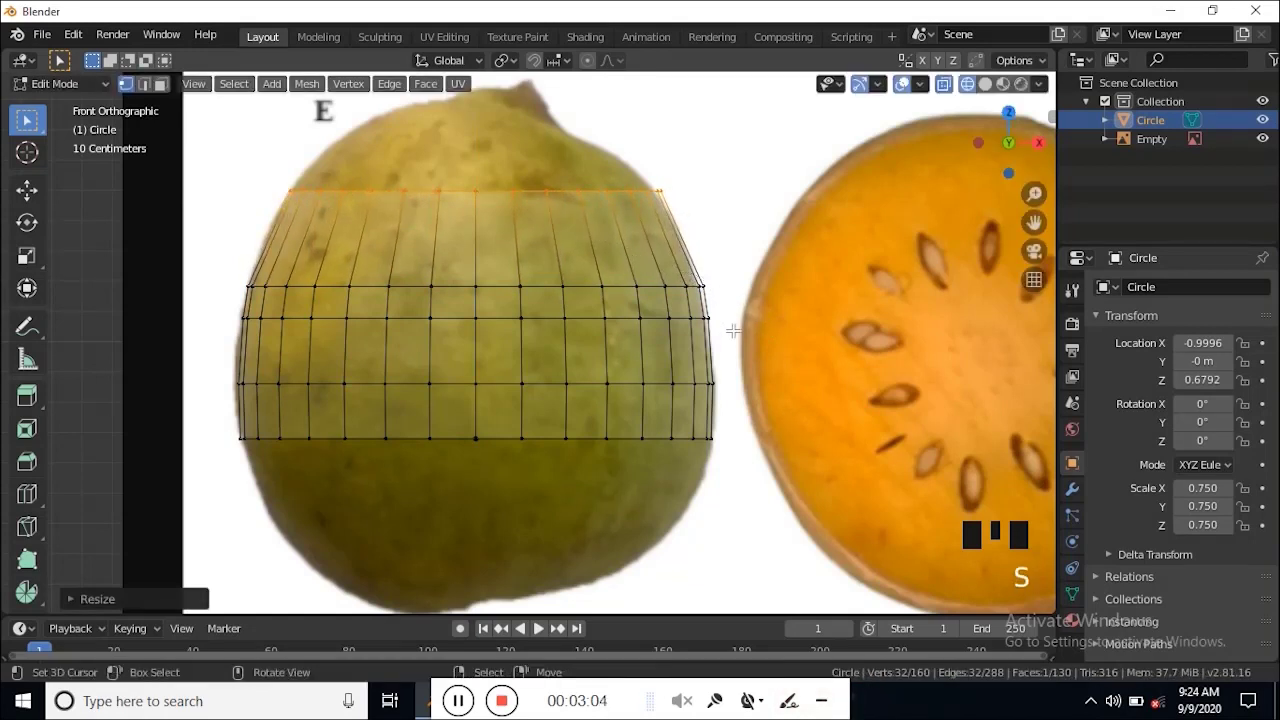
Step: Extrude another ring above the shoulder and scale it in to the narrower outline near fruit E's crown
key(e)
click(737, 276)
key(s)
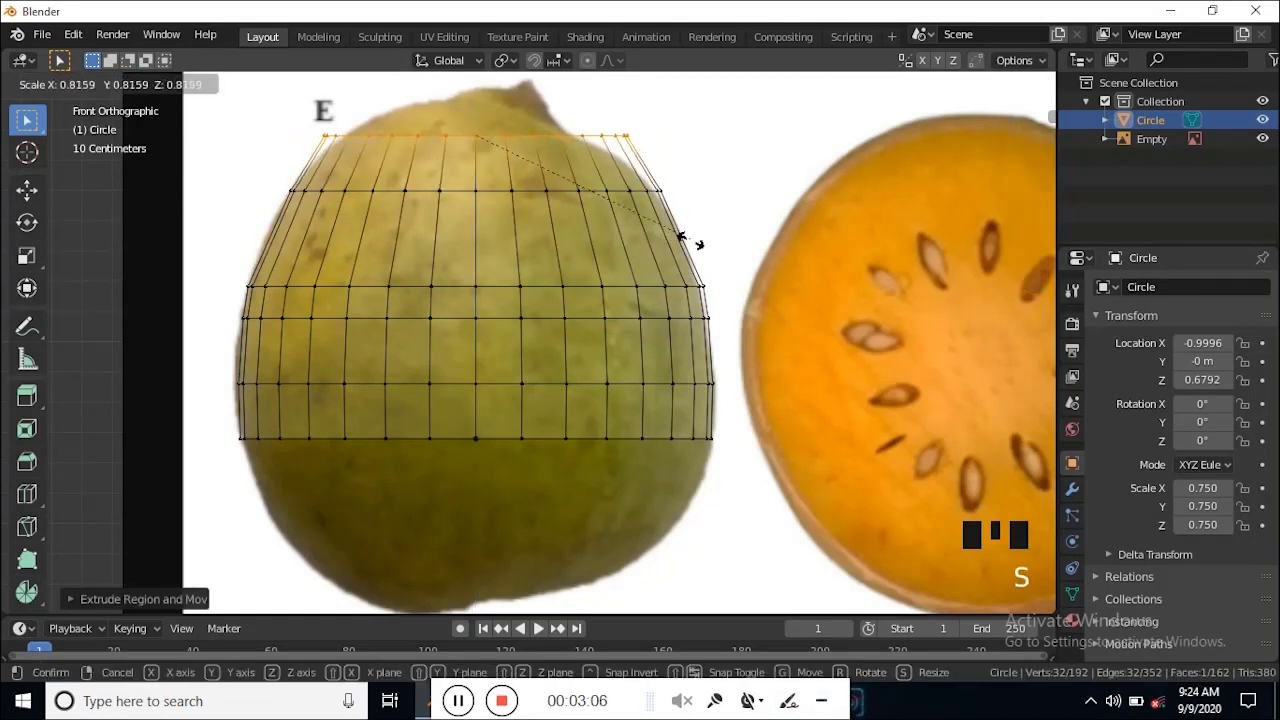
click(668, 224)
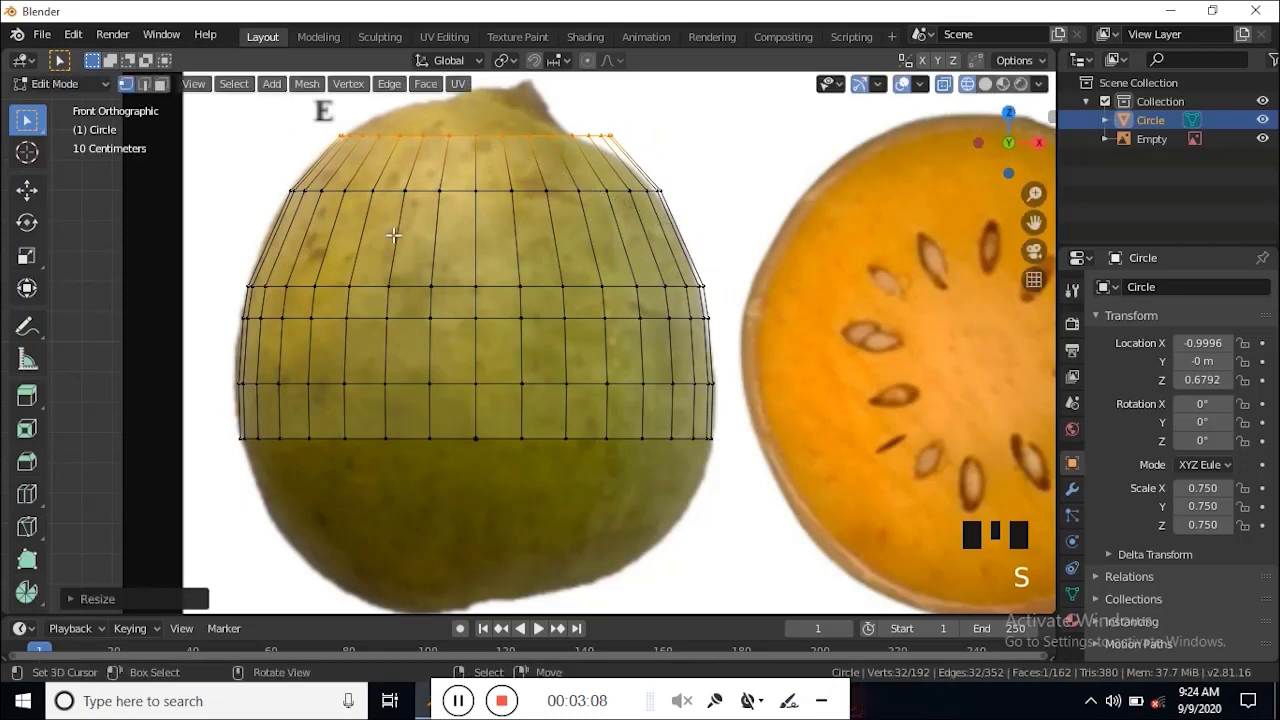
Step: Add a loop cut midway through the tall shoulder band and scale it by about 1.02 to round the profile
key(ctrl+r)
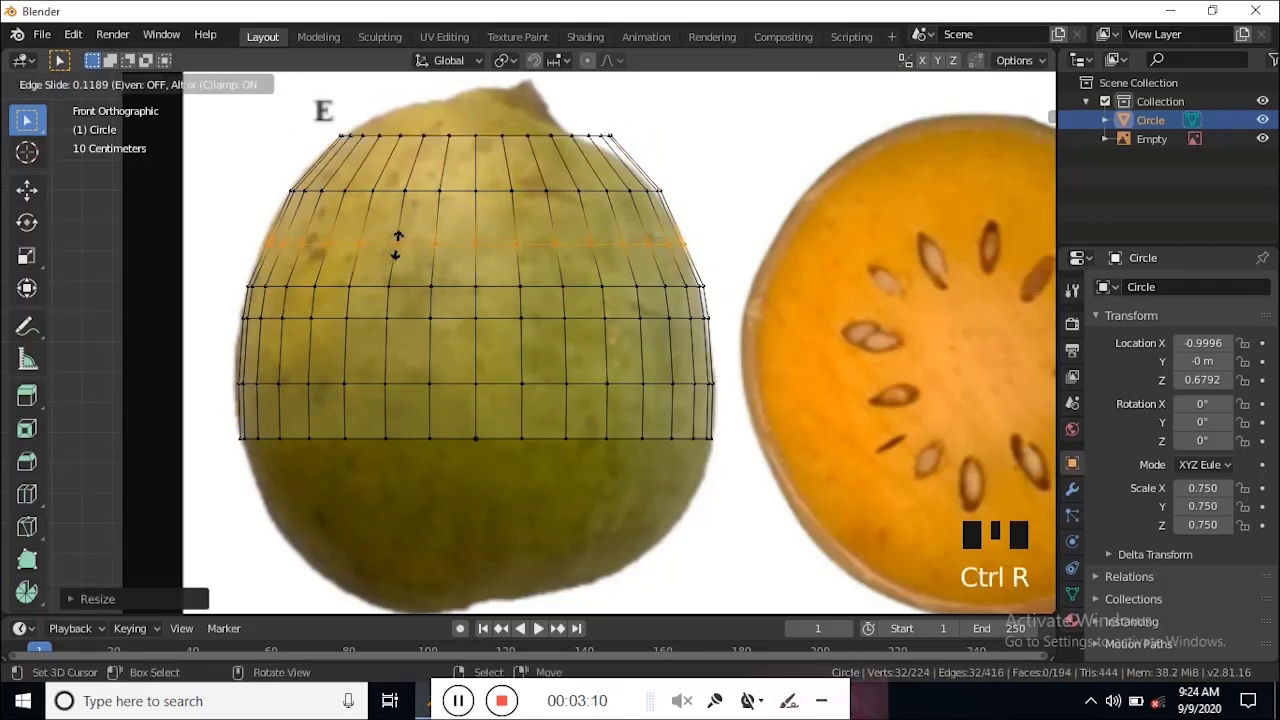
click(393, 238)
key(s)
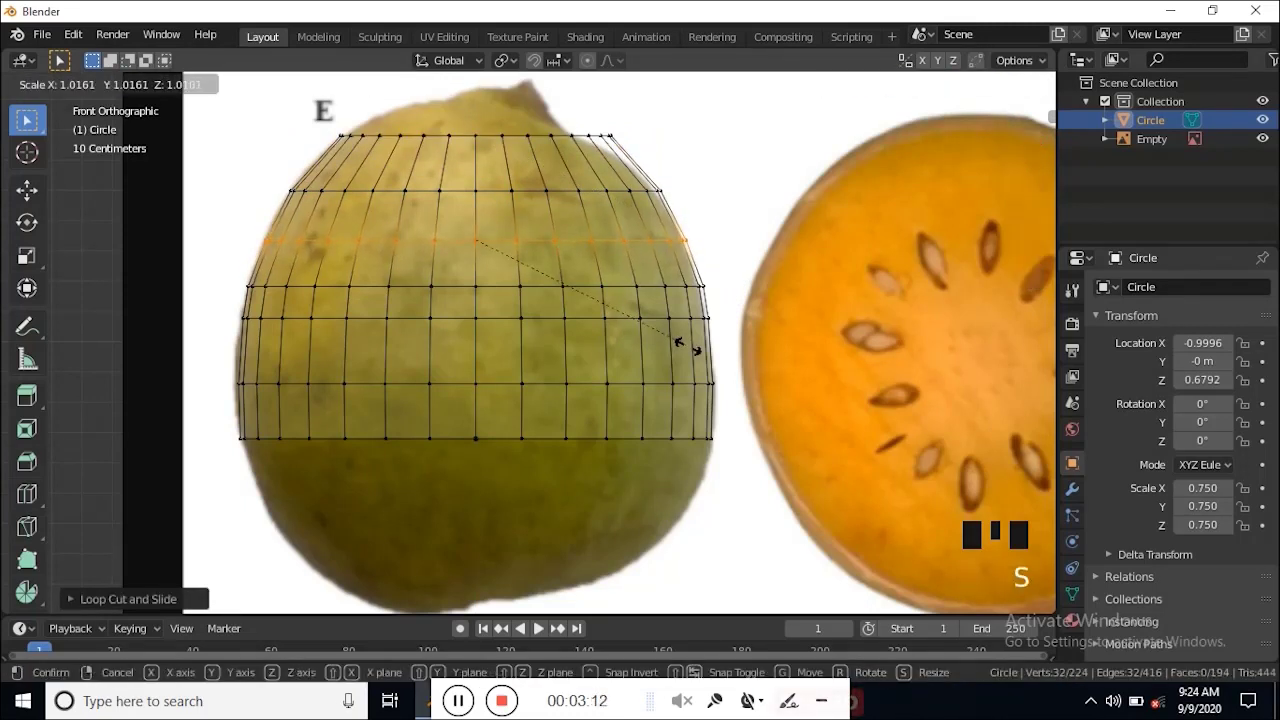
click(683, 349)
Step: Select the topmost edge loop, extrude it a short way upward and scale it in along fruit E's crown
shift+middle_drag(649, 277, 562, 301)
scroll(629, 315, up, 3)
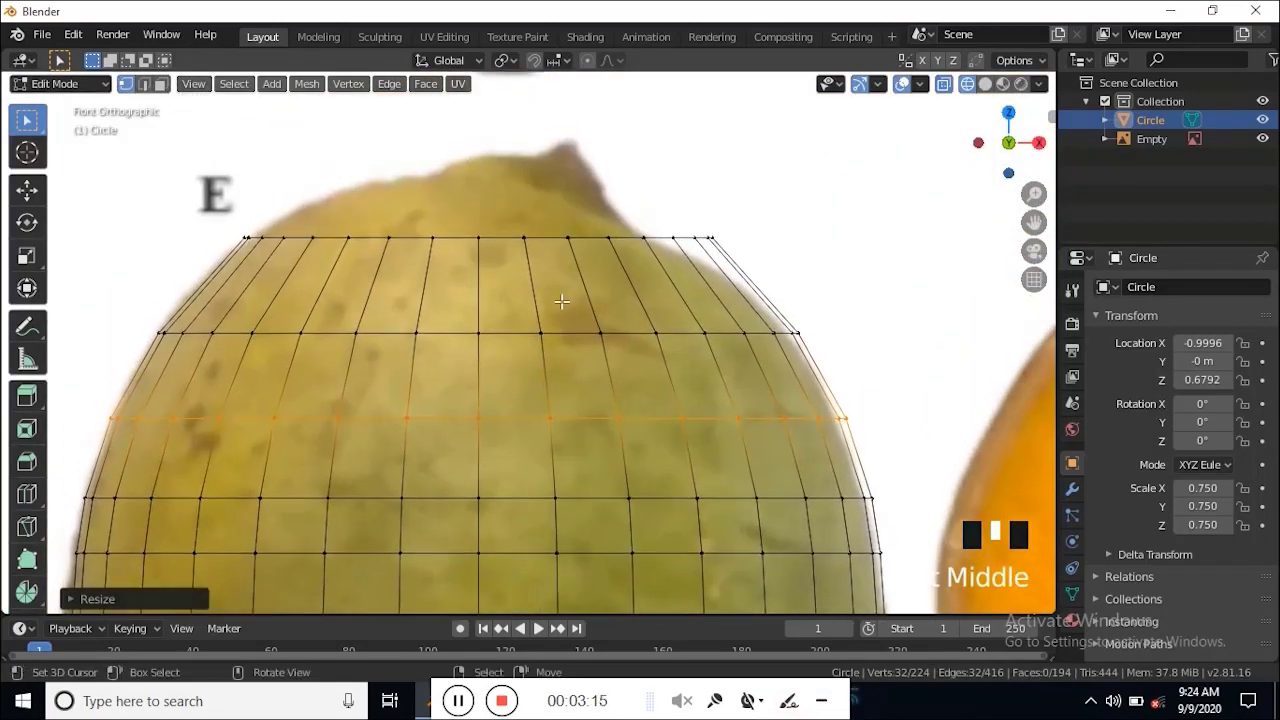
alt+right_click(569, 242)
alt+right_click(569, 233)
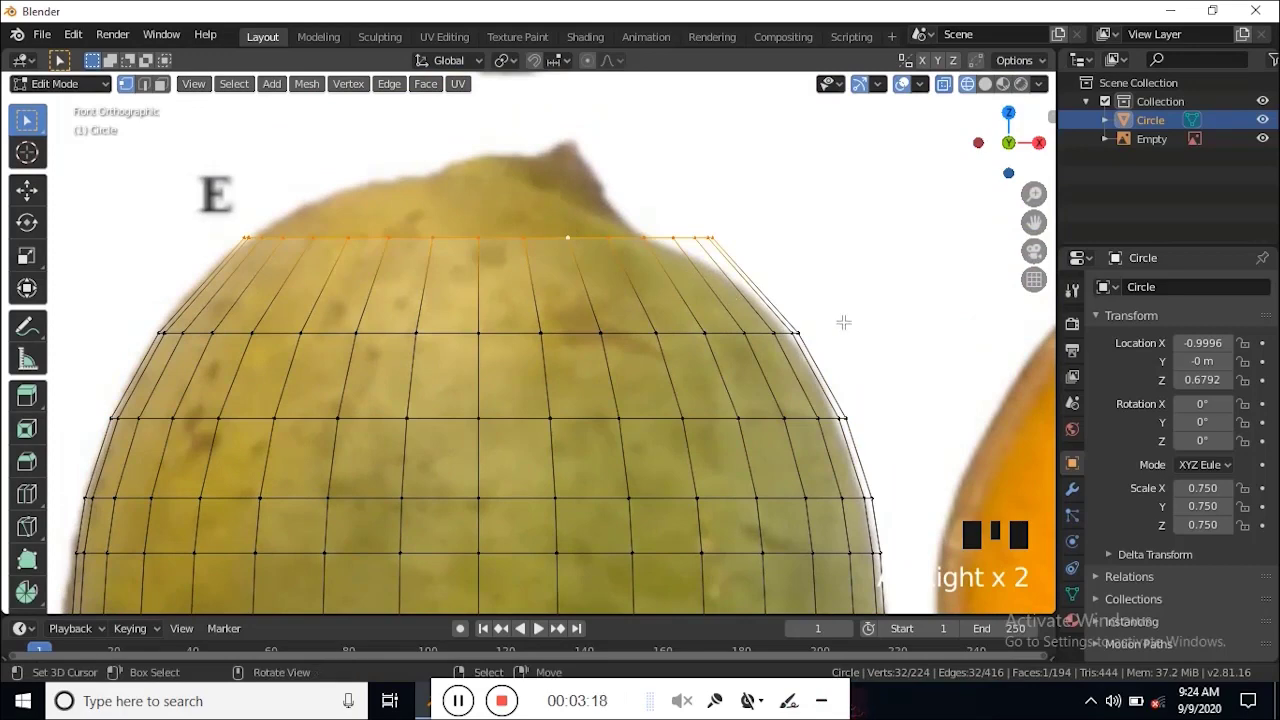
key(e)
click(828, 279)
key(s)
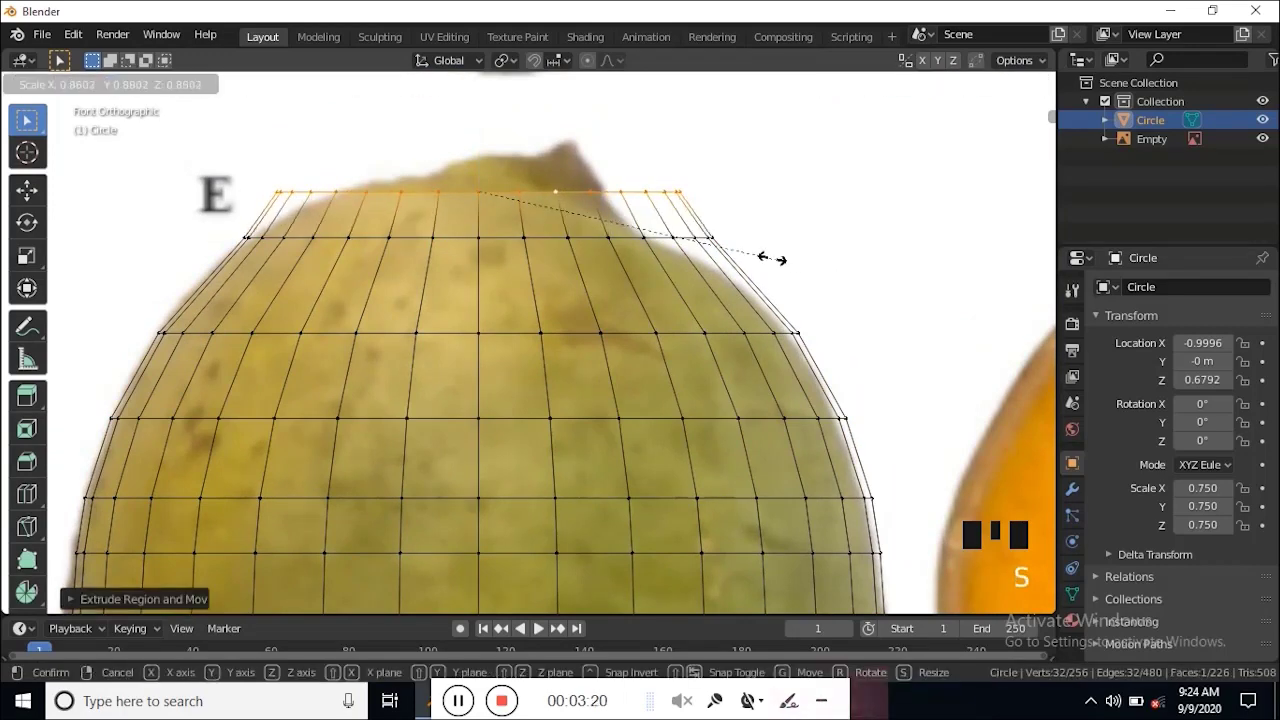
click(748, 248)
Step: Extrude one more short ring up to the base of the stem tip and scale it in more strongly
key(e)
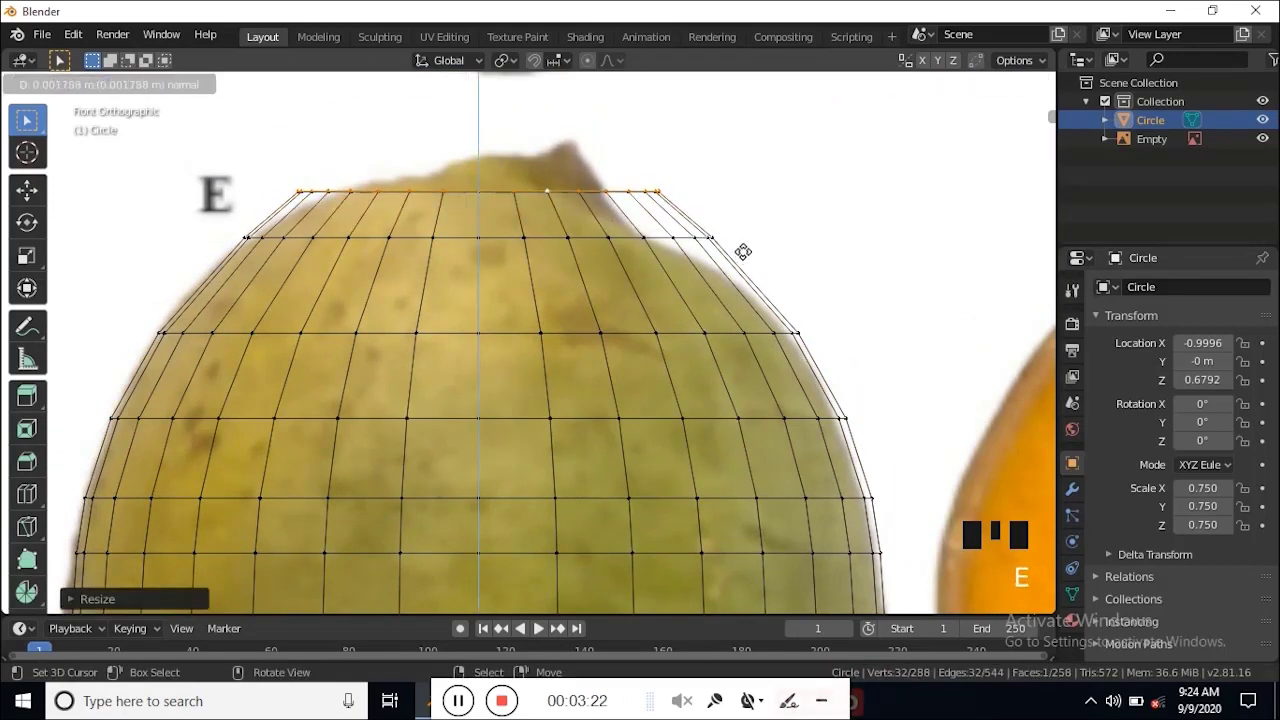
click(743, 226)
key(s)
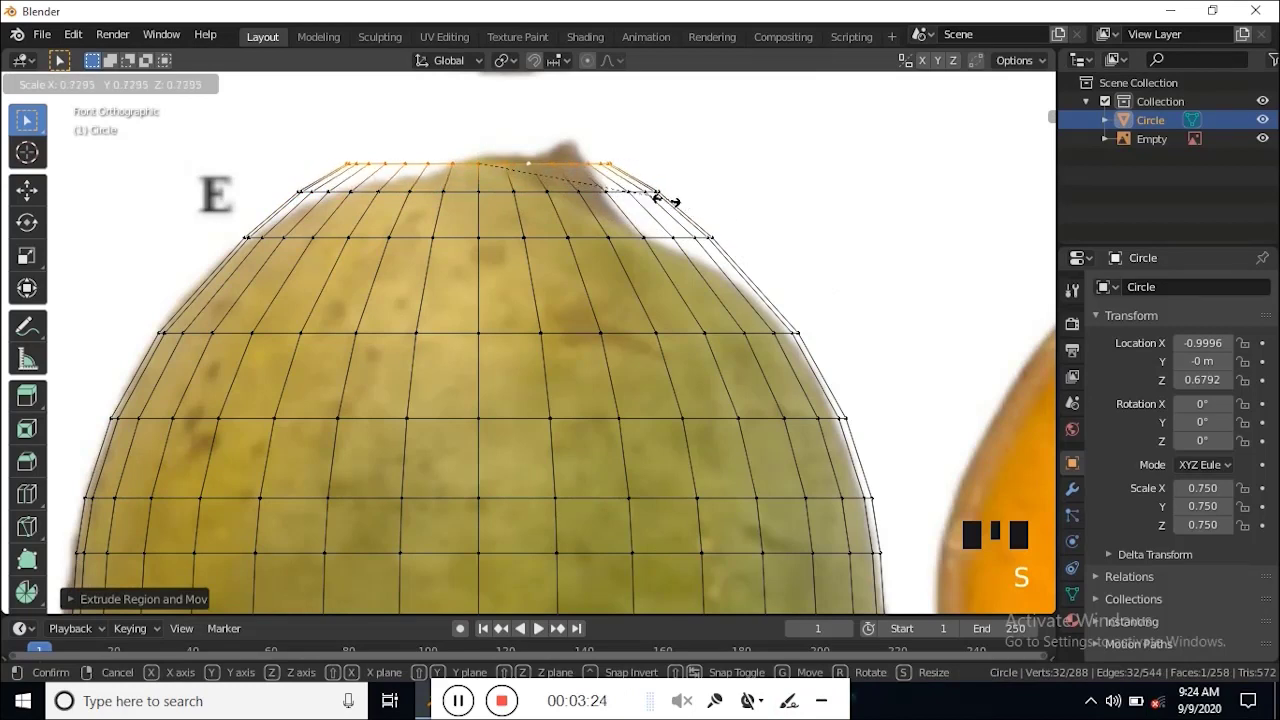
click(666, 200)
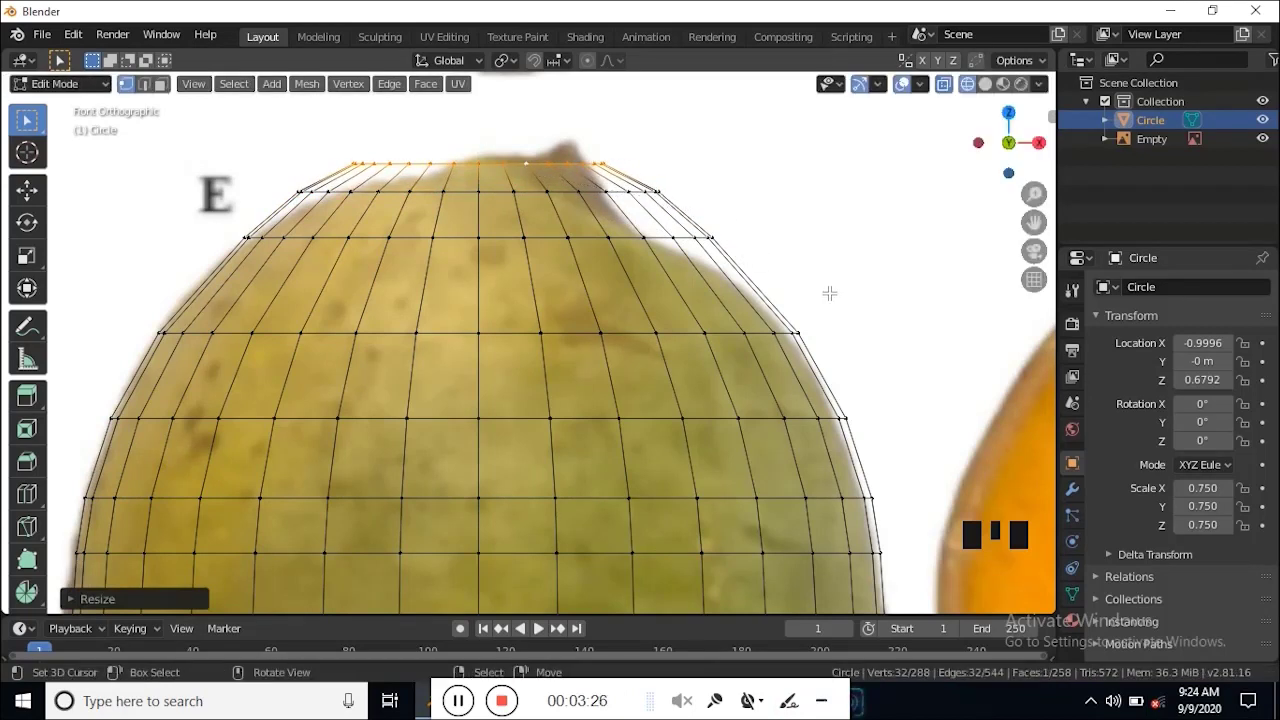
Step: Extrude the top face in place, scale it to about 0.8, raise it slightly and fine-tune its size to round the crown
key(e)
key(s)
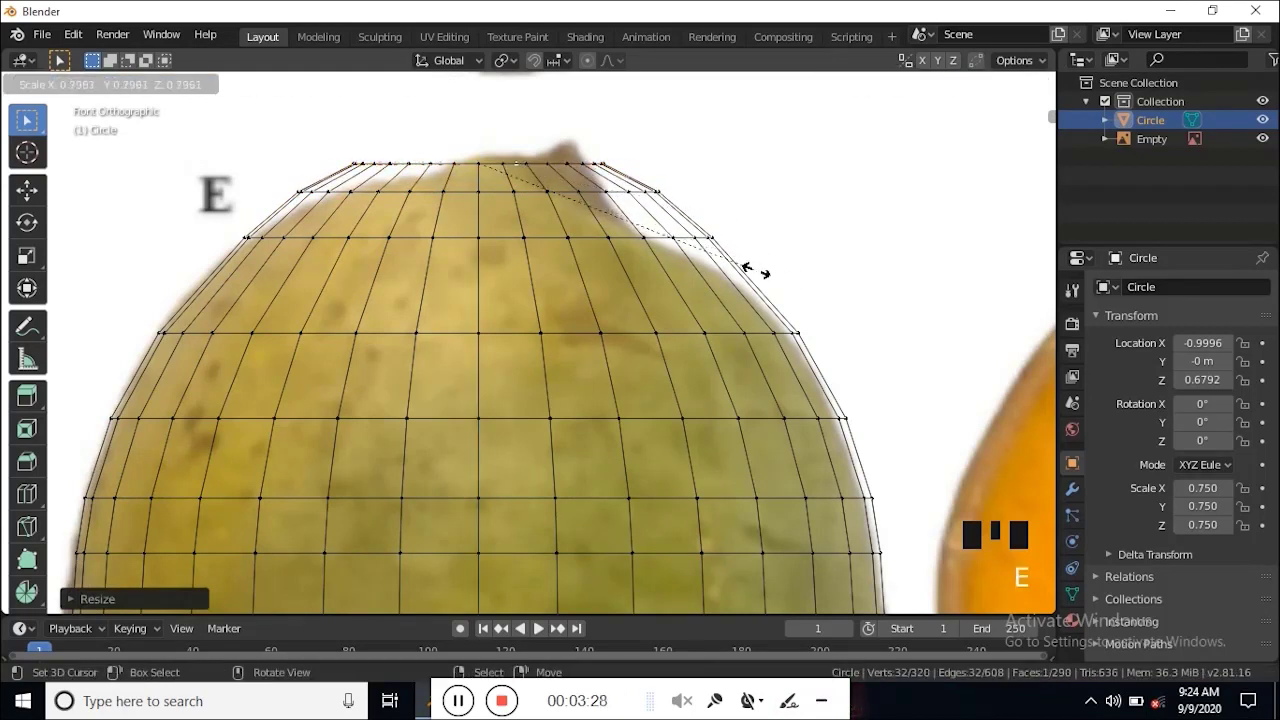
key(g)
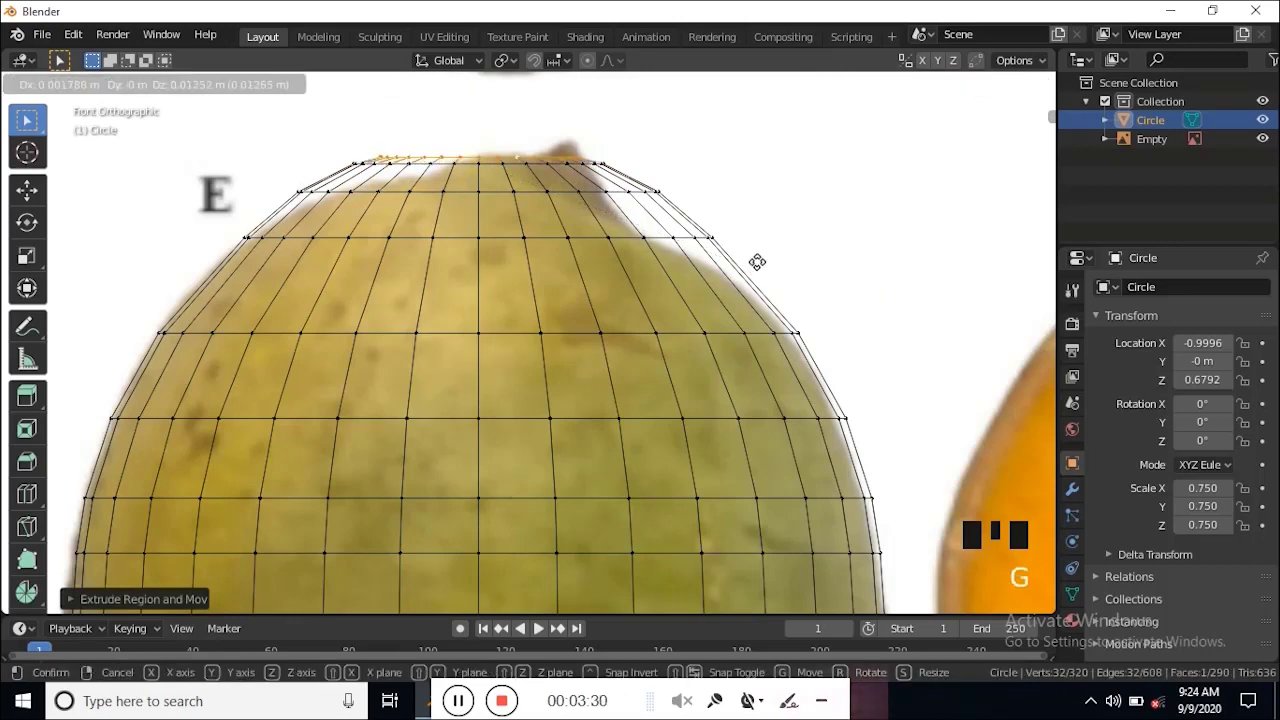
click(757, 261)
key(s)
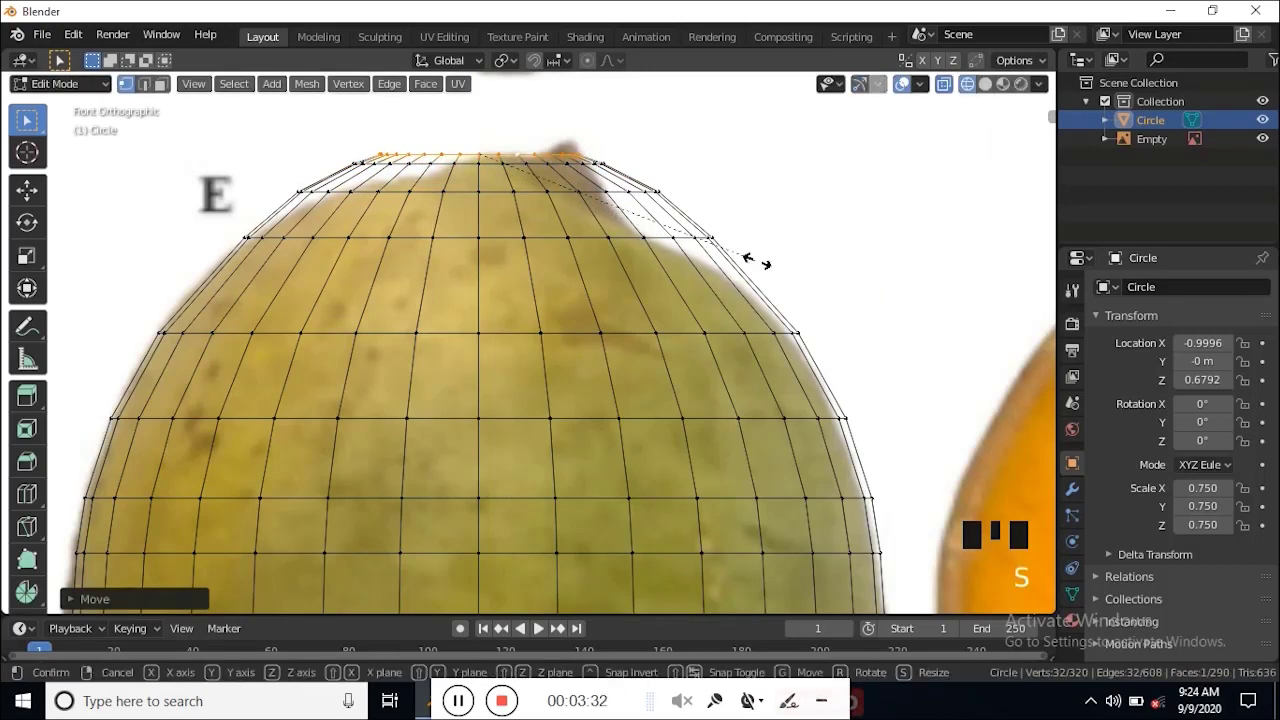
click(741, 256)
Step: Inspect the domed mesh from a raised perspective and return to a close front view of its lower edge
scroll(614, 491, down, 8)
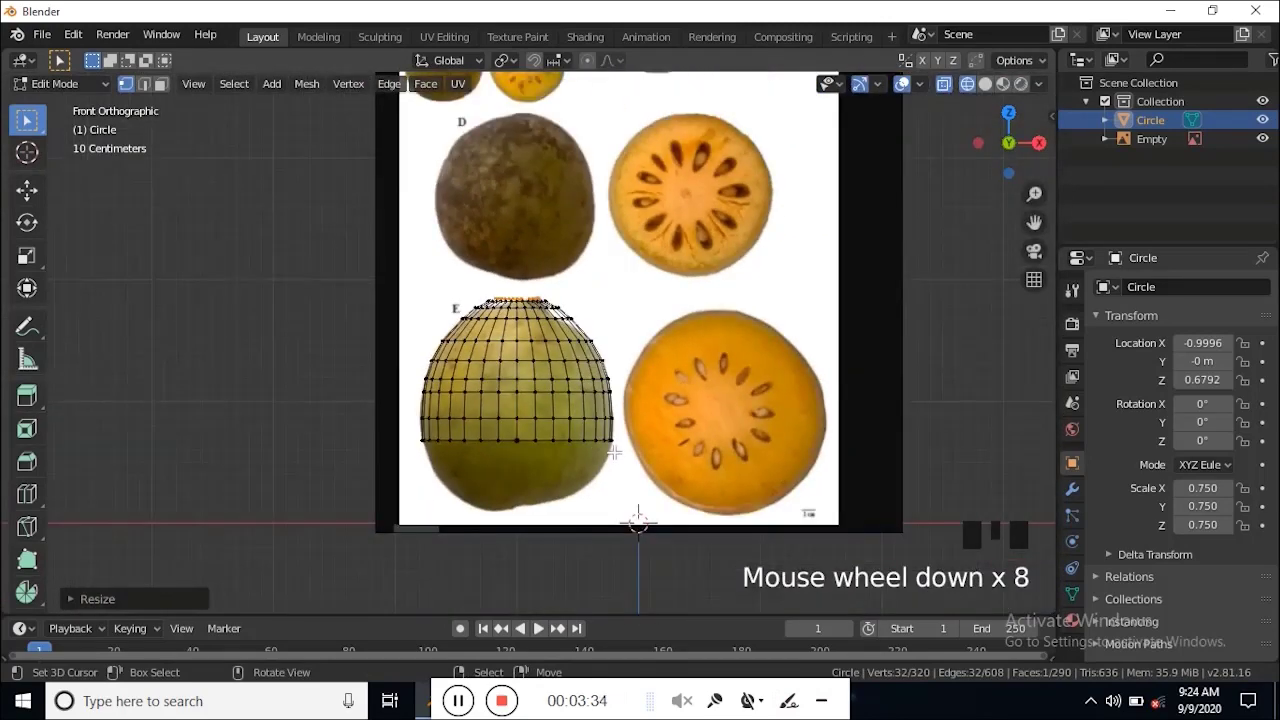
middle_drag(634, 523, 644, 439)
key(grave)
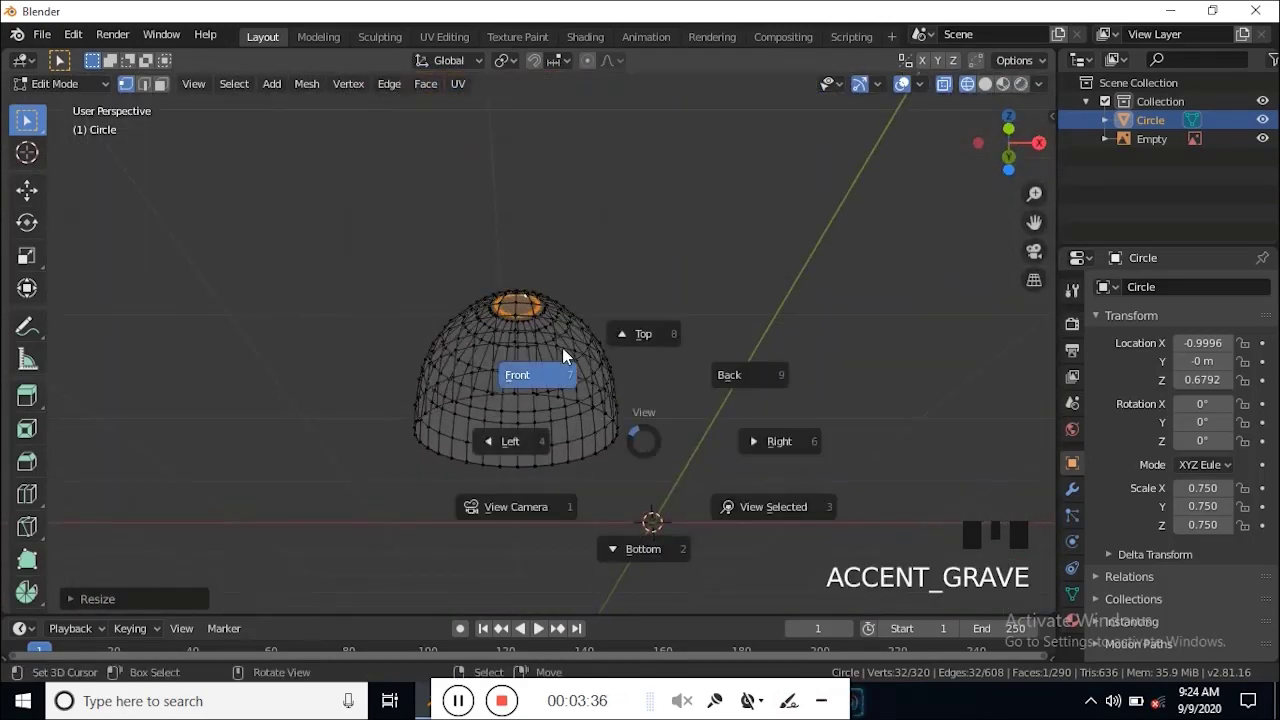
shift+middle_drag(550, 492, 580, 432)
scroll(534, 460, up, 8)
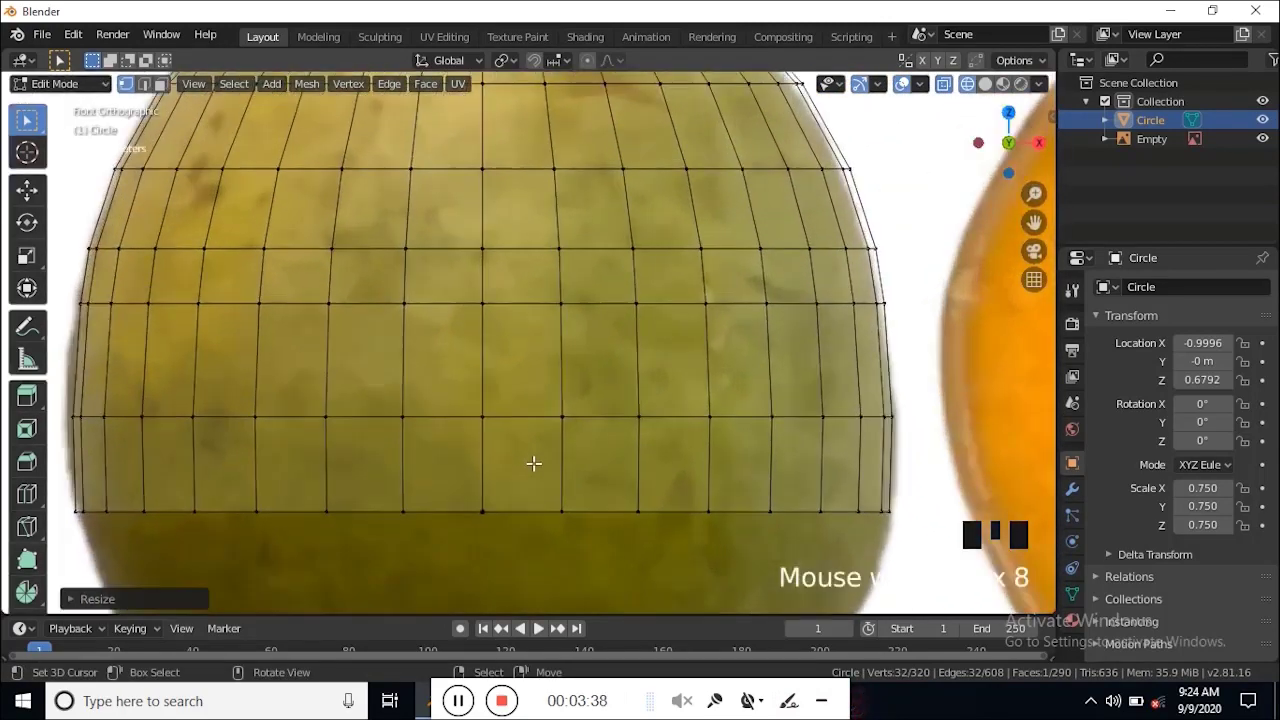
Step: Select the mesh's lowest edge loop, extrude it a short way downward and scale it in to fruit E's outline
alt+click(569, 466)
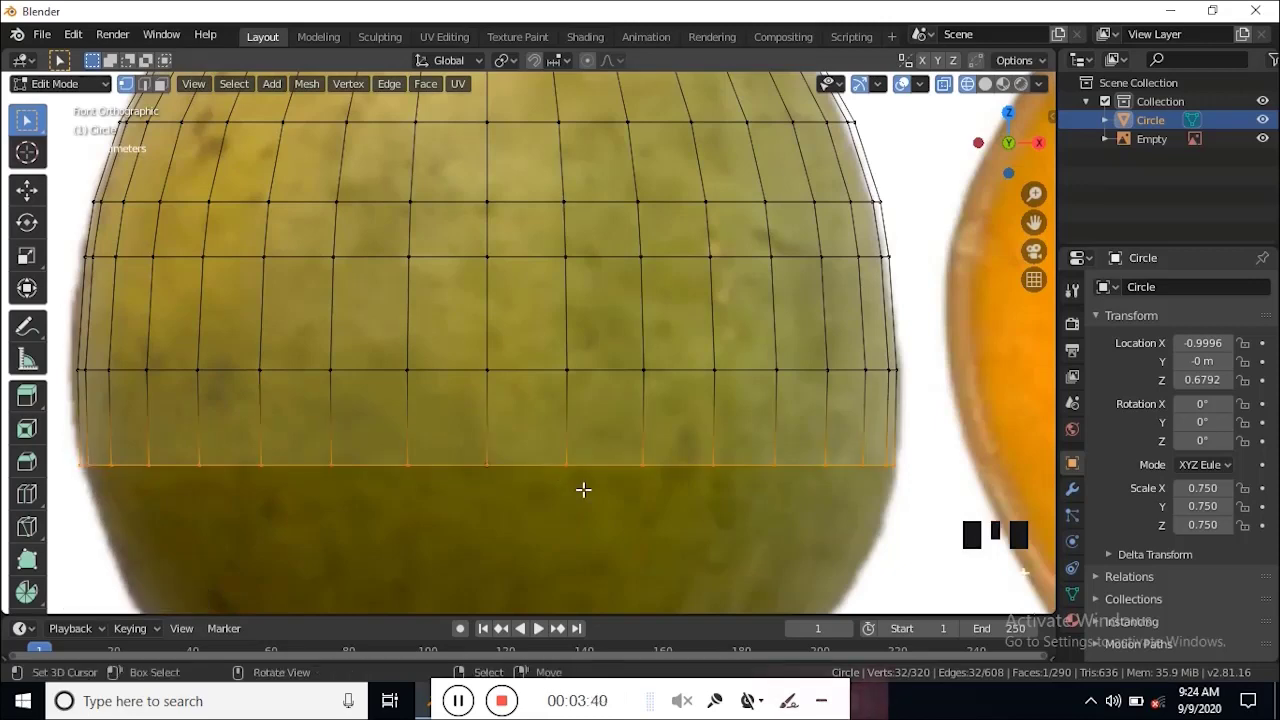
scroll(583, 491, down, 2)
key(e)
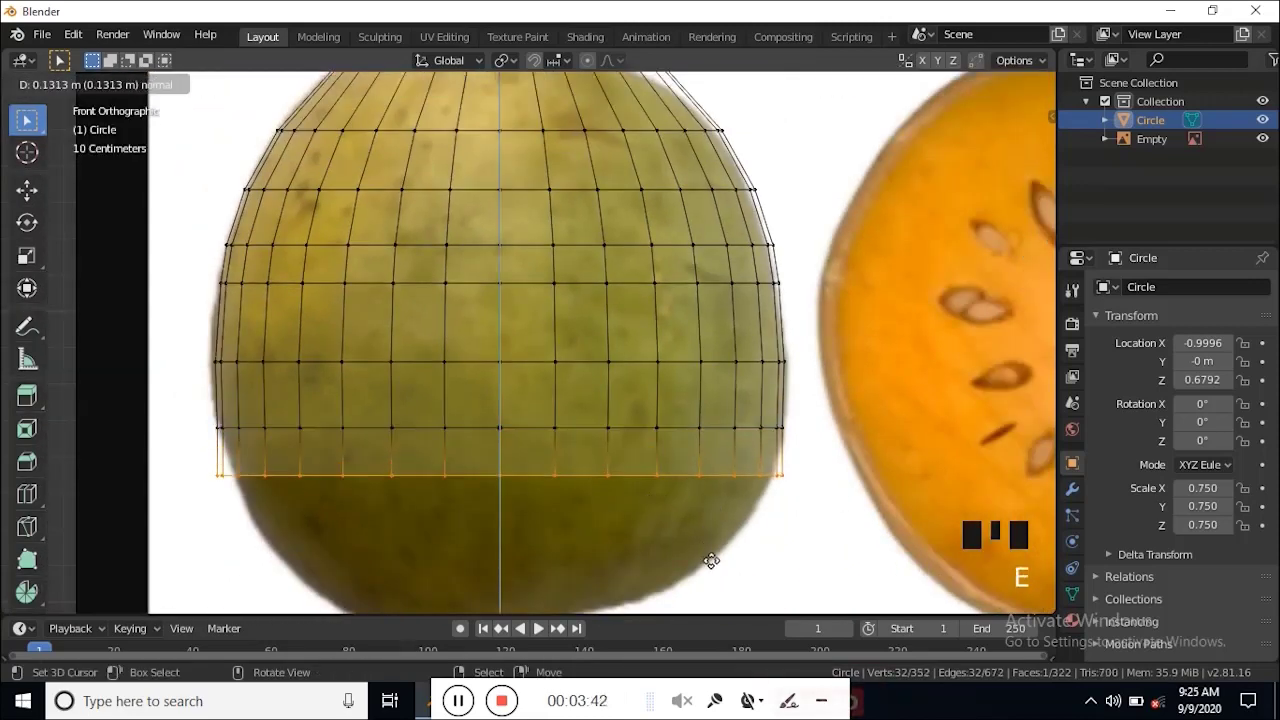
click(711, 576)
key(s)
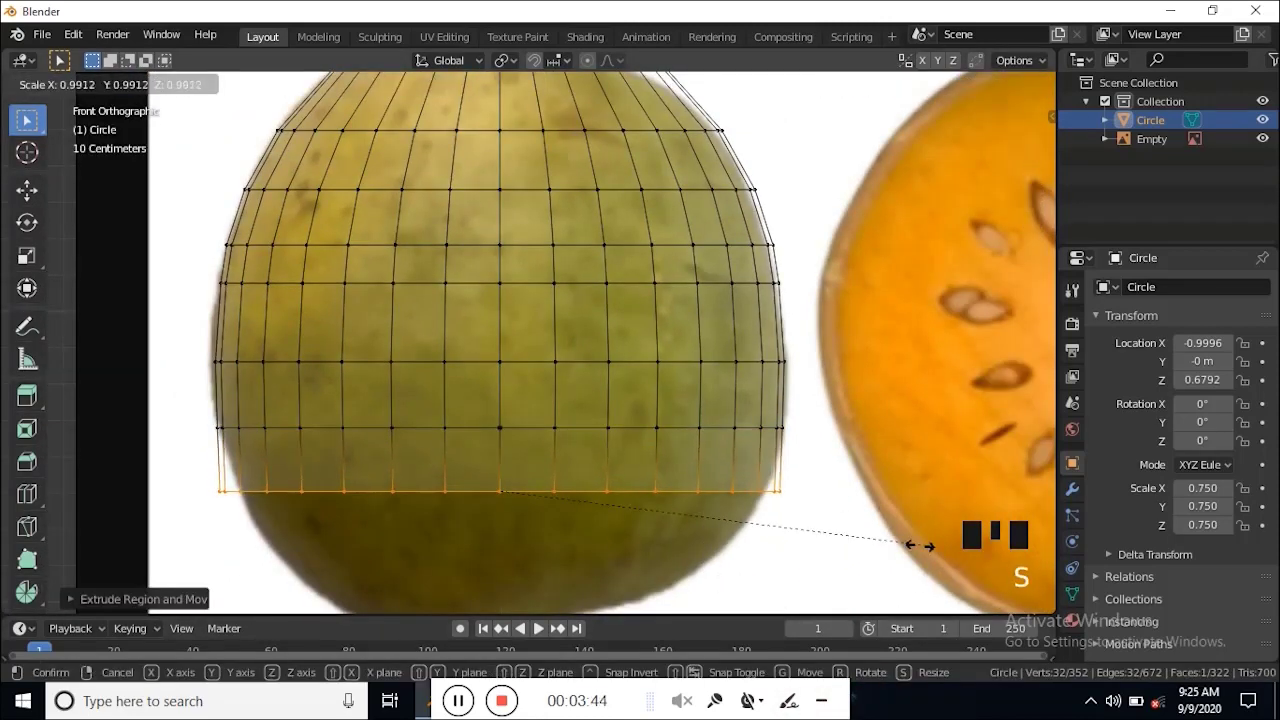
click(903, 548)
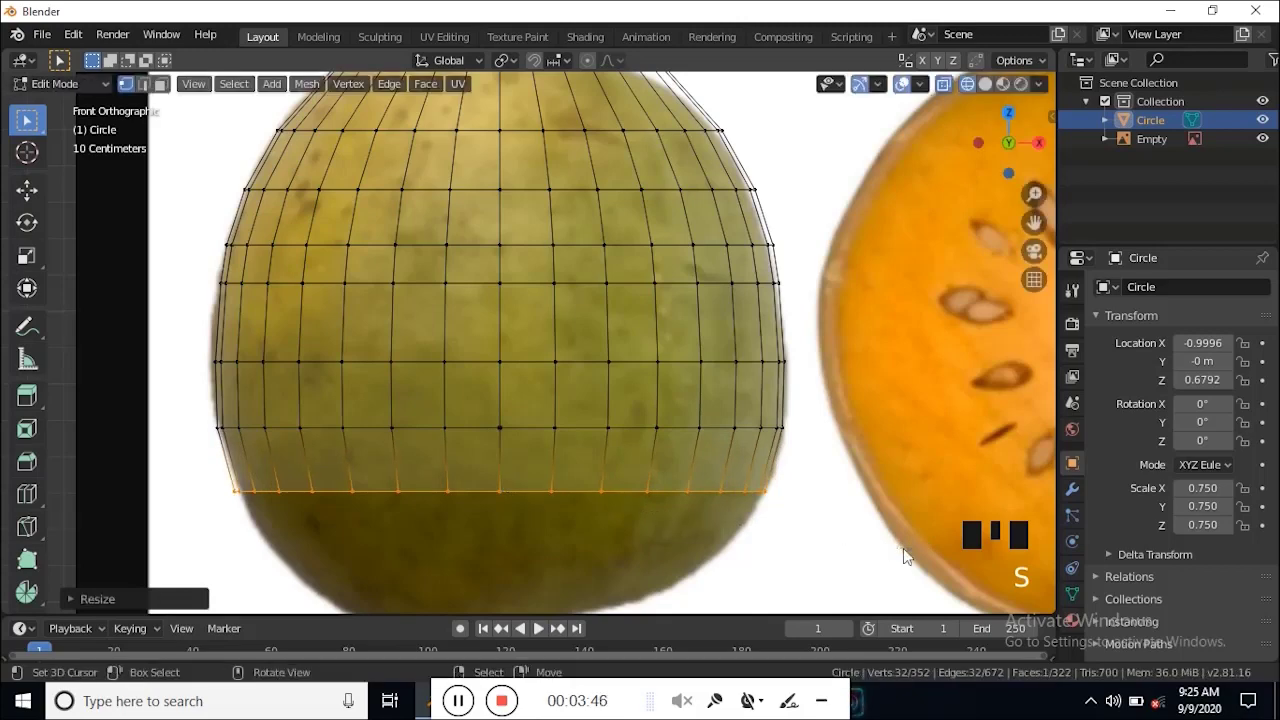
Step: Extrude a second ring downward from the lower edge and scale it in along the fruit's curving underside
key(e)
click(905, 605)
key(s)
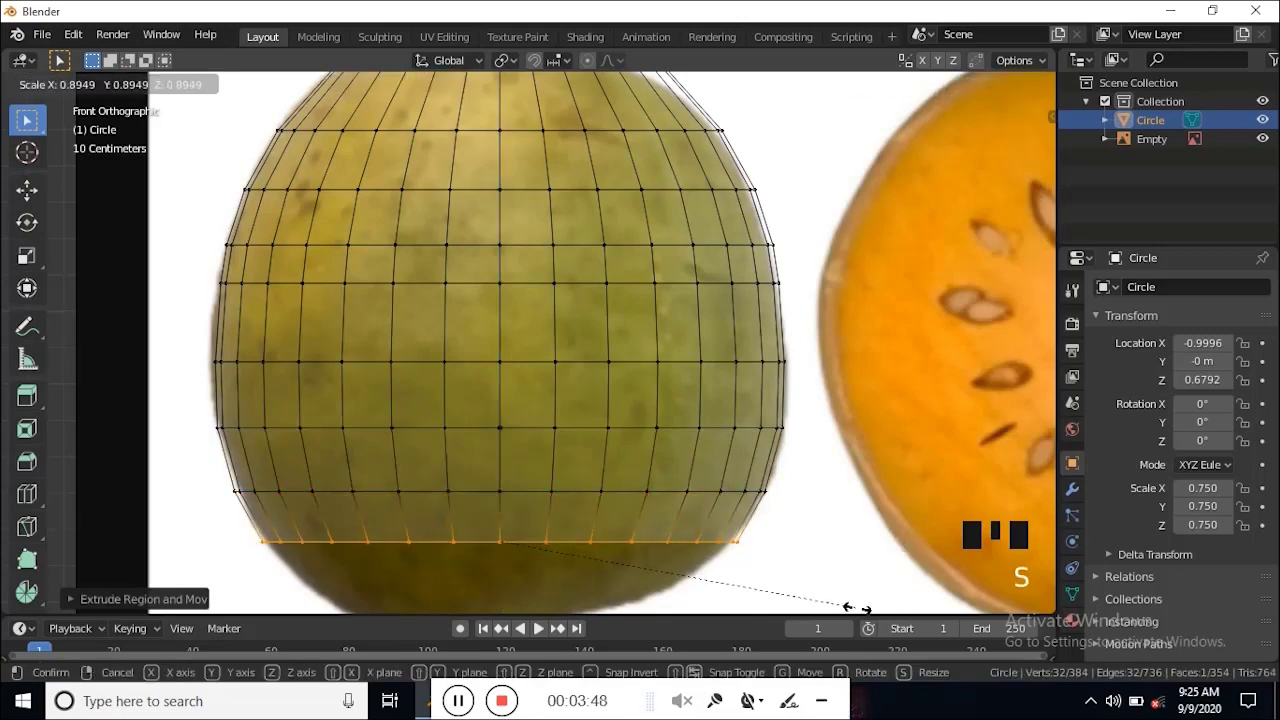
click(843, 607)
shift+middle_drag(791, 614, 777, 497)
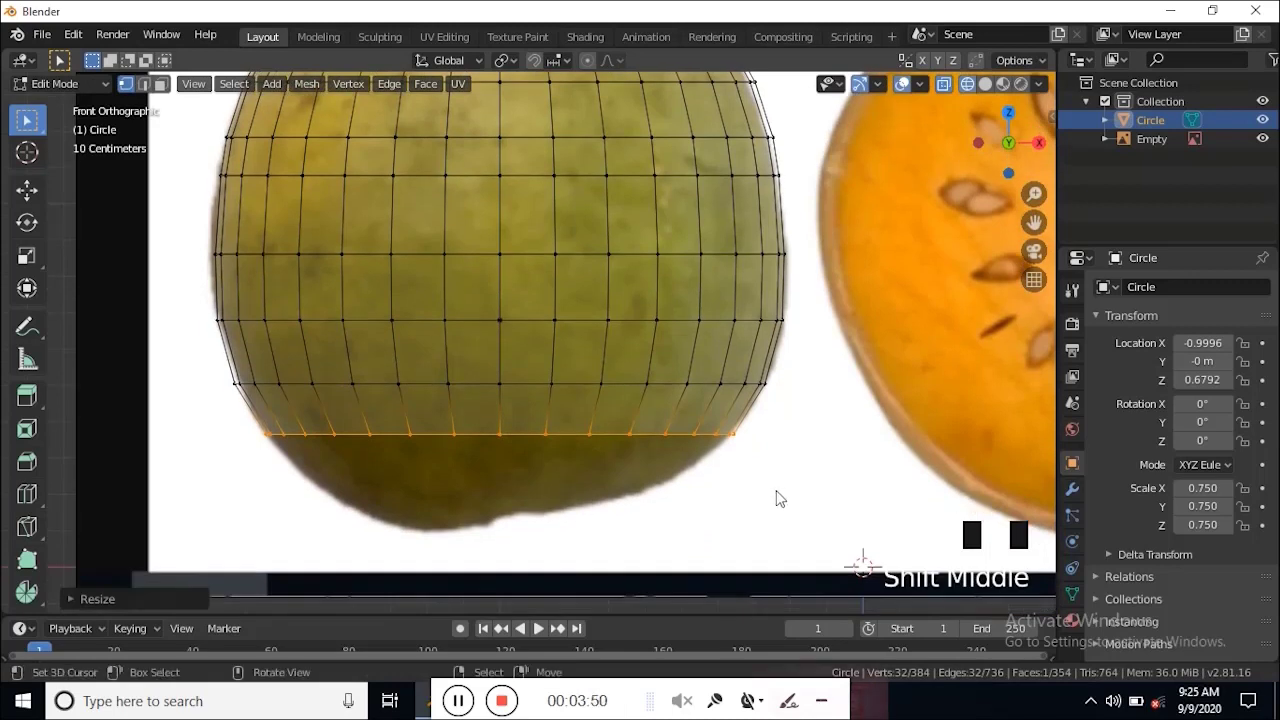
Step: Extrude a third ring downward and scale it to about 0.79 where the fruit narrows toward its base
key(e)
click(787, 536)
key(s)
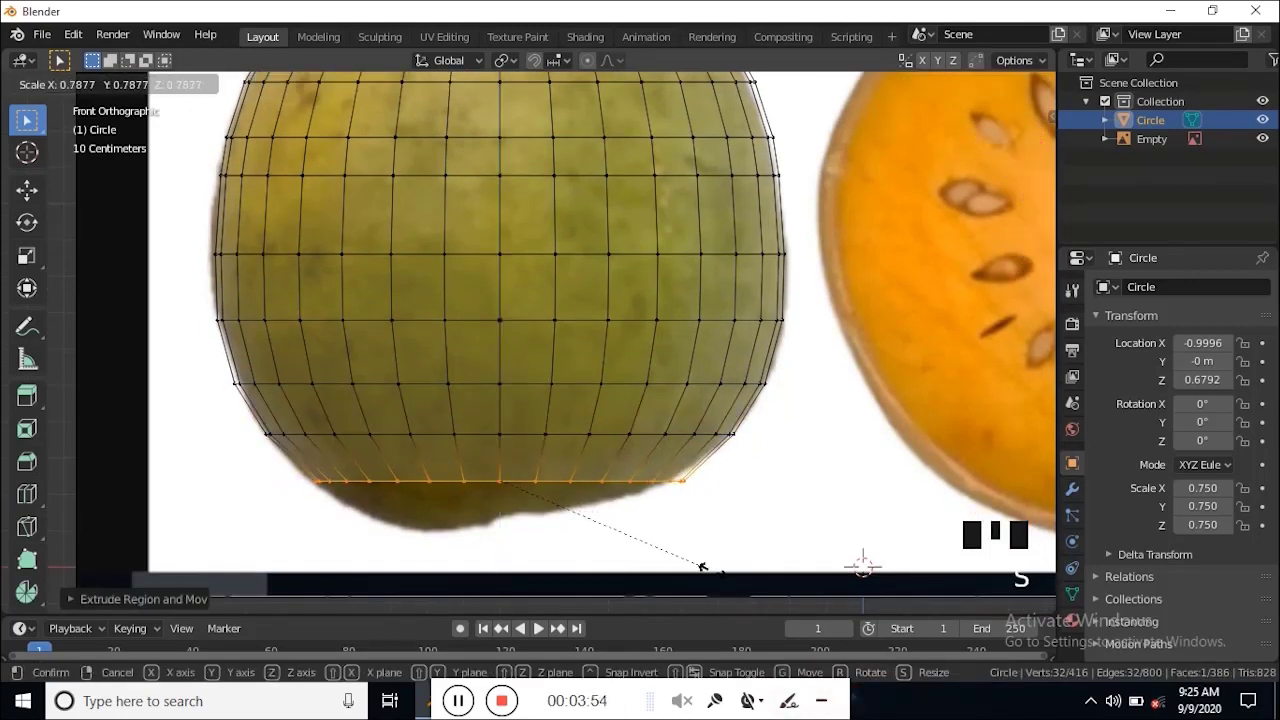
click(706, 570)
shift+middle_drag(650, 534, 660, 457)
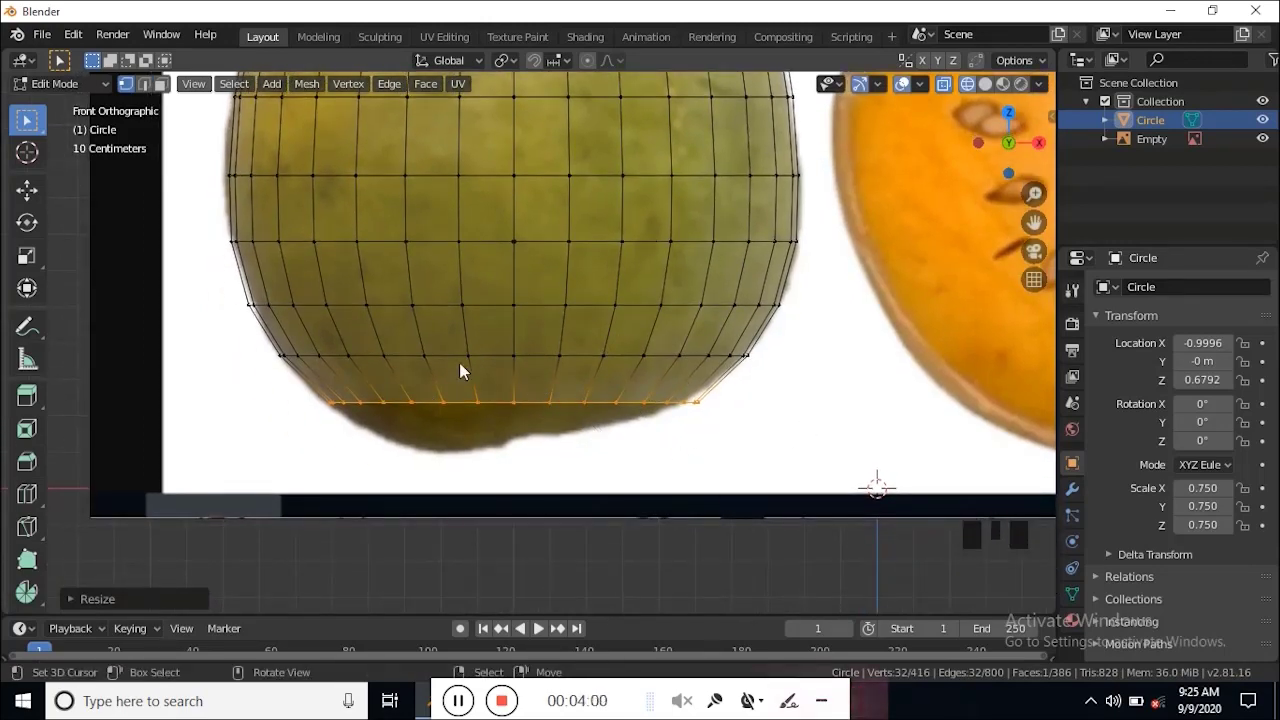
Step: Extrude the lowest ring about 0.11 m down to the fruit's base and scale it in twice
key(e)
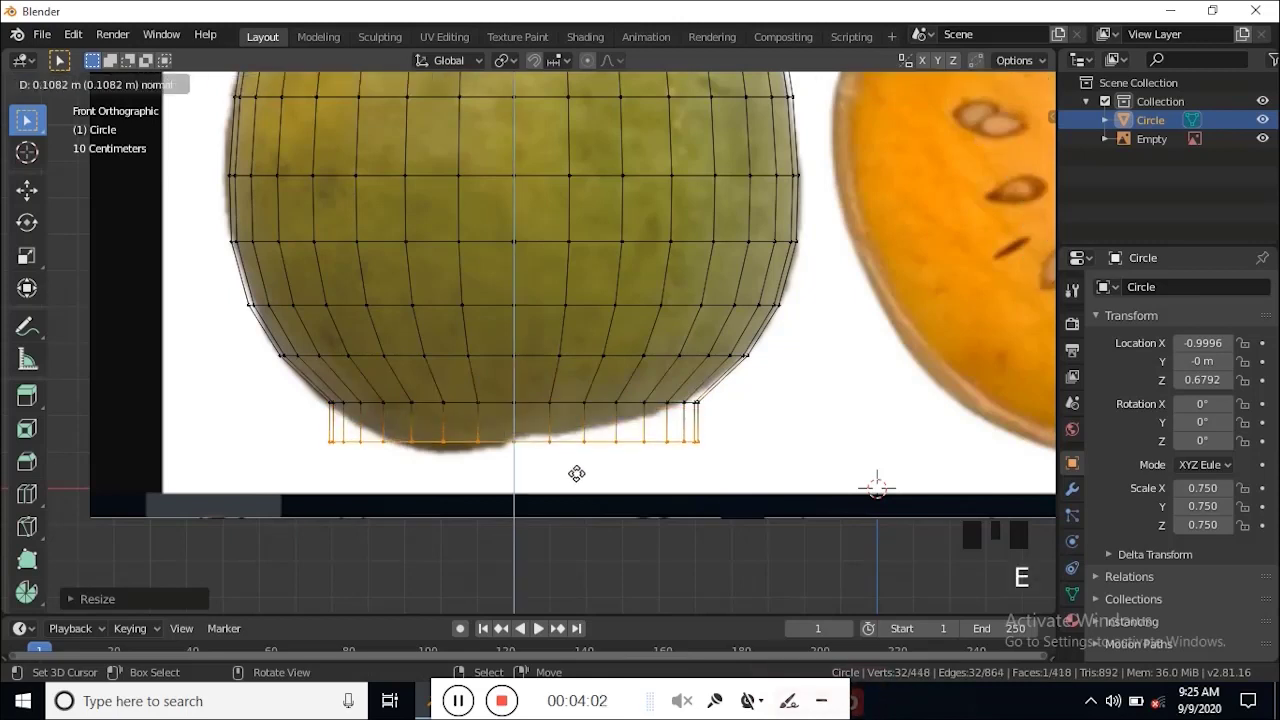
click(574, 471)
key(s)
click(536, 482)
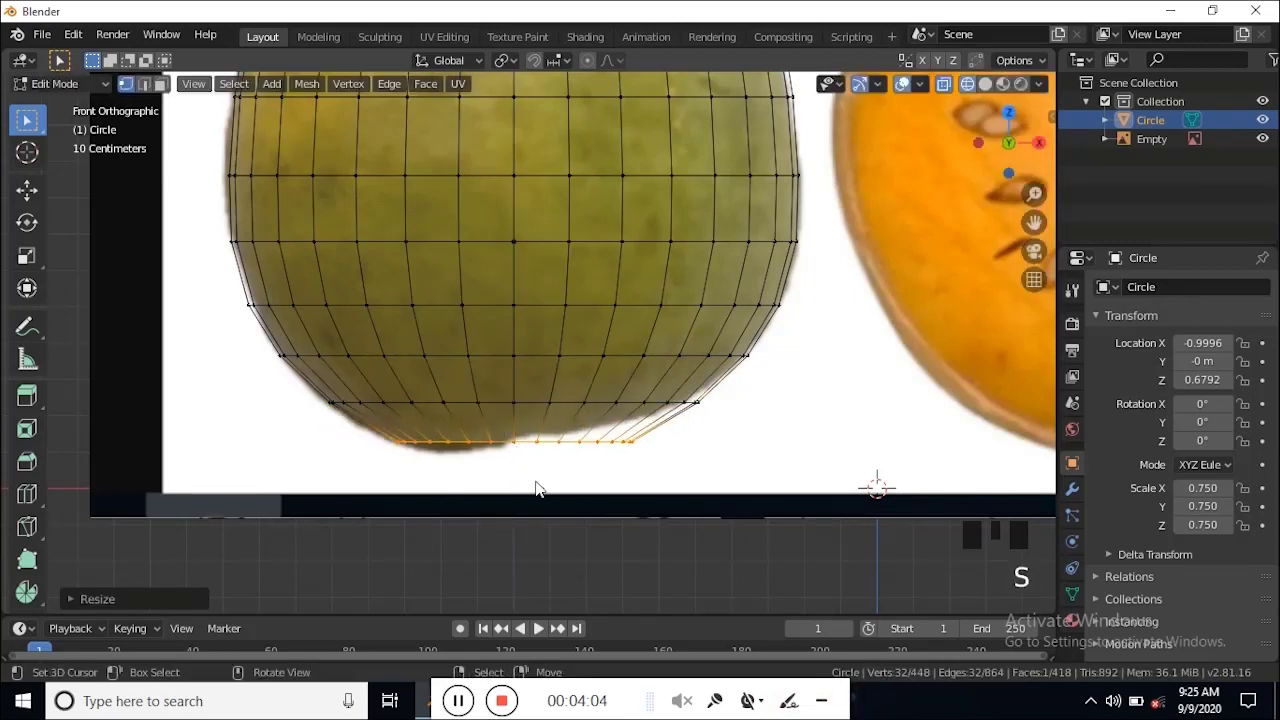
key(s)
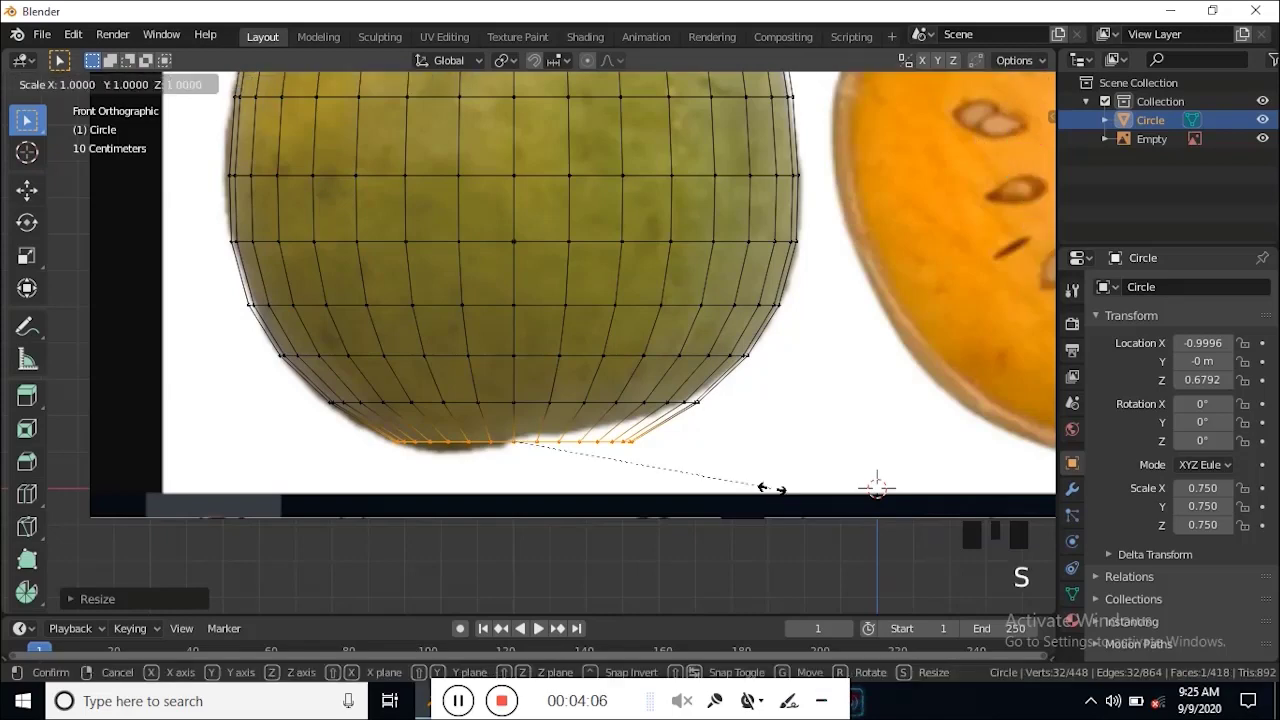
click(746, 494)
Step: Nudge the bottom ring slightly along negative X and down along Z to the fruit's base, and extrude it once more
key(g)
key(z)
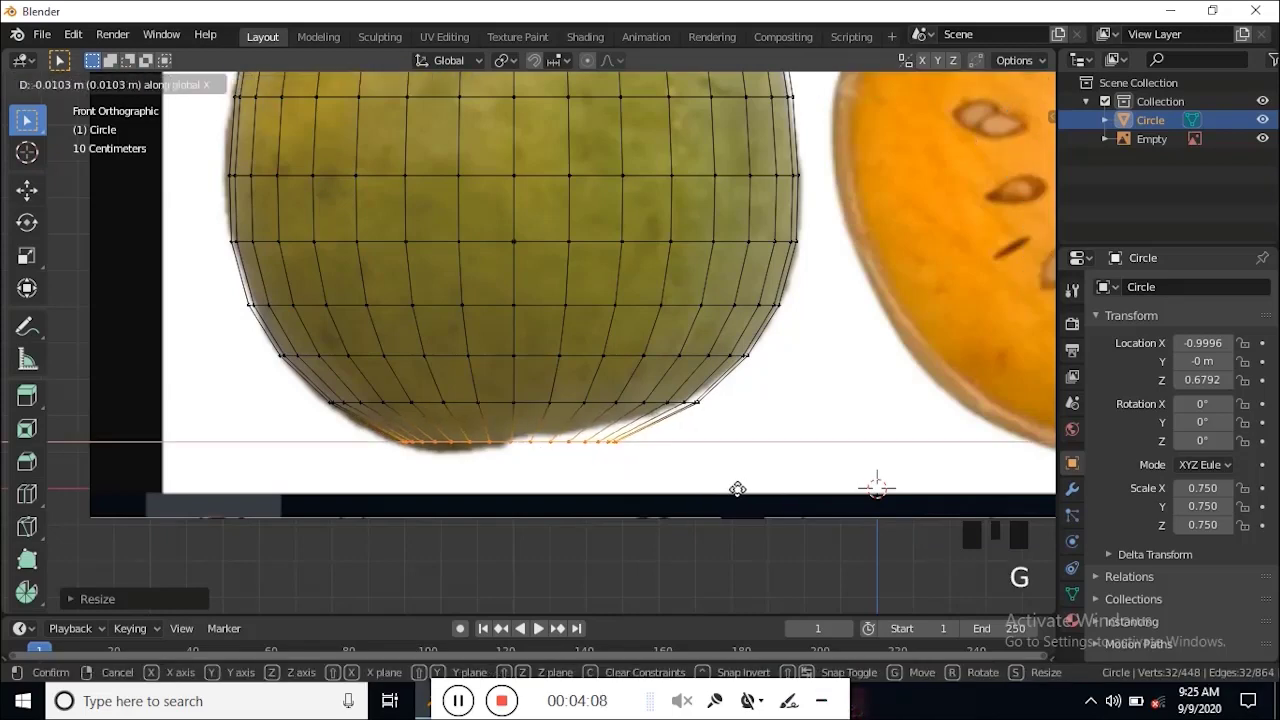
click(738, 491)
scroll(615, 451, up, 1)
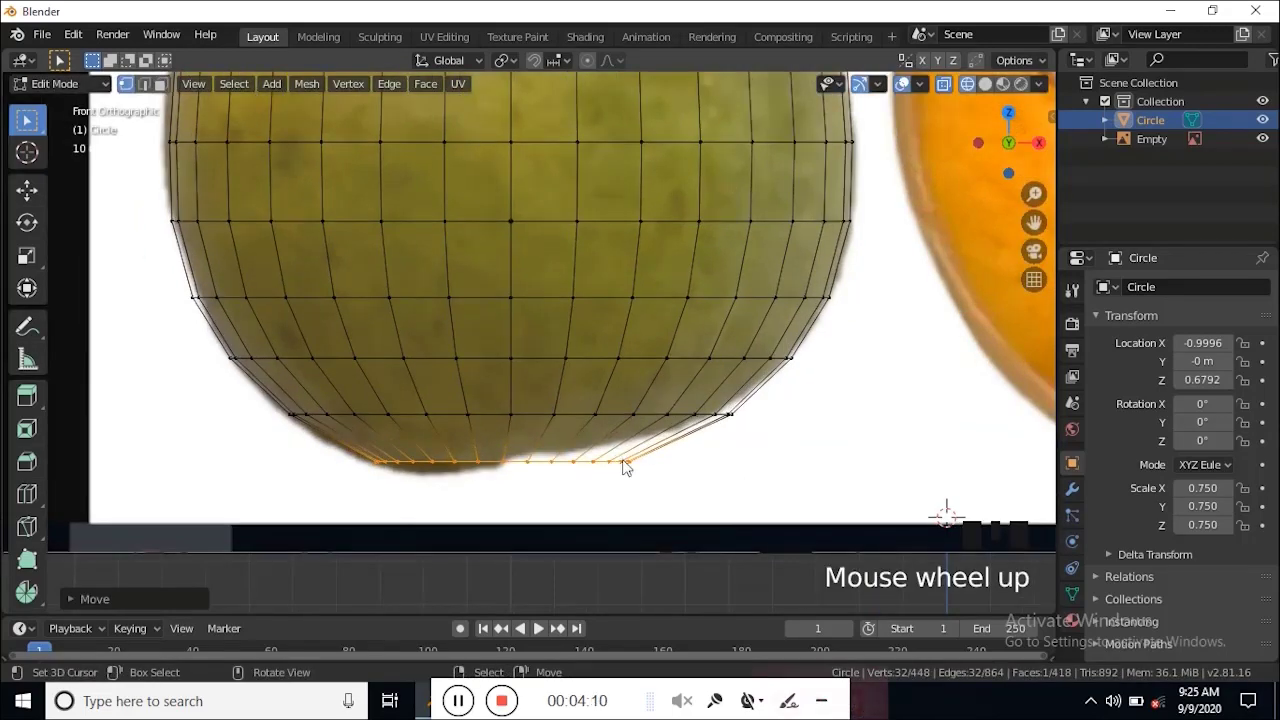
shift+middle_drag(623, 466, 620, 425)
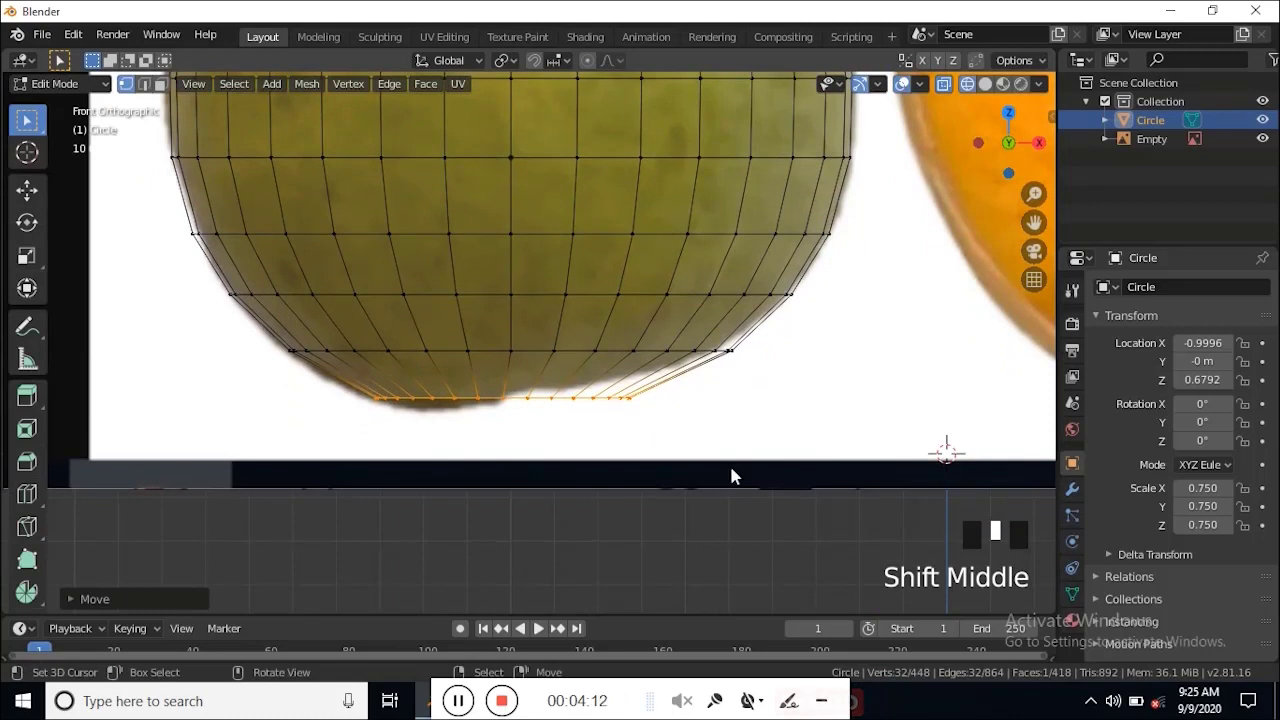
key(g)
key(z)
click(765, 505)
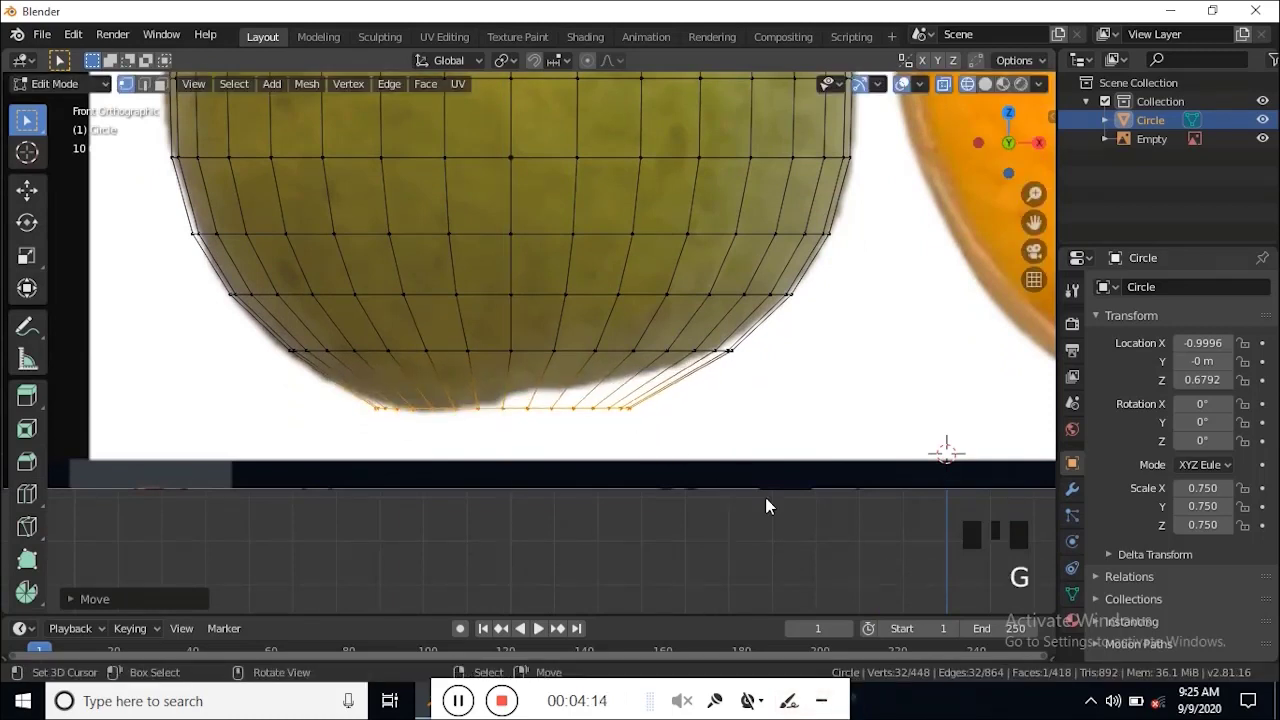
key(e)
click(765, 522)
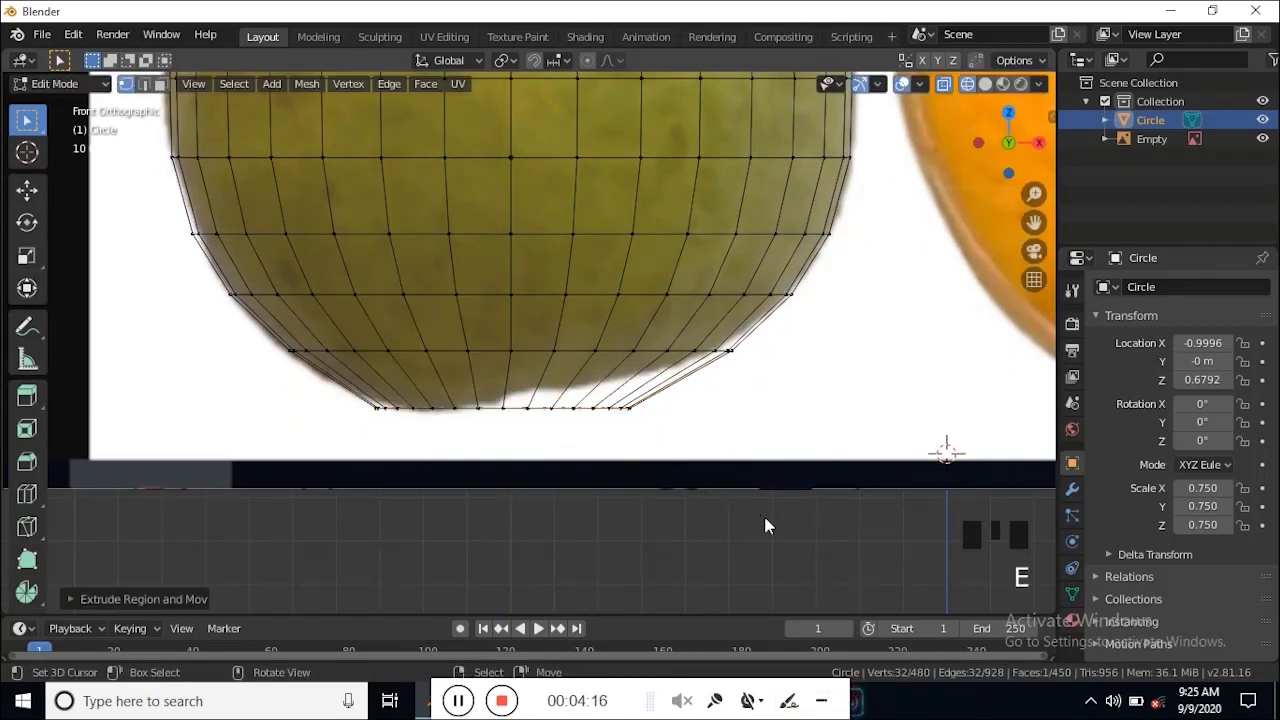
Step: Switch to Object Mode with solid shading and inspect the whole fruit from below and from the sides
key(Tab)
middle_drag(837, 500, 828, 417)
scroll(662, 459, down, 2)
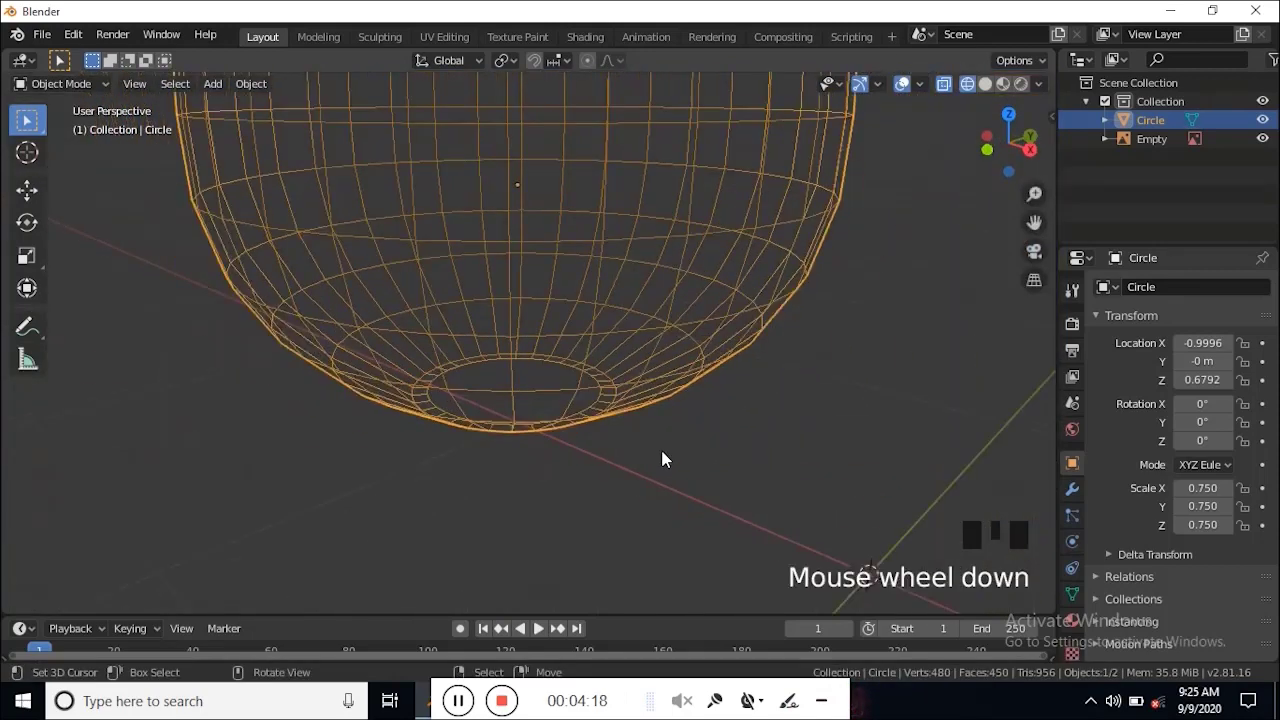
scroll(583, 420, down, 4)
key(z)
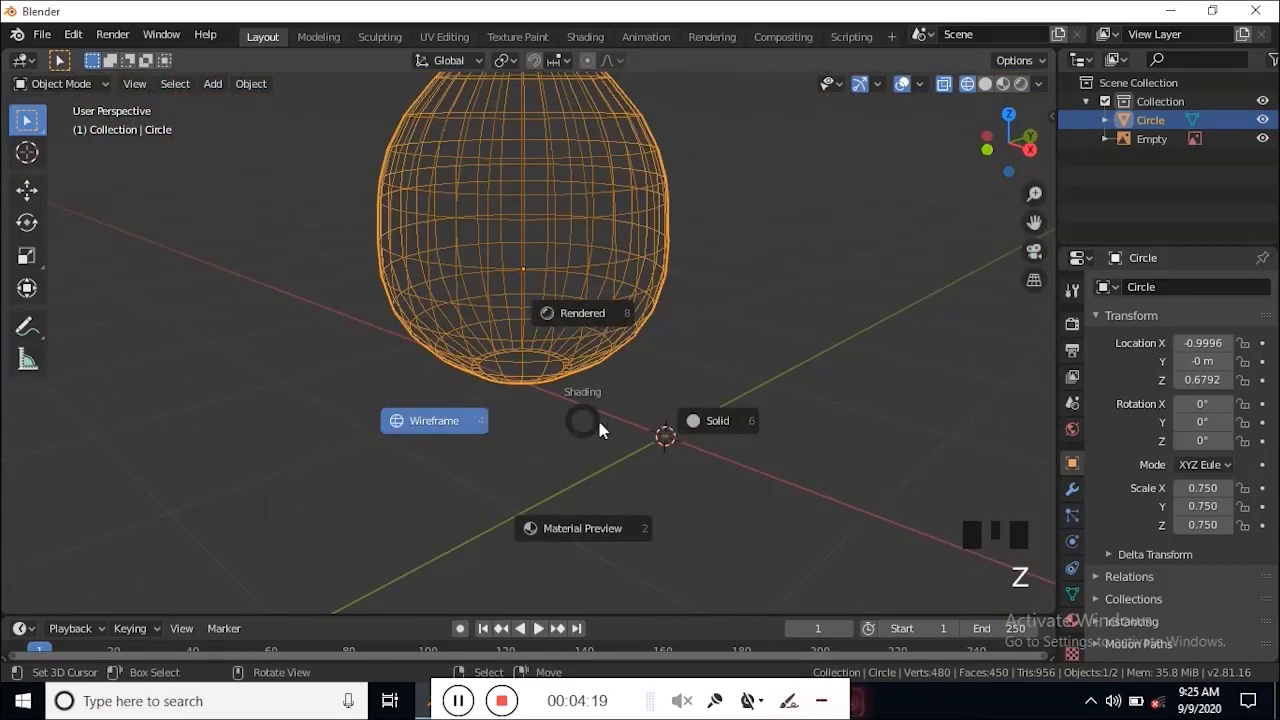
click(677, 424)
mouse_move(420, 349)
middle_down()
mouse_move(357, 331)
mouse_move(737, 343)
mouse_move(474, 409)
middle_up()
scroll(474, 409, up, 3)
shift+middle_drag(677, 314, 643, 366)
middle_drag(668, 440, 677, 334)
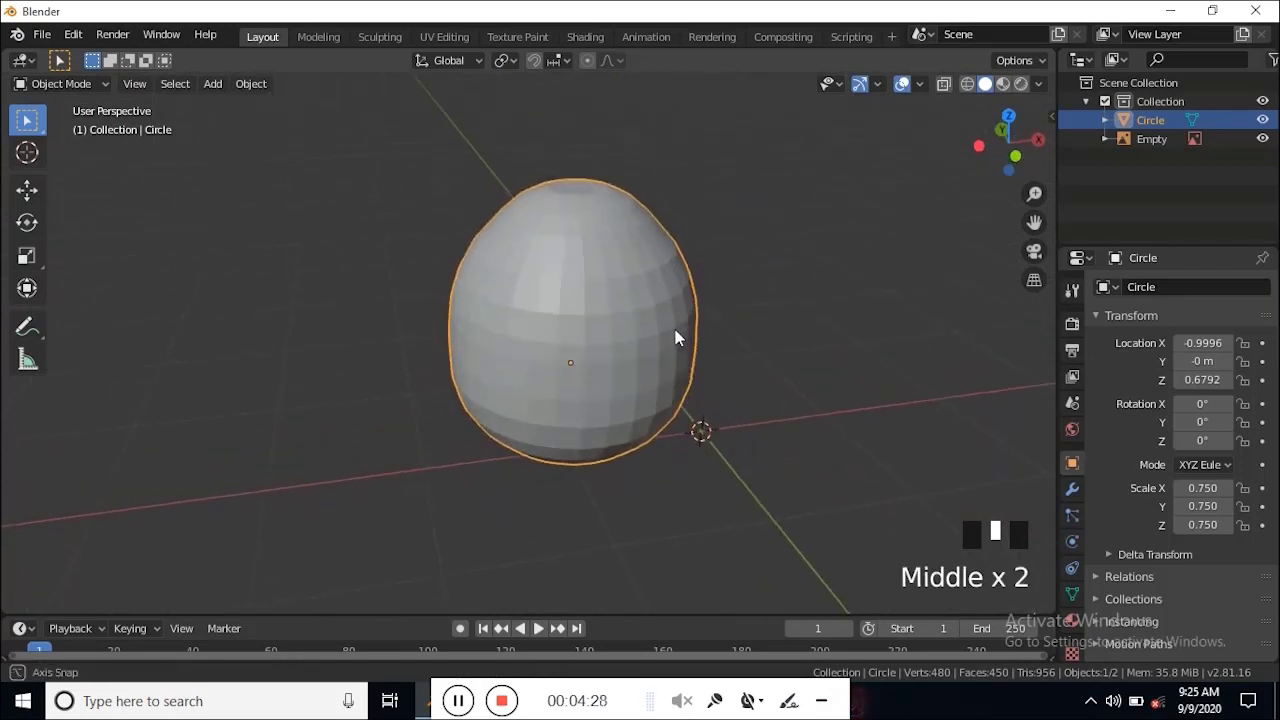
scroll(677, 334, up, 1)
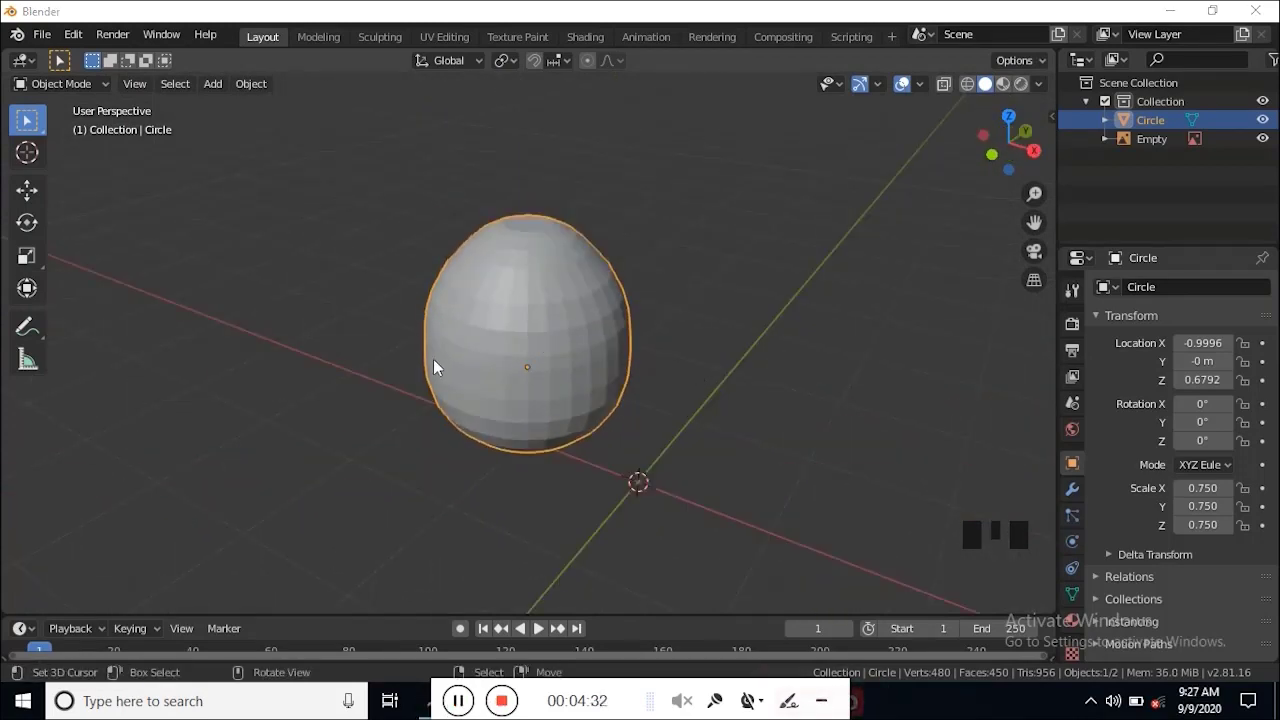
Step: Return to Edit Mode with face selection, select the fruit's top face and scale it down to stem thickness
middle_drag(548, 342, 565, 409)
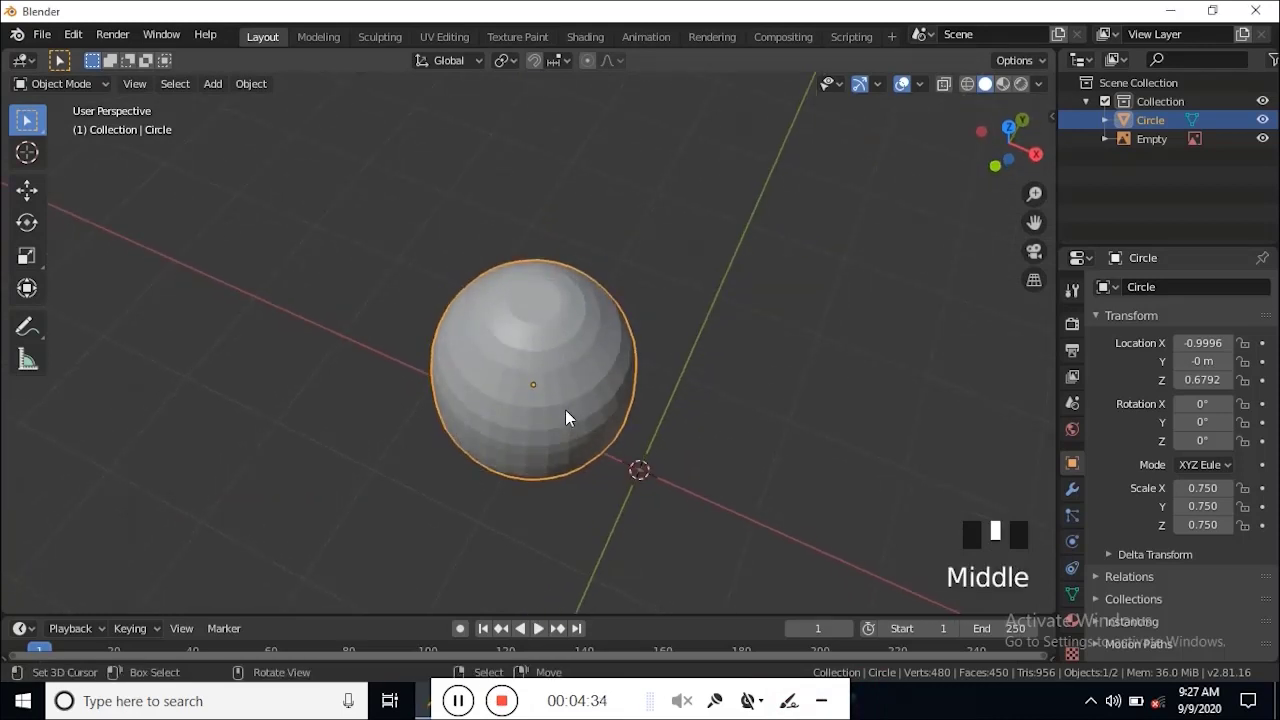
key(Tab)
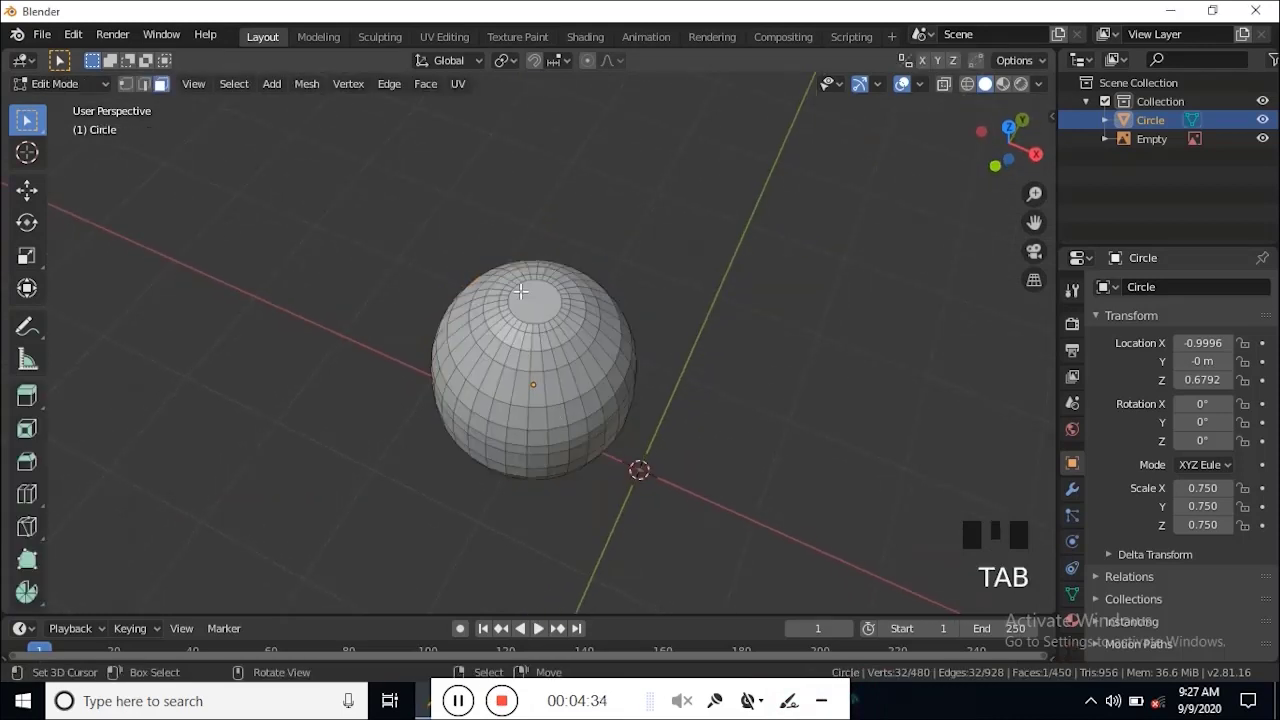
click(124, 85)
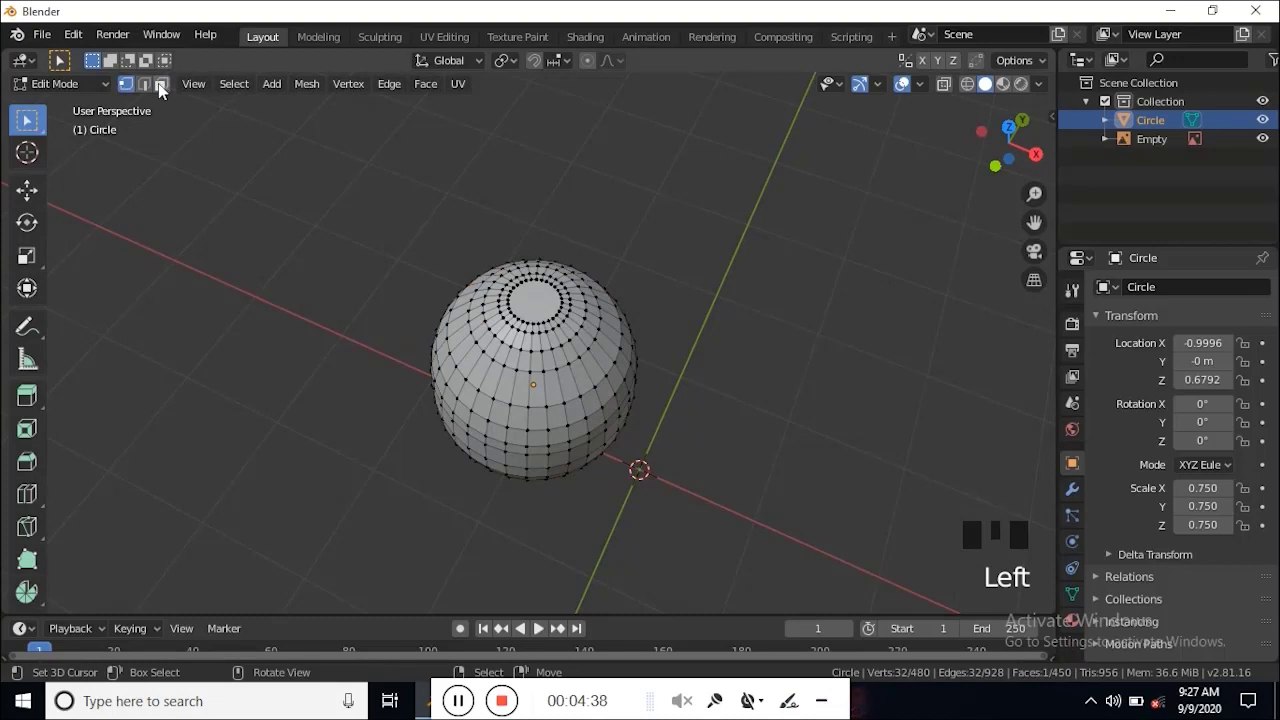
click(160, 85)
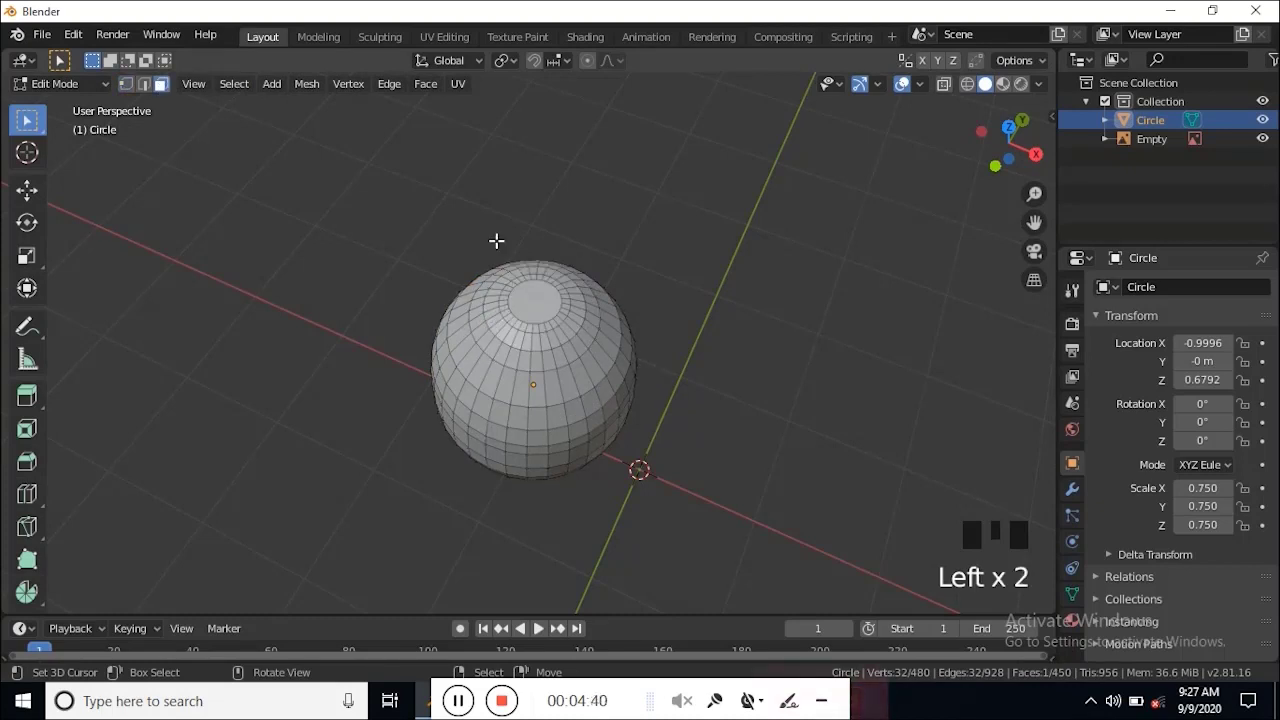
right_click(541, 303)
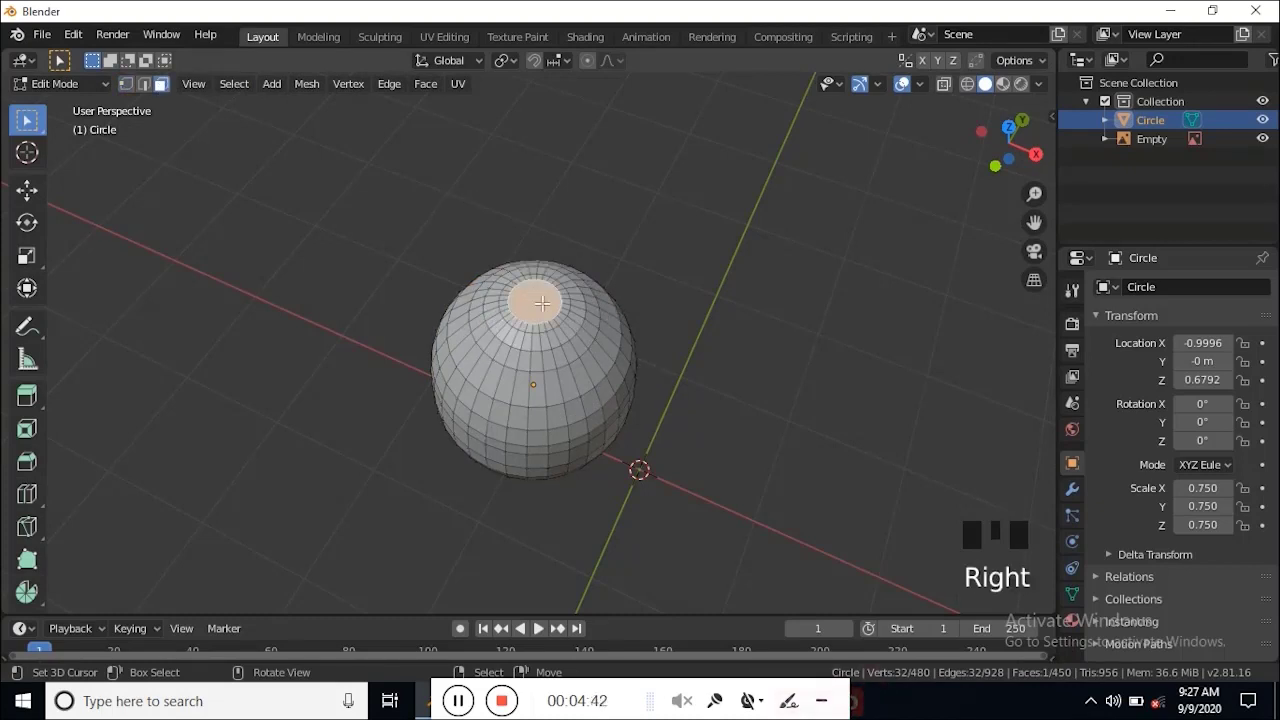
key(s)
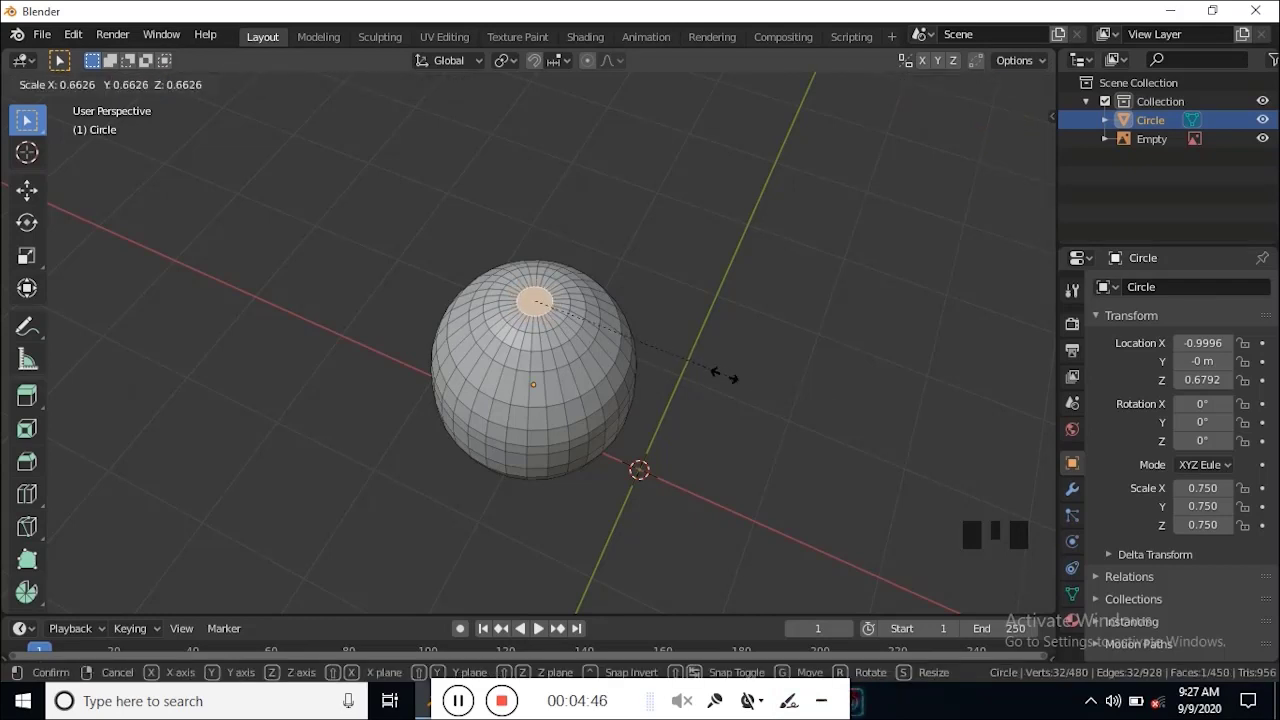
click(634, 341)
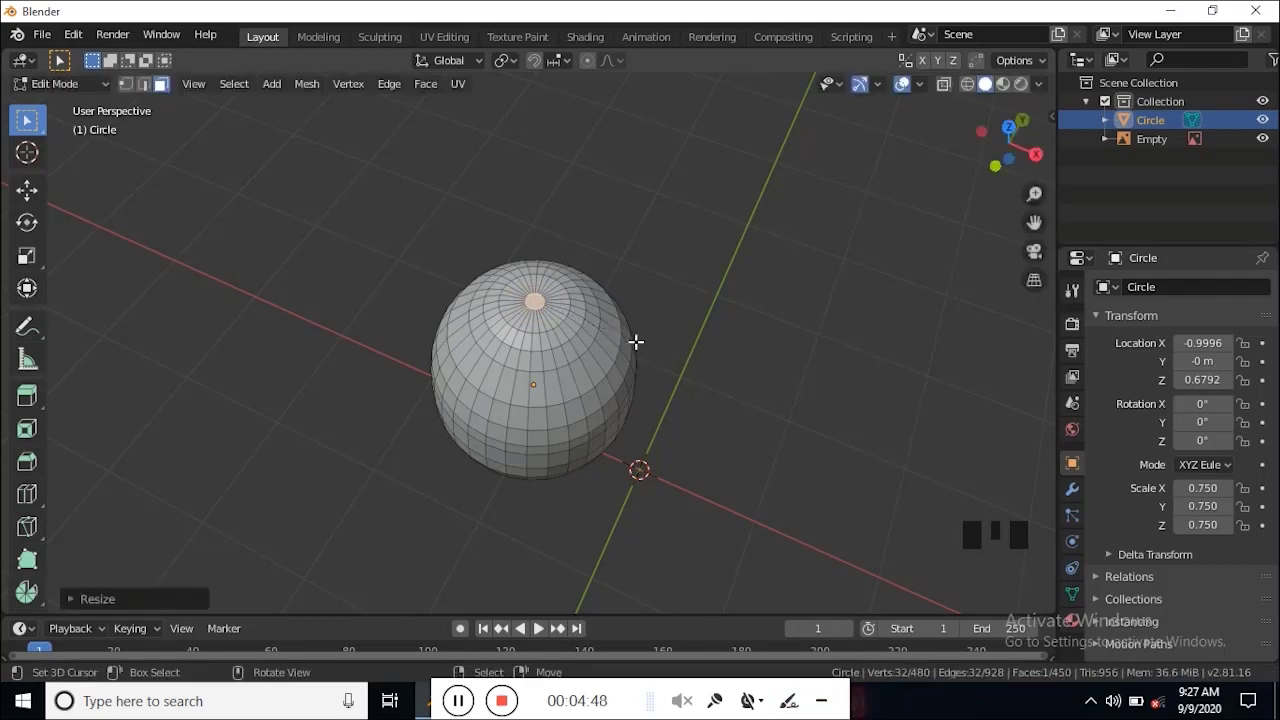
Step: Extrude the small top face upward into a long thin stem and adjust the size of its end face
key(e)
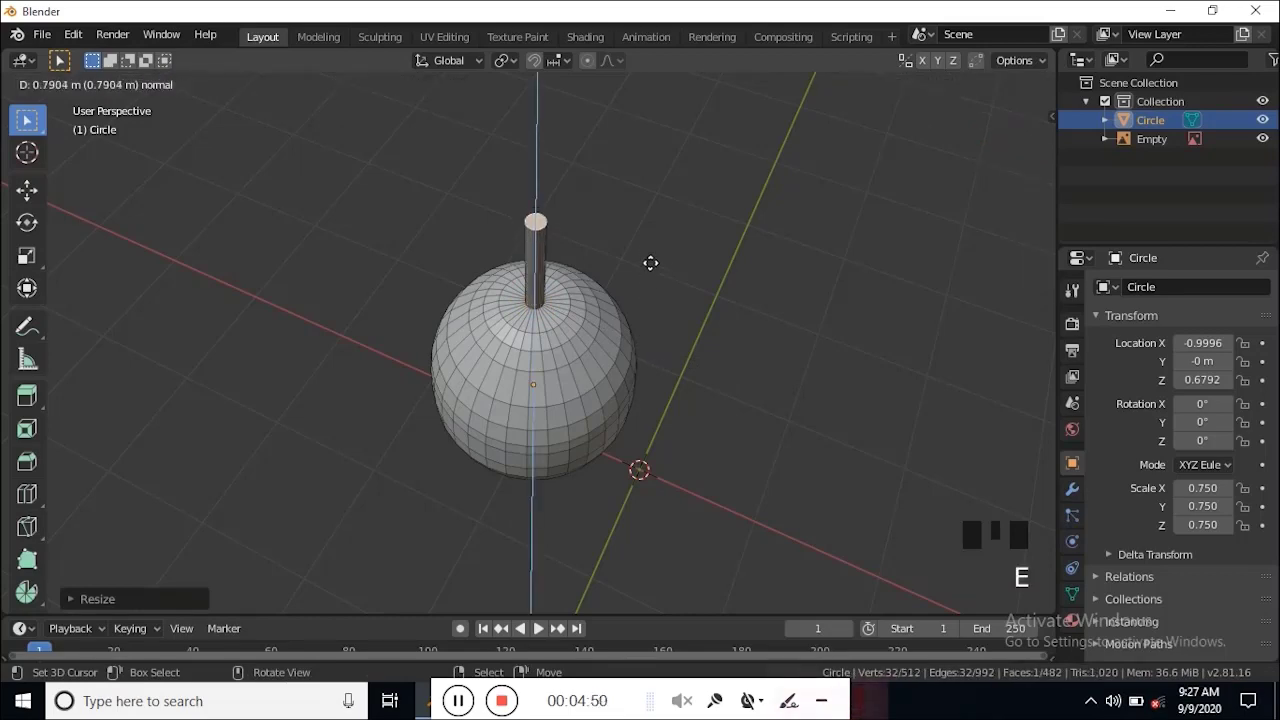
click(651, 237)
key(s)
click(752, 302)
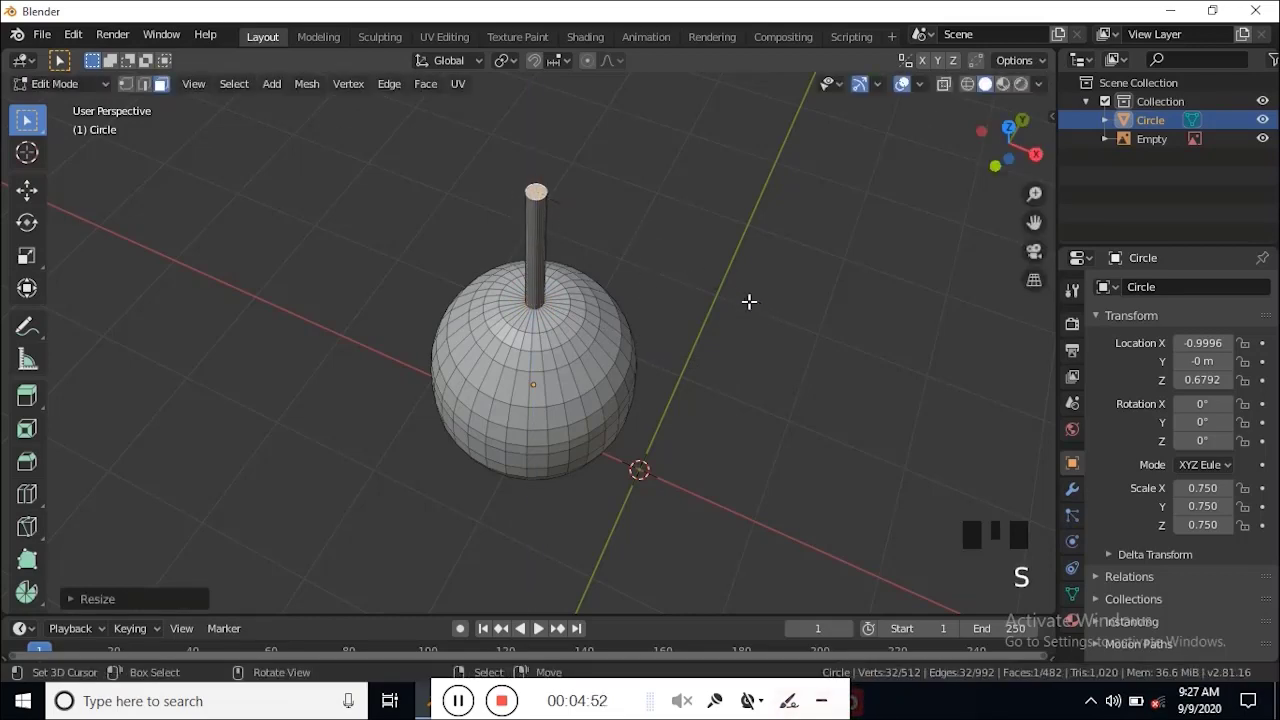
Step: Add a loop cut above the middle of the stem, scale it in slightly and shift it a little off-axis
middle_drag(752, 302, 606, 286)
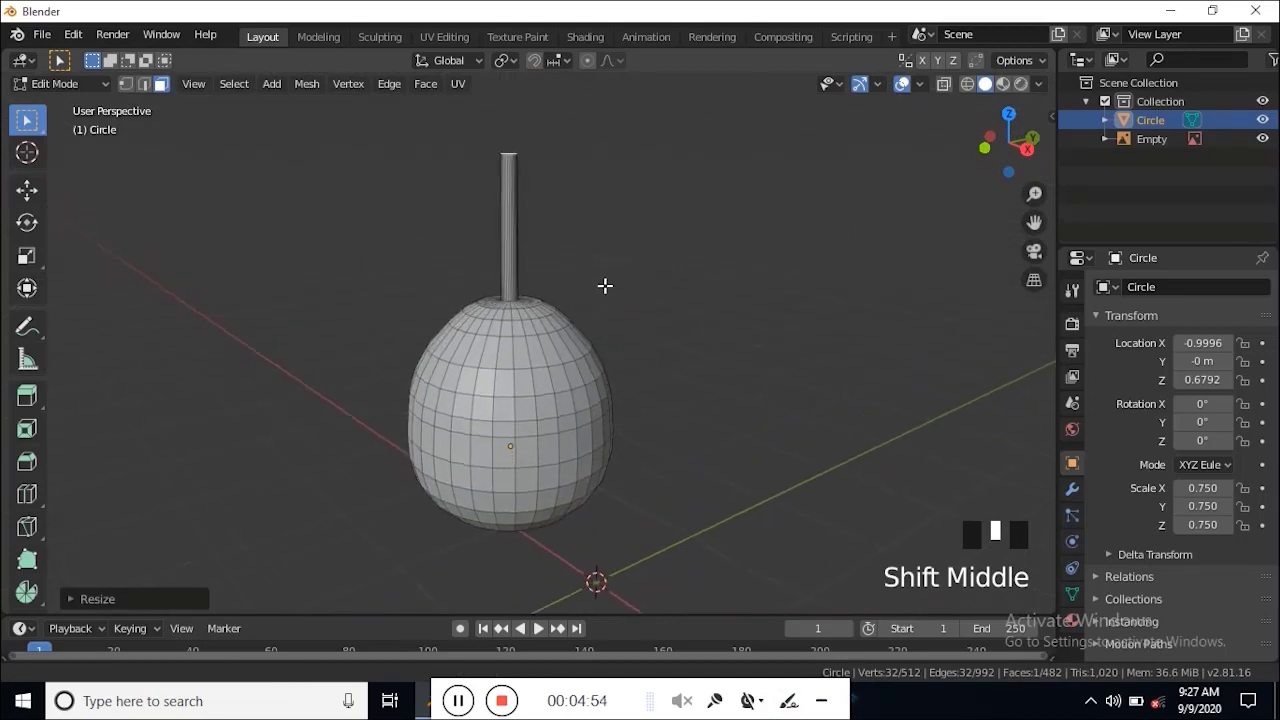
key(ctrl+r)
click(529, 268)
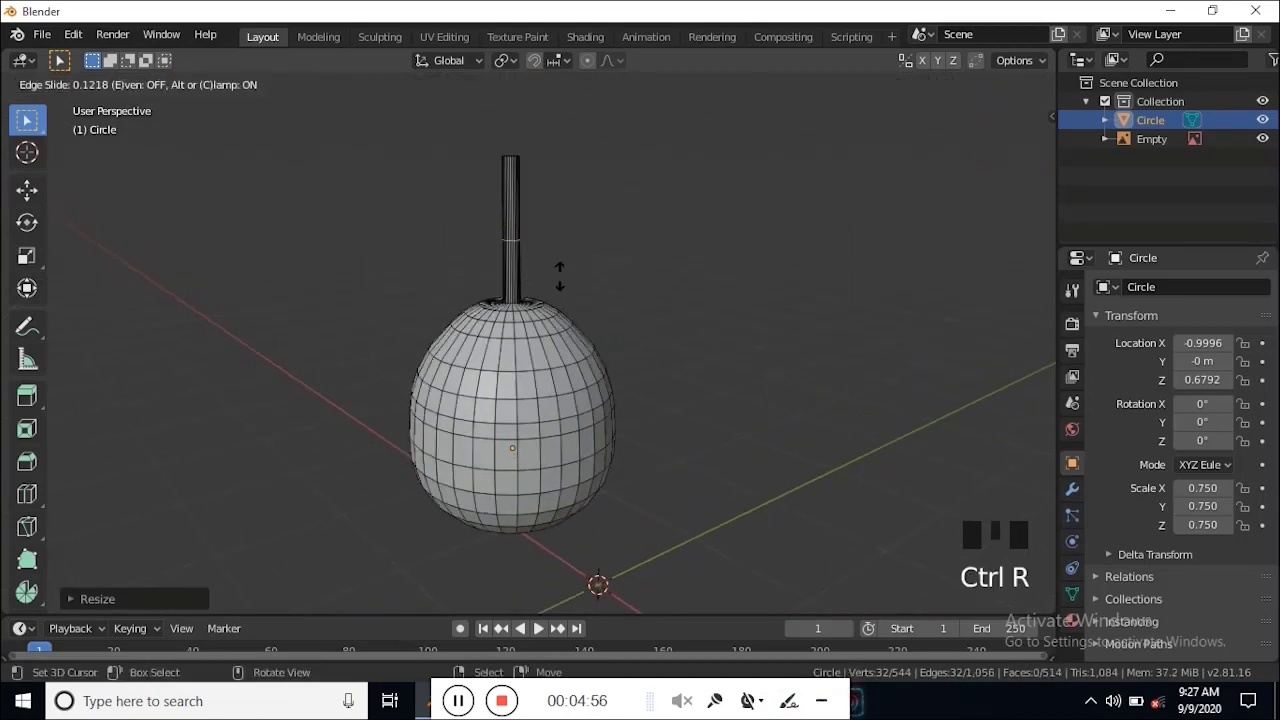
click(580, 251)
key(s)
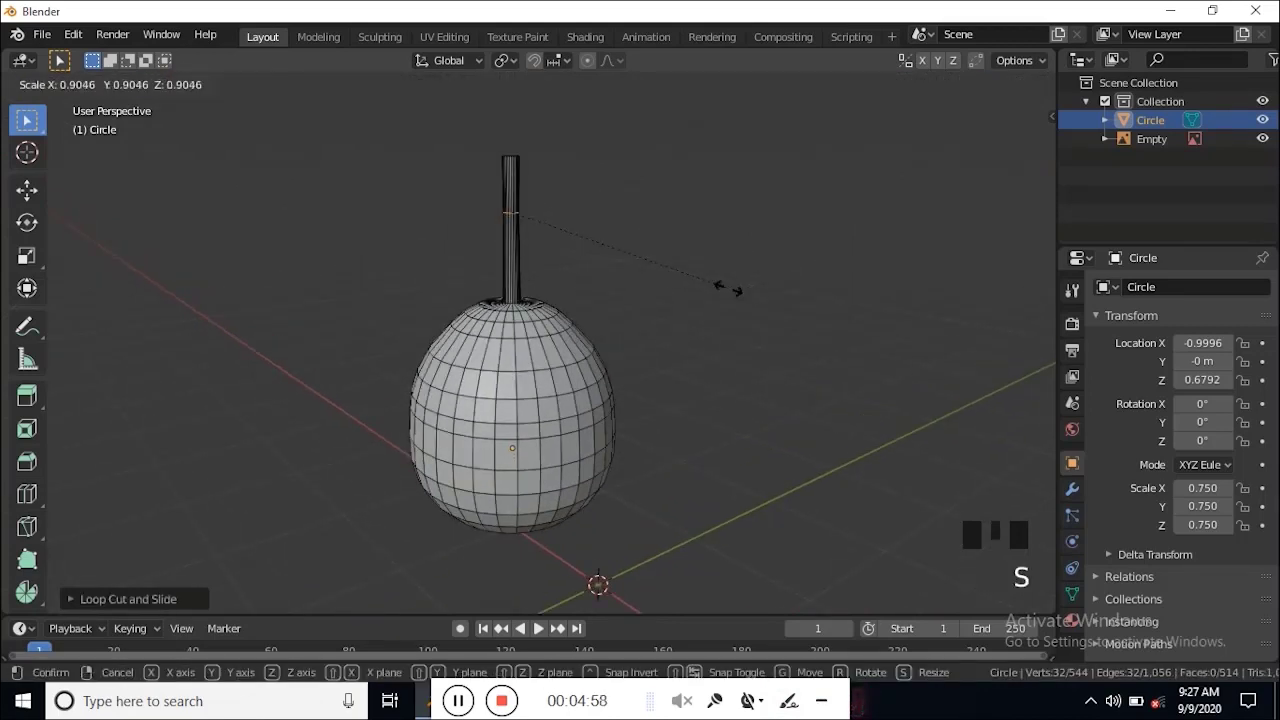
click(709, 283)
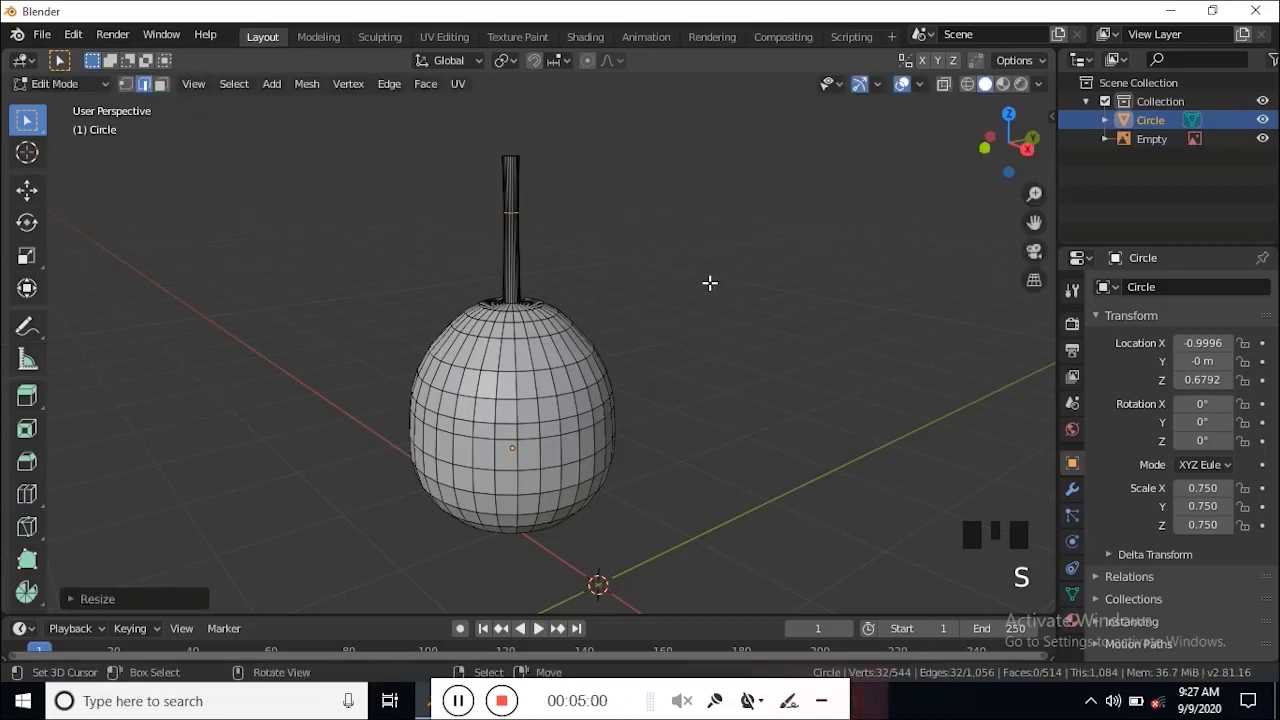
key(g)
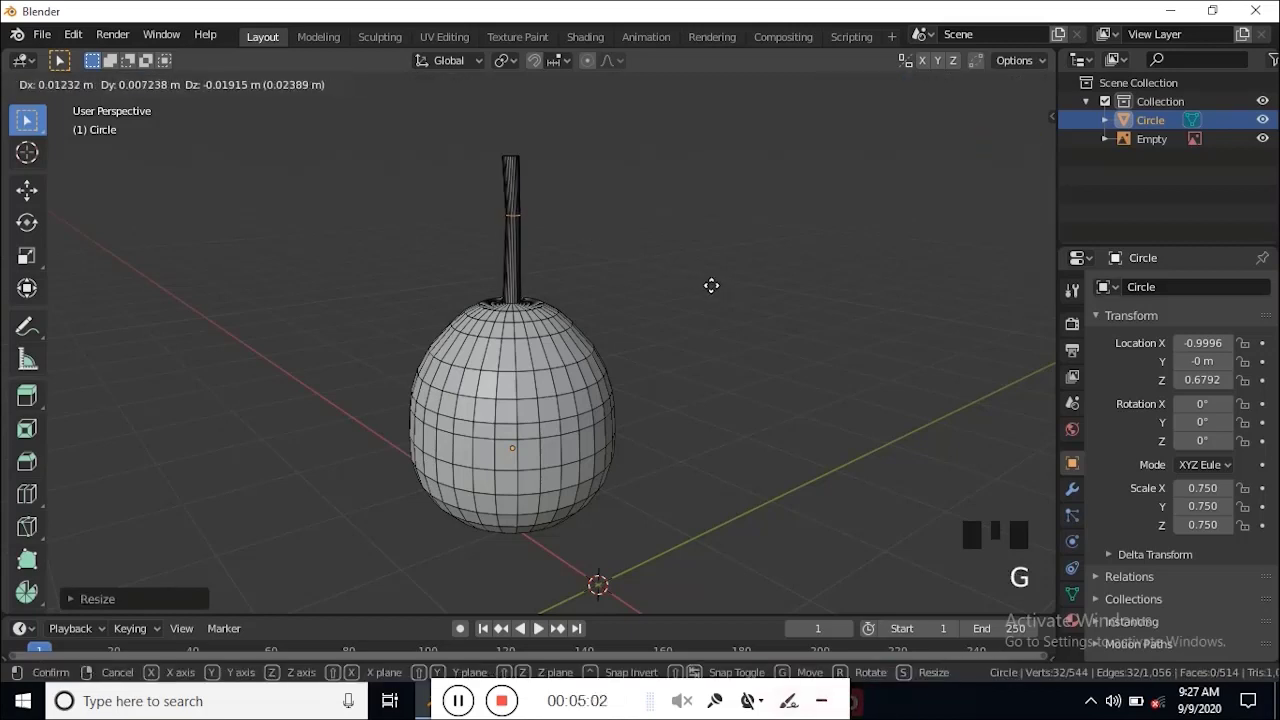
click(708, 284)
Step: Add a loop cut on the lower part of the stem, scale it slightly and shift it sideways to bend the stem
key(ctrl+r)
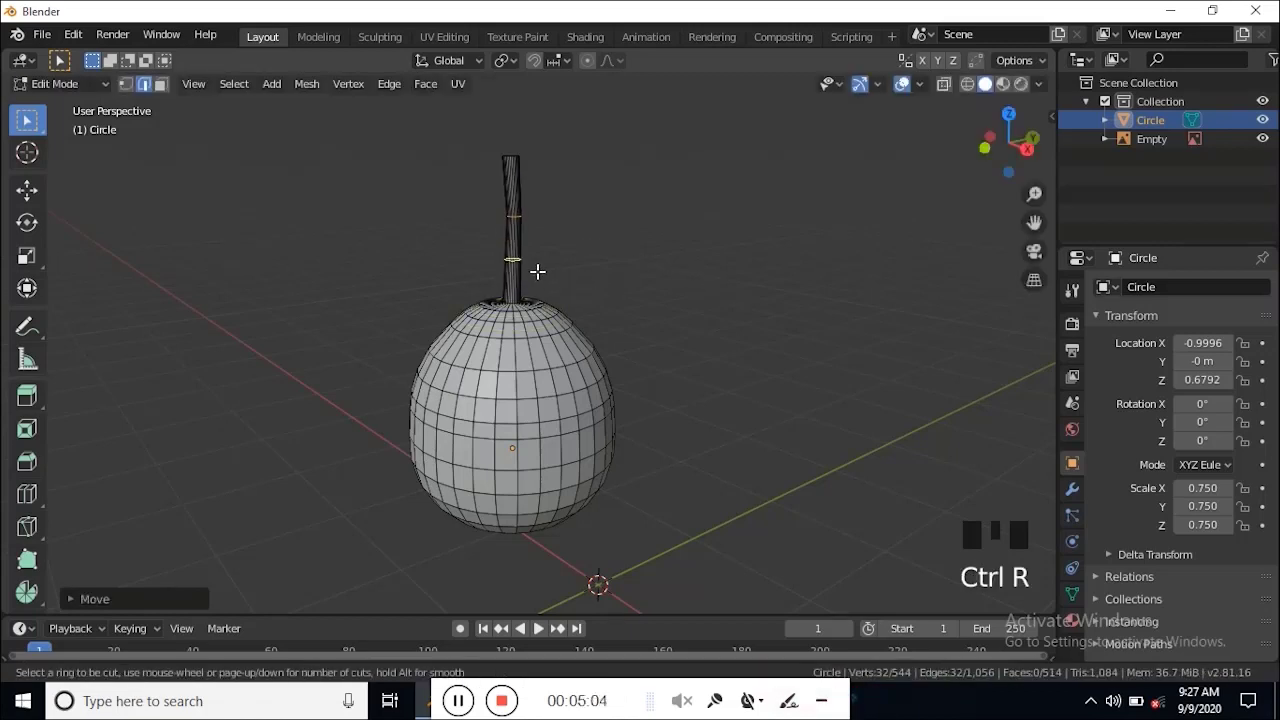
click(534, 271)
click(539, 272)
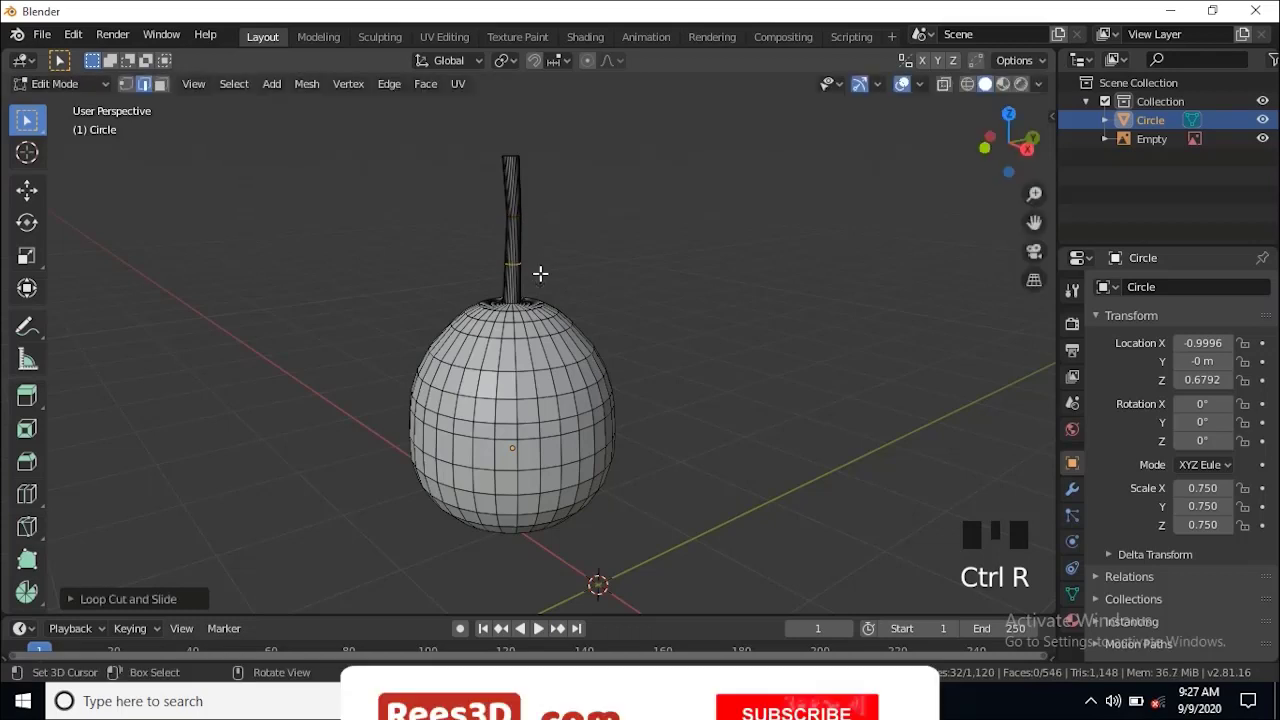
key(s)
click(632, 282)
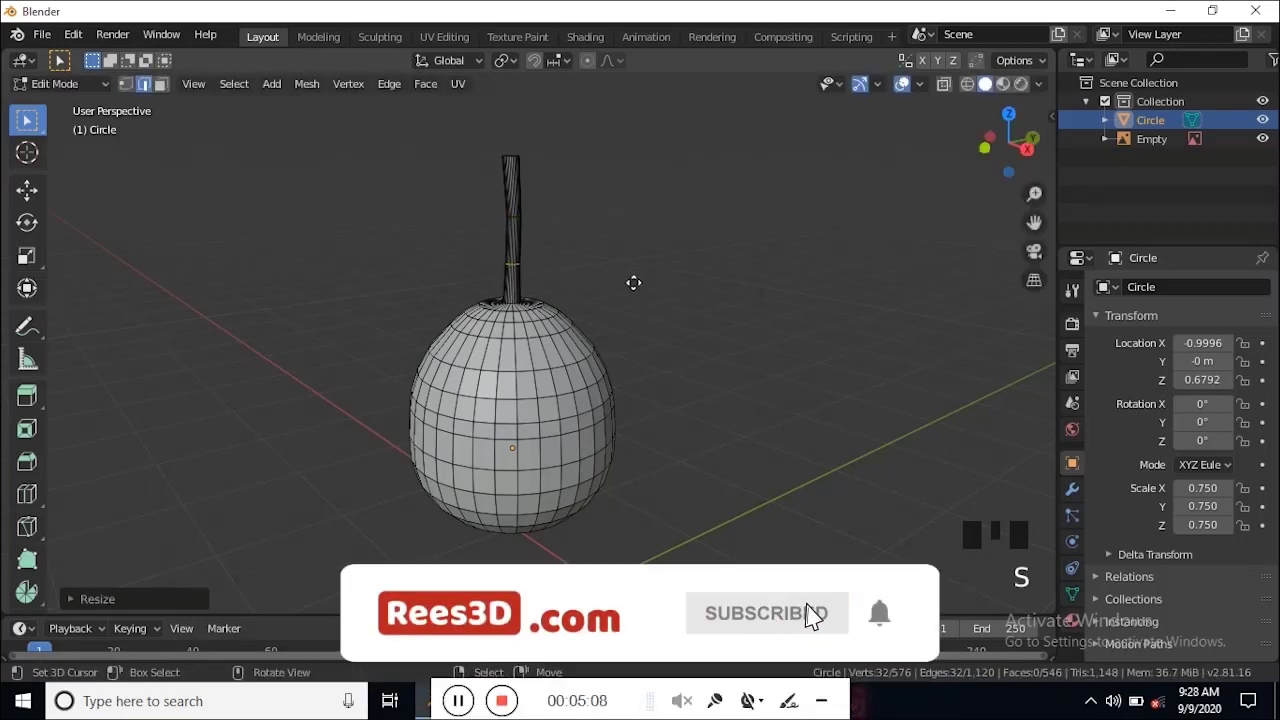
key(g)
click(625, 283)
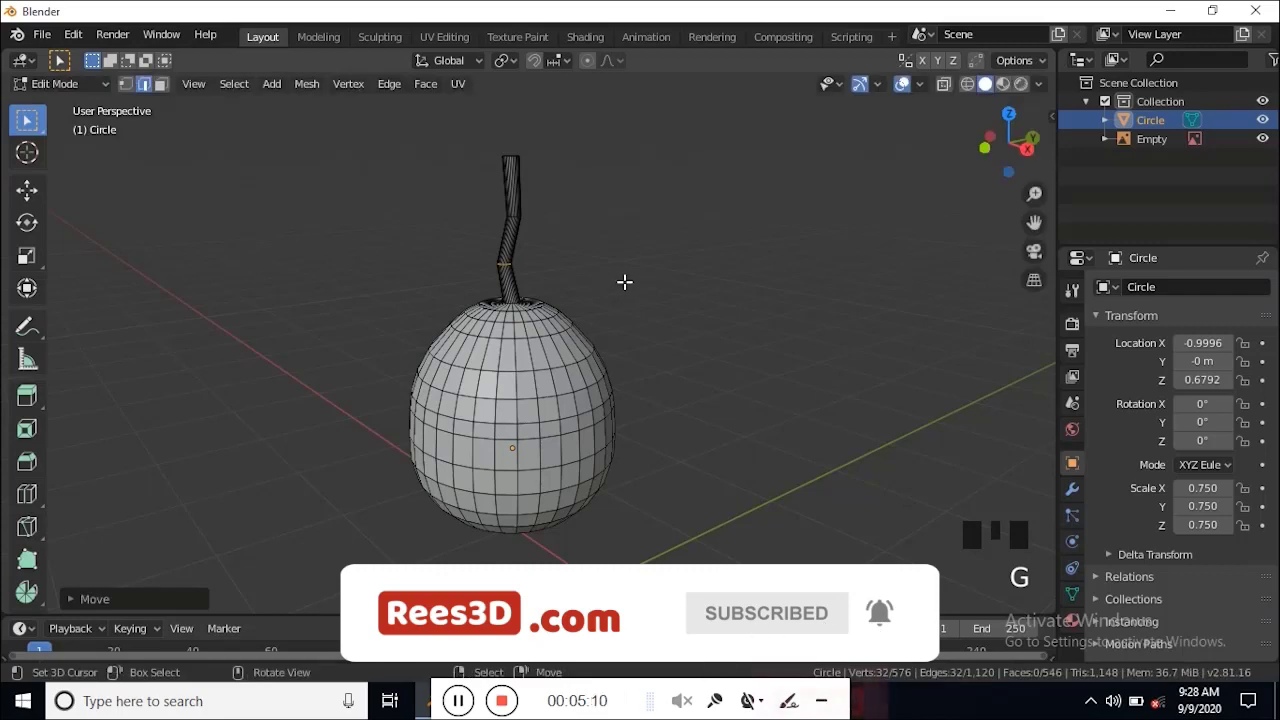
scroll(614, 290, down, 4)
key(Tab)
Step: Select the fruit's bottom face in face mode, scale it down and lower it slightly along Z
scroll(609, 316, up, 5)
middle_drag(609, 316, 478, 443)
key(Tab)
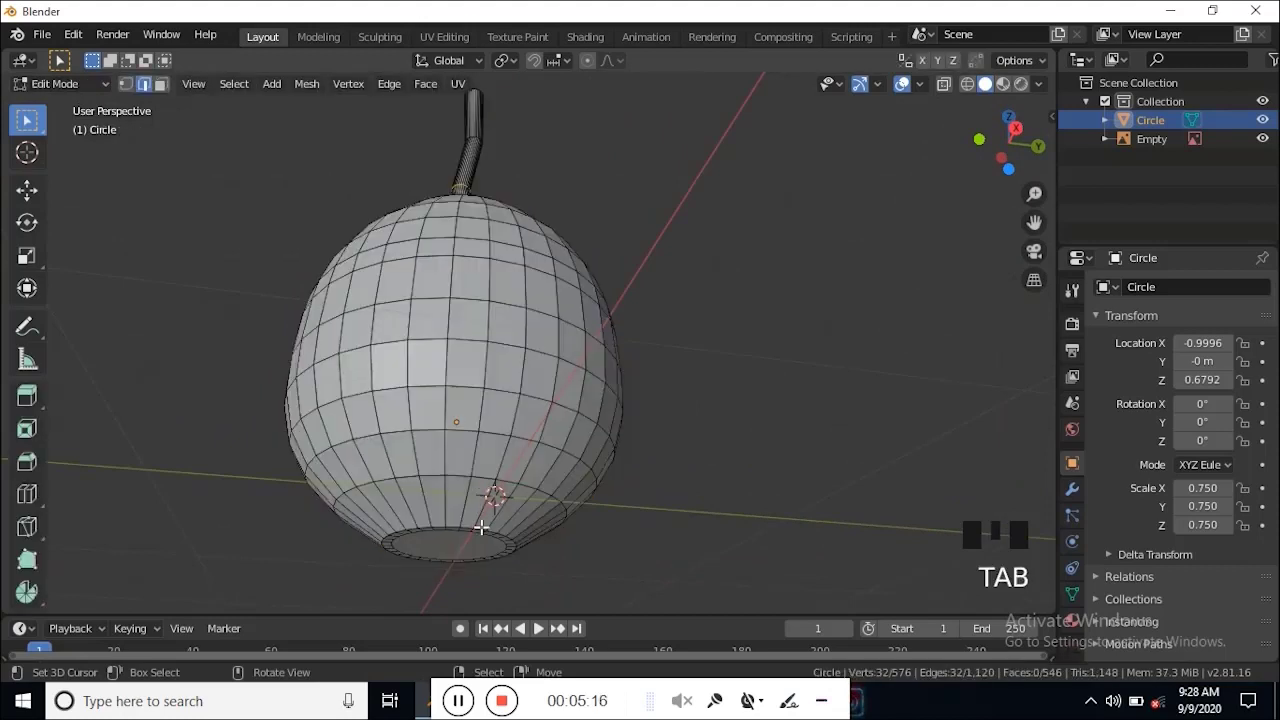
right_click(474, 541)
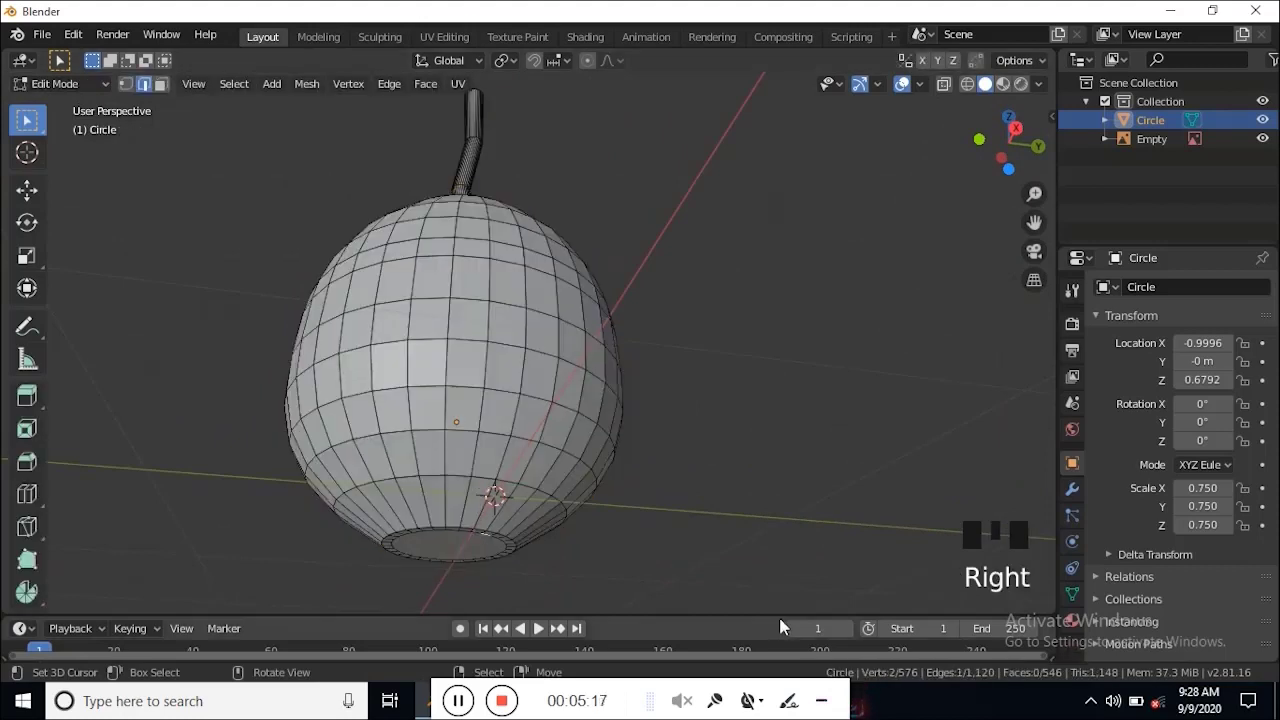
key(3)
right_click(443, 543)
key(s)
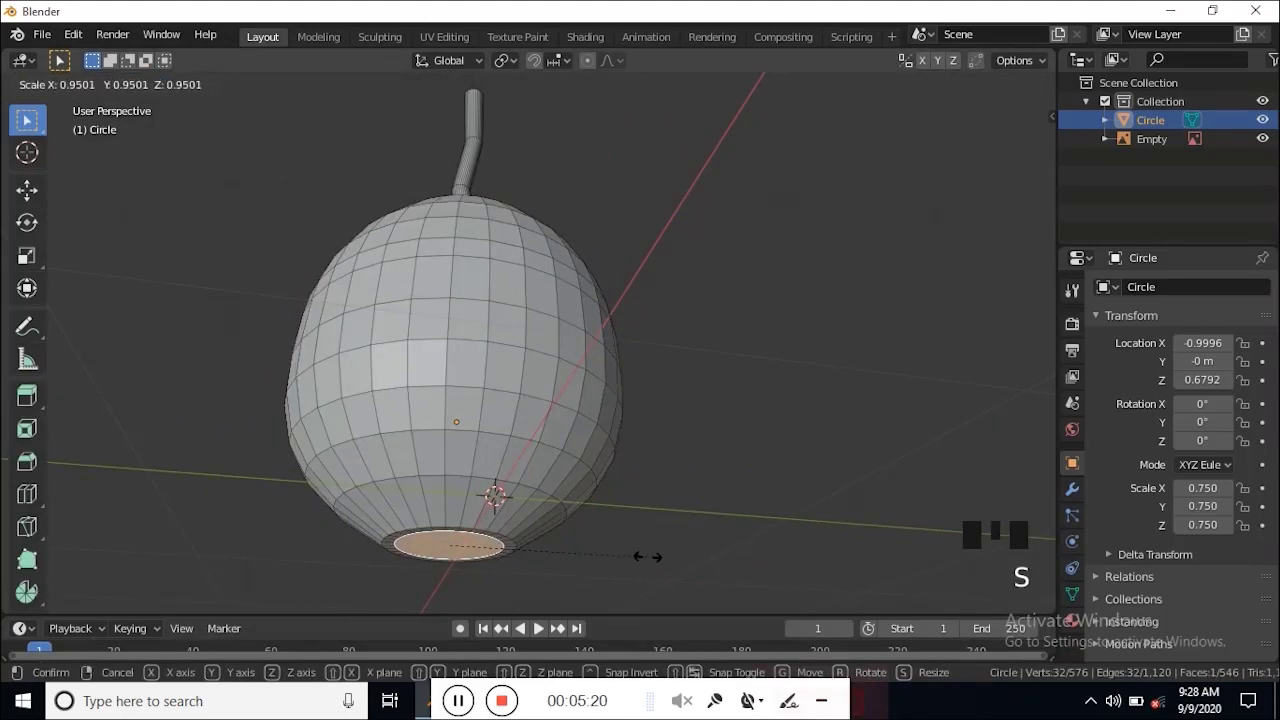
click(618, 551)
key(g)
key(z)
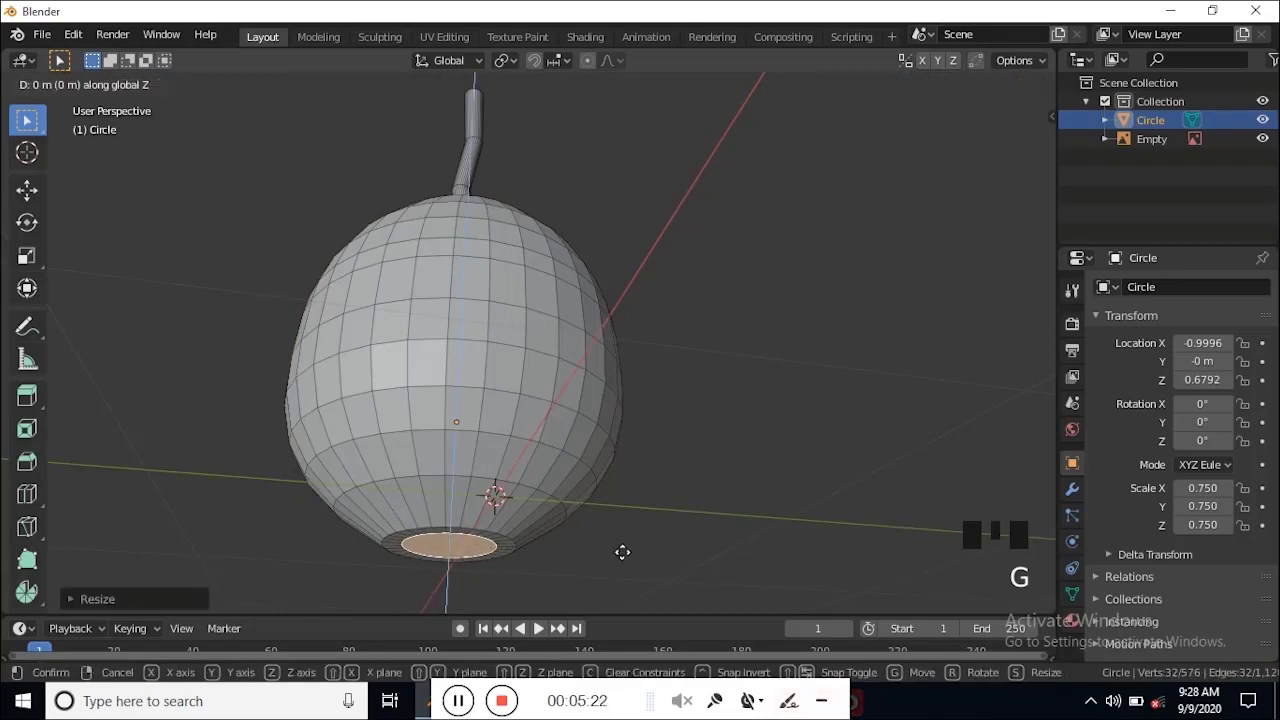
click(617, 560)
middle_drag(686, 377, 662, 426)
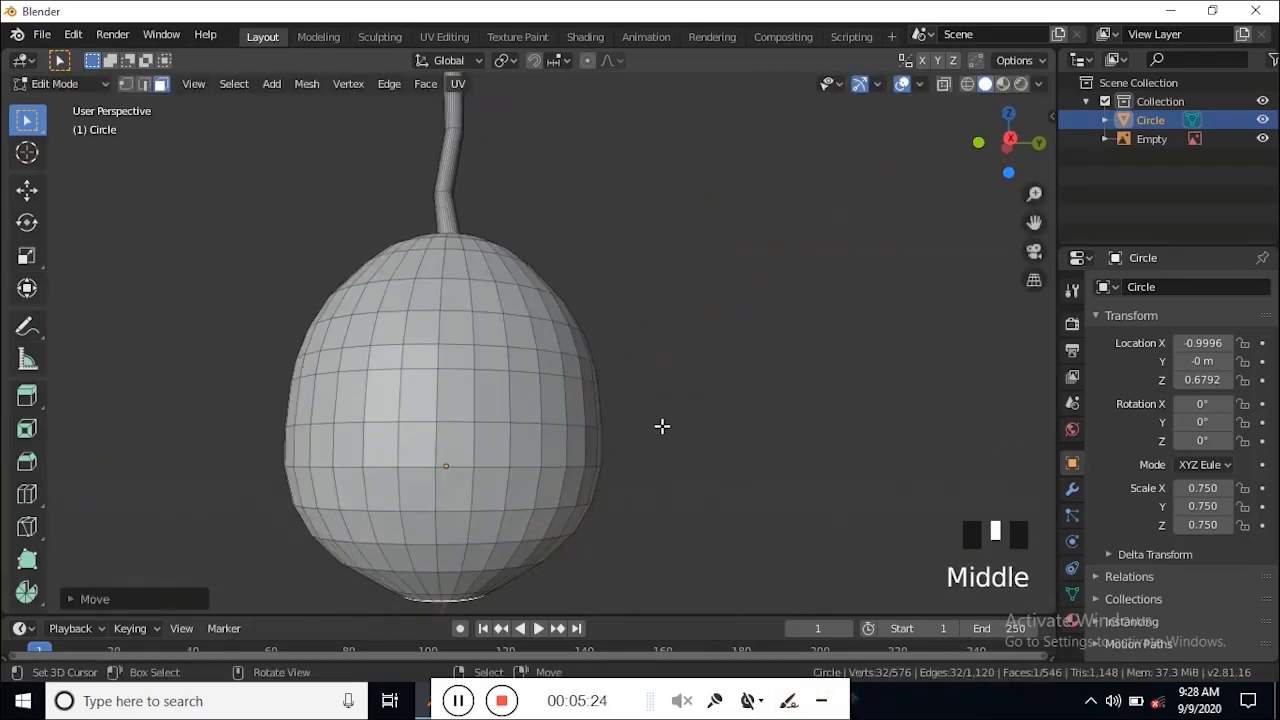
Step: Return to Object Mode, add a Subdivision Surface modifier to the fruit and apply it
scroll(660, 425, down, 2)
key(Tab)
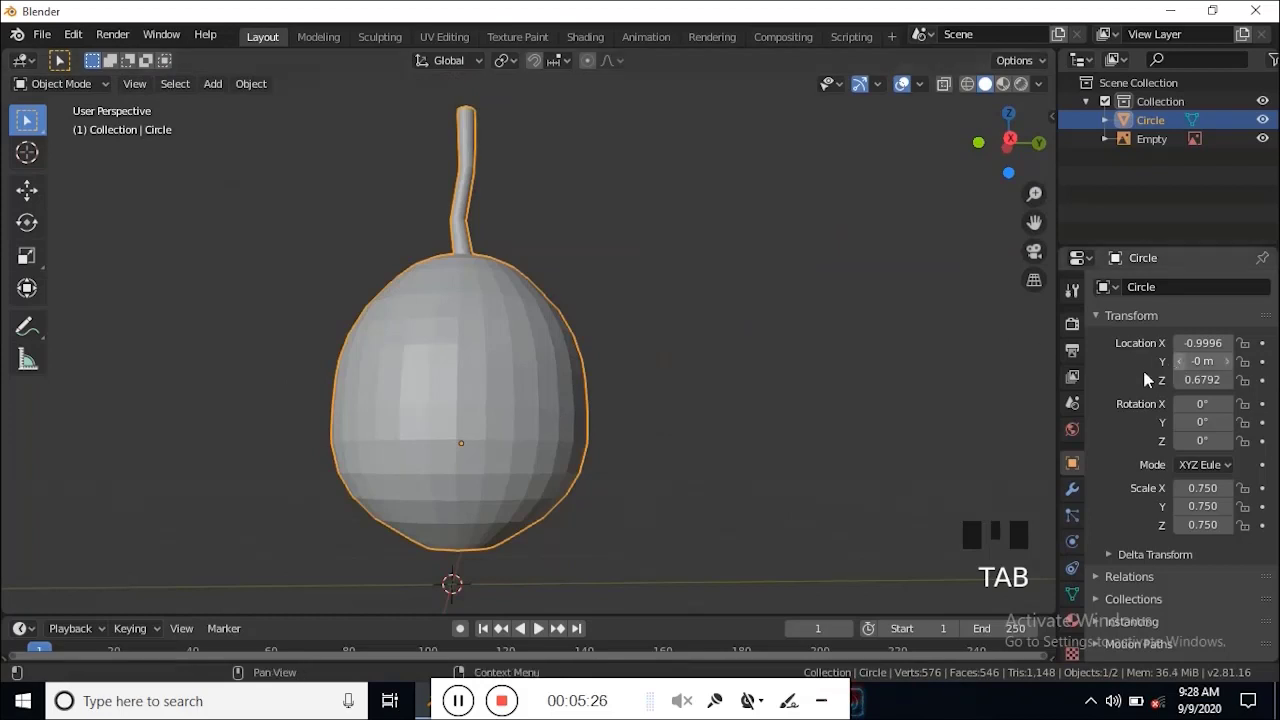
click(1070, 493)
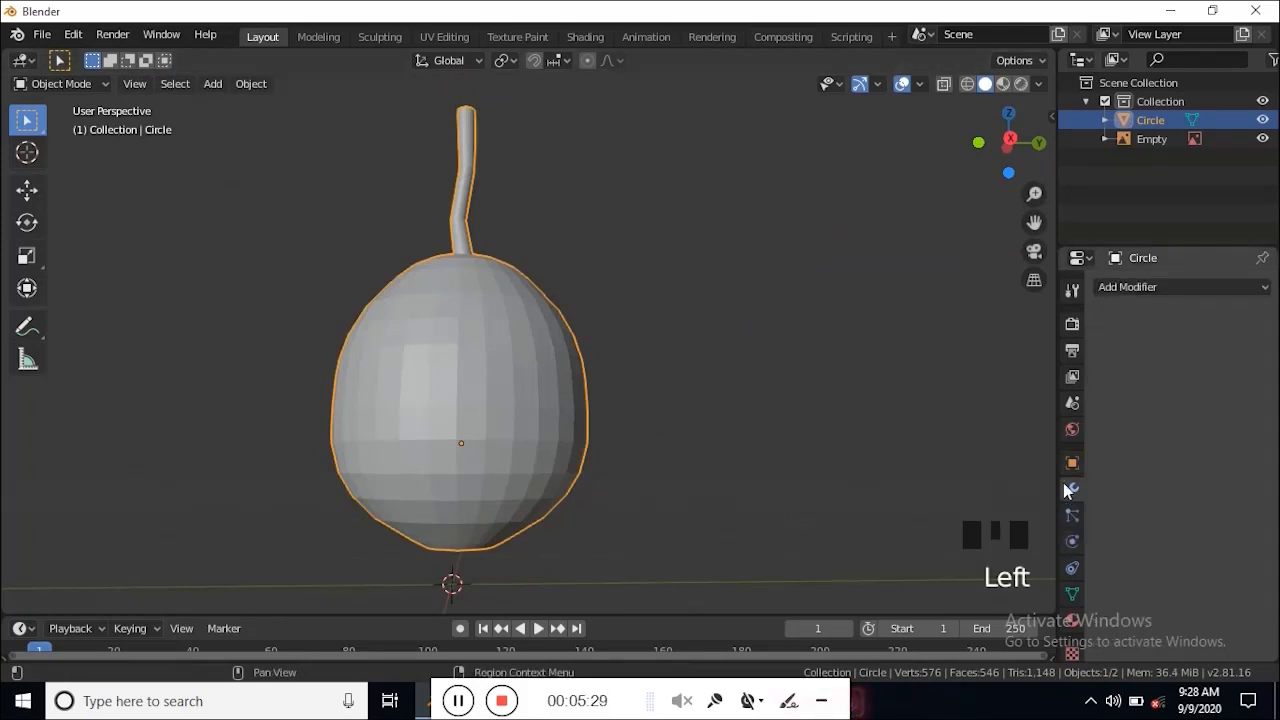
click(1163, 287)
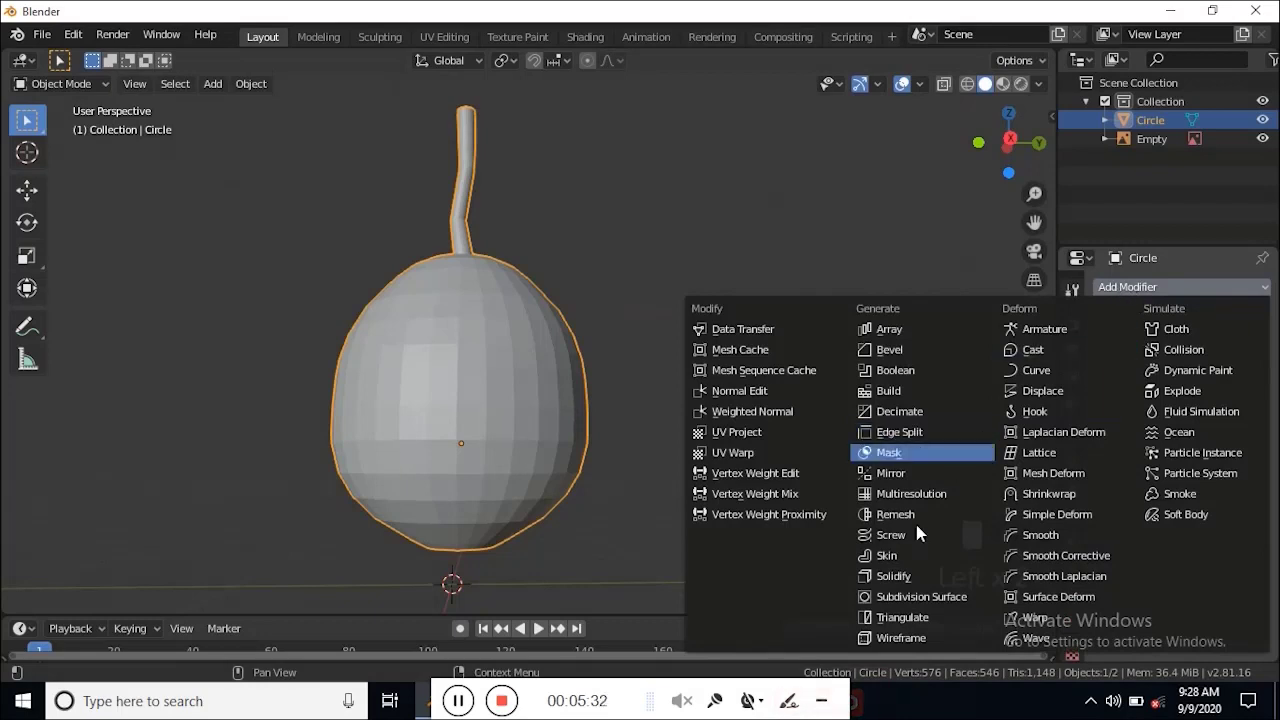
click(893, 606)
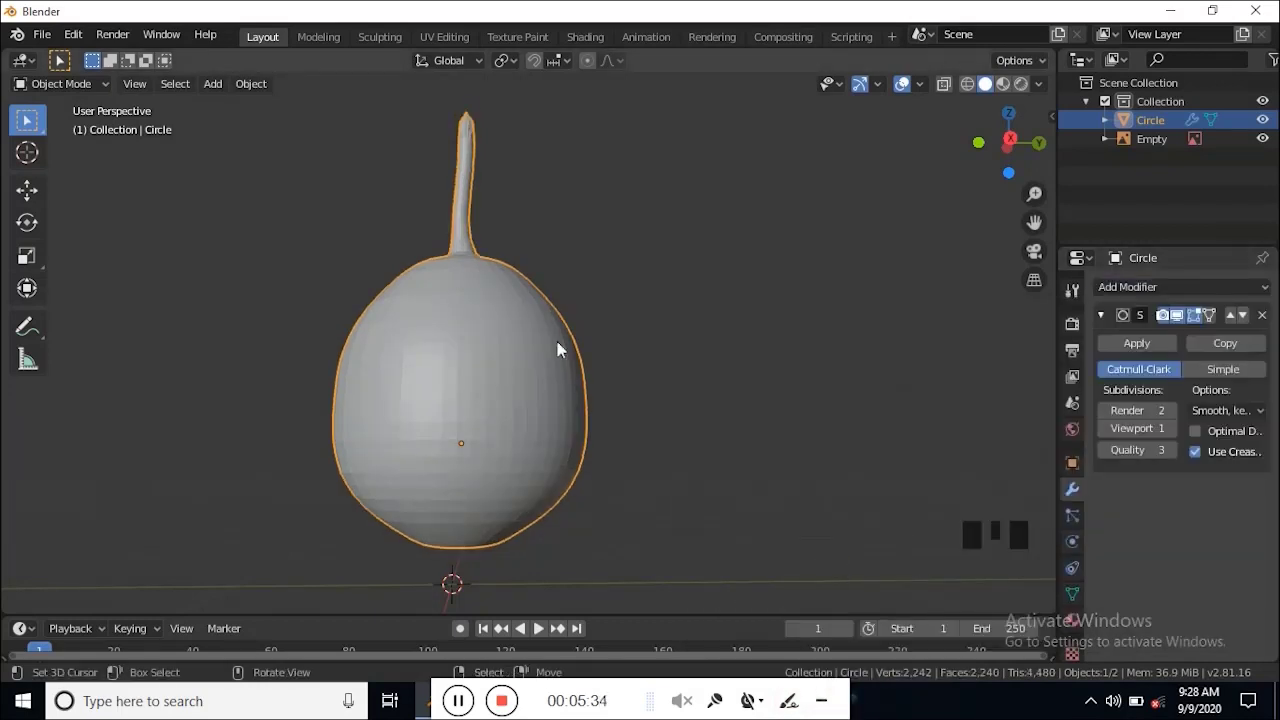
middle_drag(557, 349, 577, 371)
click(1137, 343)
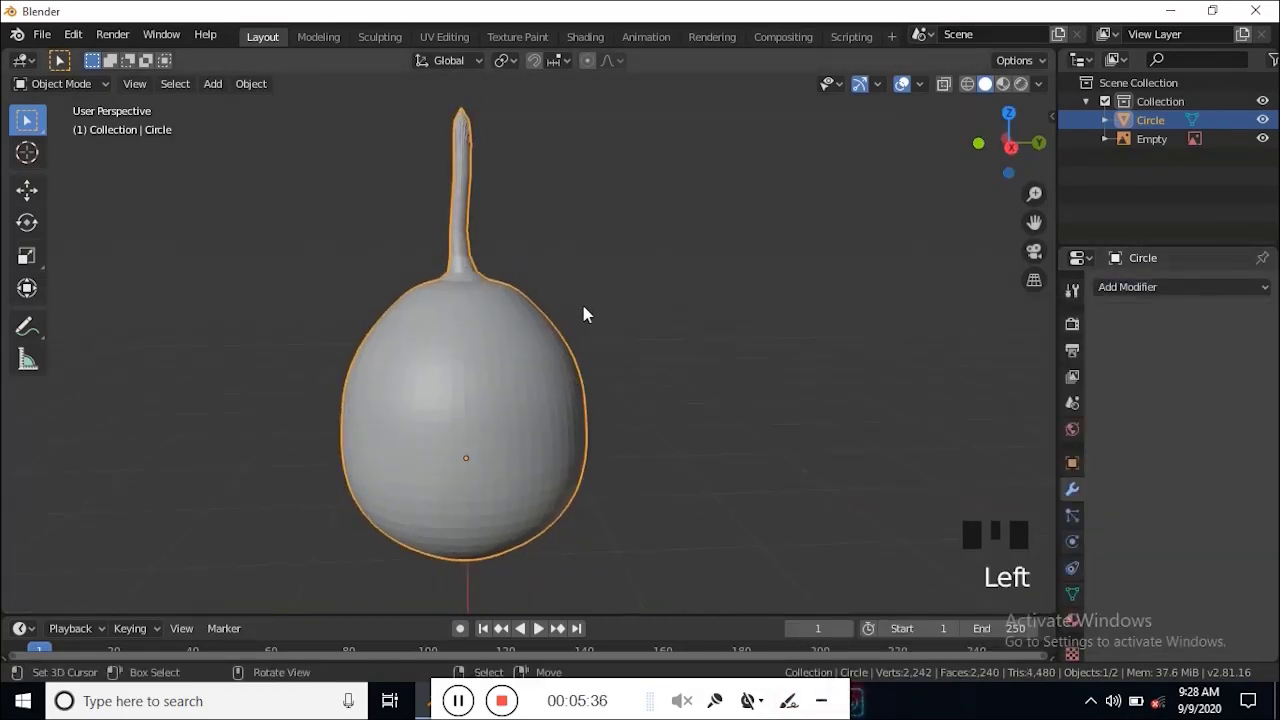
Step: Apply Shade Smooth to the whole fruit and inspect its surface
key(w)
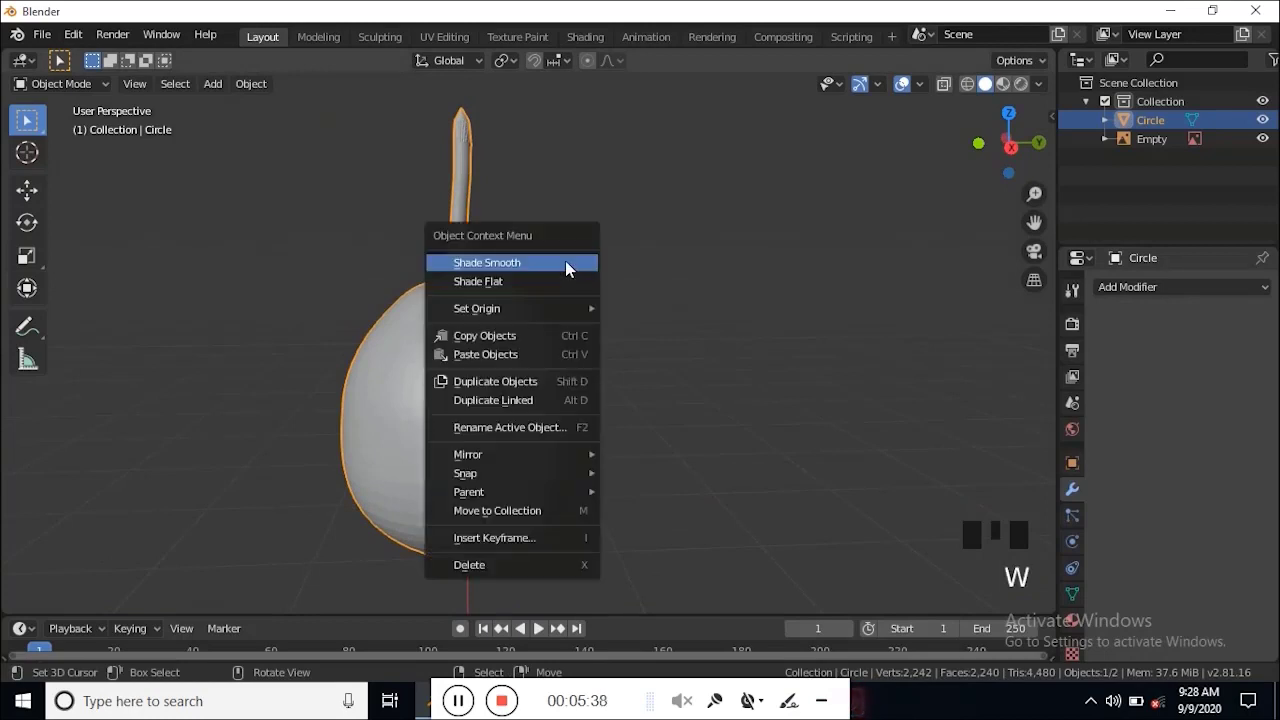
click(565, 261)
middle_drag(451, 397, 457, 446)
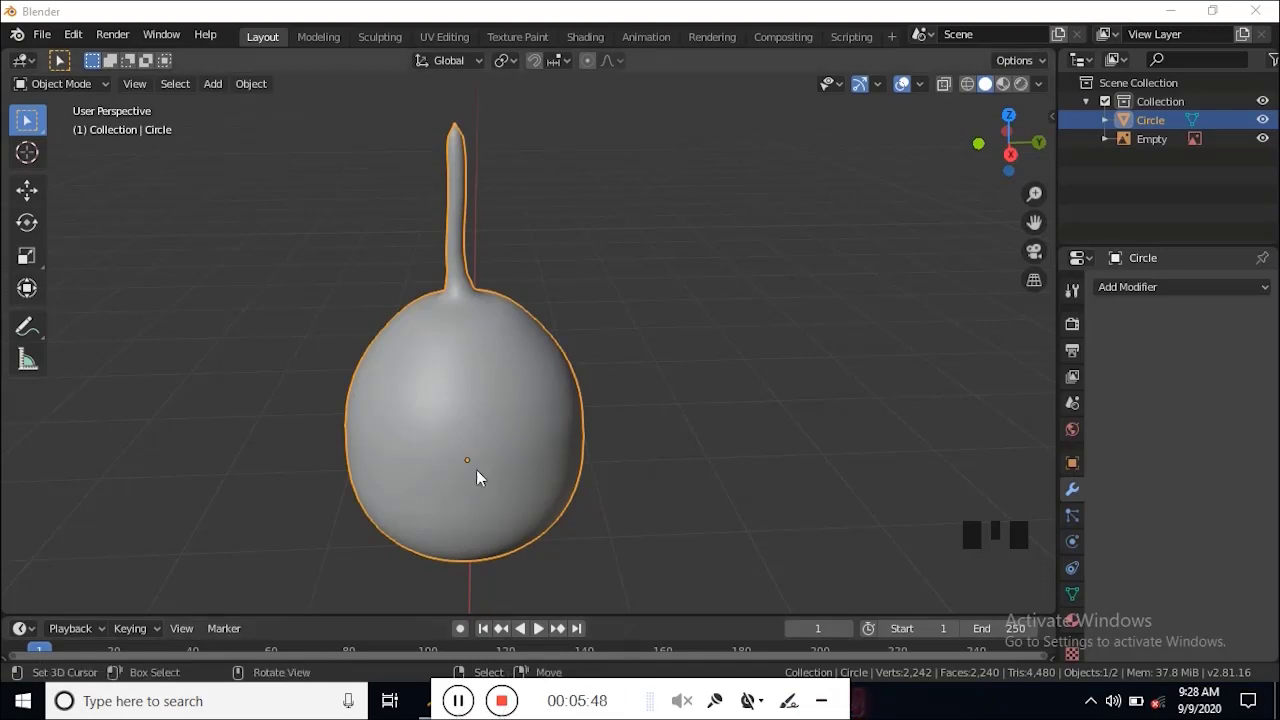
middle_drag(645, 416, 561, 447)
Step: Save the fruit model as bael.blend in the animal story folder
key(ctrl+s)
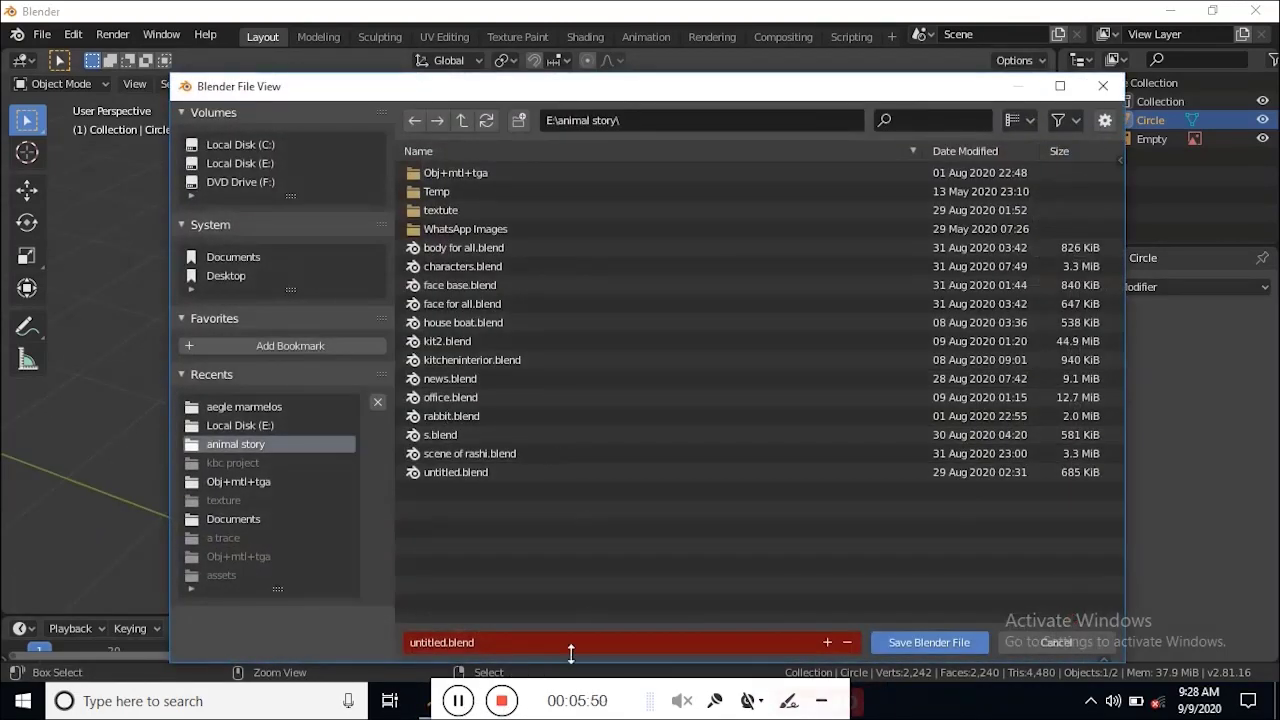
click(517, 645)
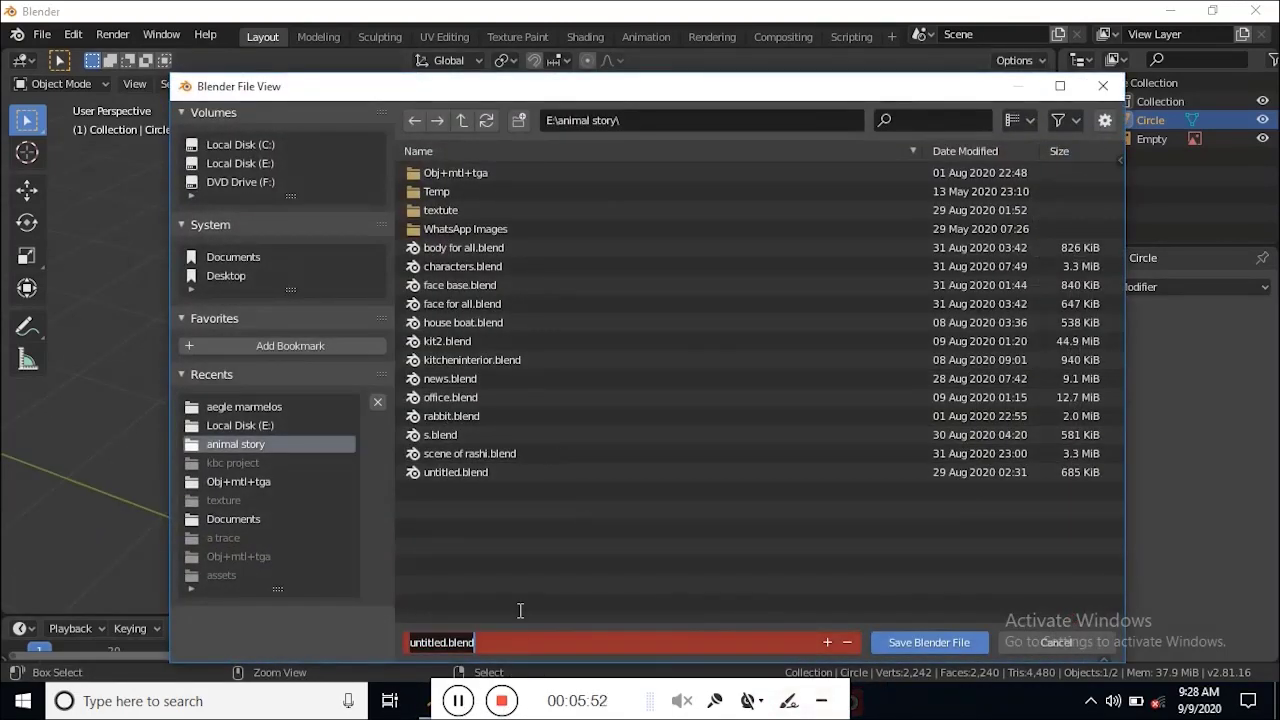
text(bael)
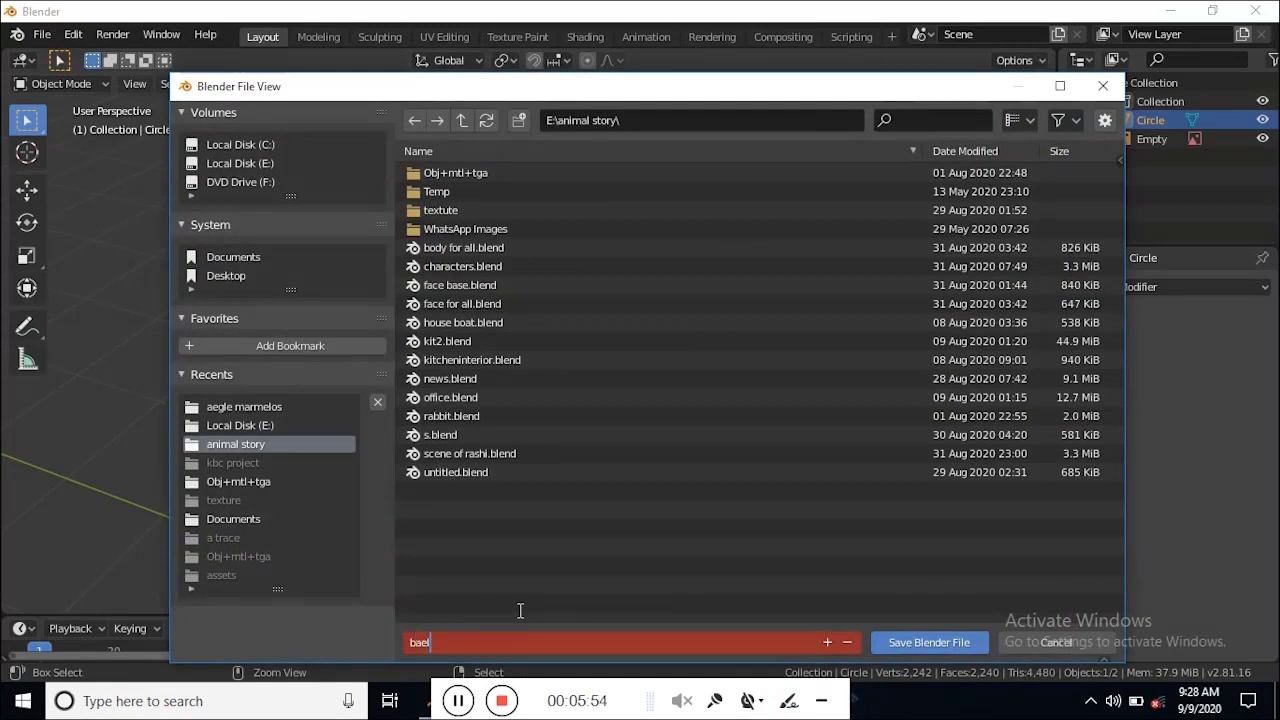
key(Return)
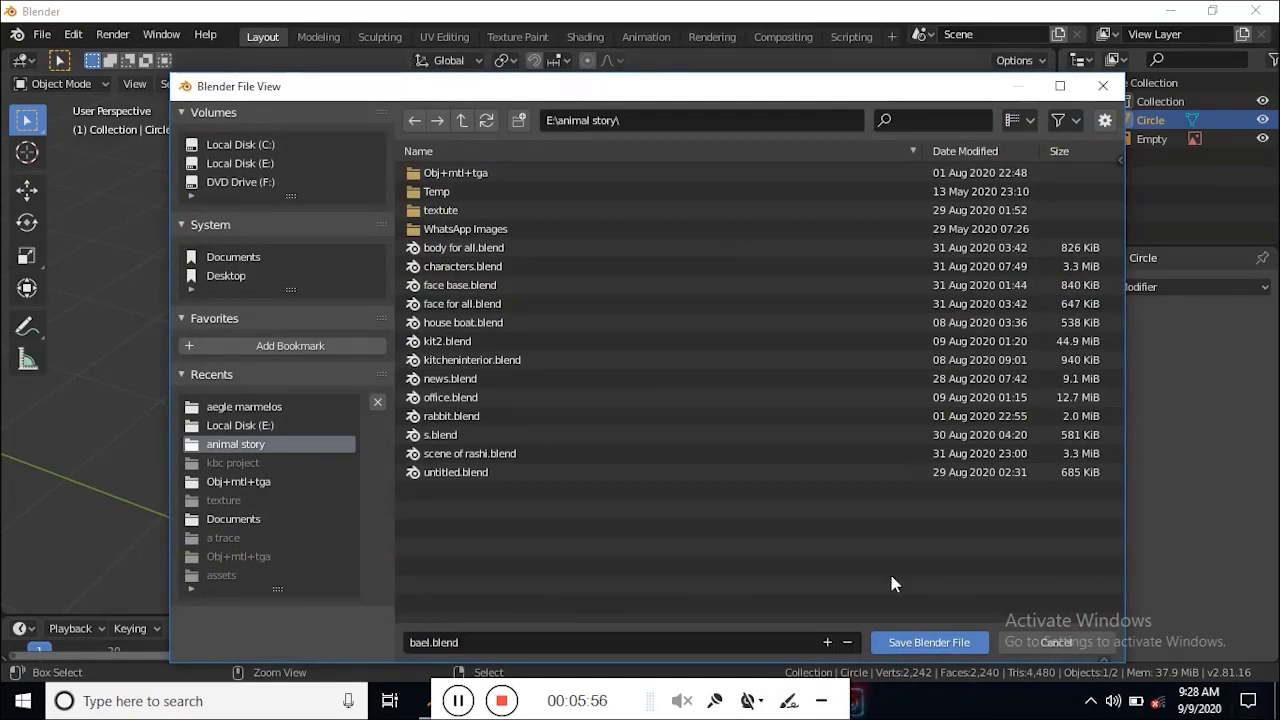
click(925, 643)
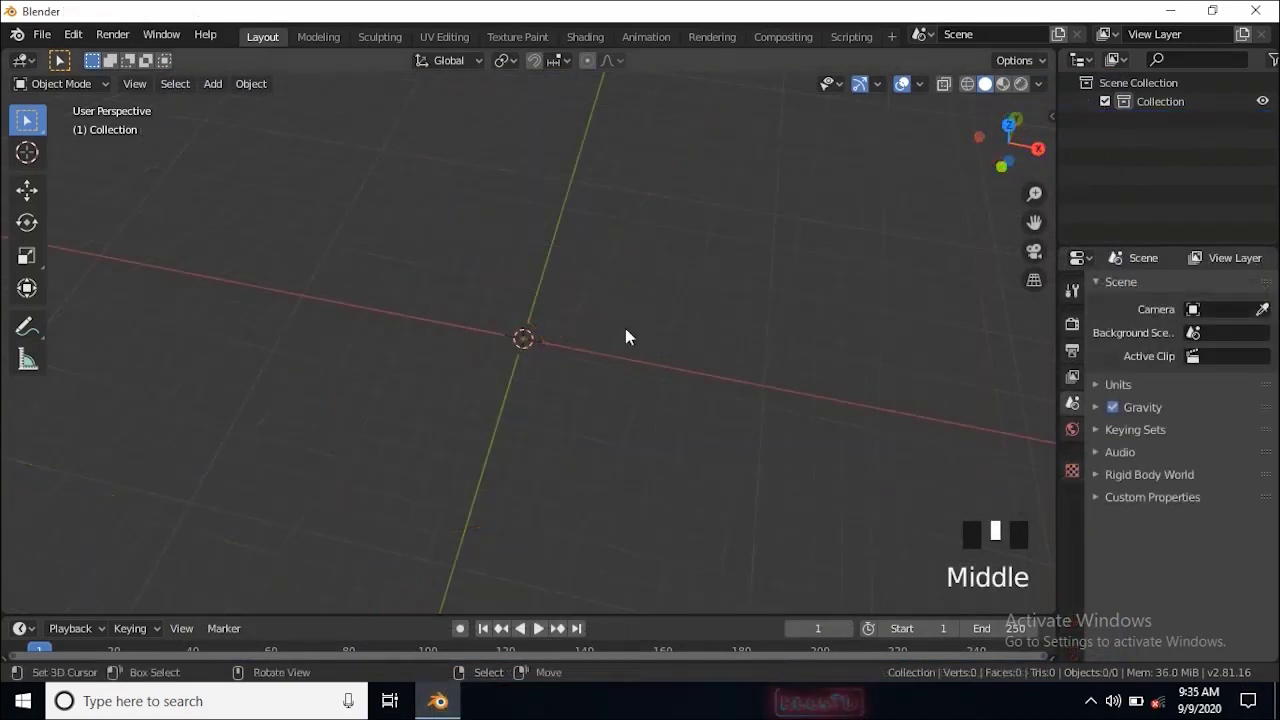
Step: In the empty scene, switch to front view and load bael.PNG from the aegle marmelos folder as a background image
middle_drag(574, 300, 546, 313)
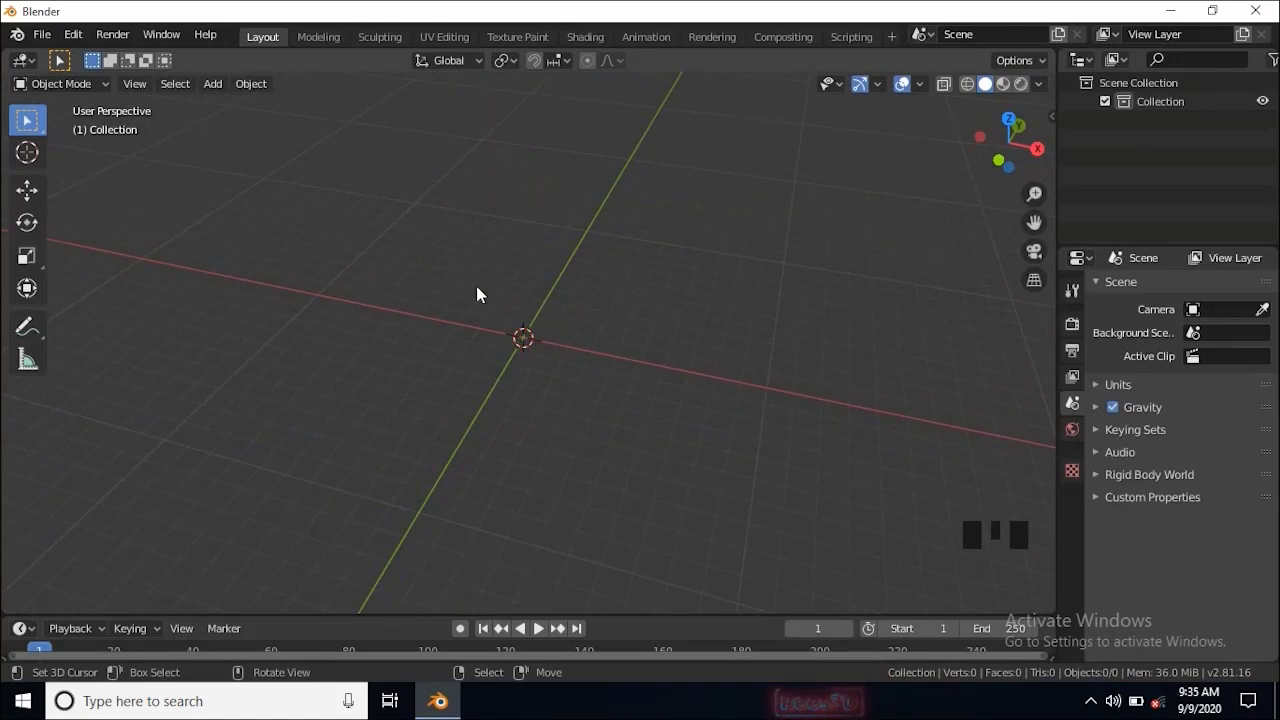
middle_drag(480, 298, 510, 327)
key(grave)
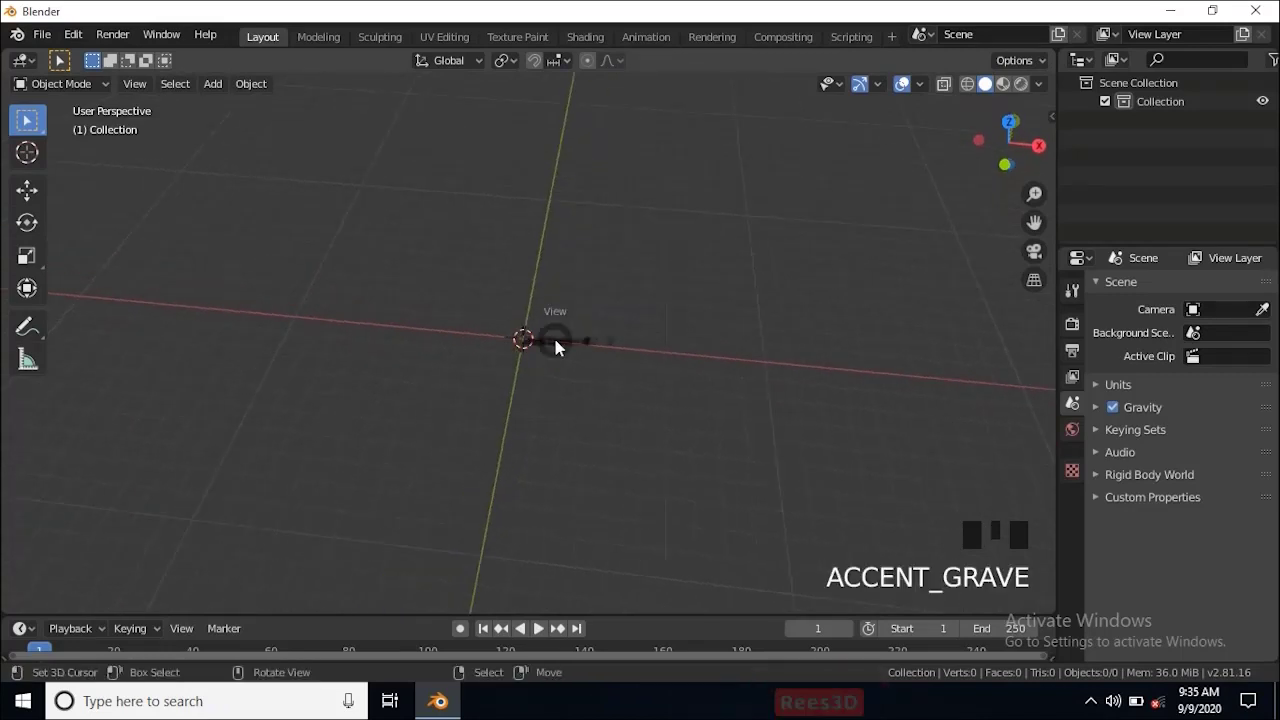
click(483, 273)
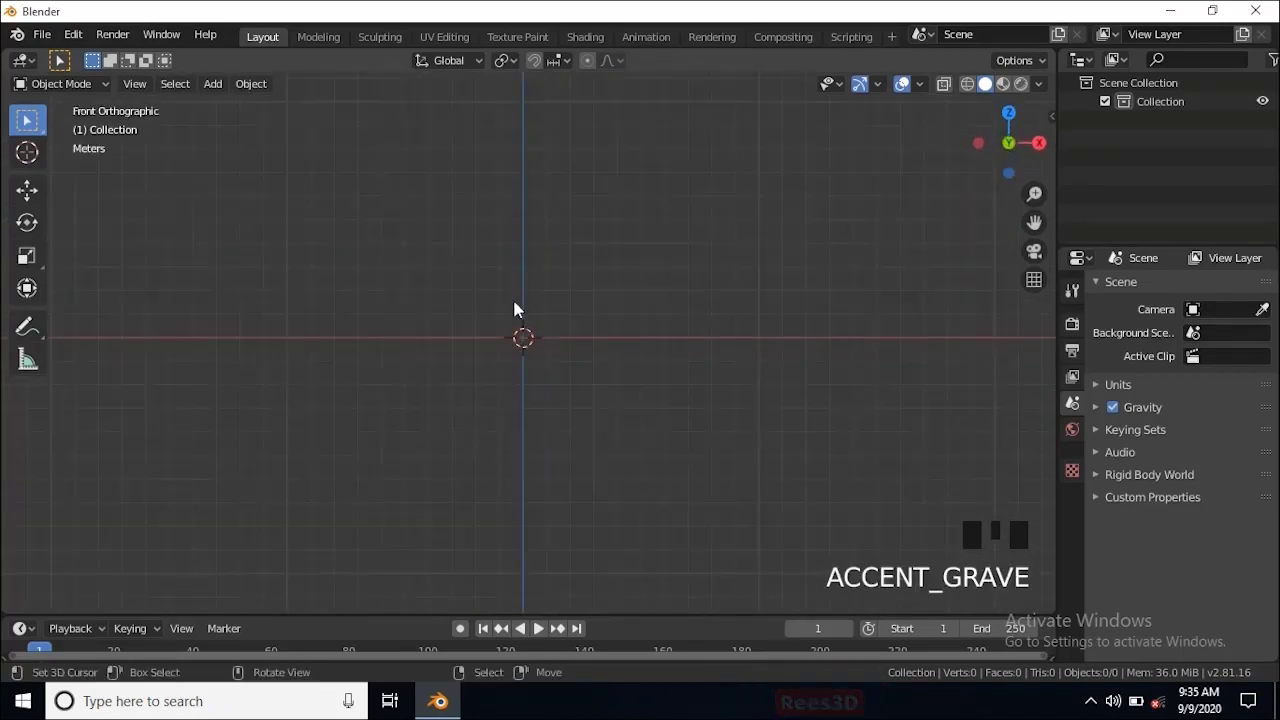
key(shift+a)
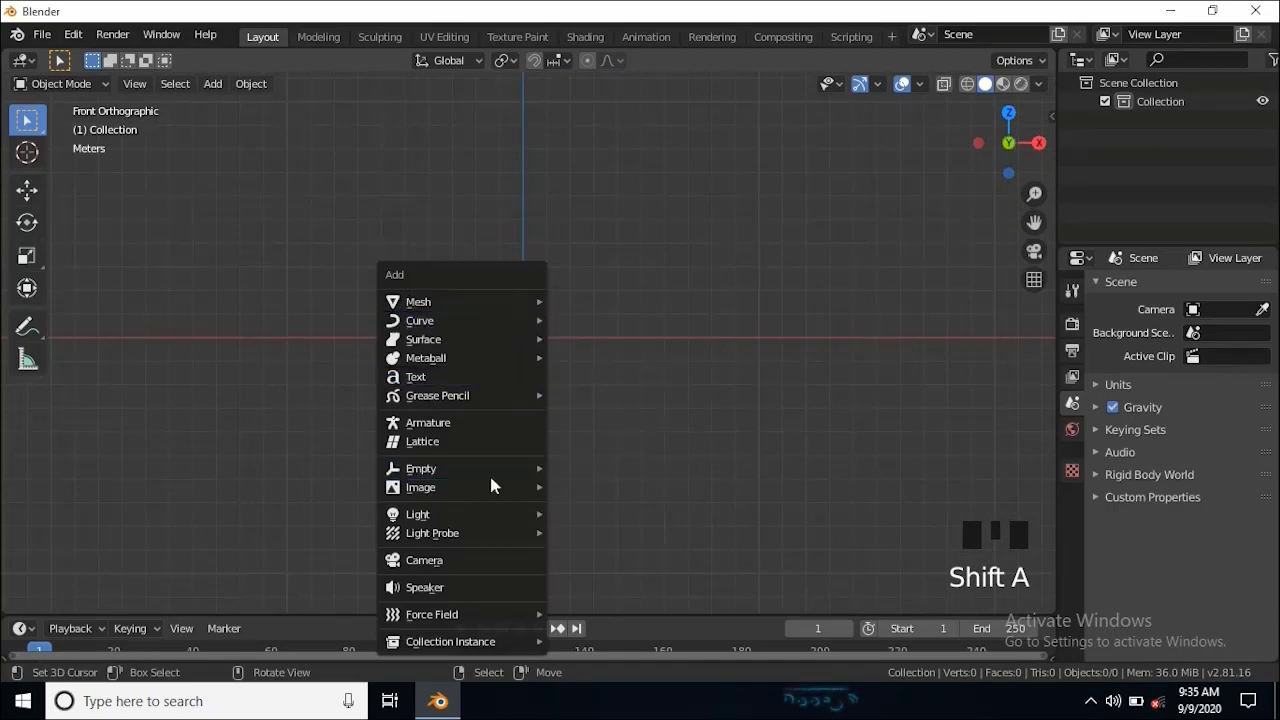
mouse_move(489, 488)
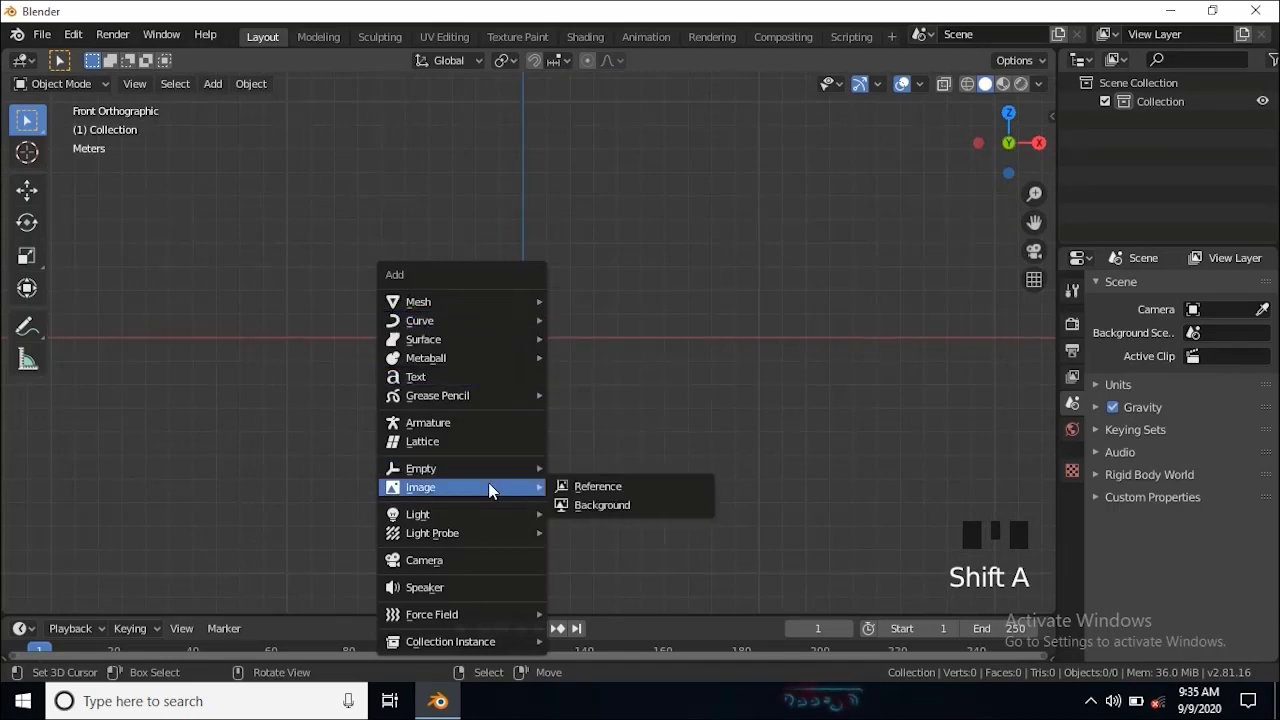
click(579, 503)
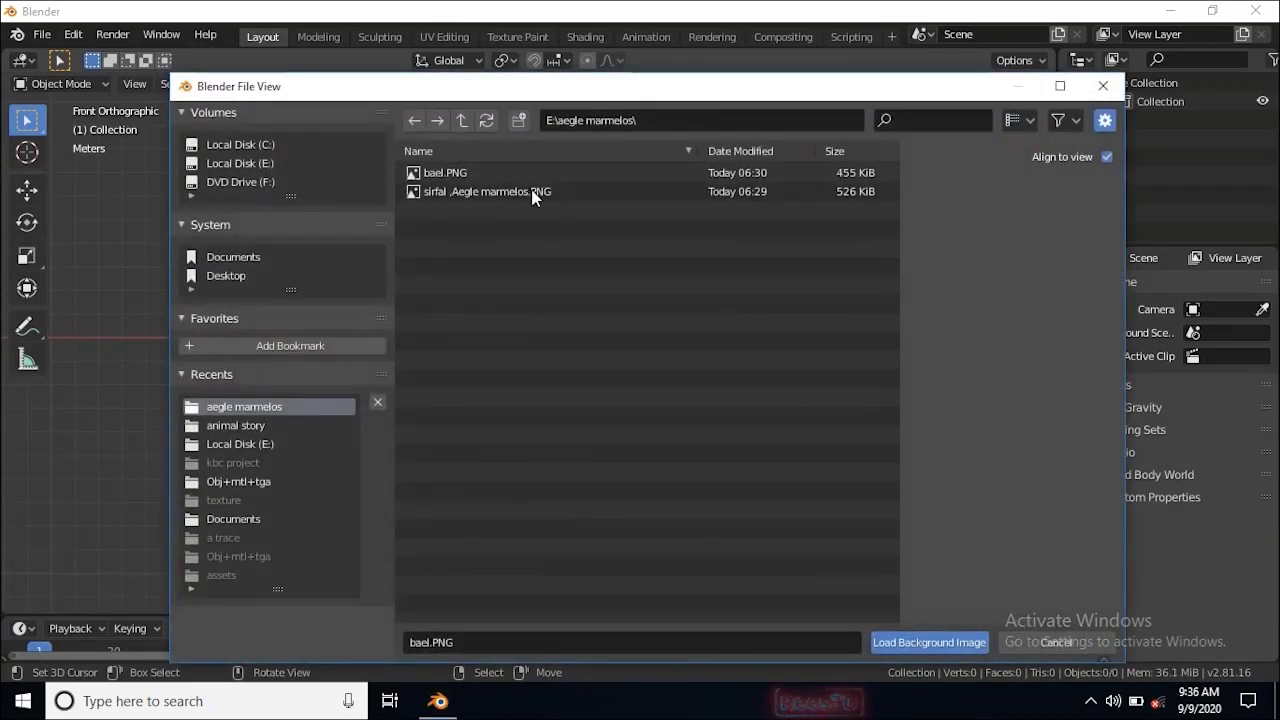
double_click(476, 170)
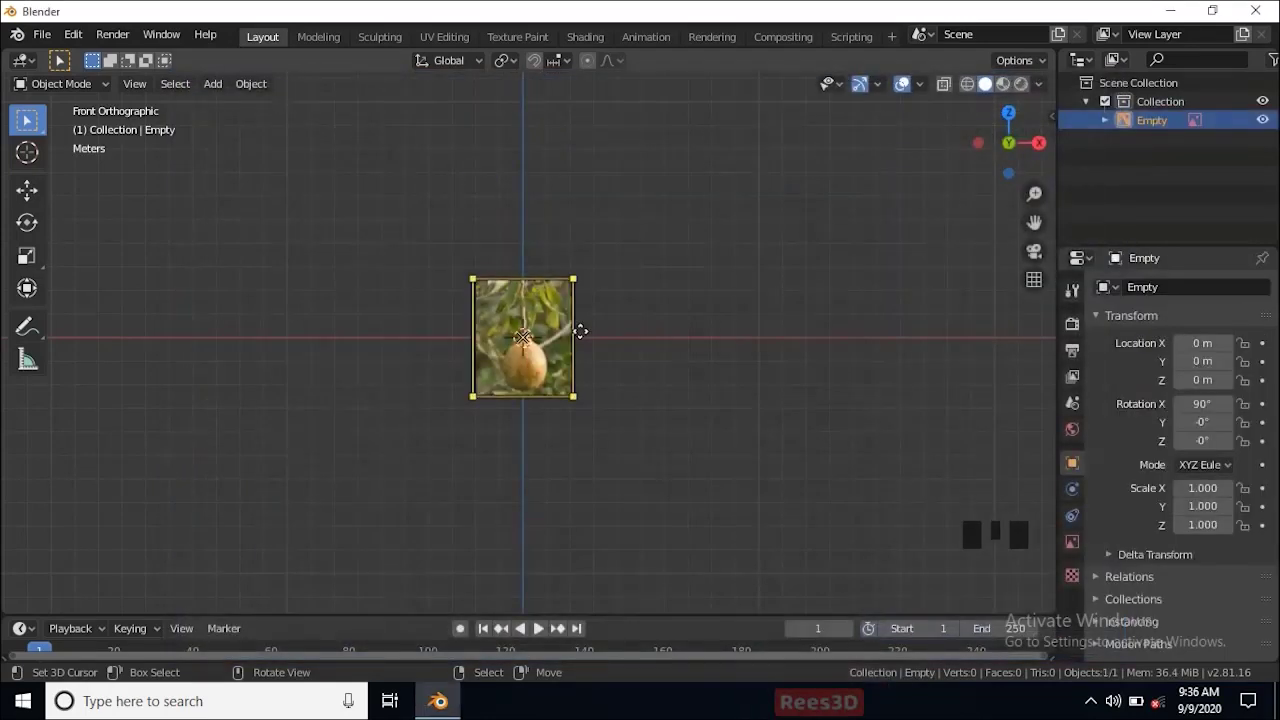
Step: Raise the reference image along Z to about 2.47 m so its lower edge sits on the ground line
scroll(580, 331, up, 6)
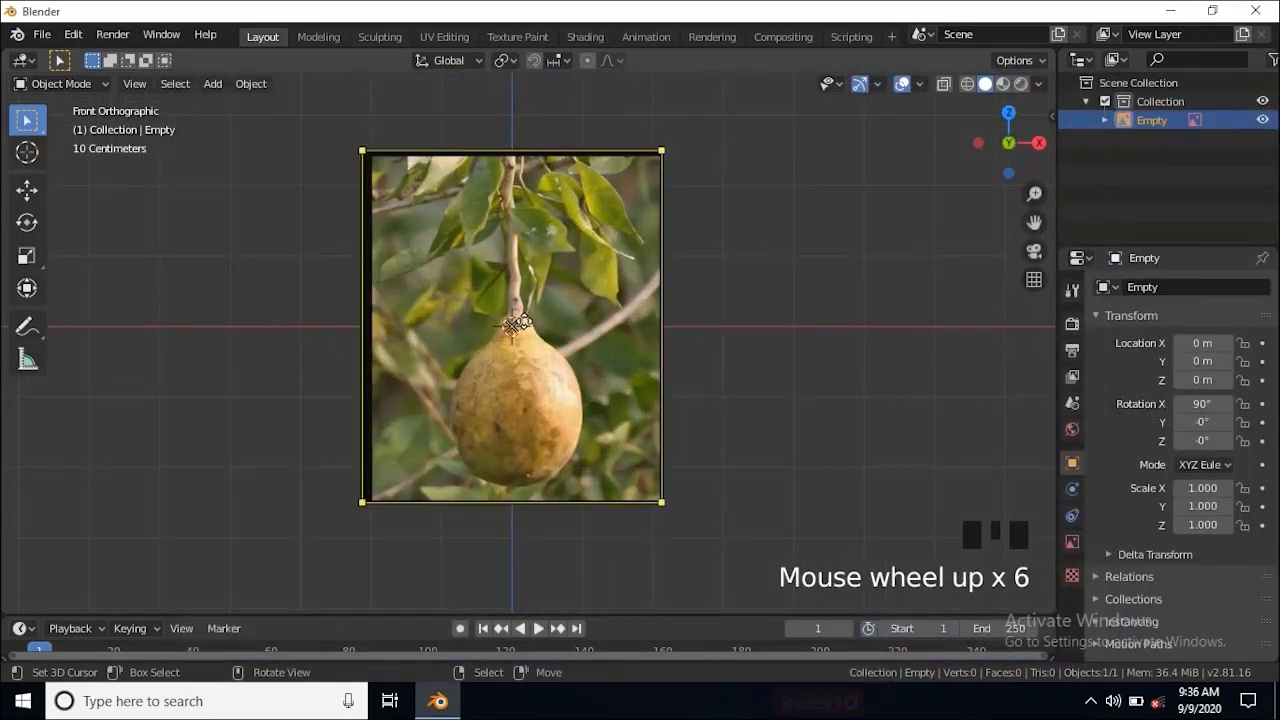
key(g)
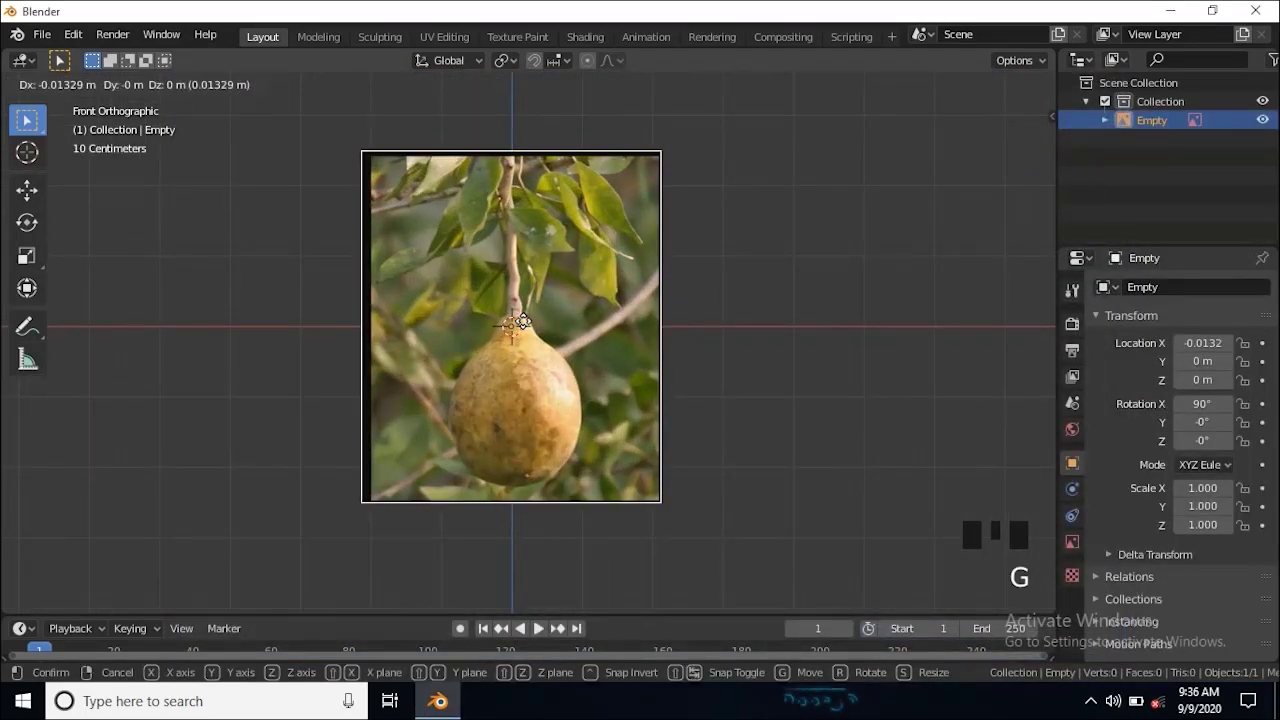
key(z)
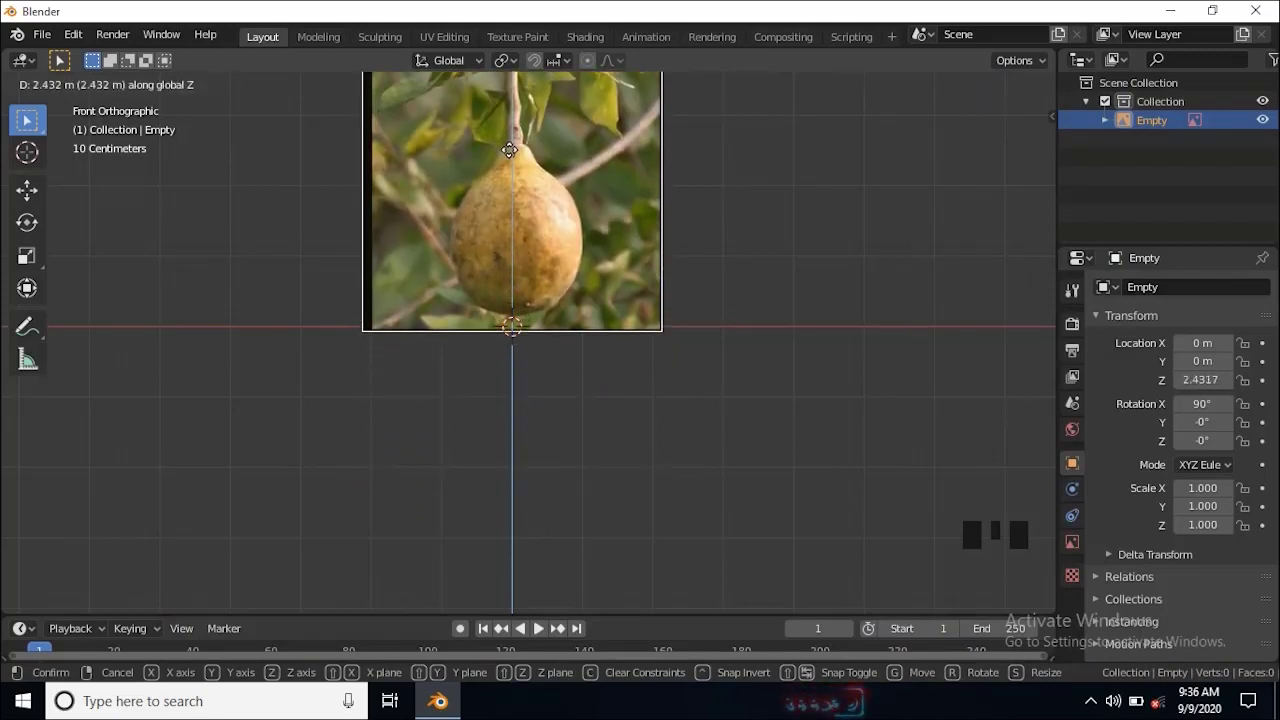
click(509, 150)
Step: Add a cube mesh and raise it along Z by about 1.4 m so it covers the fruit in the reference image
shift+middle_drag(700, 156, 690, 278)
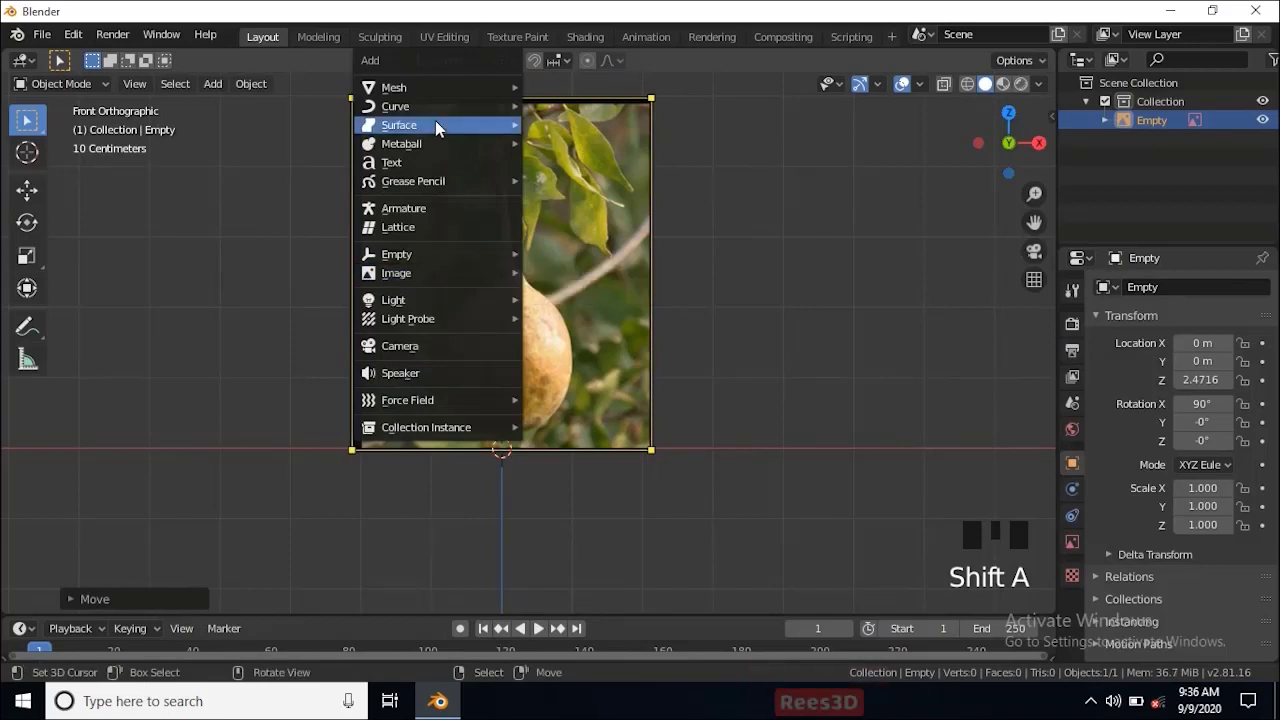
mouse_move(407, 89)
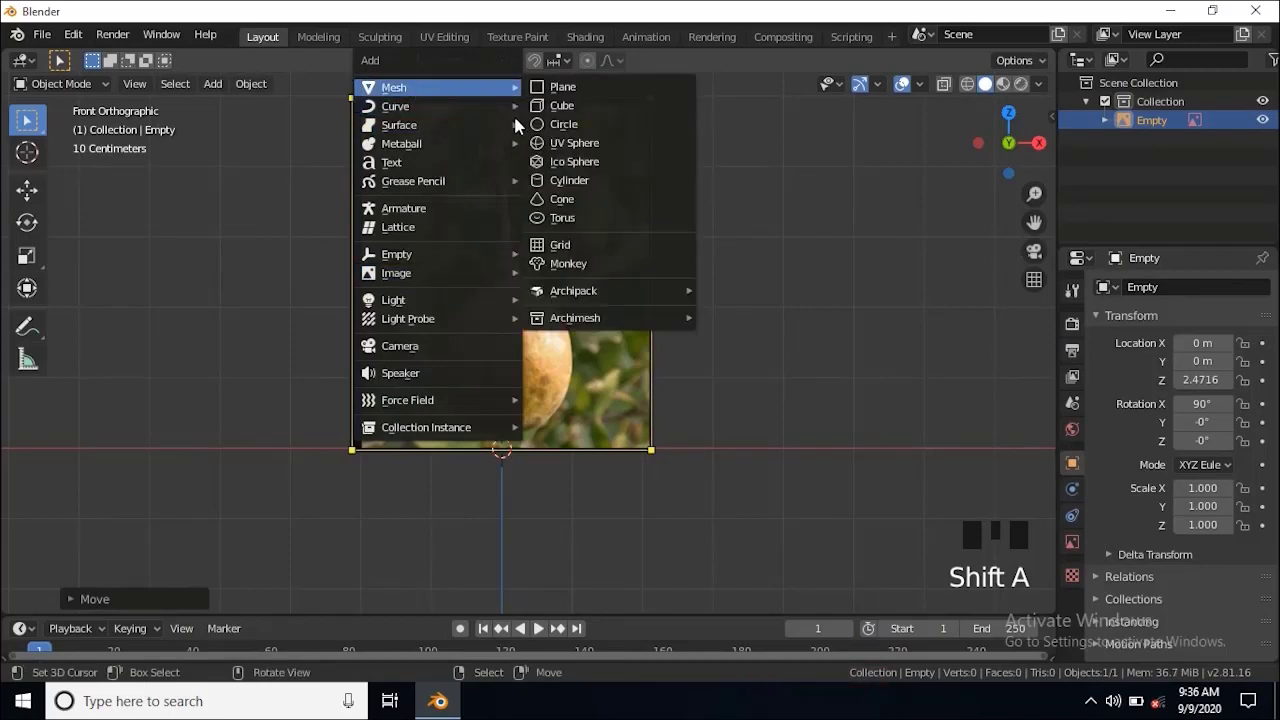
click(577, 104)
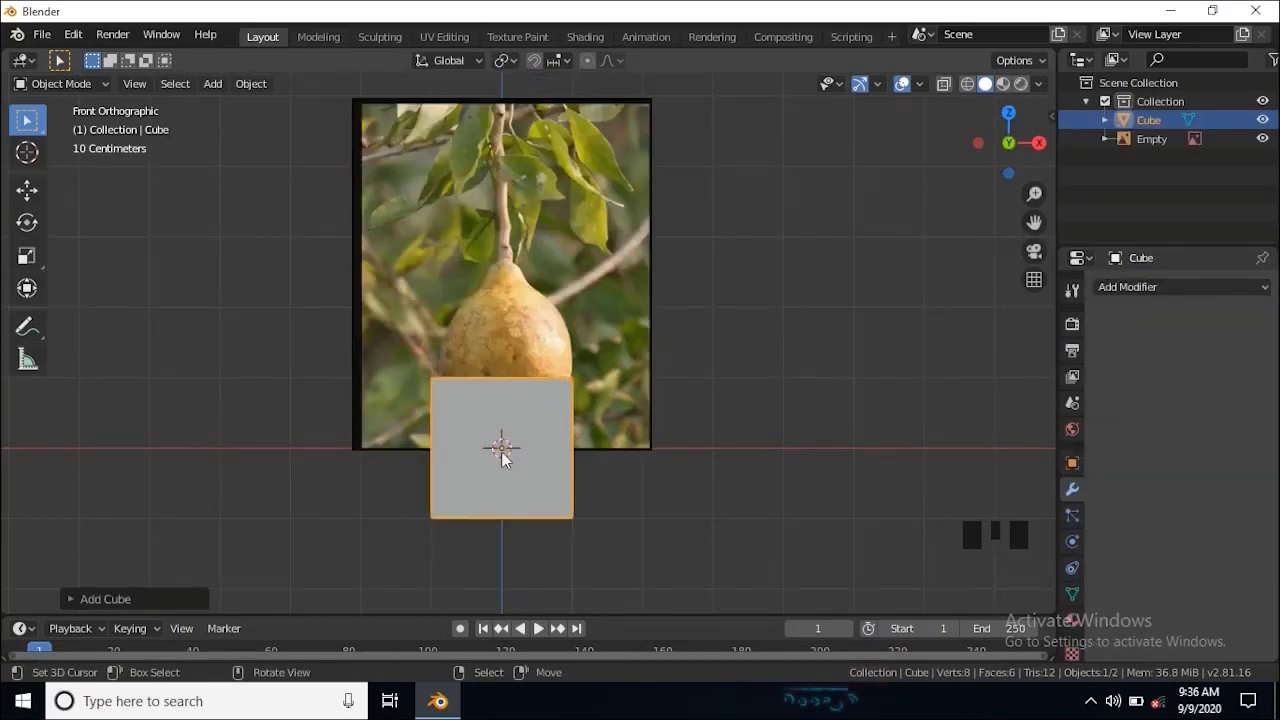
key(g)
key(z)
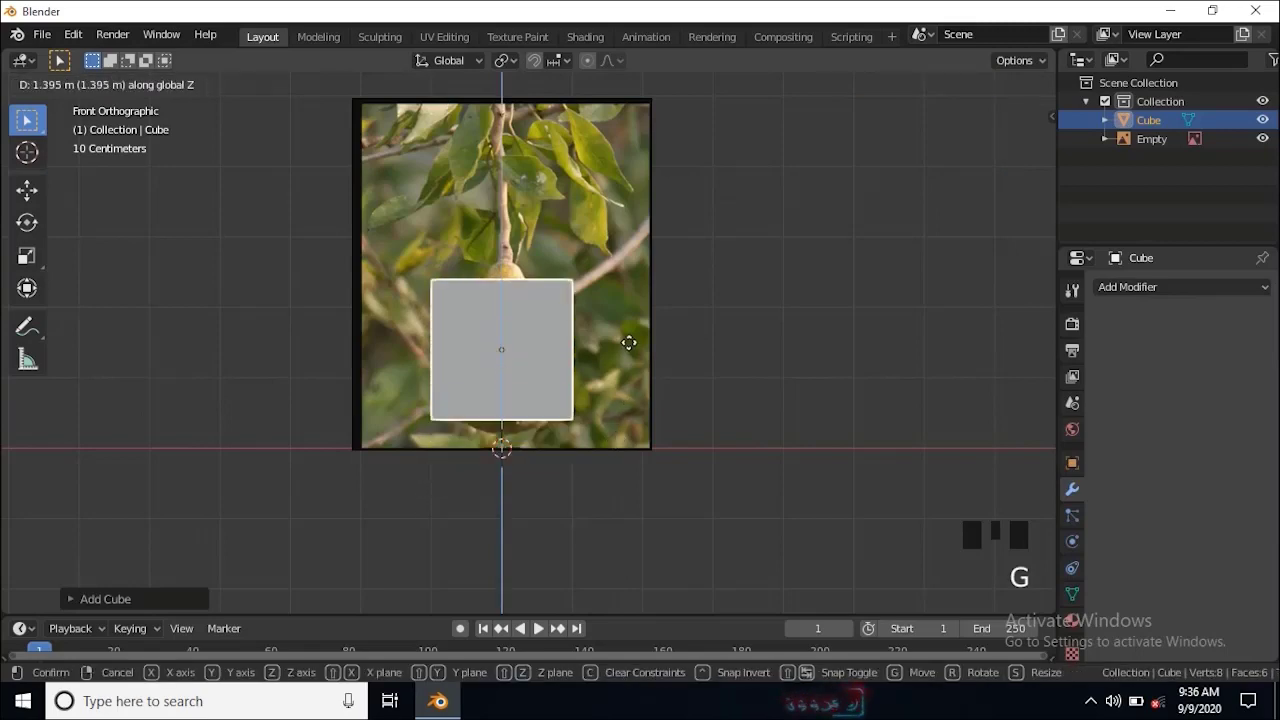
click(632, 352)
Step: Merge all the cube's vertices into a single point and place it on the fruit's upper edge beside the stem
key(Tab)
scroll(608, 343, up, 4)
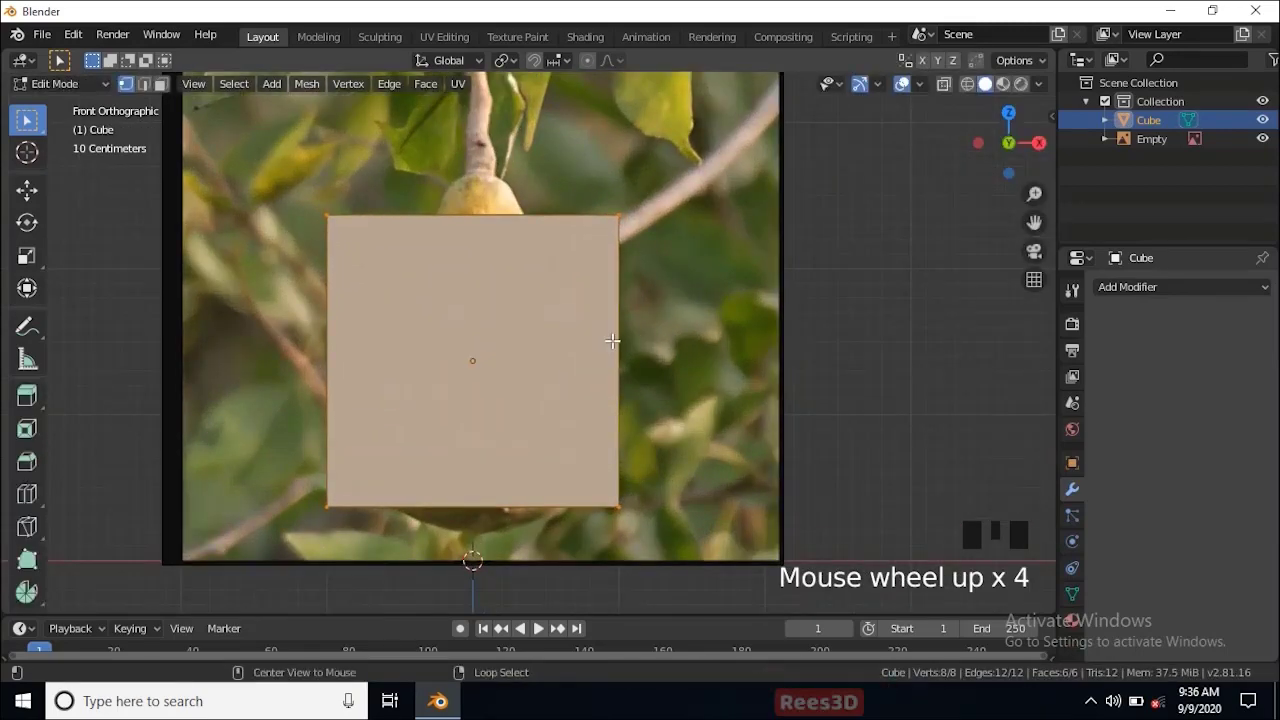
key(alt+m)
click(615, 345)
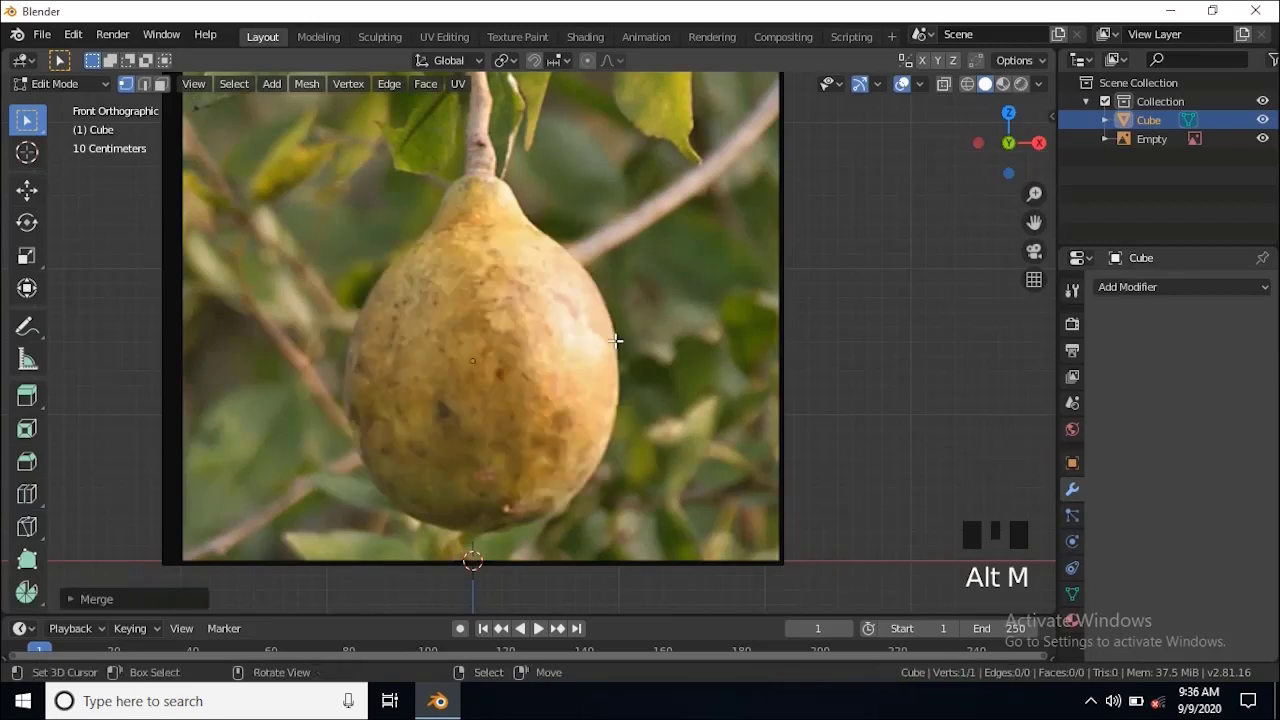
key(g)
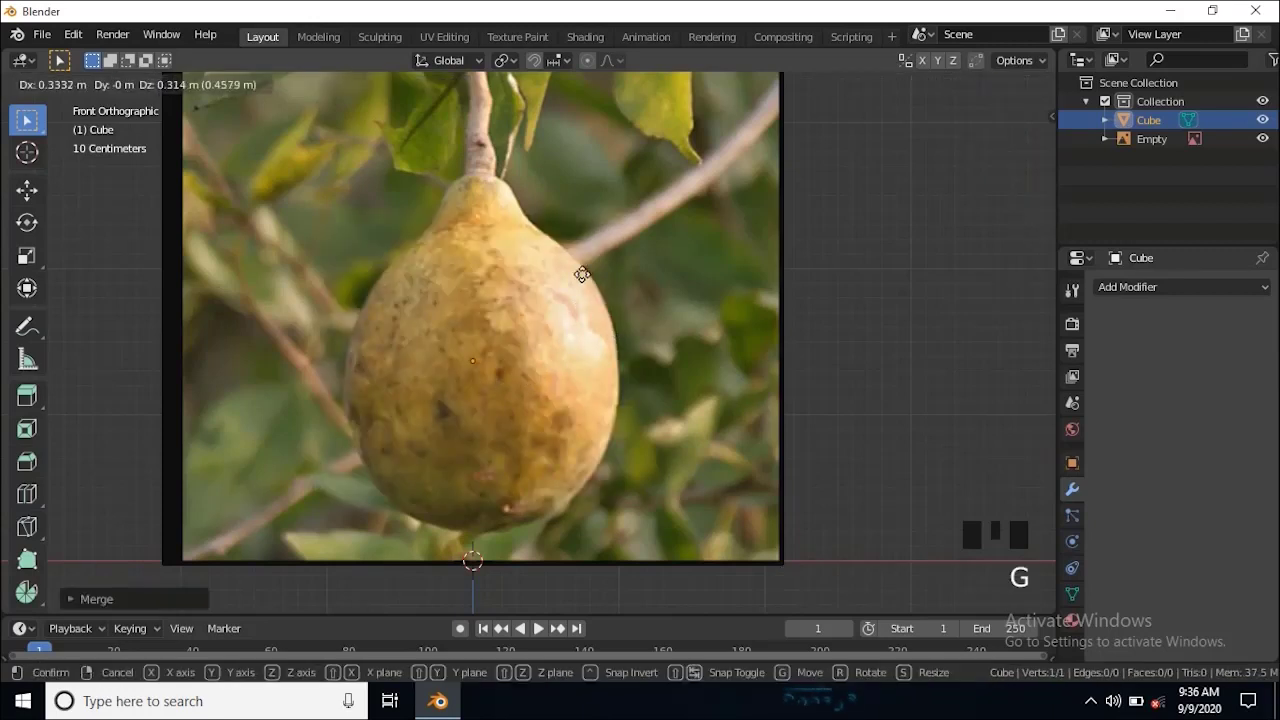
click(555, 195)
Step: Extrude the vertex three times along the right contour of the fruit's neck, down to the shoulder where the branch meets it
scroll(555, 195, up, 3)
shift+middle_drag(522, 148, 446, 227)
scroll(524, 176, up, 3)
scroll(456, 268, down, 2)
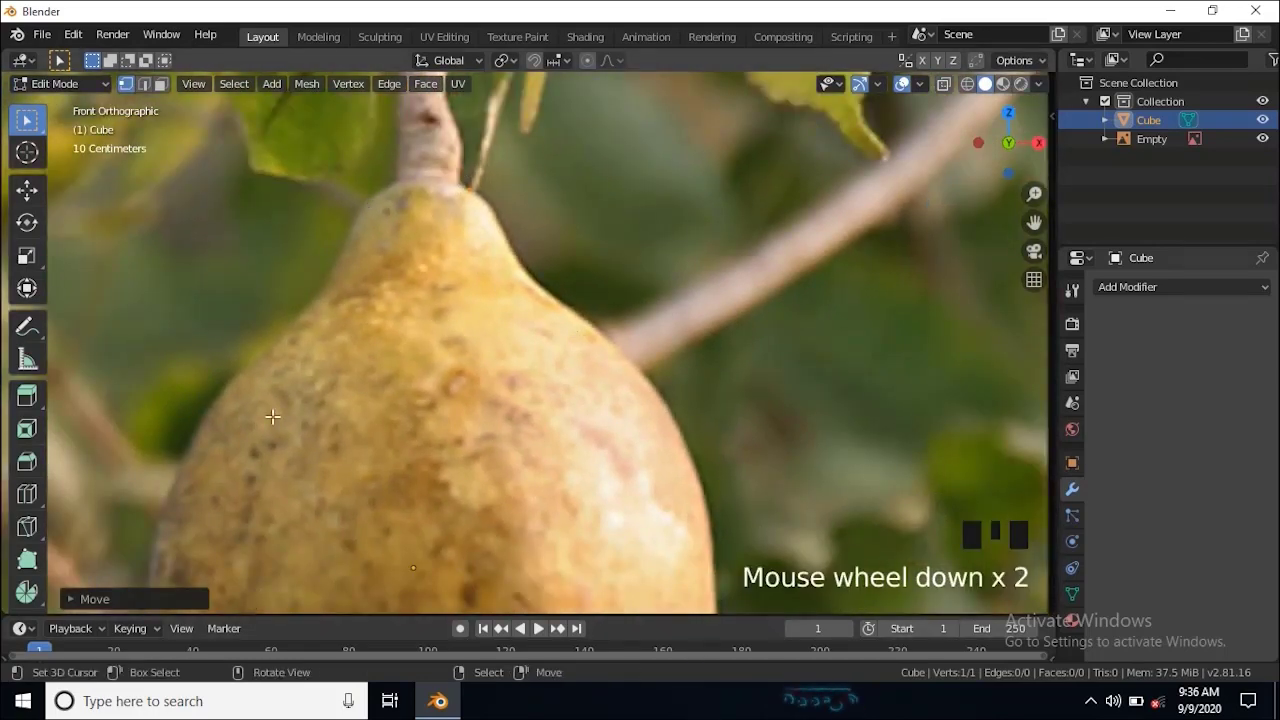
scroll(430, 320, up, 2)
shift+middle_drag(430, 320, 472, 308)
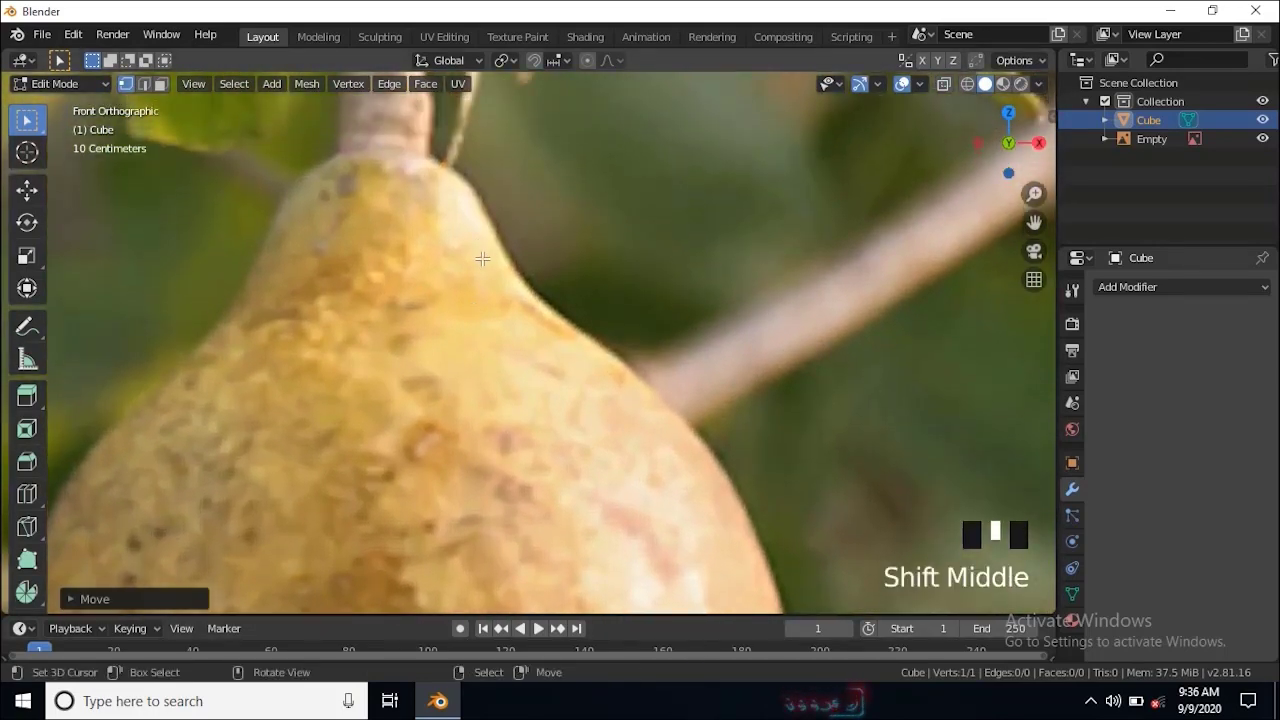
key(e)
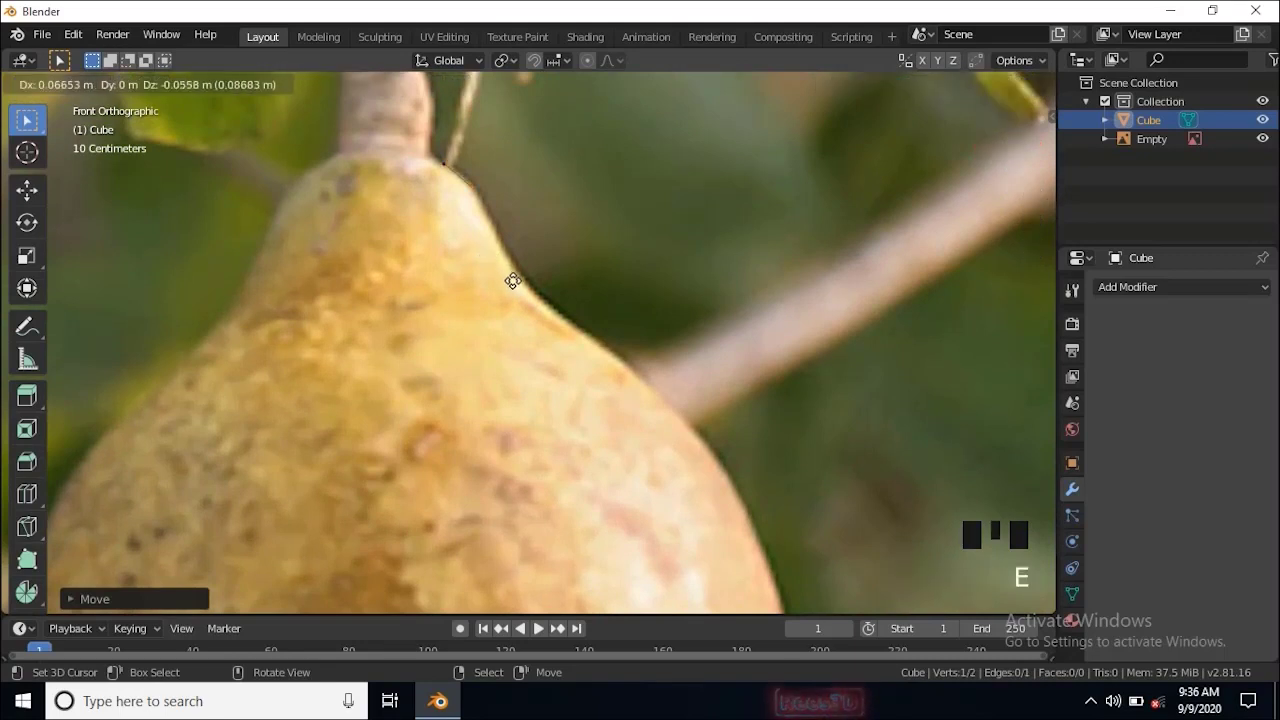
click(514, 284)
key(e)
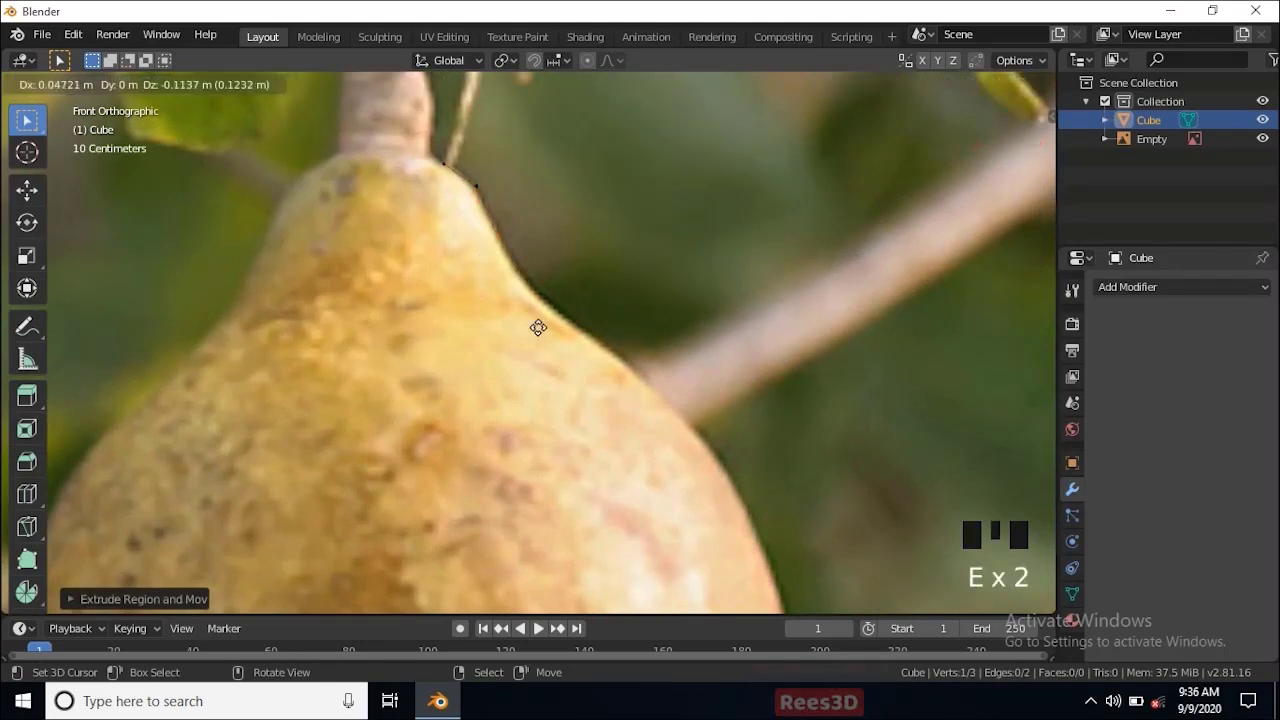
click(563, 369)
key(e)
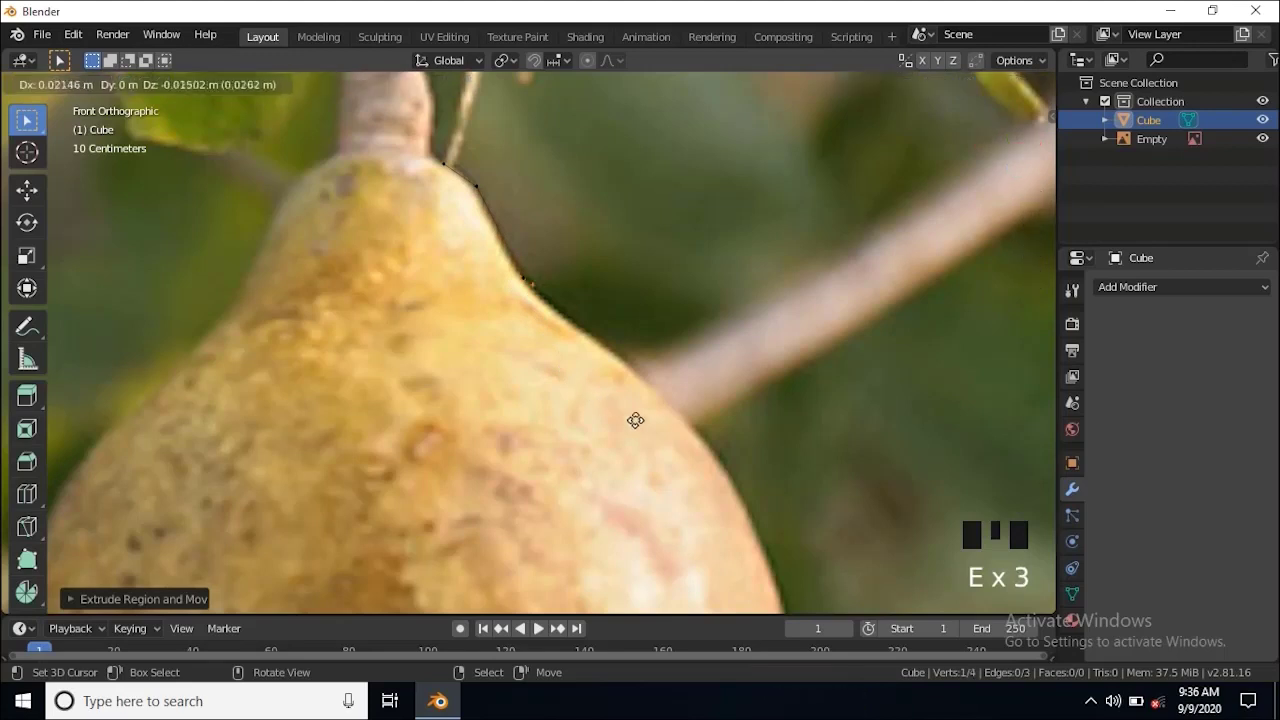
click(713, 493)
Step: Extrude the outline from the shoulder down the fruit's right side and shift the new end vertex lower along the contour
shift+middle_drag(713, 493, 556, 343)
key(e)
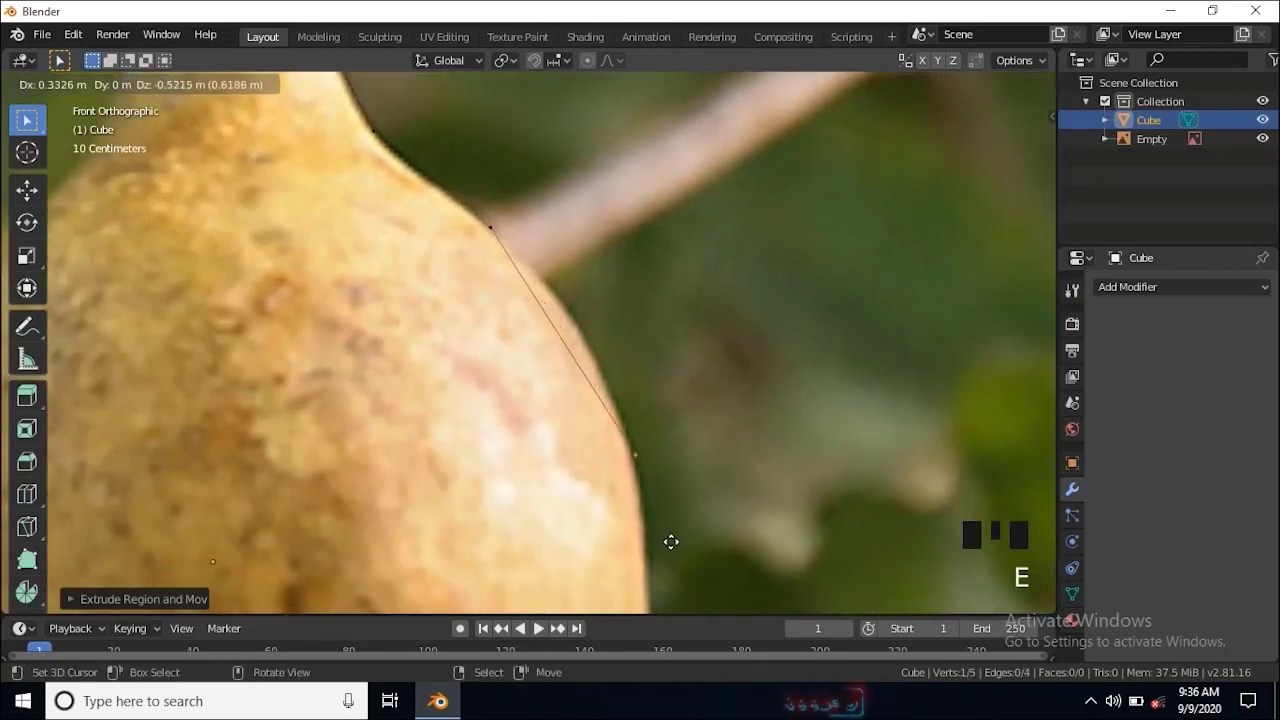
click(675, 563)
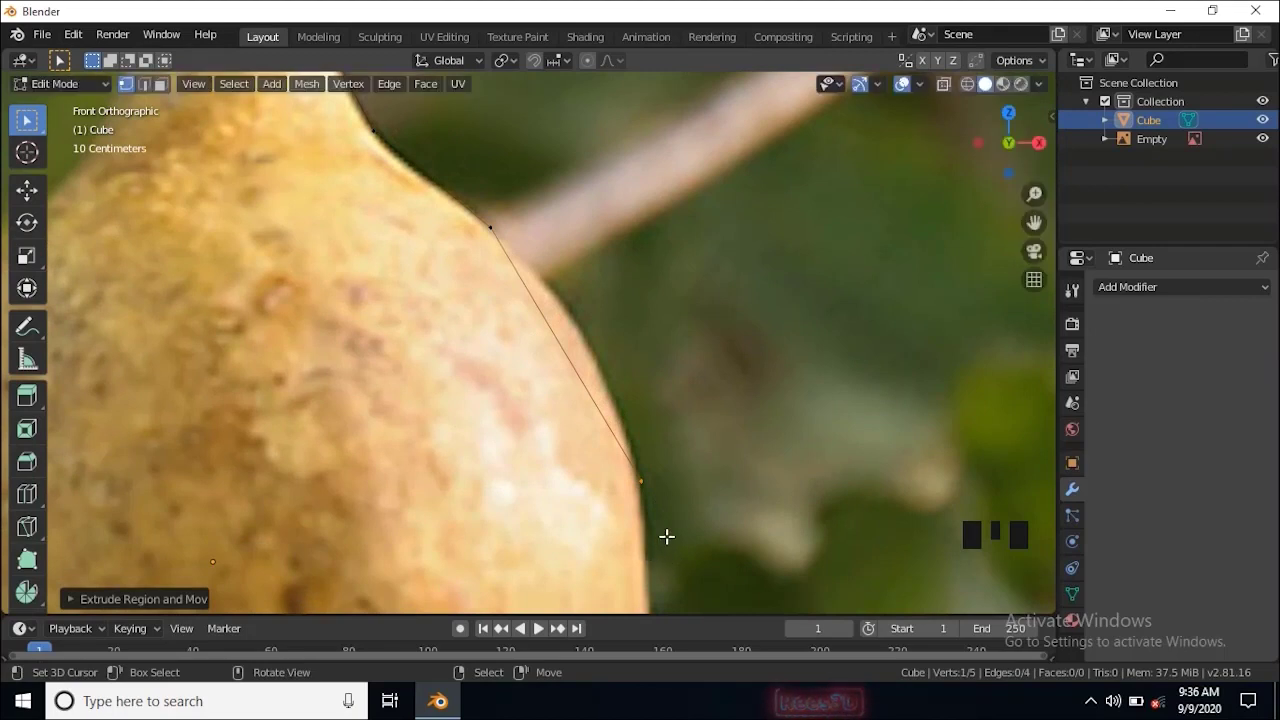
key(g)
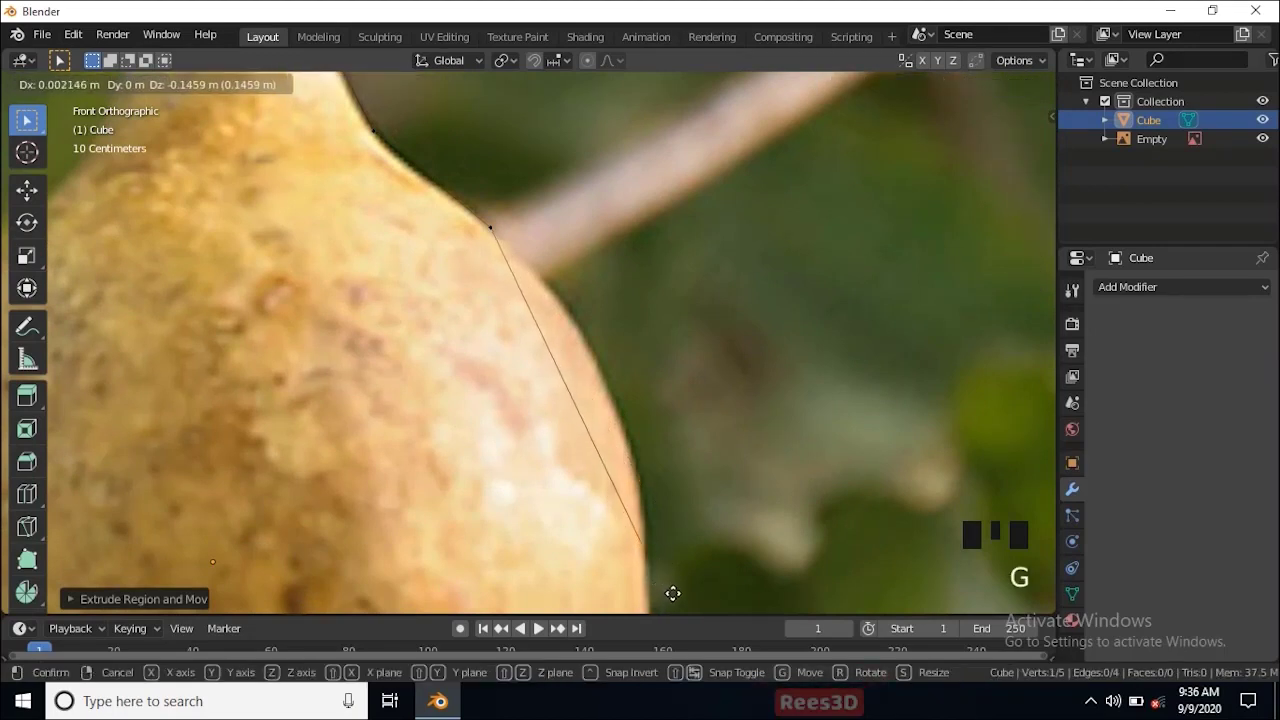
click(674, 592)
Step: Cut the long edge below the shoulder with one vertex and pull that vertex outward onto the fruit's contour
key(ctrl+r)
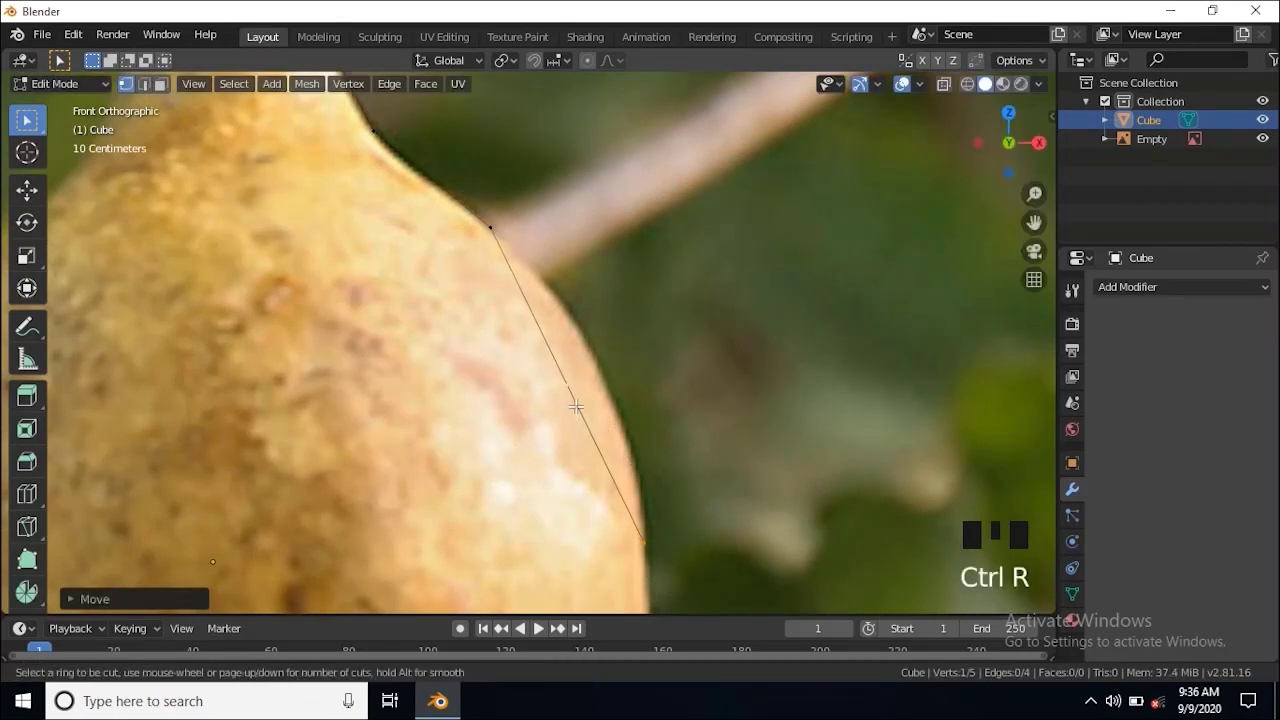
double_click(576, 406)
key(g)
click(695, 377)
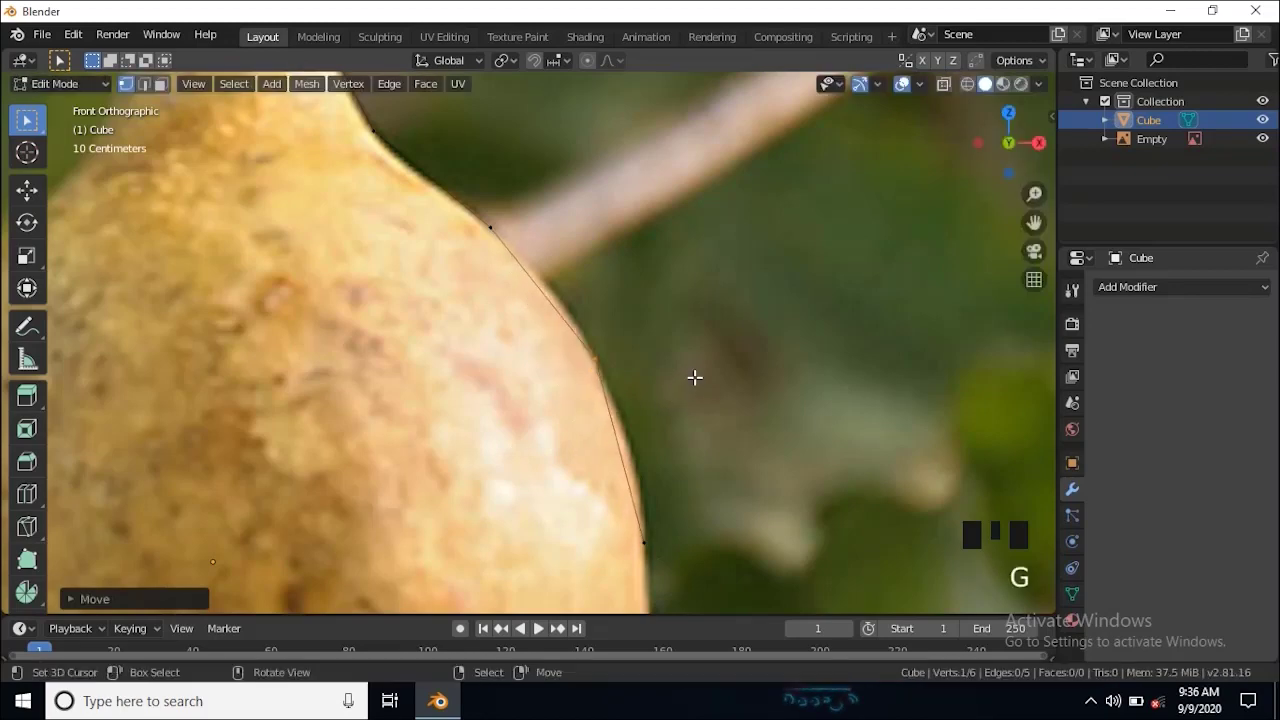
Step: Extrude the outline past the fruit's widest part, then add a vertex midway along that edge and pull it onto the contour
shift+middle_drag(659, 541, 603, 221)
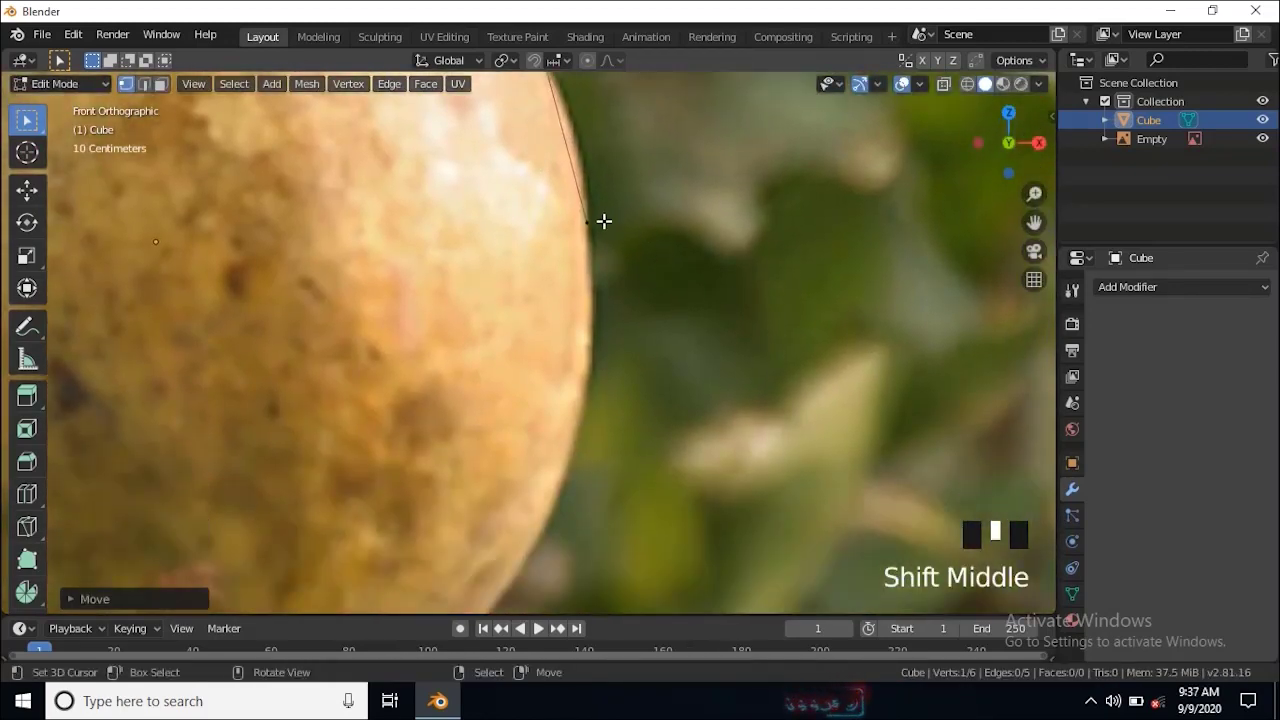
right_click(692, 288)
key(e)
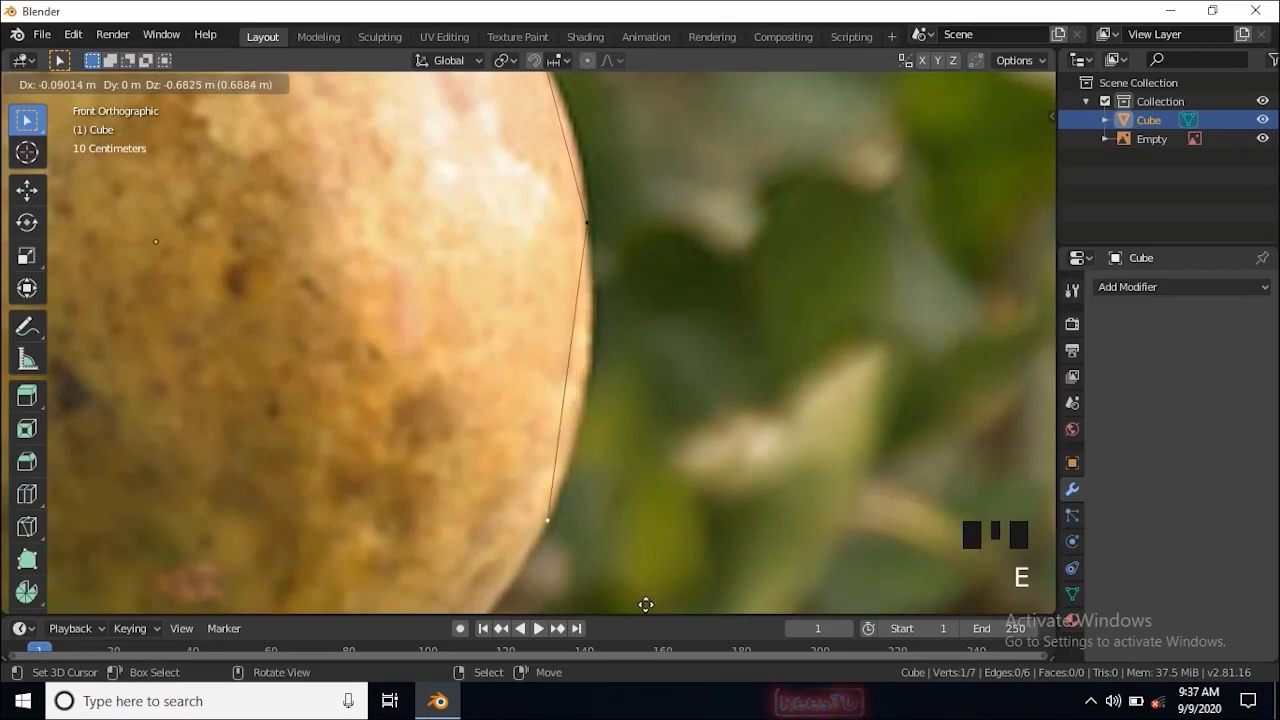
click(640, 75)
key(ctrl+r)
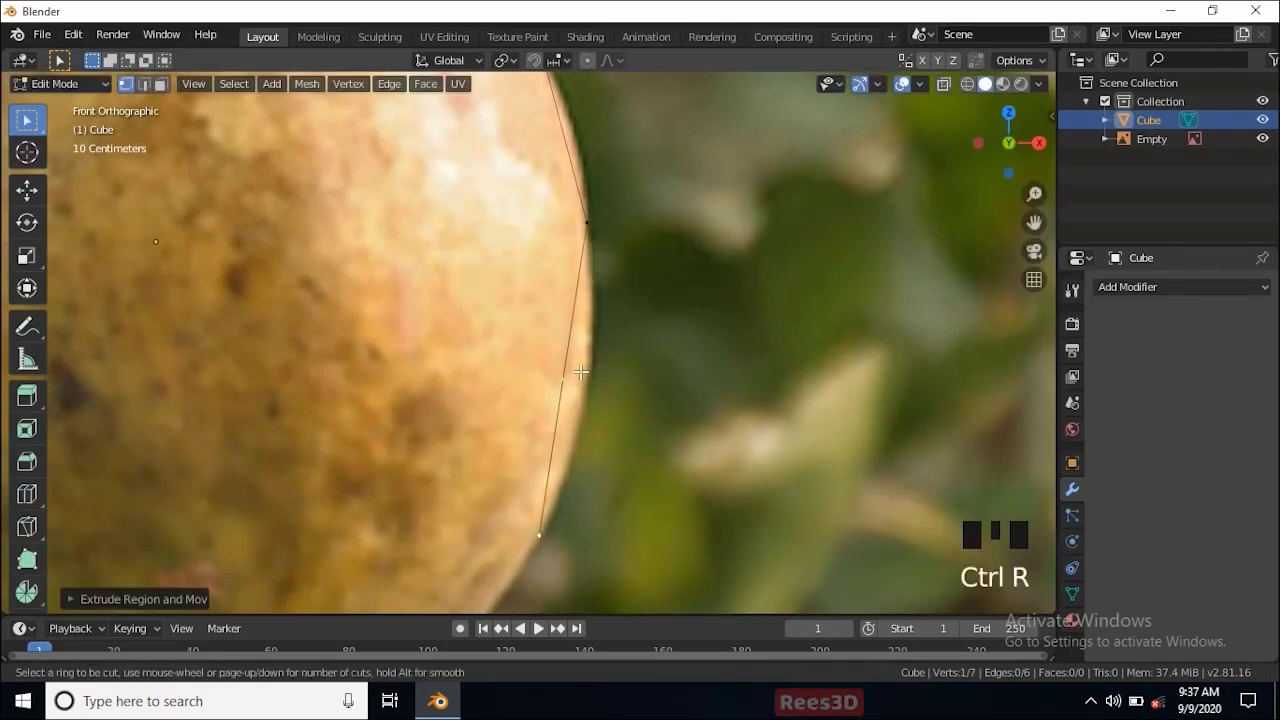
click(581, 372)
key(g)
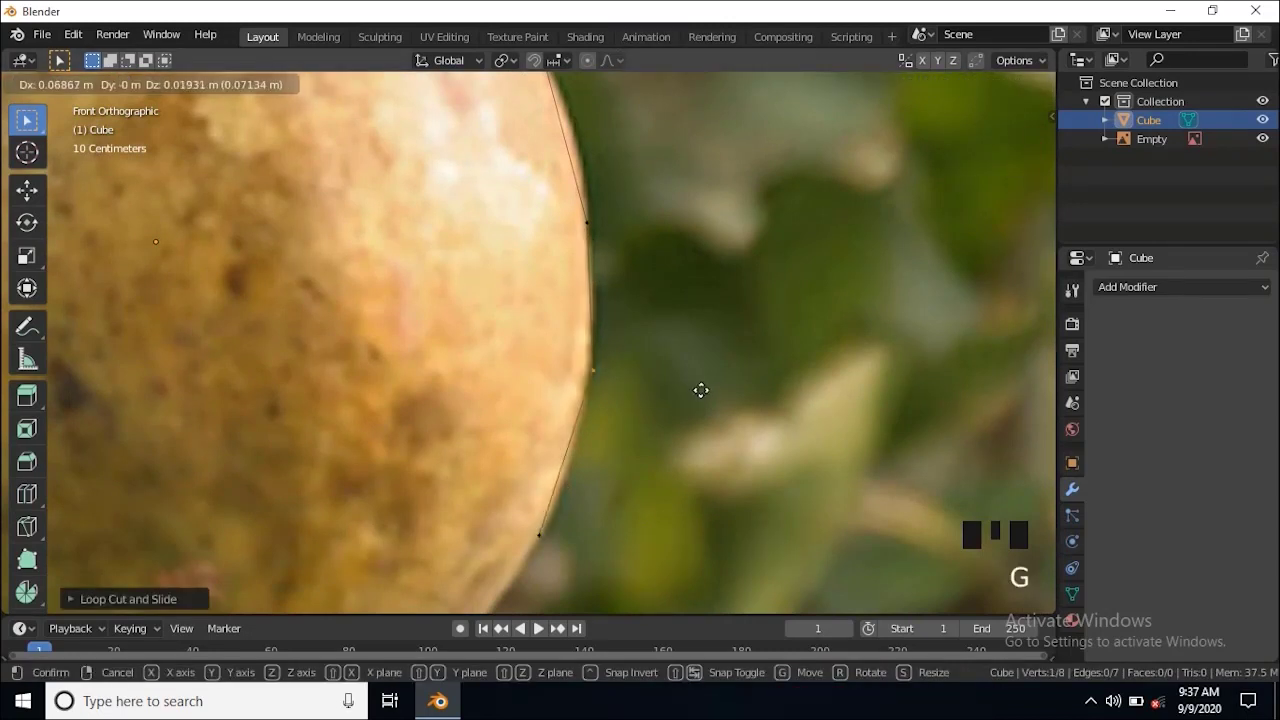
click(674, 377)
Step: Extrude the outline to the fruit's lower right curve and adjust the new vertex to sit on the edge
scroll(521, 539, down, 4)
shift+middle_drag(521, 539, 527, 492)
right_click(537, 403)
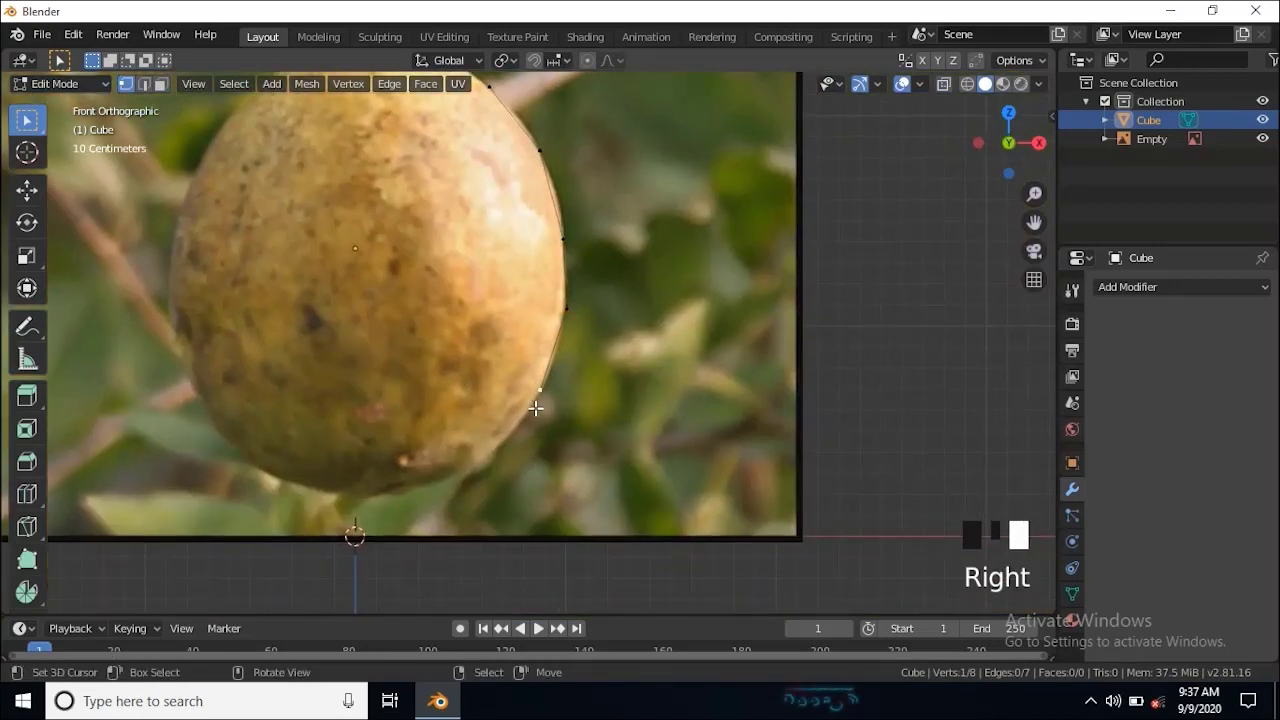
key(e)
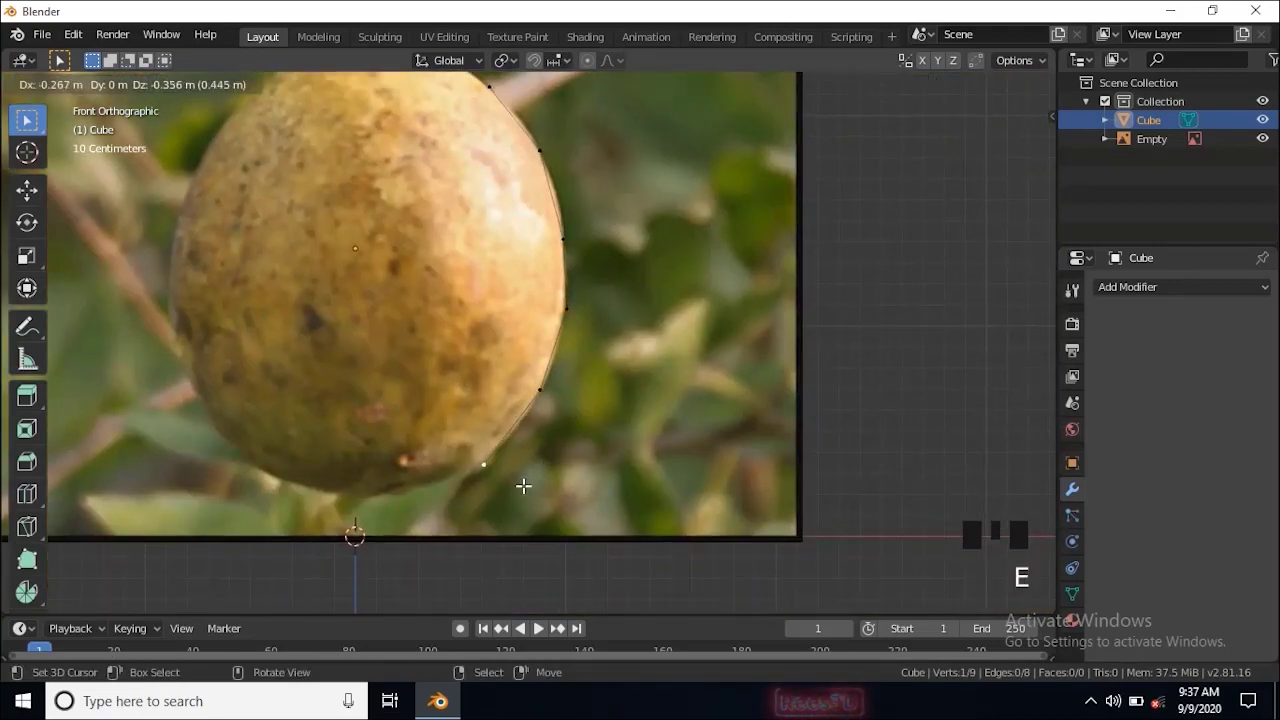
click(523, 486)
scroll(520, 490, up, 5)
shift+middle_drag(485, 535, 594, 319)
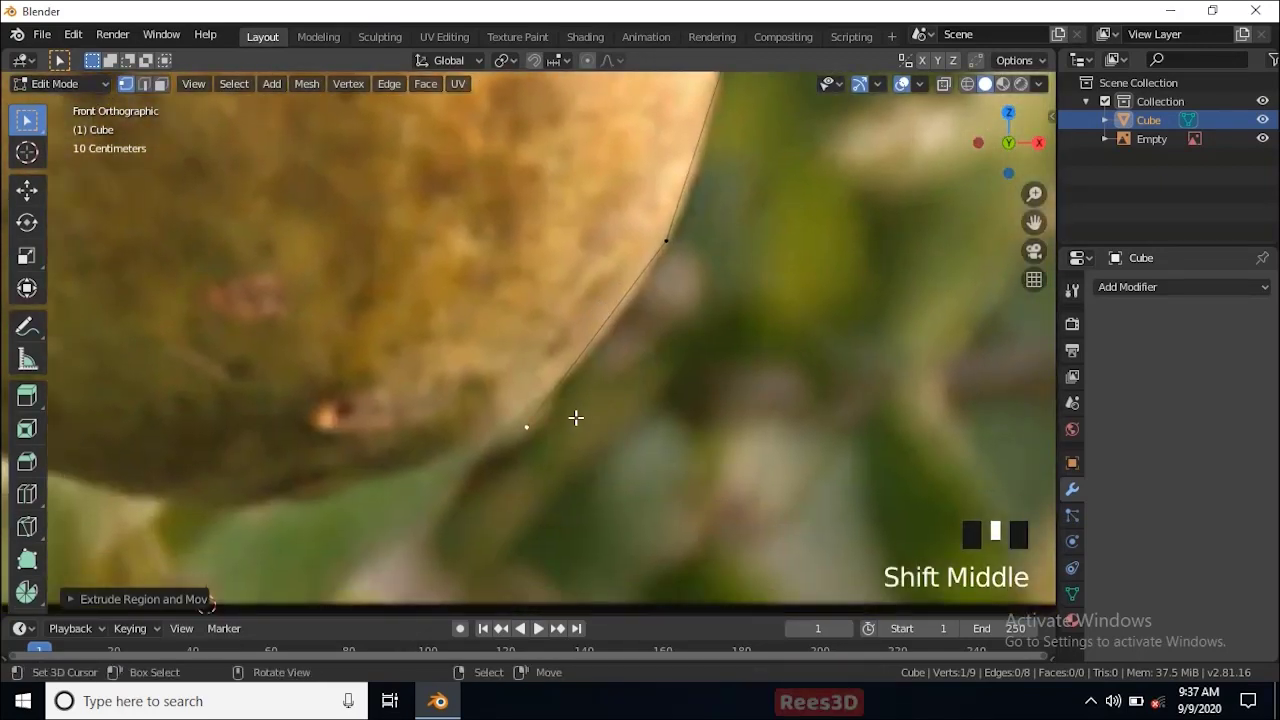
key(g)
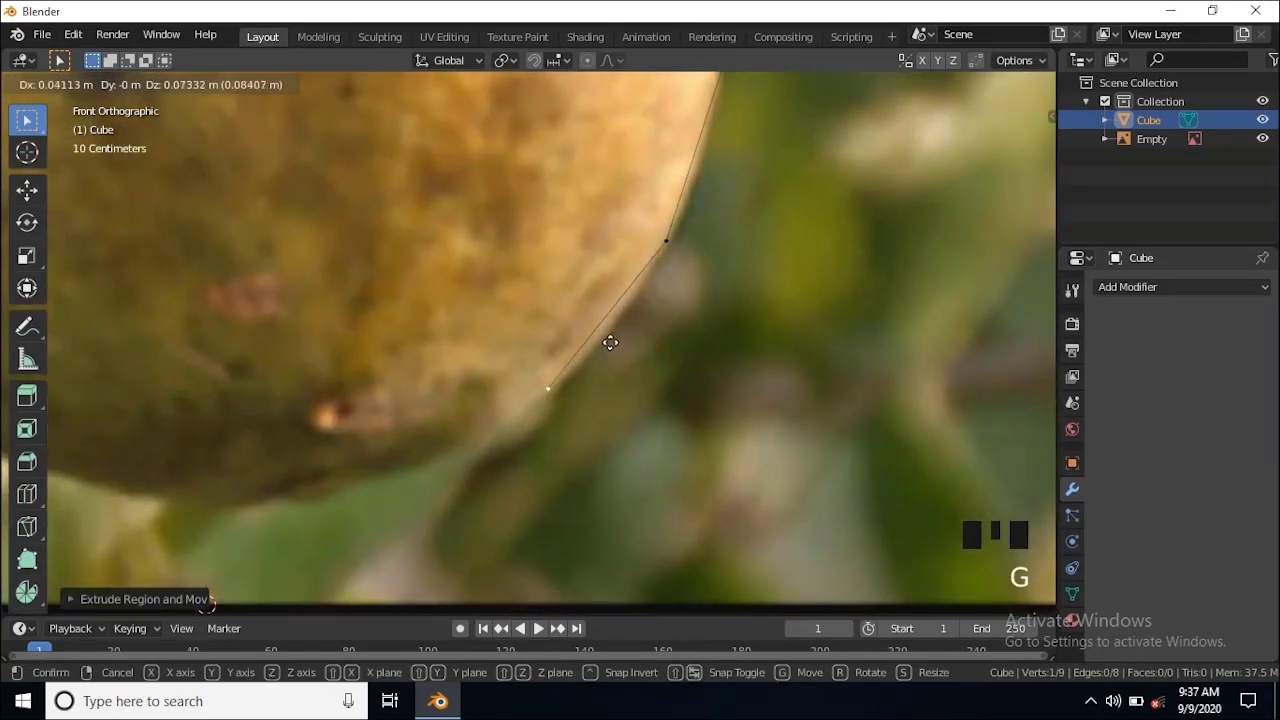
click(606, 355)
Step: Extrude two more vertices along the fruit's underside, ending near its bottom centre
key(e)
click(466, 460)
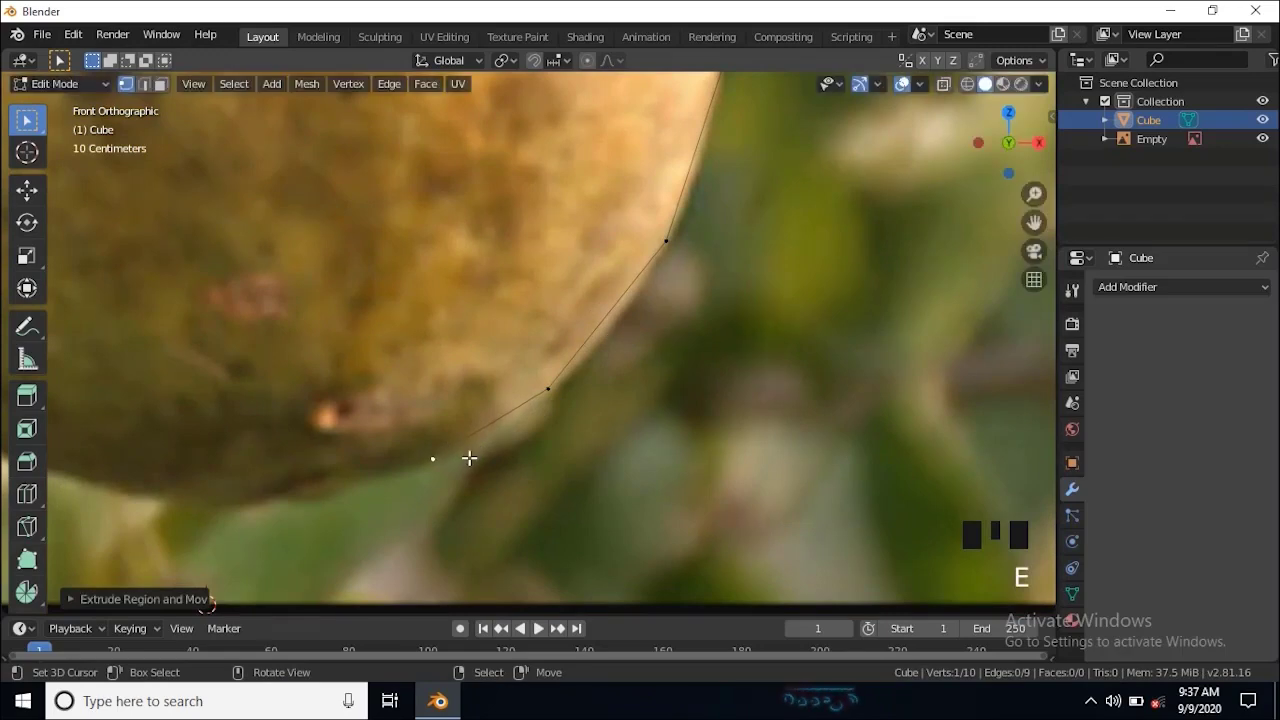
key(e)
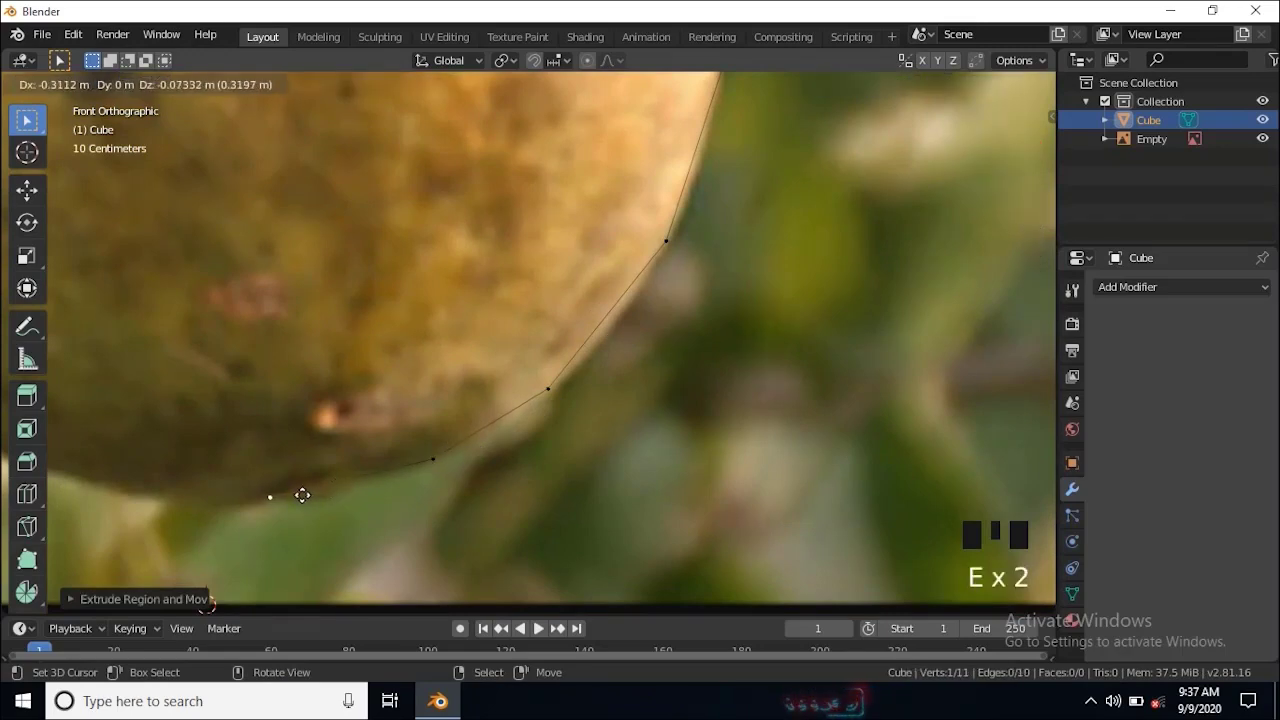
click(302, 495)
scroll(560, 394, down, 6)
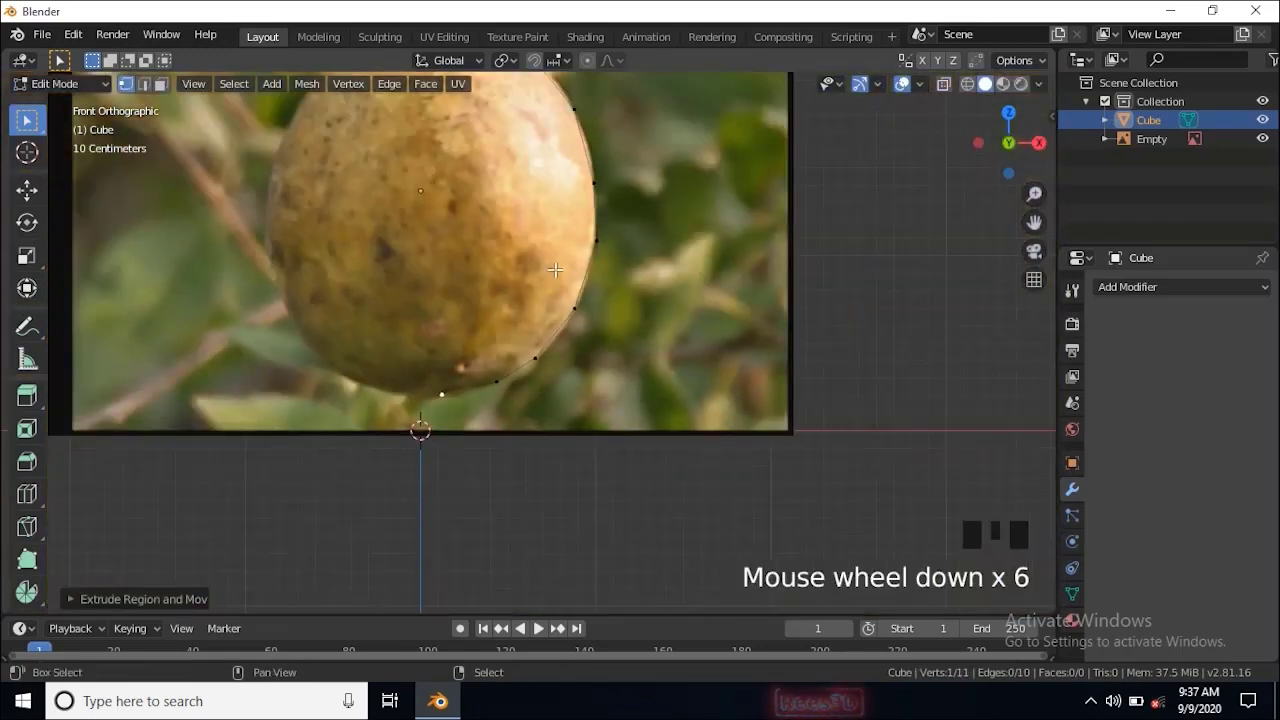
shift+middle_drag(560, 394, 545, 420)
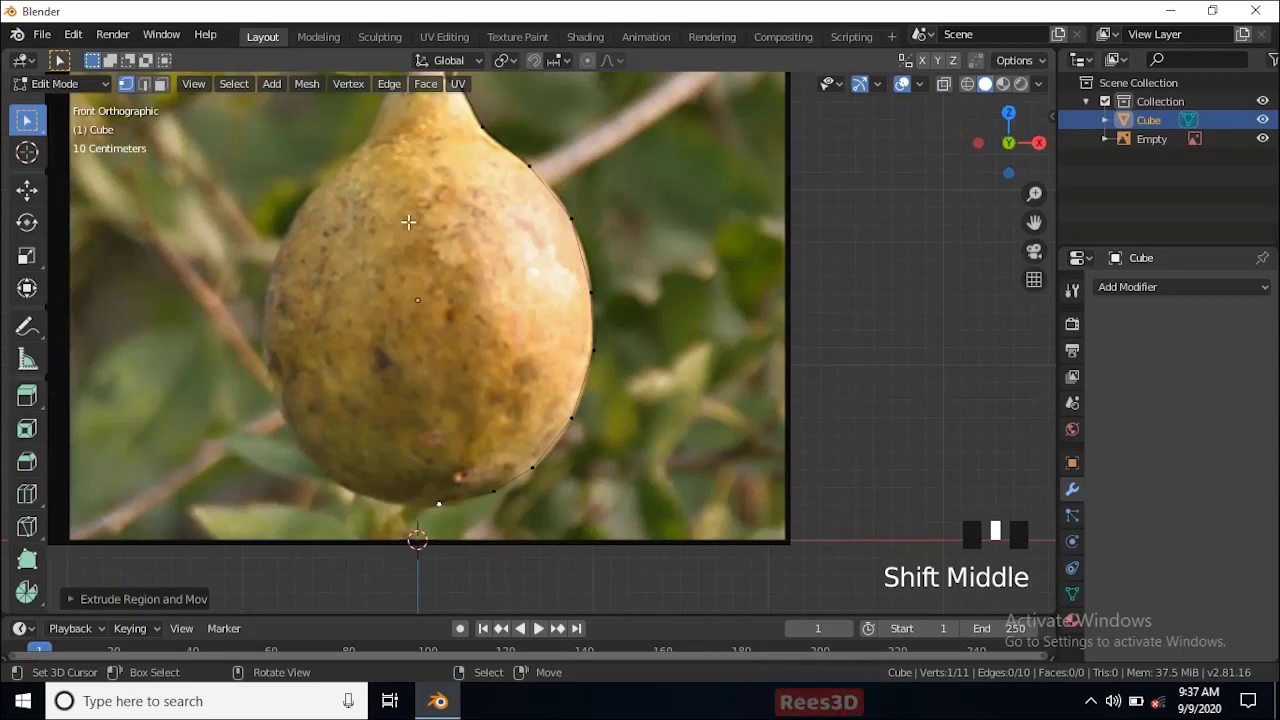
shift+middle_drag(427, 234, 466, 315)
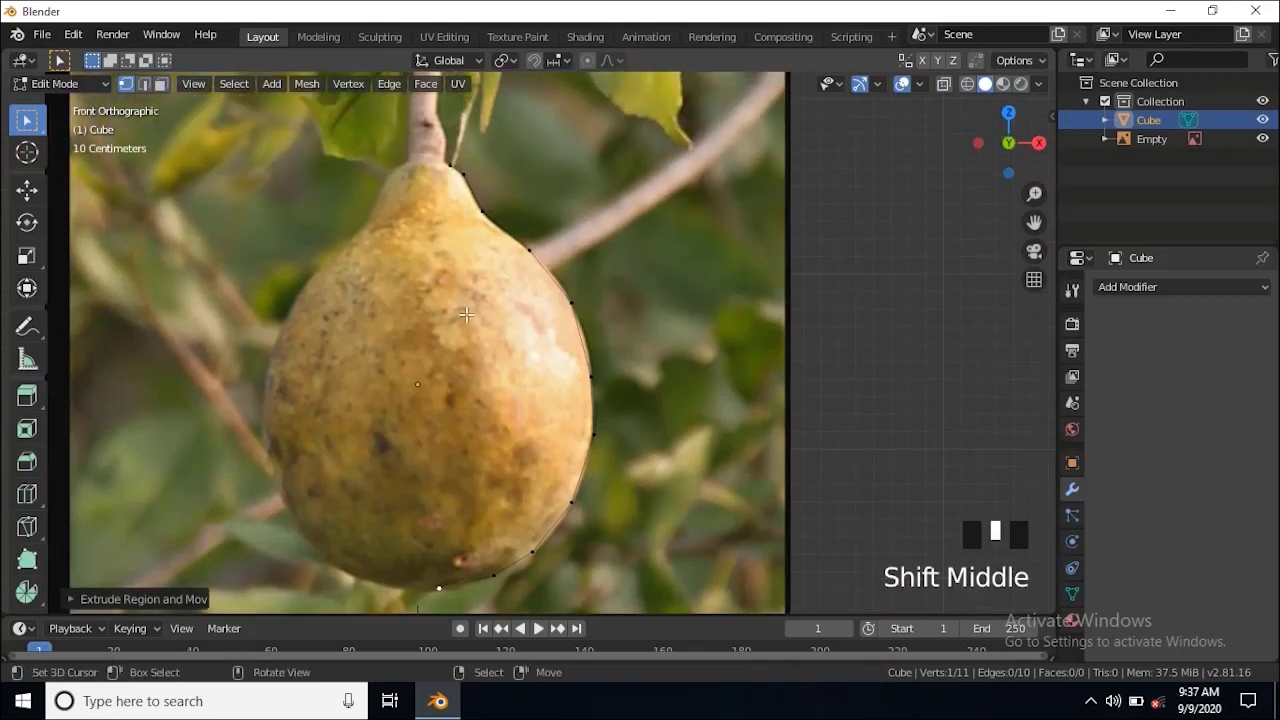
Step: Select the whole half outline, revolve it around Z with a Screw modifier, and check the solid from several angles and the front
key(a)
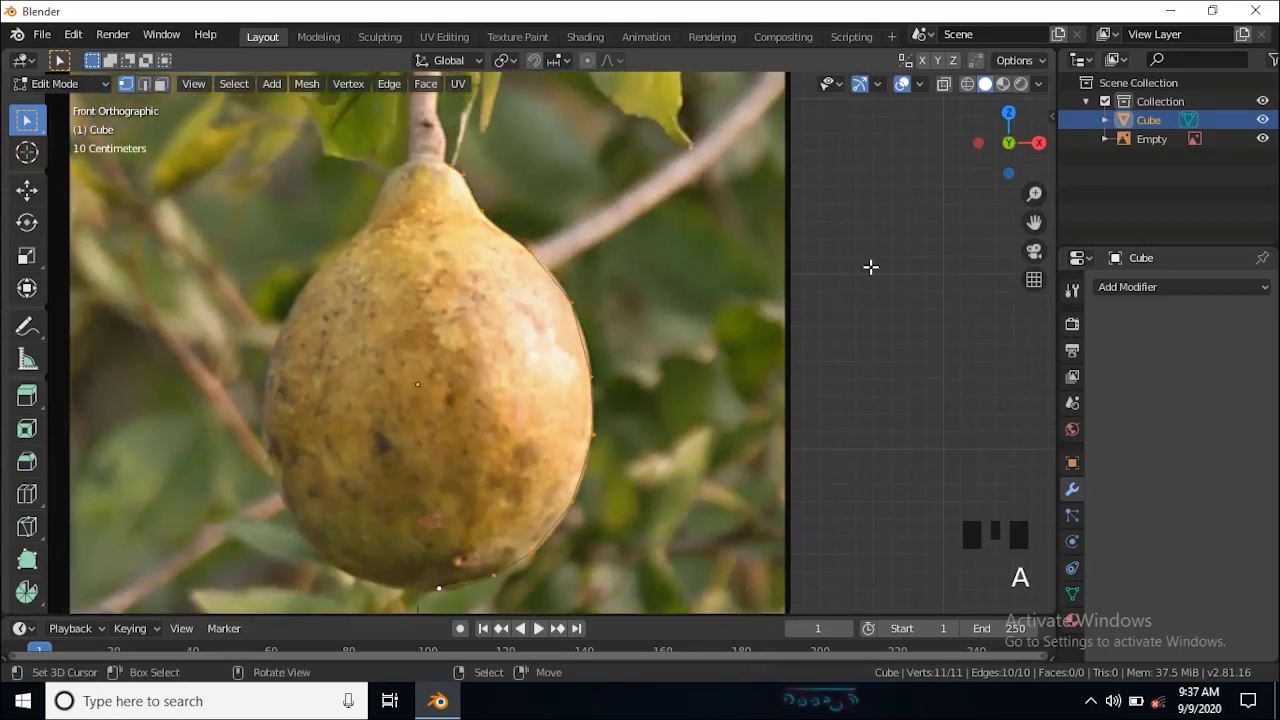
click(1074, 491)
click(1167, 289)
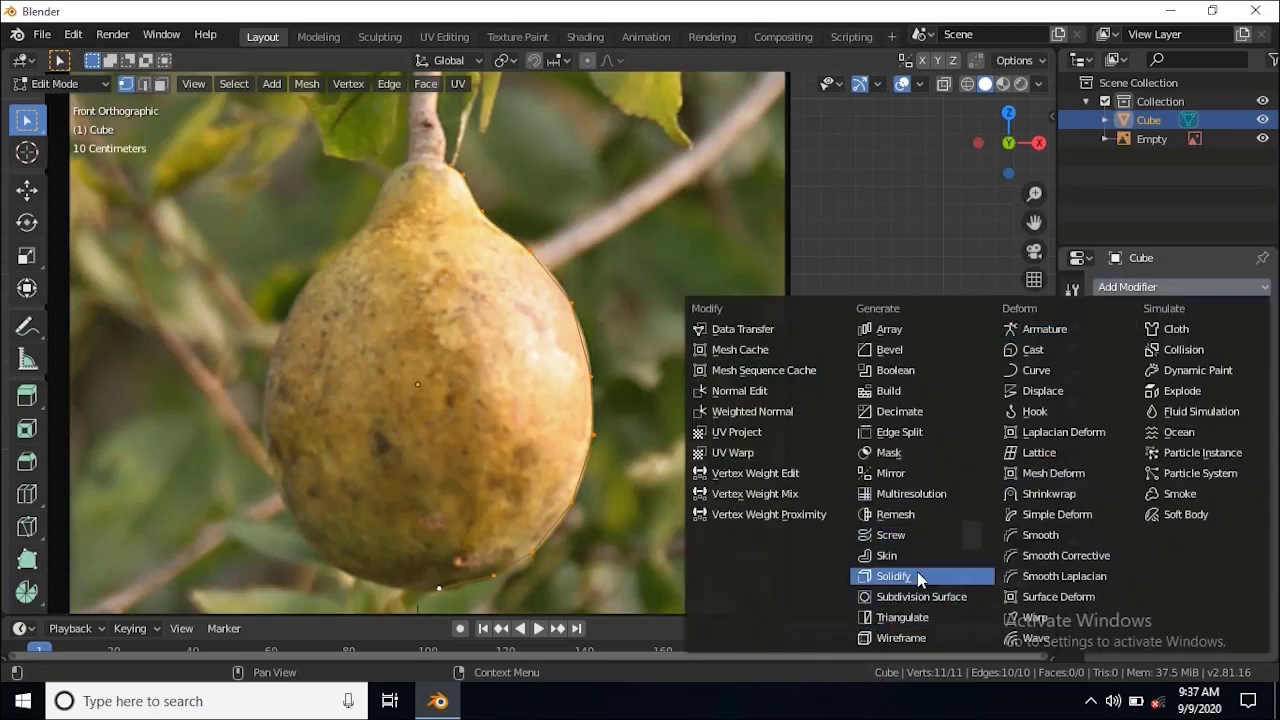
click(891, 535)
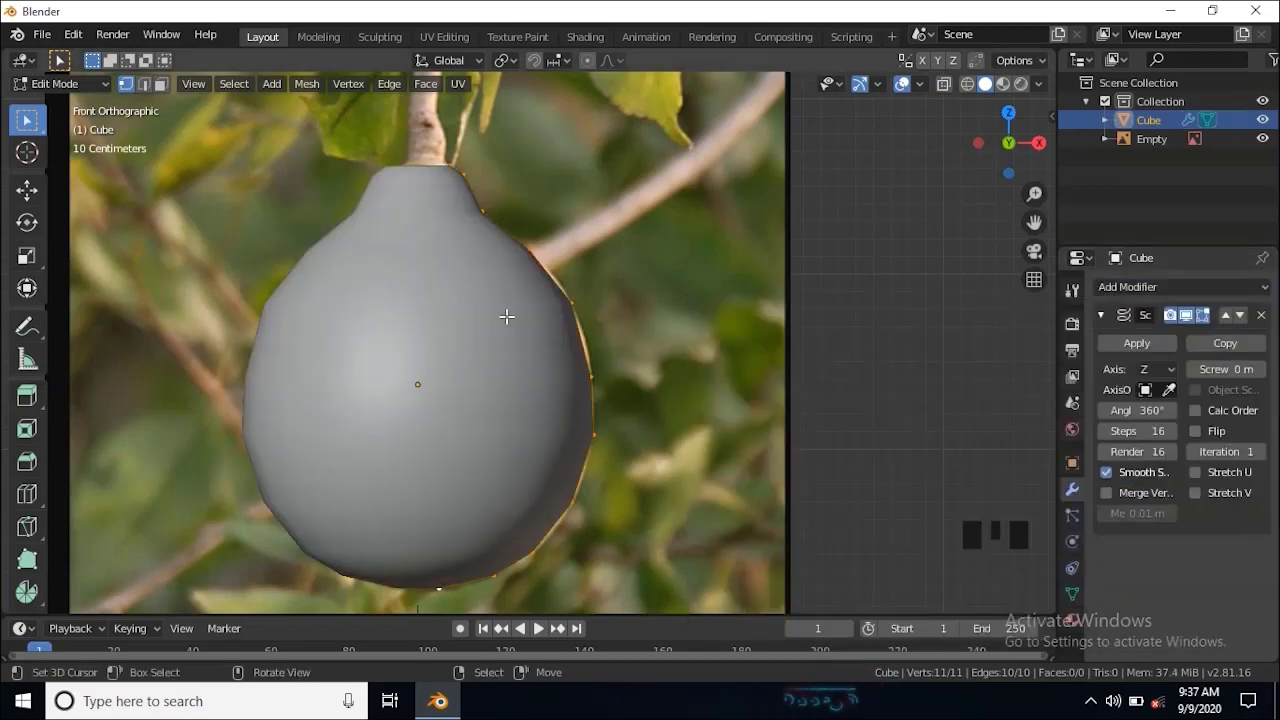
shift+middle_drag(507, 316, 490, 314)
middle_drag(483, 265, 387, 380)
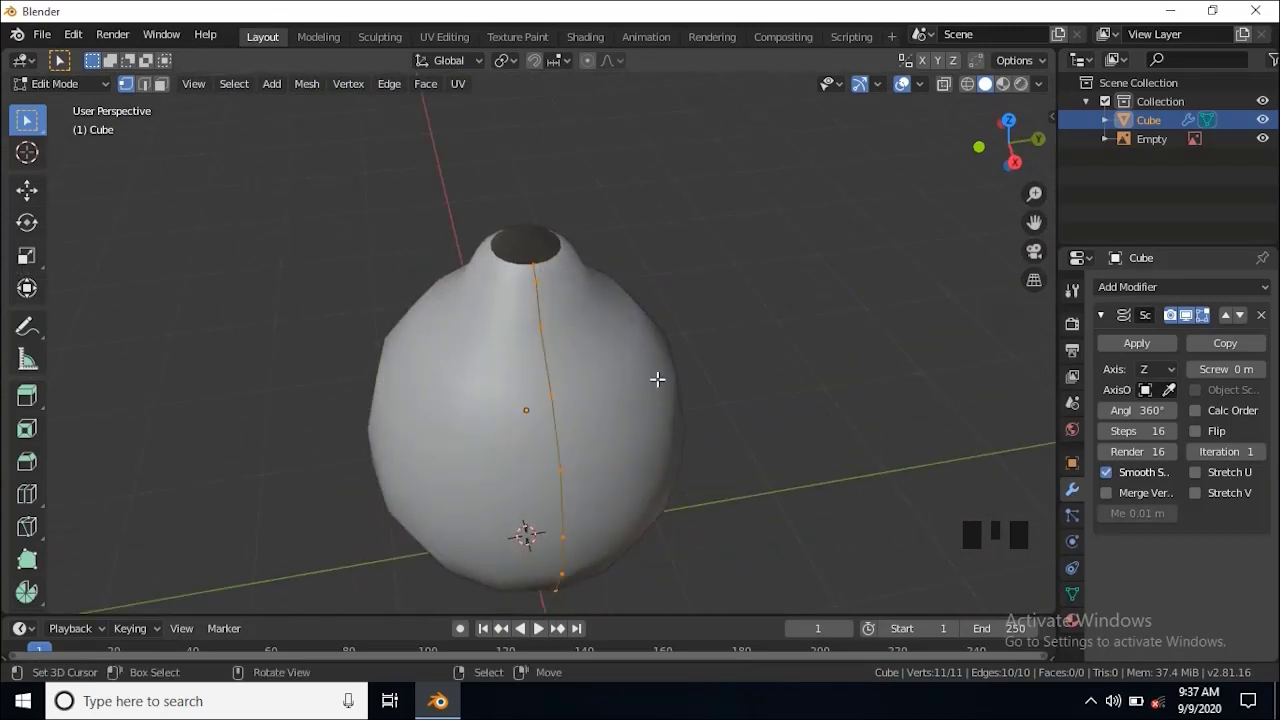
middle_drag(657, 379, 501, 355)
key(grave)
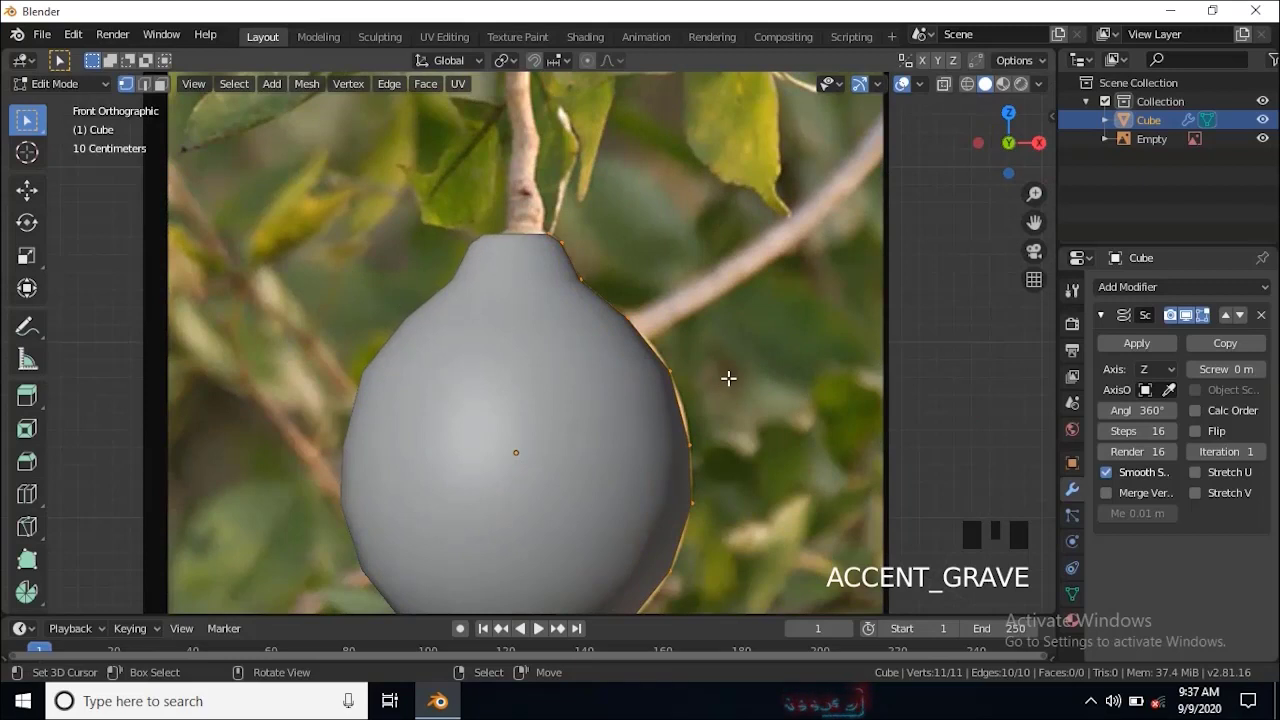
Step: Apply the Screw modifier to the revolved fruit in Object Mode and check the solid from several sides
click(1162, 344)
key(Tab)
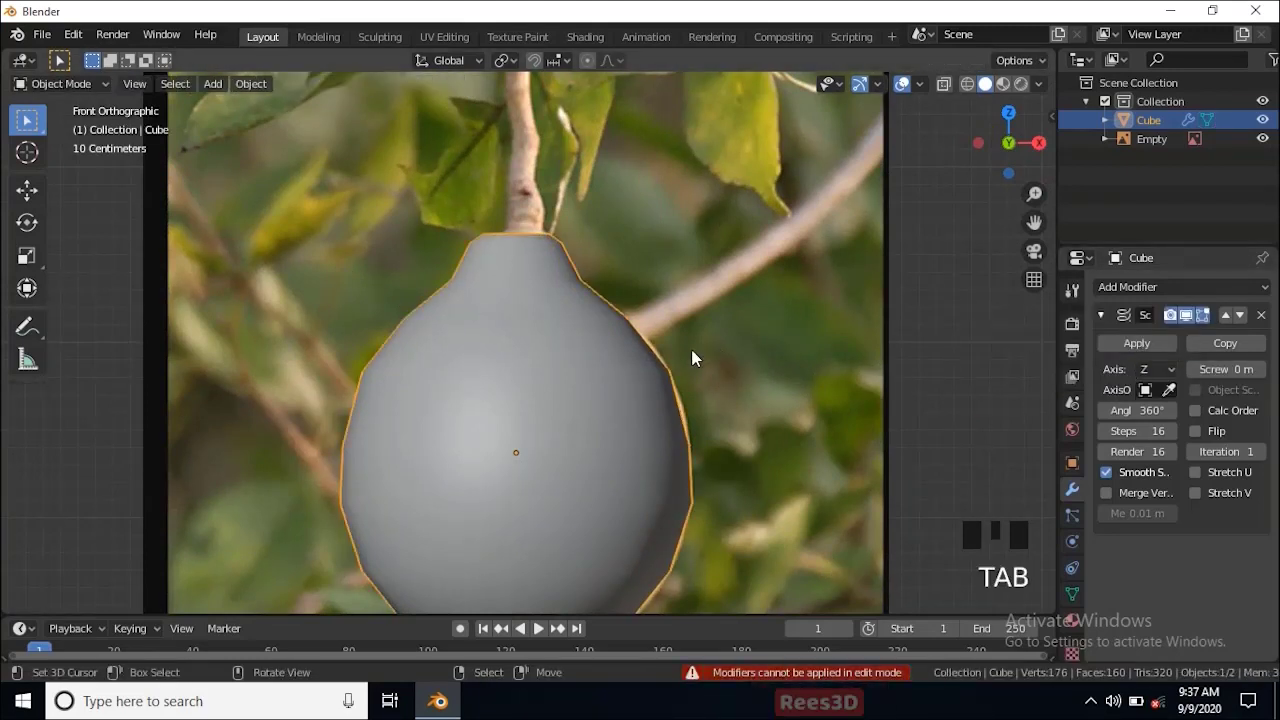
click(1112, 343)
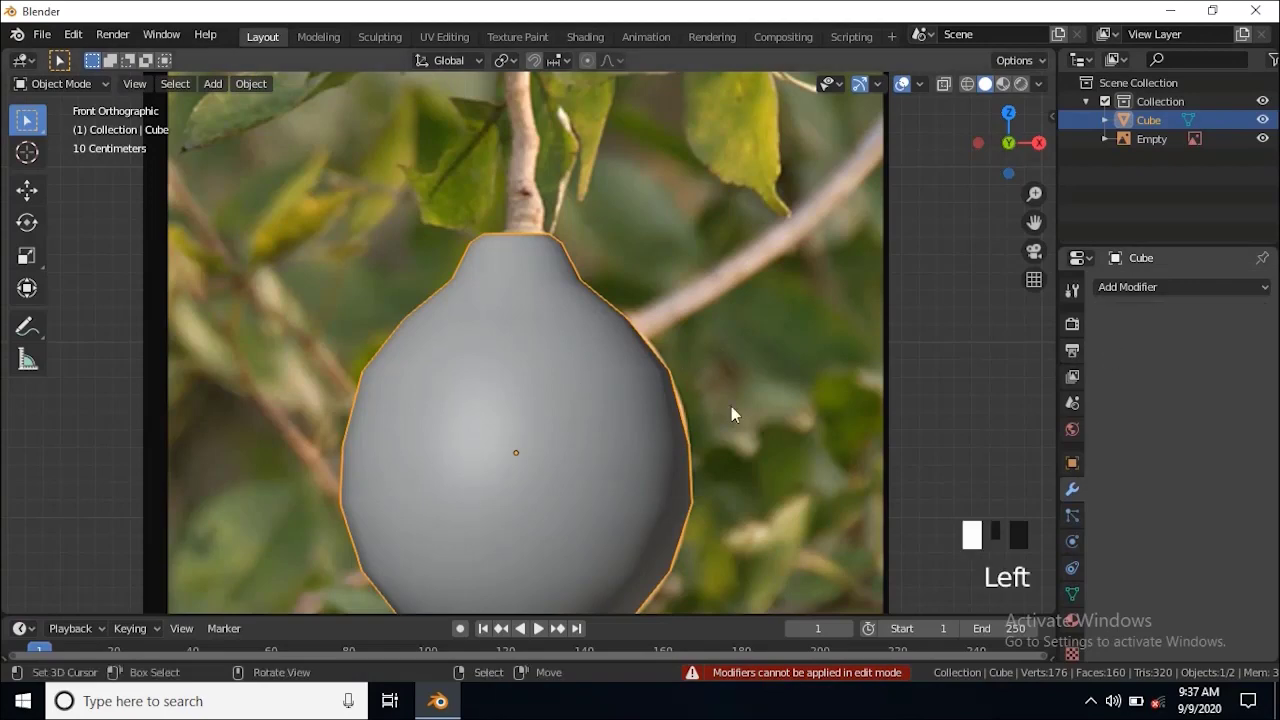
key(Tab)
key(Tab)
middle_drag(600, 366, 583, 428)
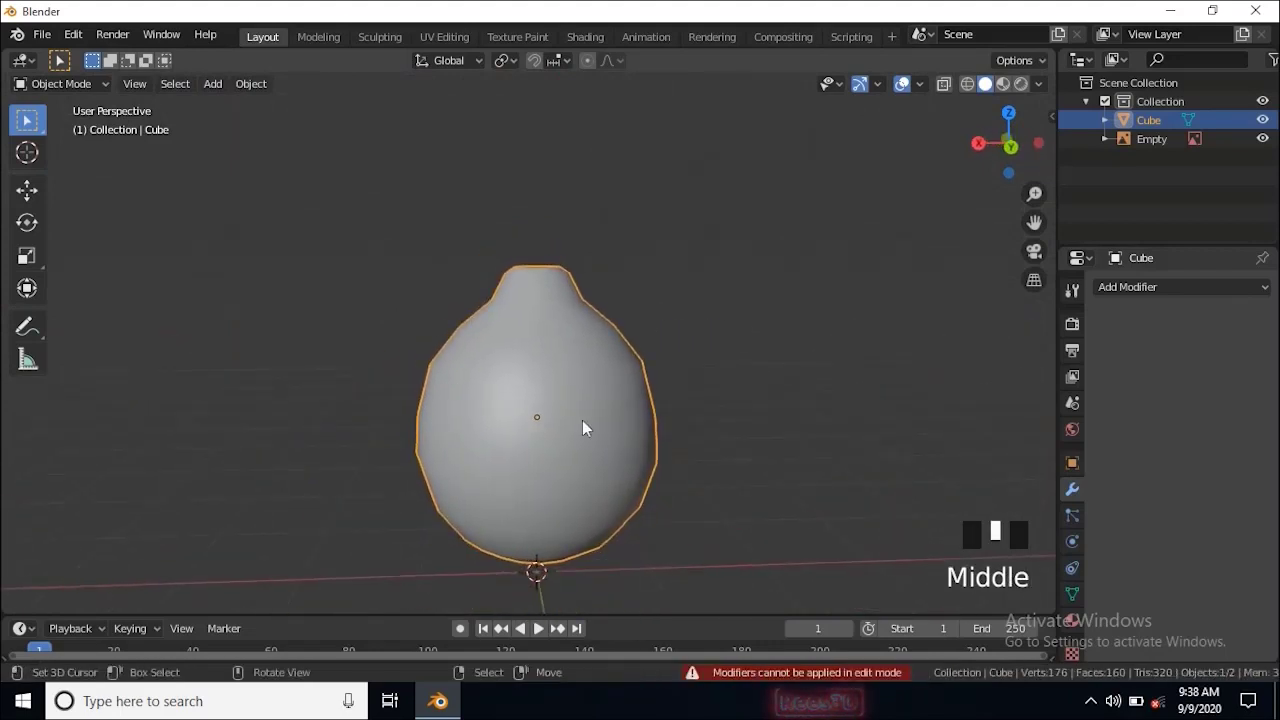
middle_drag(357, 428, 642, 470)
middle_drag(788, 470, 663, 520)
Step: Select the whole fruit mesh and fill the open holes at its top and underside with faces
key(Tab)
middle_drag(613, 441, 618, 407)
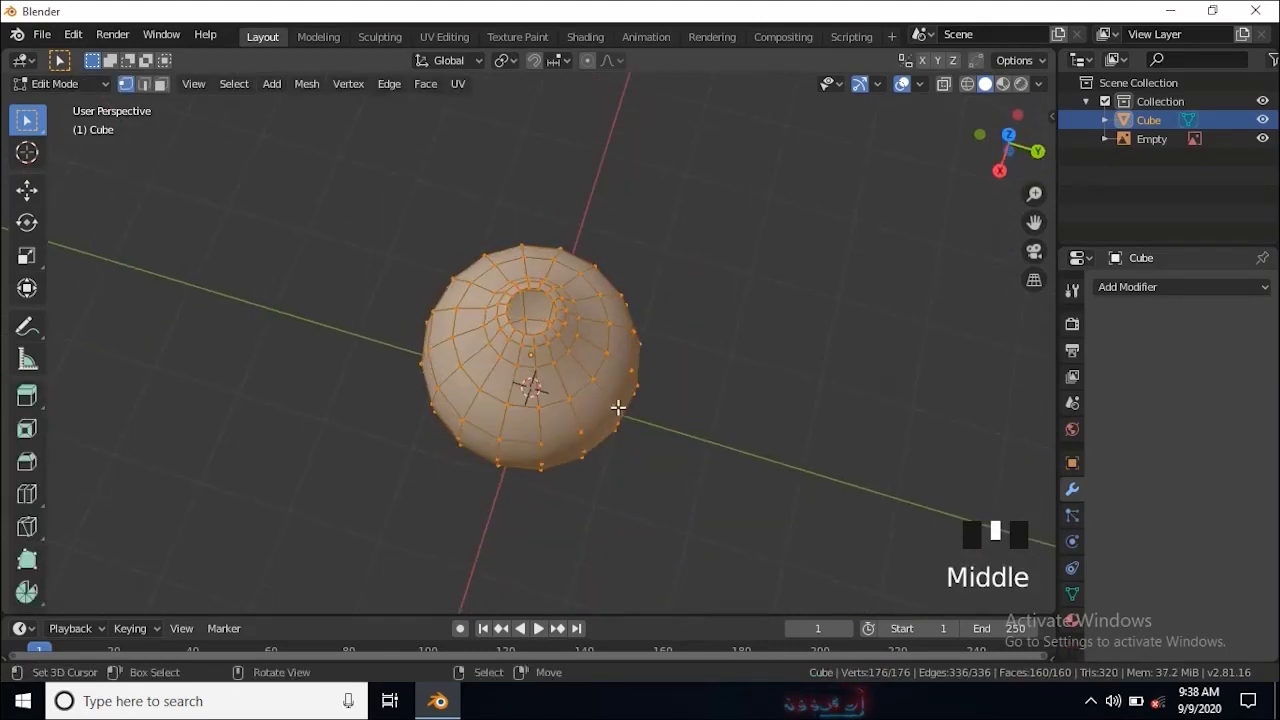
key(a)
key(f)
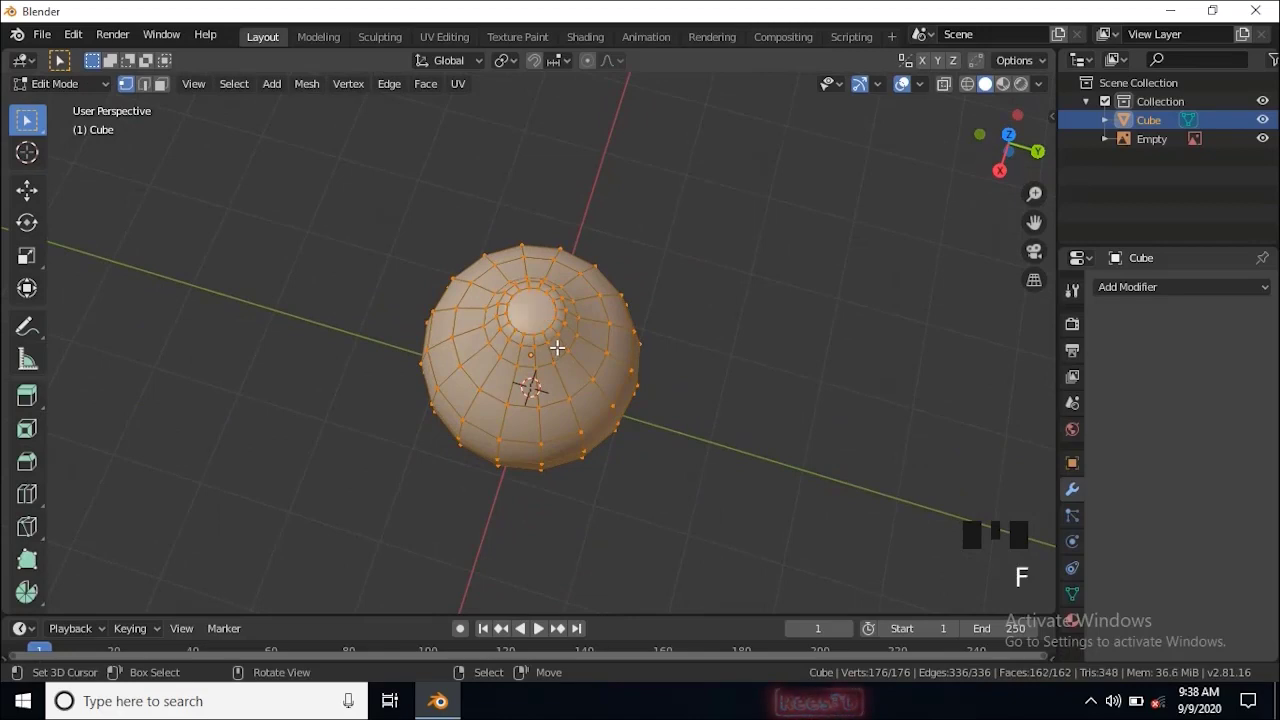
scroll(731, 374, up, 2)
middle_drag(731, 374, 712, 510)
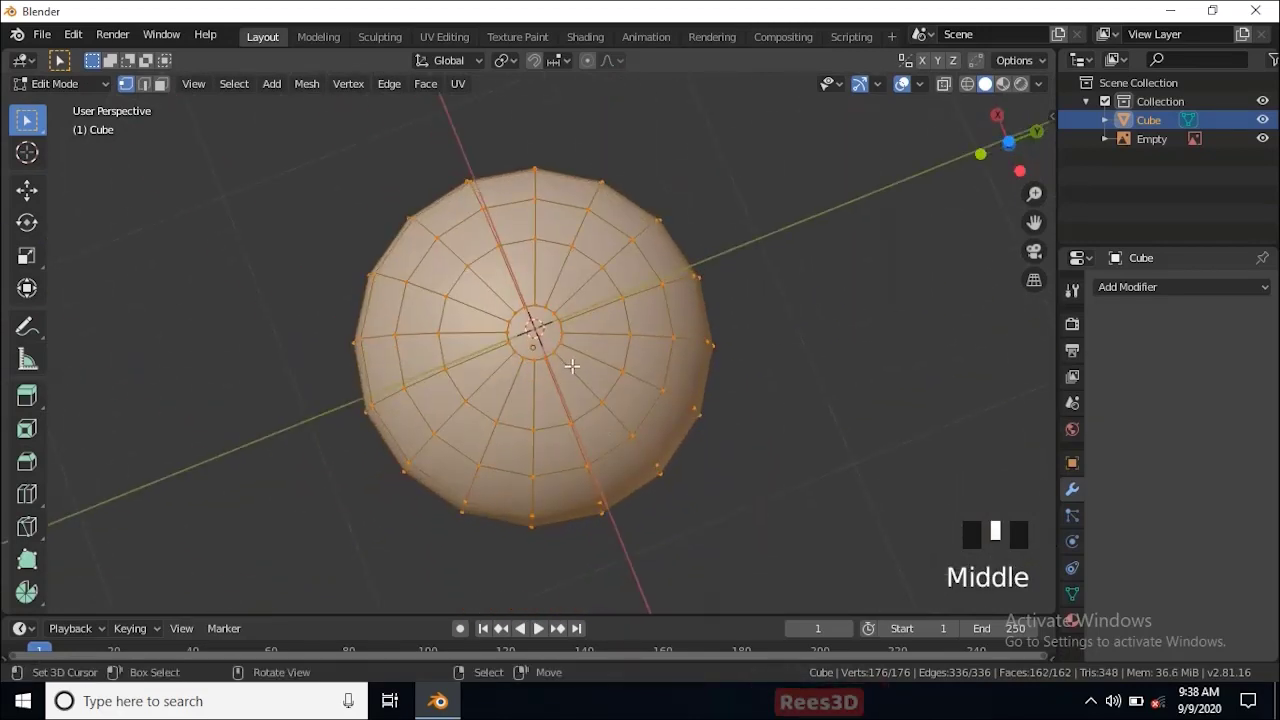
middle_drag(707, 355, 474, 263)
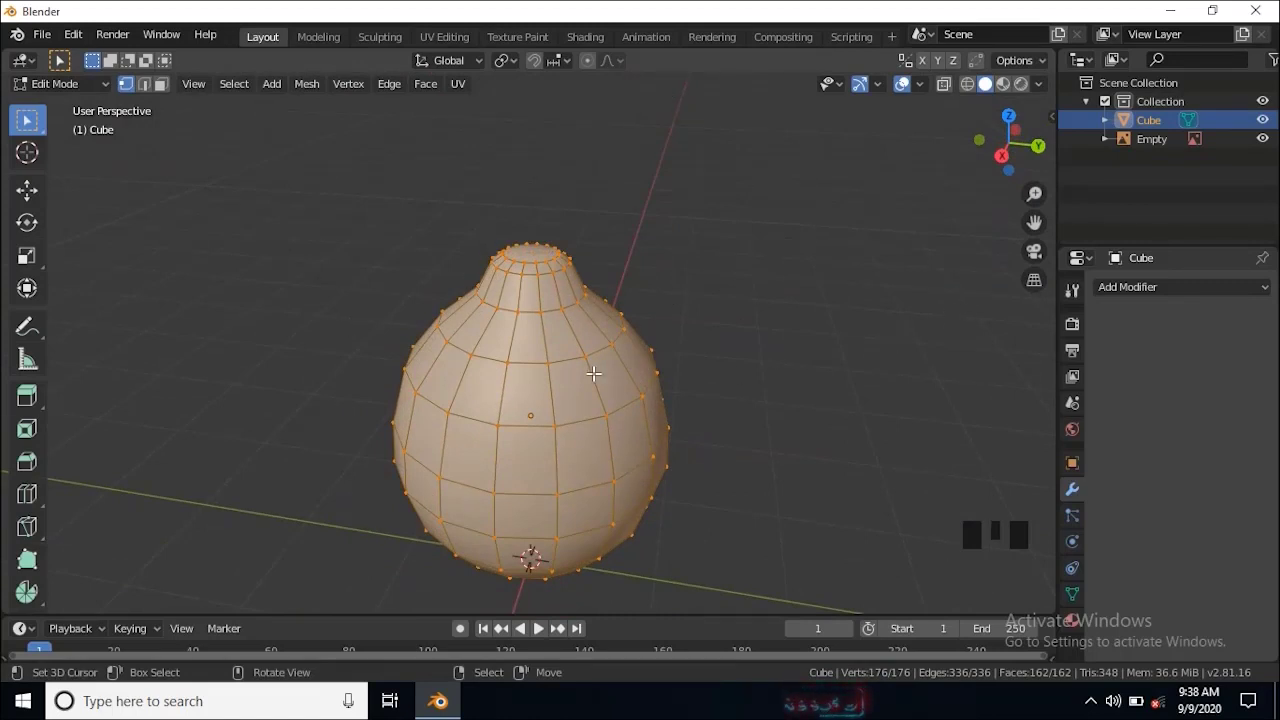
Step: Add a Catmull-Clark Subdivision Surface modifier to the fruit and apply it in Object Mode
click(1118, 288)
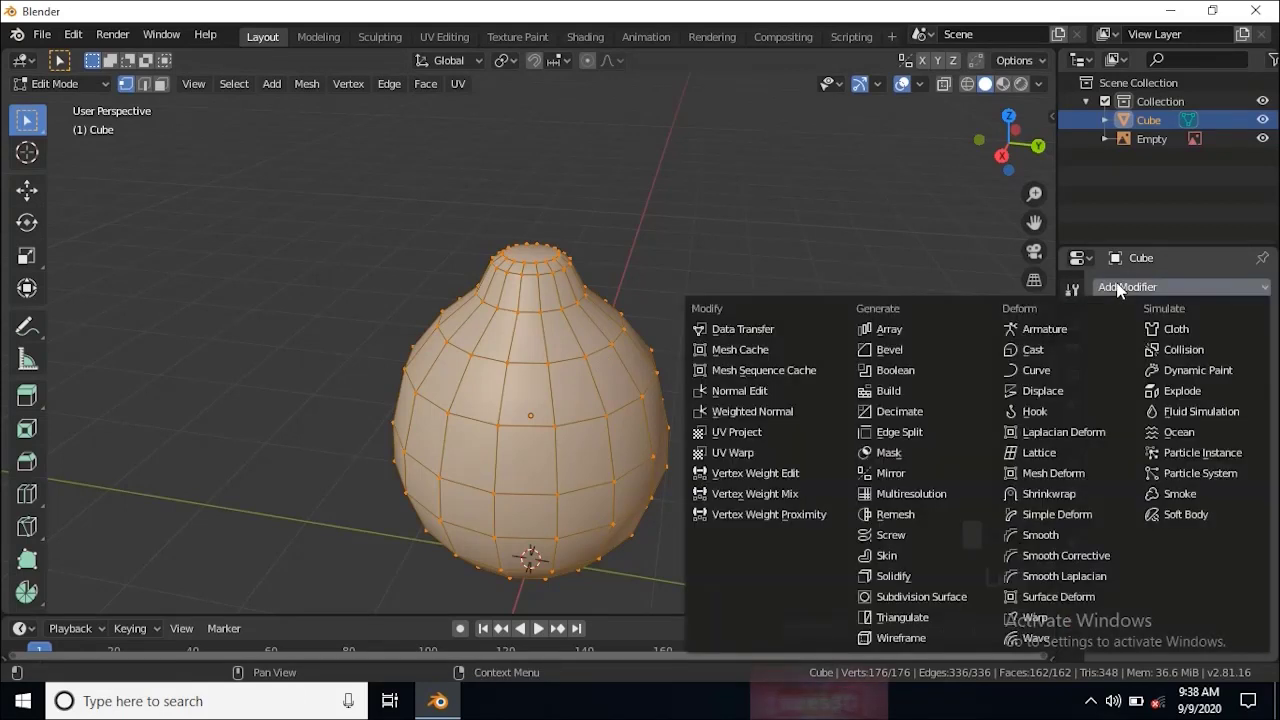
click(960, 597)
key(Tab)
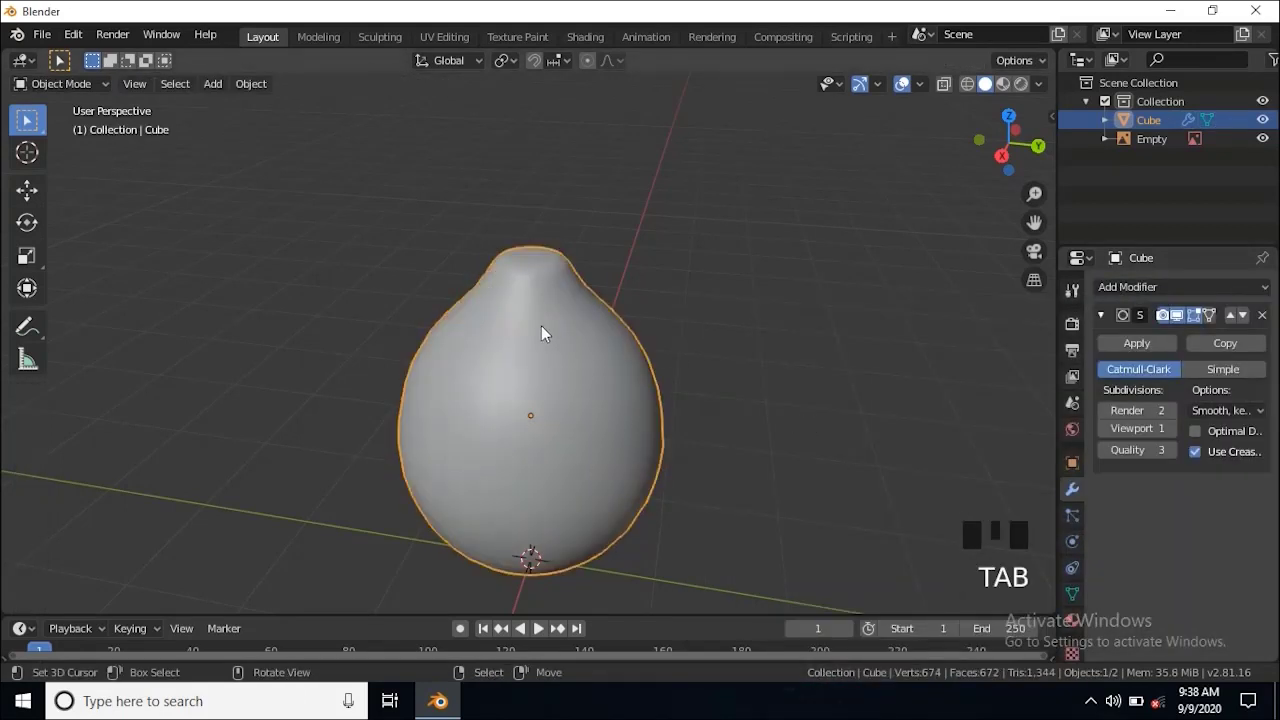
middle_drag(543, 329, 1233, 360)
click(1150, 343)
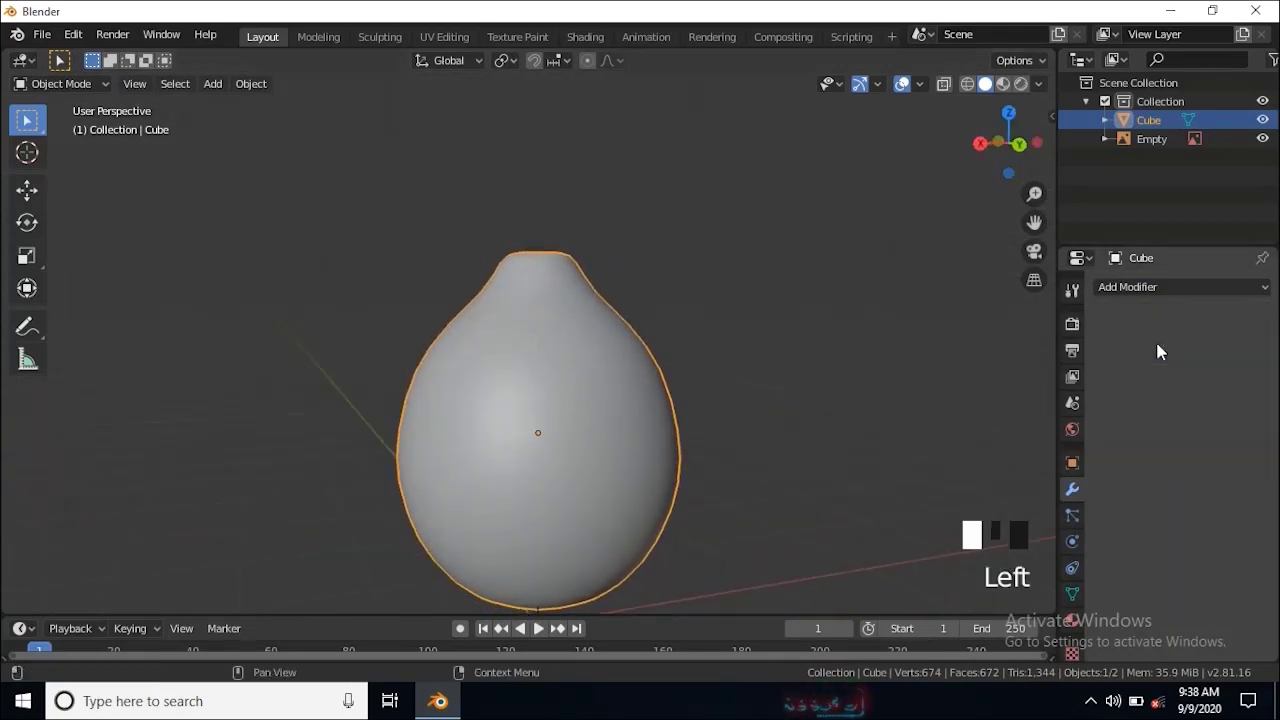
Step: Return to Edit Mode, switch to face selection and deselect the entire fruit mesh
middle_drag(741, 474, 561, 287)
key(Tab)
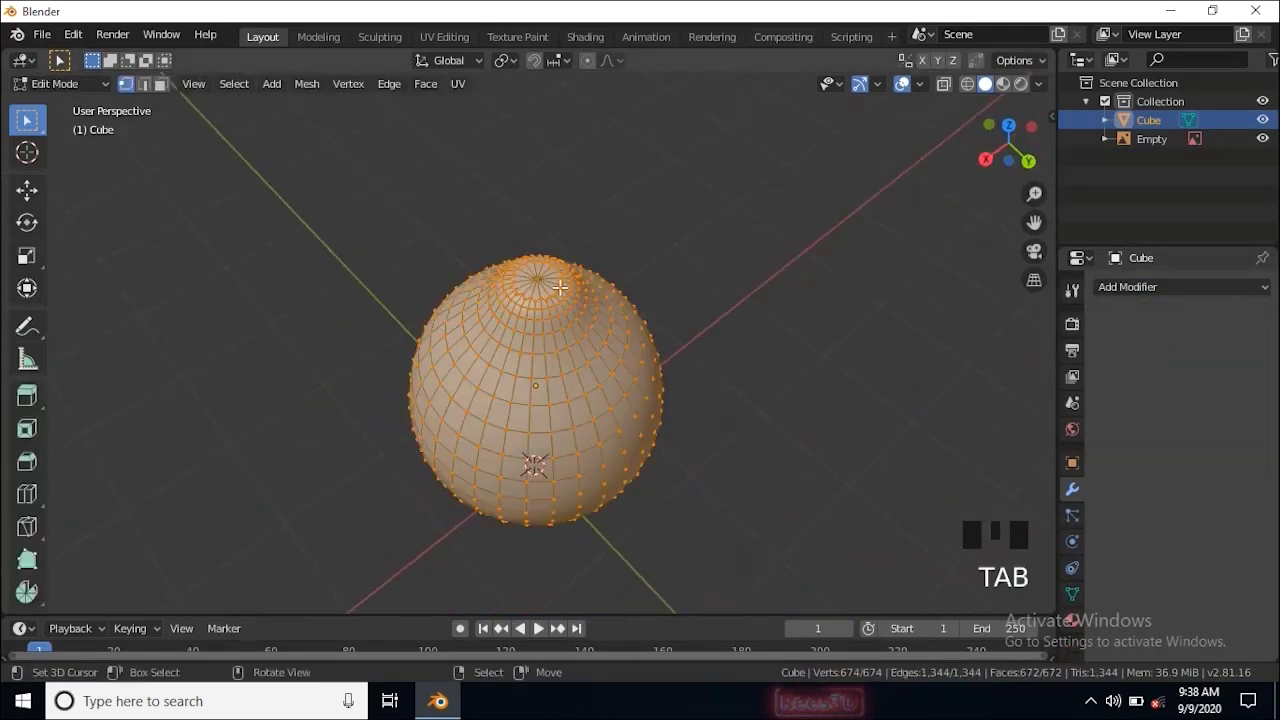
scroll(531, 295, up, 2)
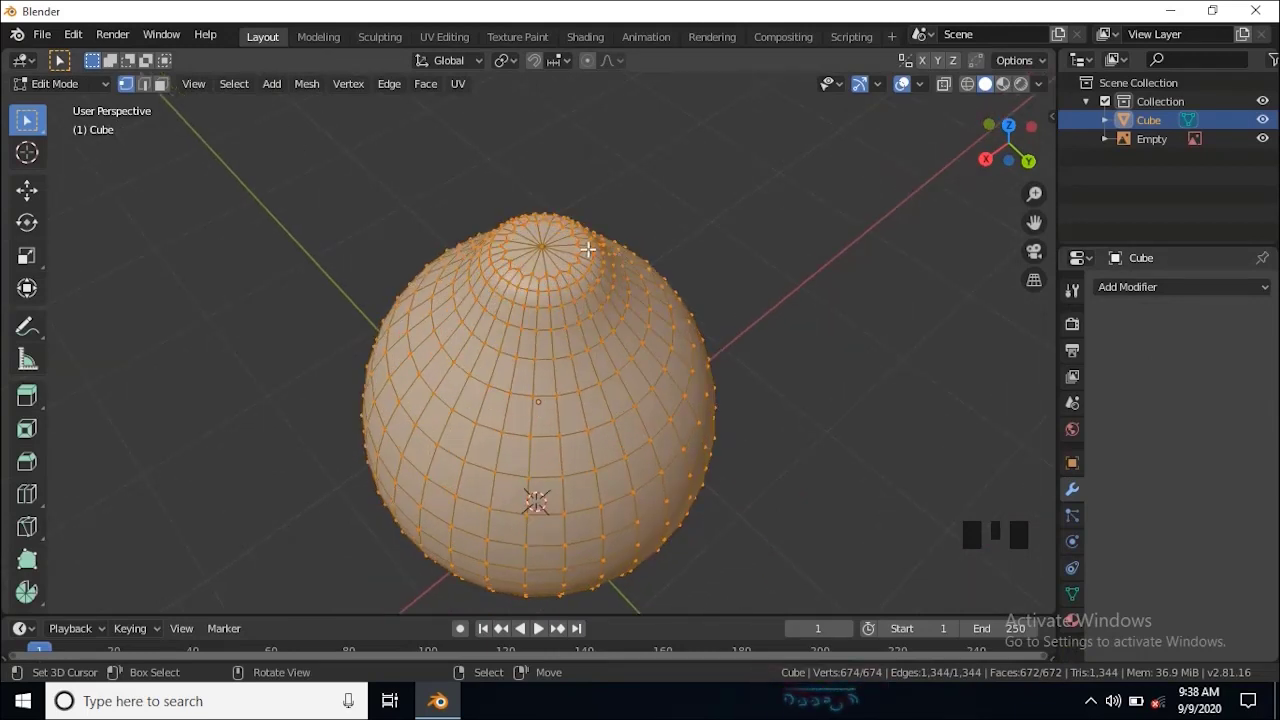
key(3)
click(164, 92)
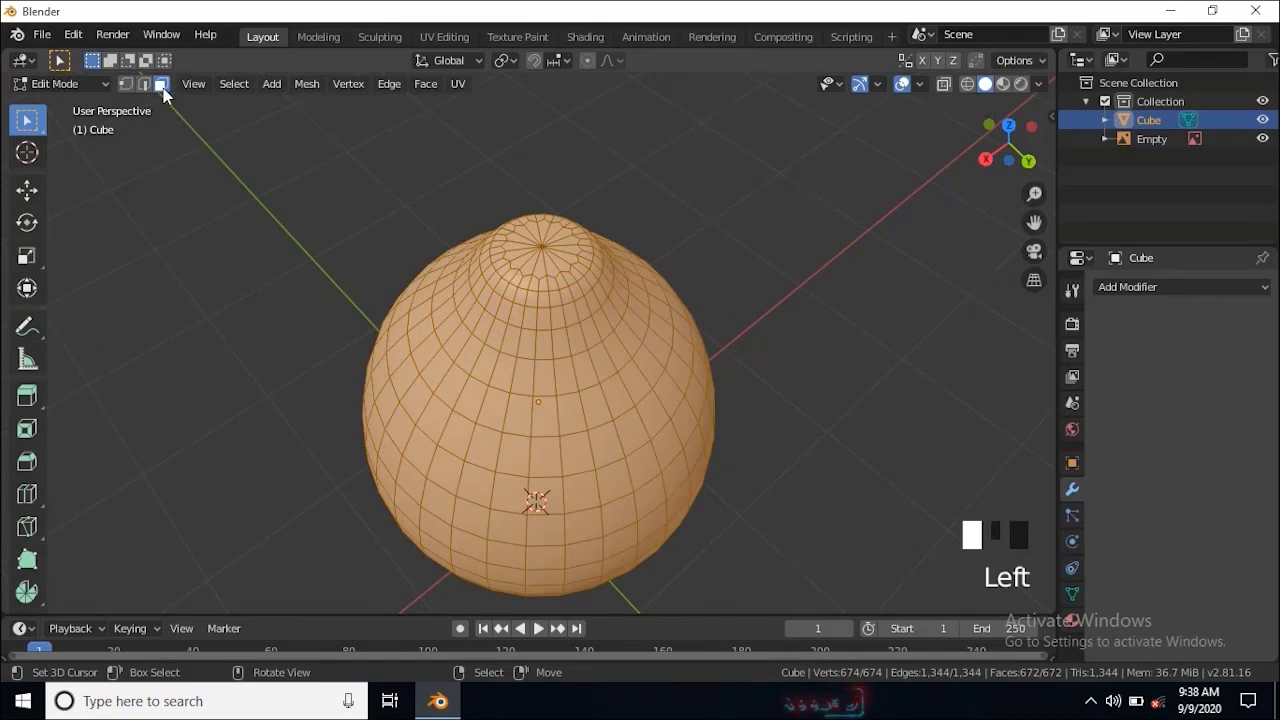
middle_drag(838, 326, 751, 363)
scroll(599, 318, up, 2)
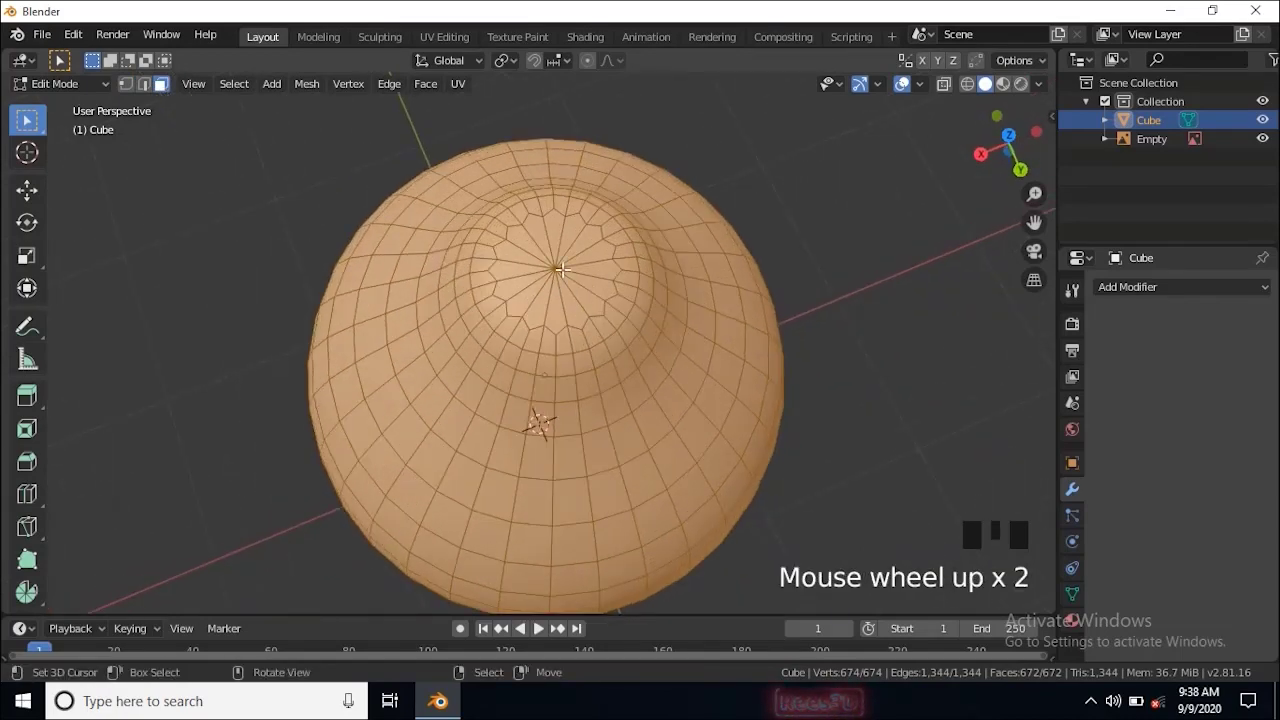
key(c)
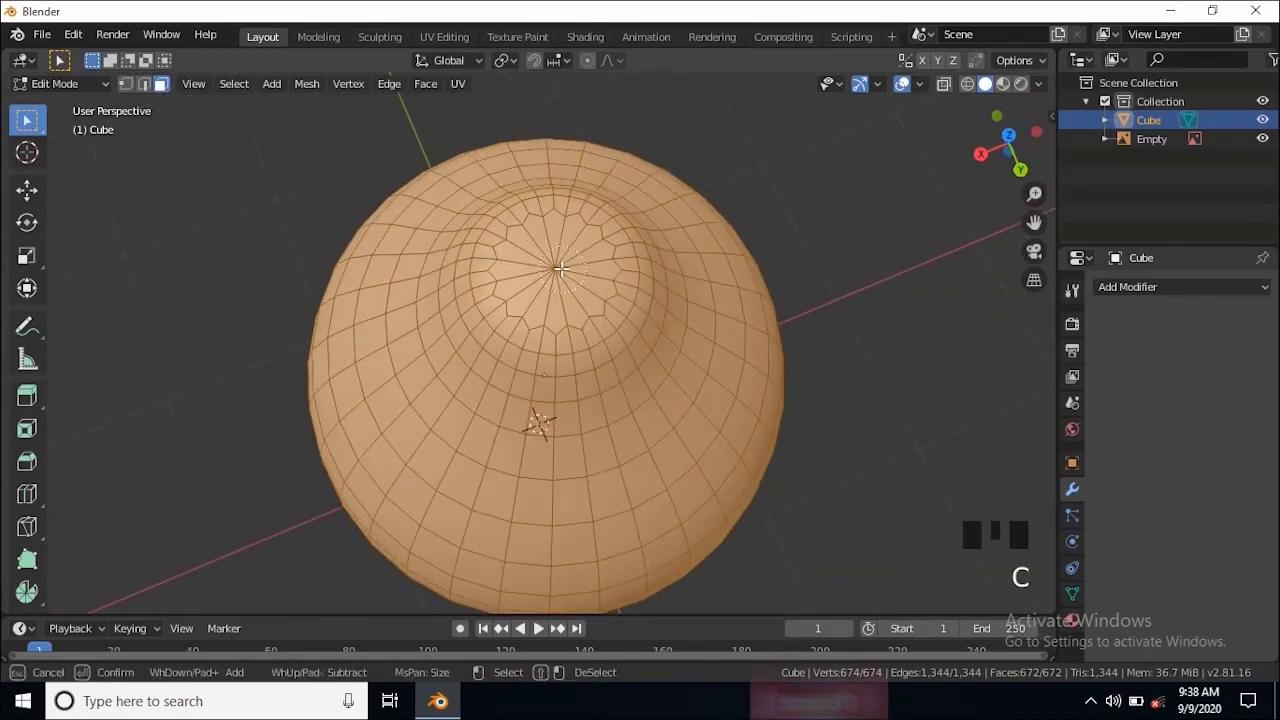
right_click(507, 272)
key(a)
key(a)
key(a)
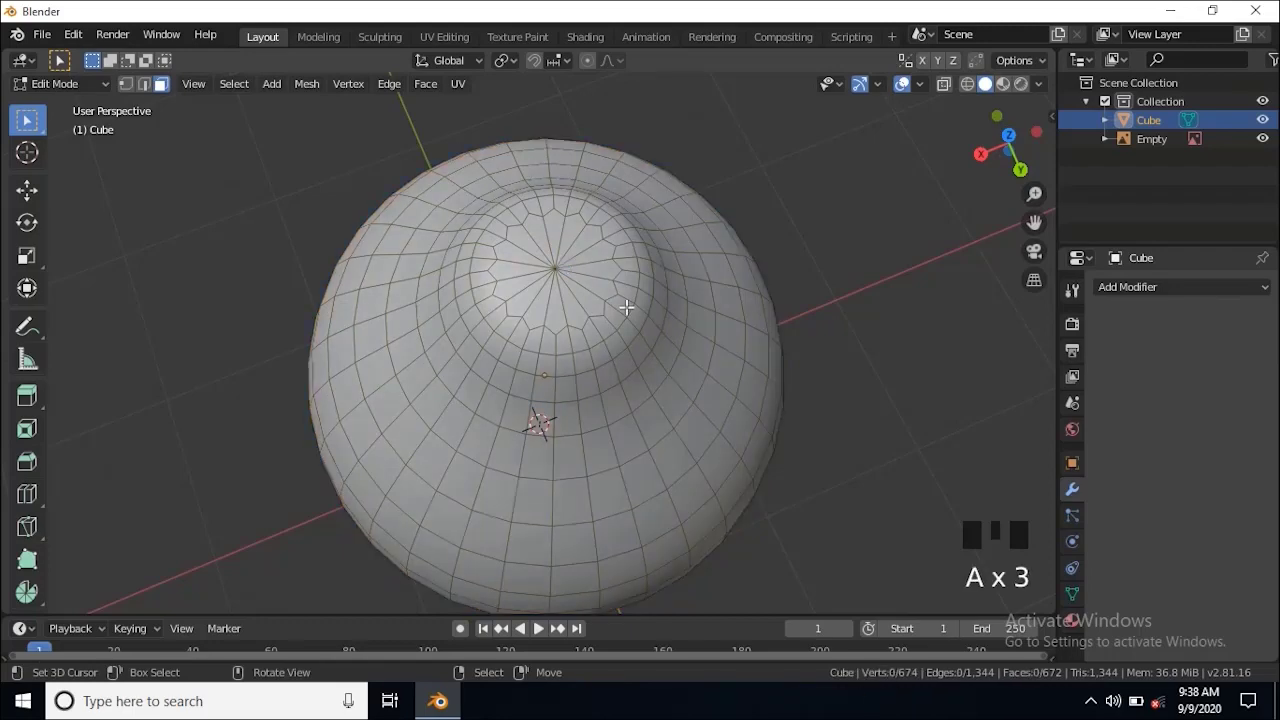
middle_drag(626, 307, 569, 322)
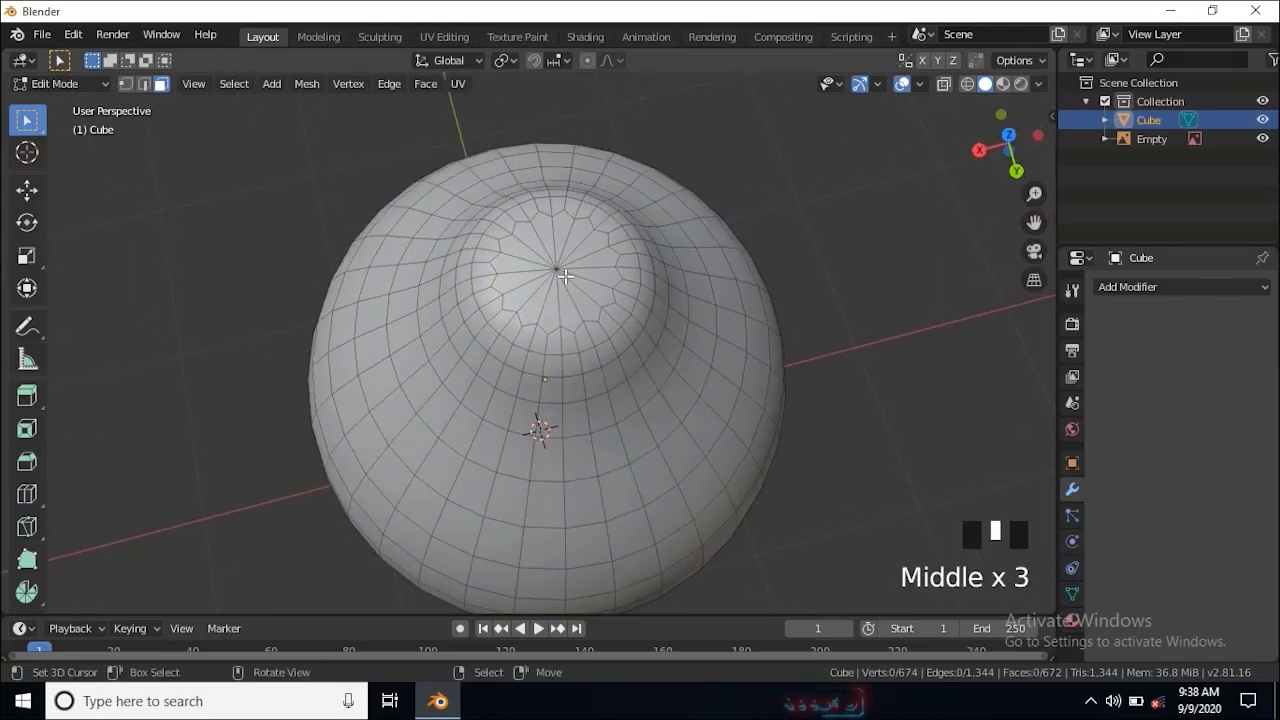
Step: Circle-select the ring of faces around the fruit's top pole and dissolve their vertices into one flat cap
key(c)
drag(562, 275, 535, 271)
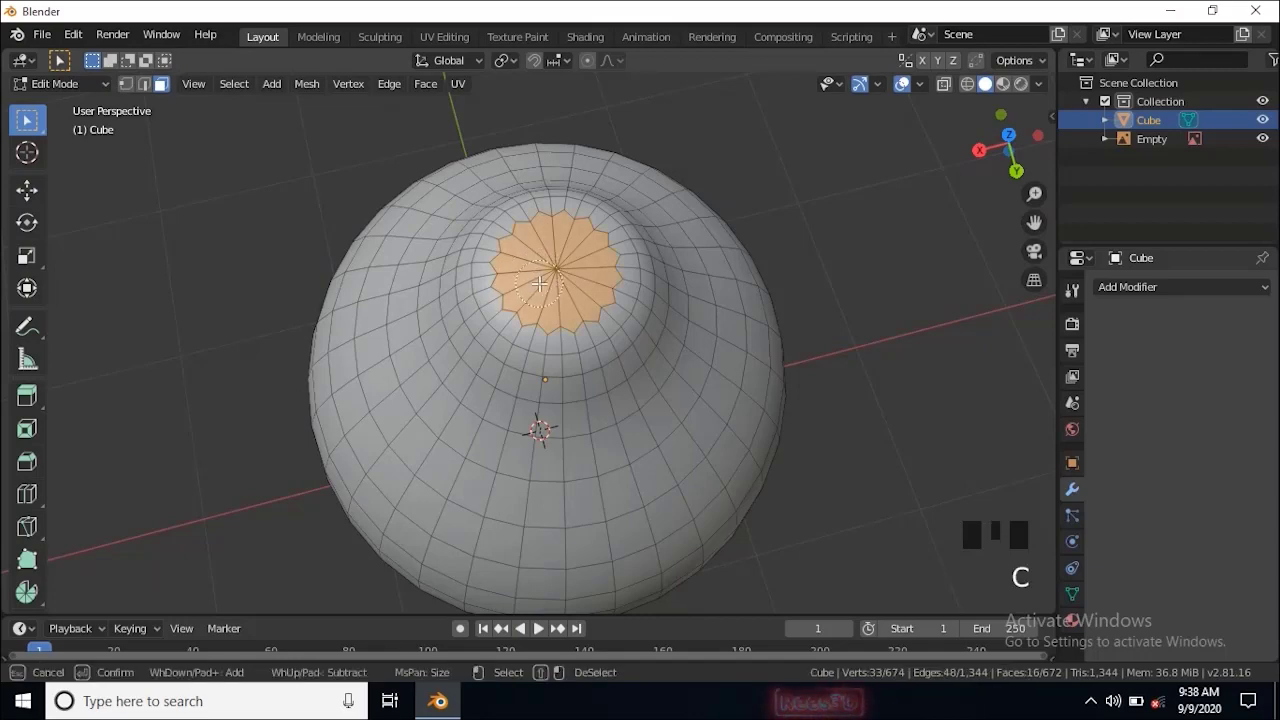
key(Escape)
middle_drag(690, 292, 540, 223)
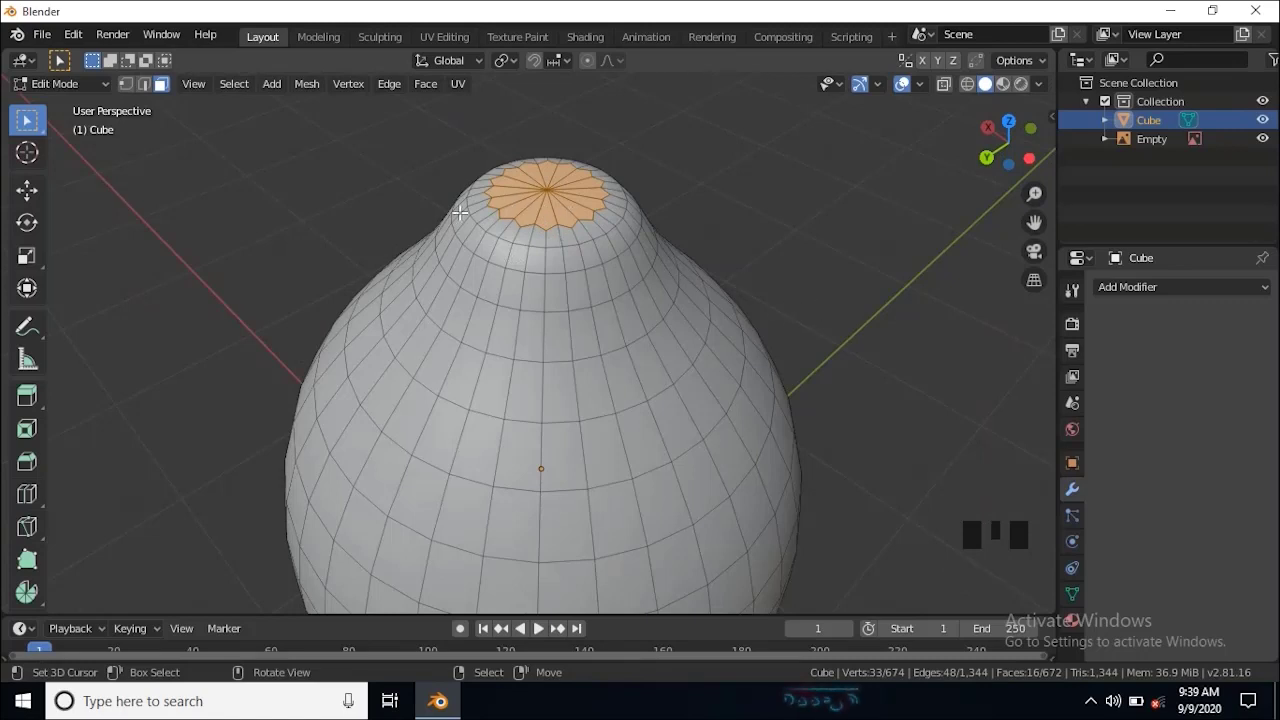
key(x)
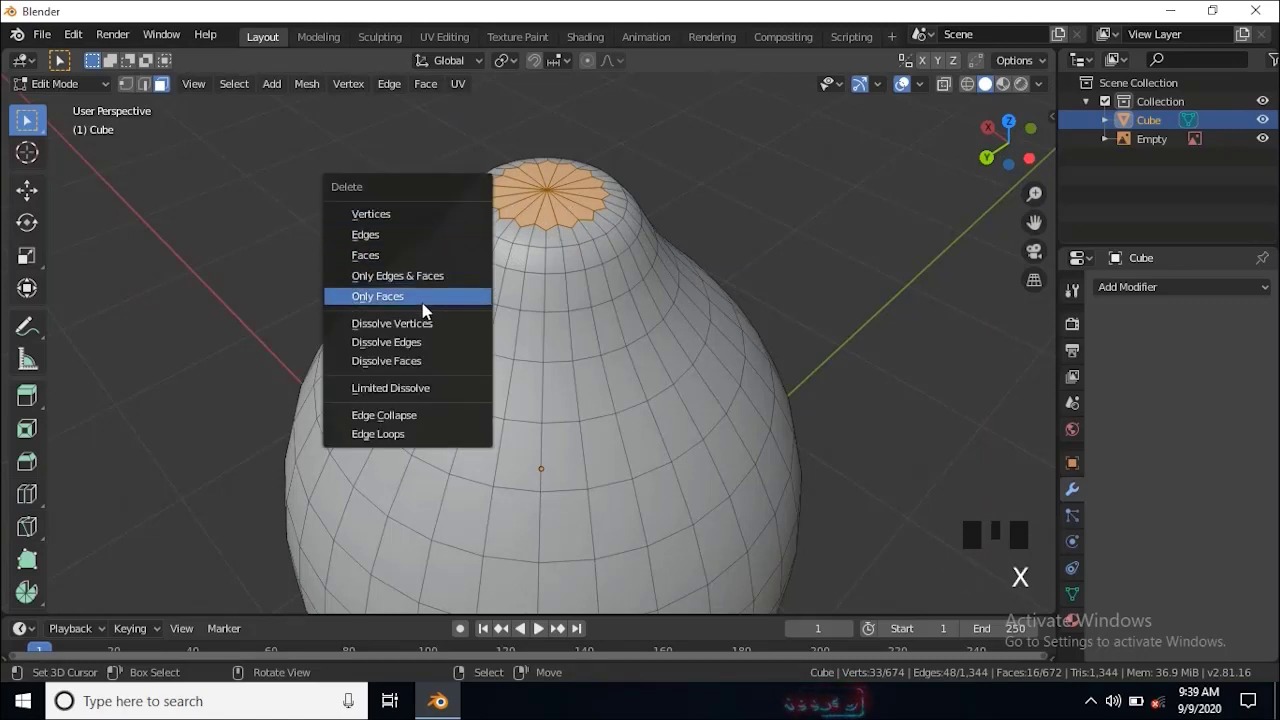
click(424, 324)
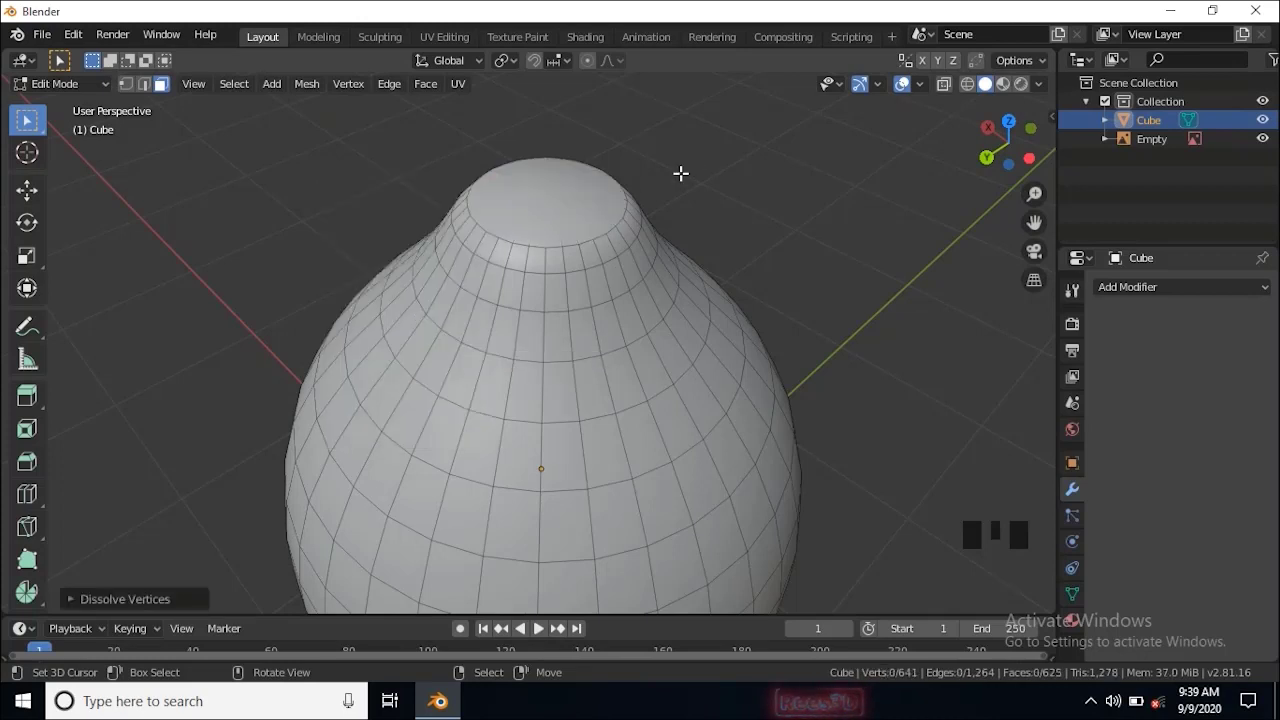
Step: Select the flat cap face on top of the fruit and scale it down to roughly the stem's width
right_click(544, 202)
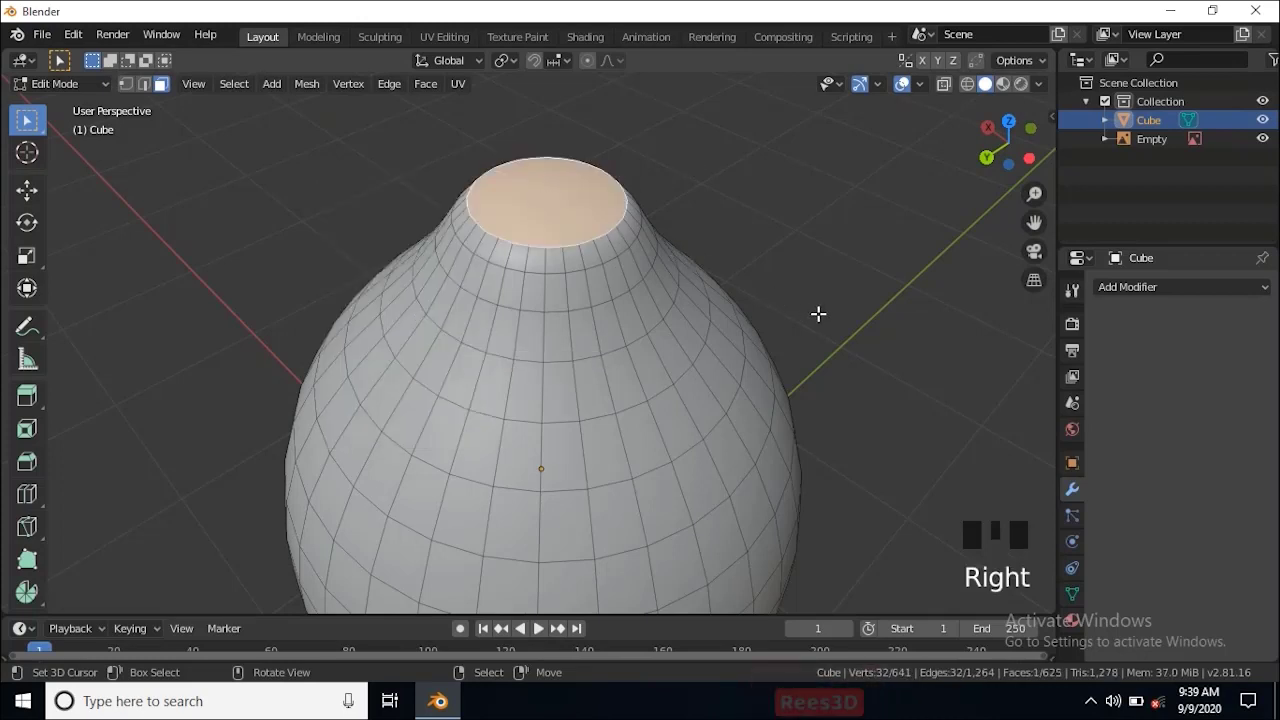
key(s)
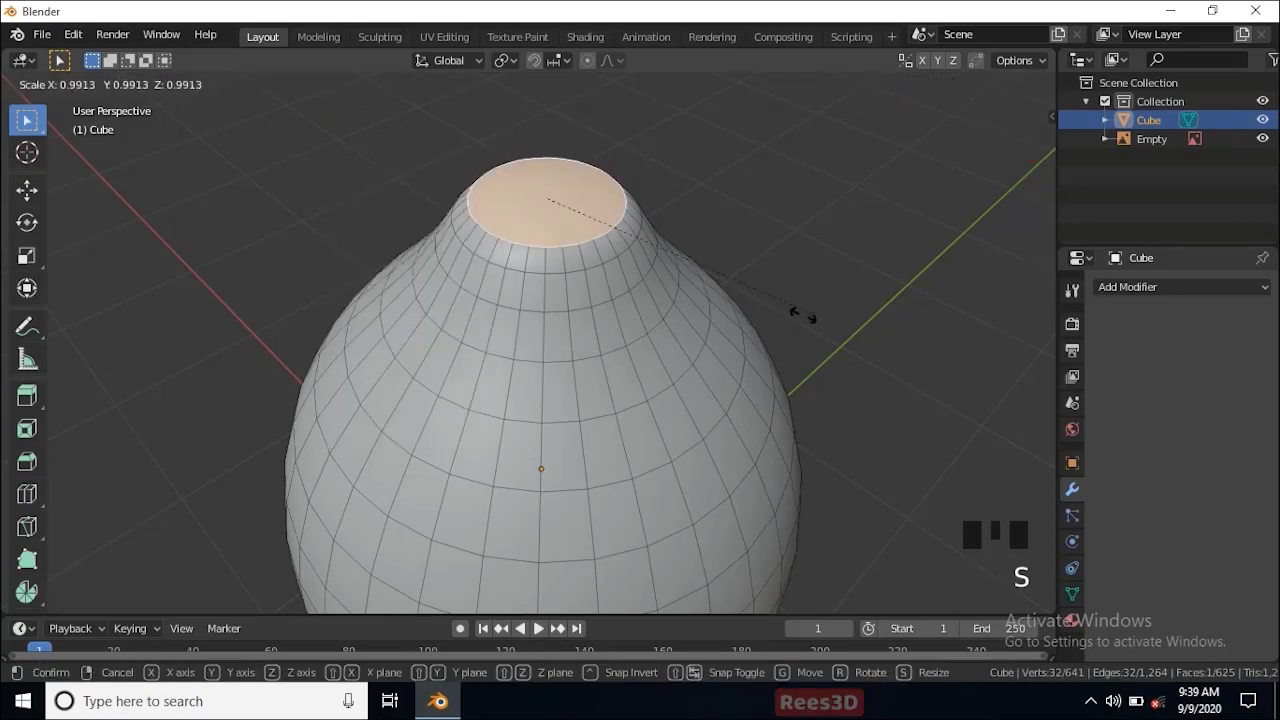
click(771, 307)
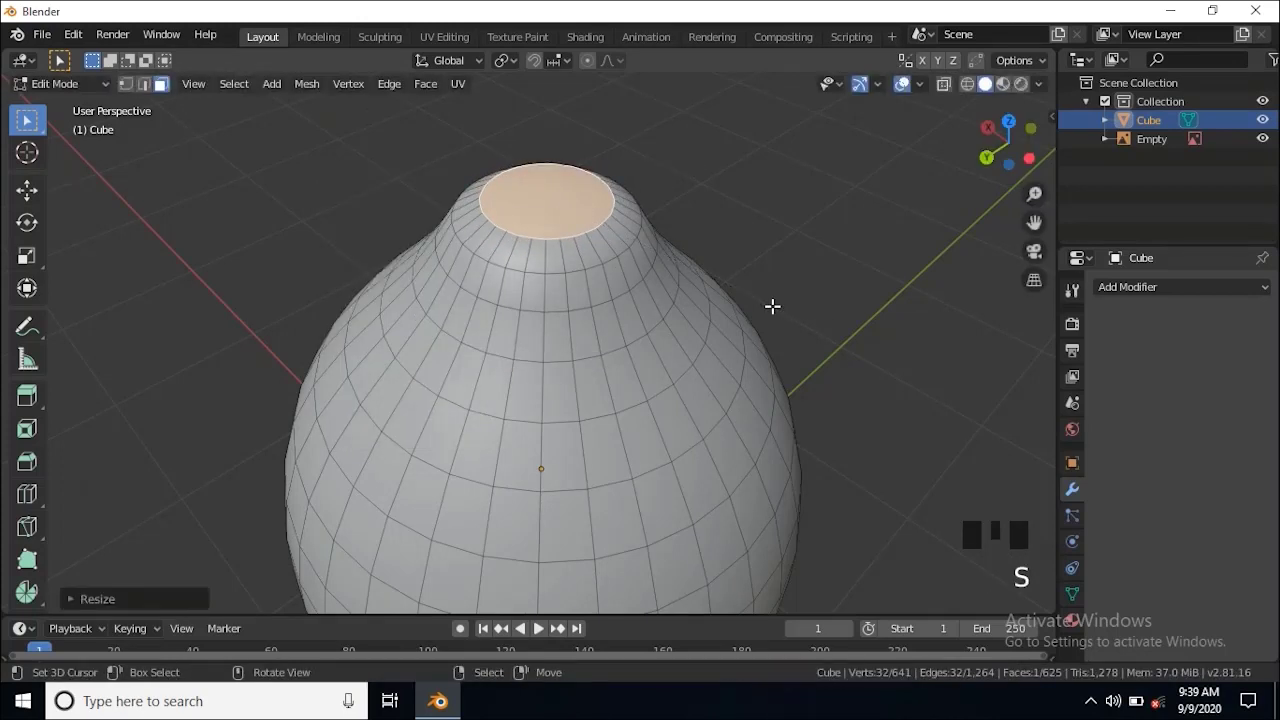
key(g)
click(771, 304)
key(s)
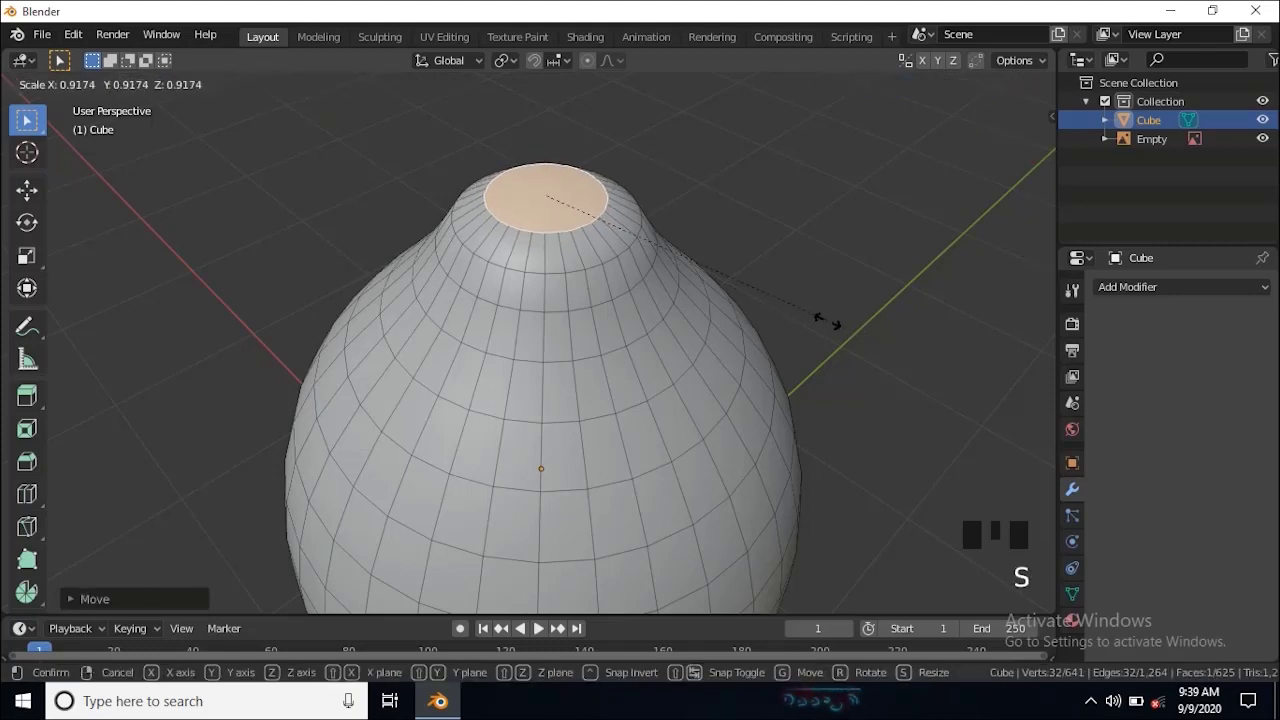
click(812, 319)
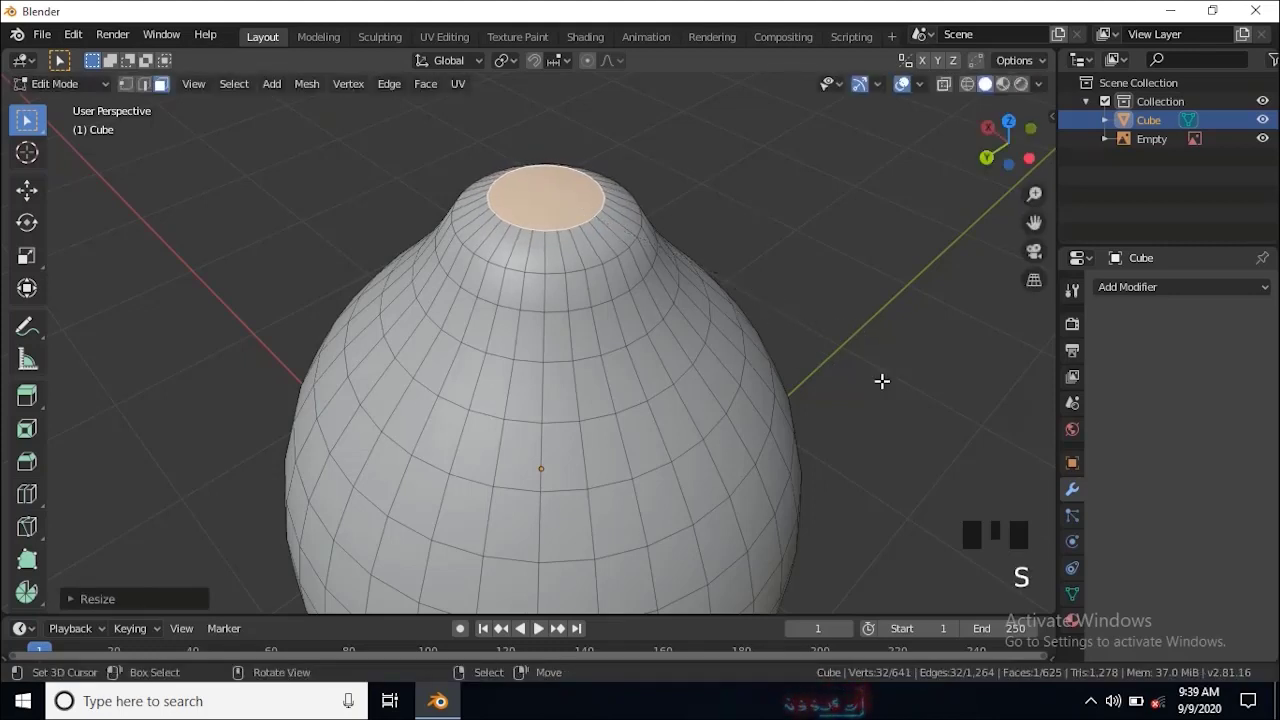
key(s)
click(810, 364)
key(s)
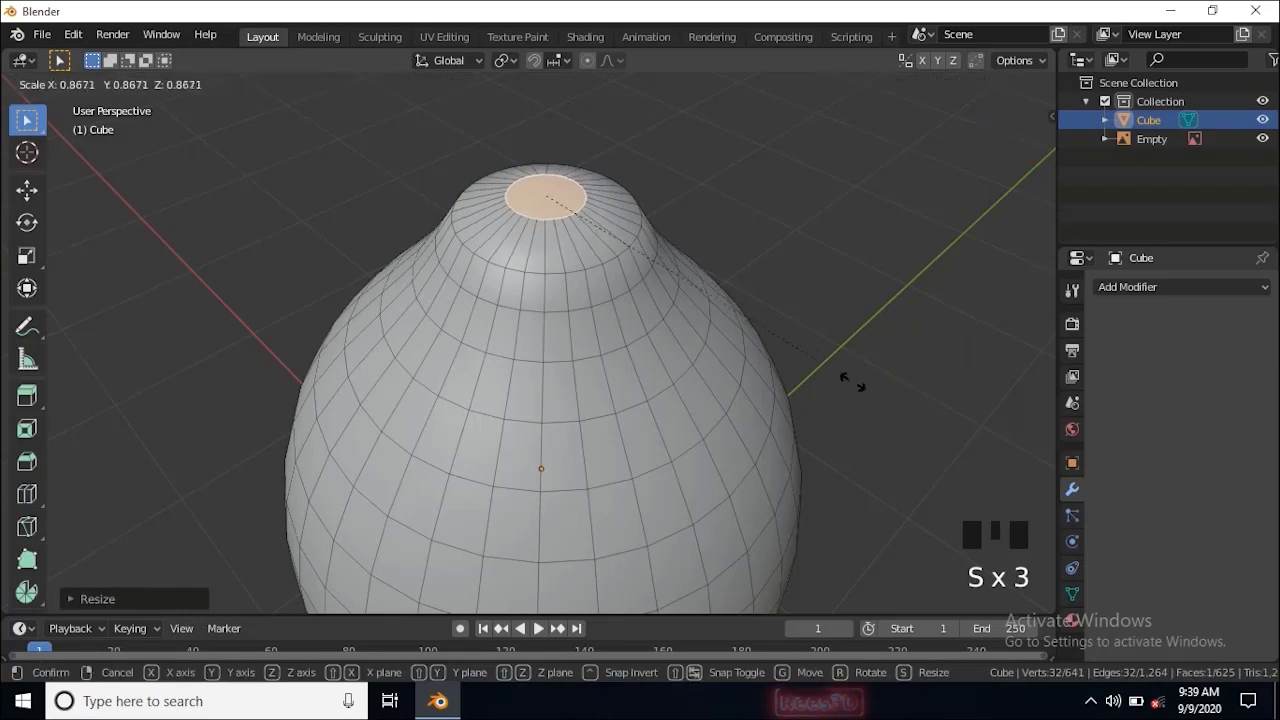
click(840, 378)
Step: Extrude the cap face upward about 0.21 m in front view to start the stem
key(grave)
click(654, 322)
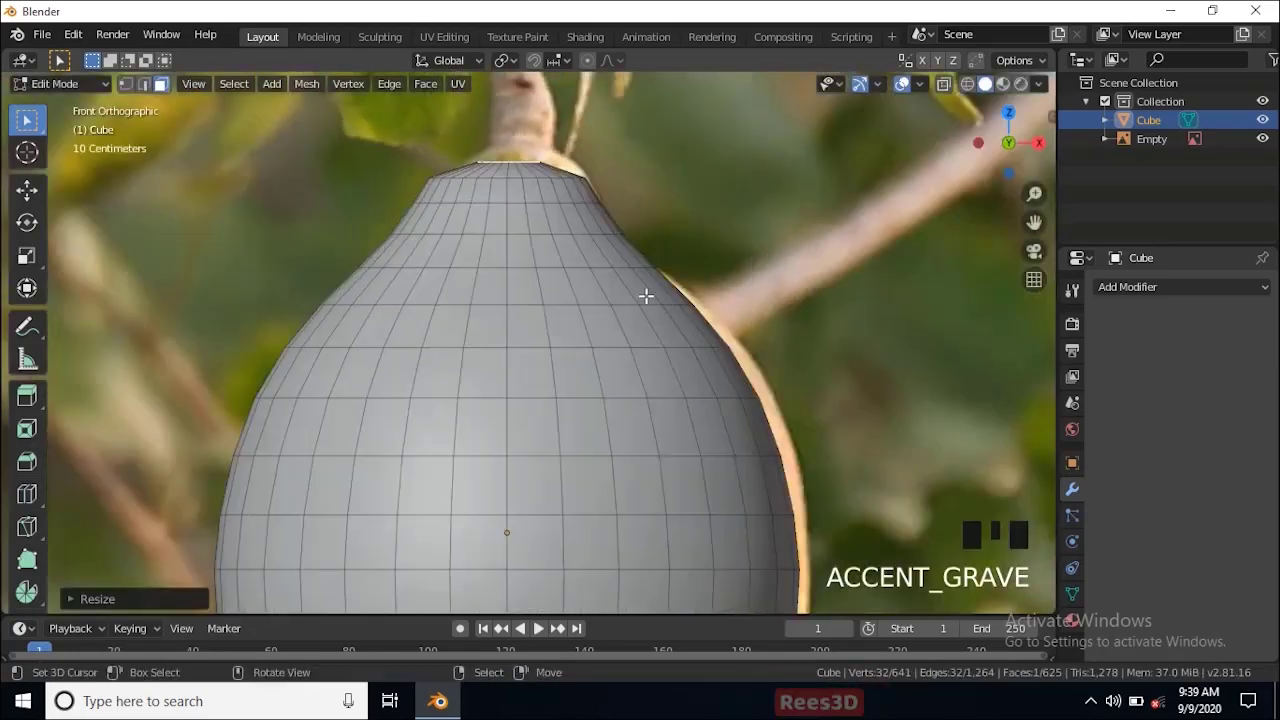
key(e)
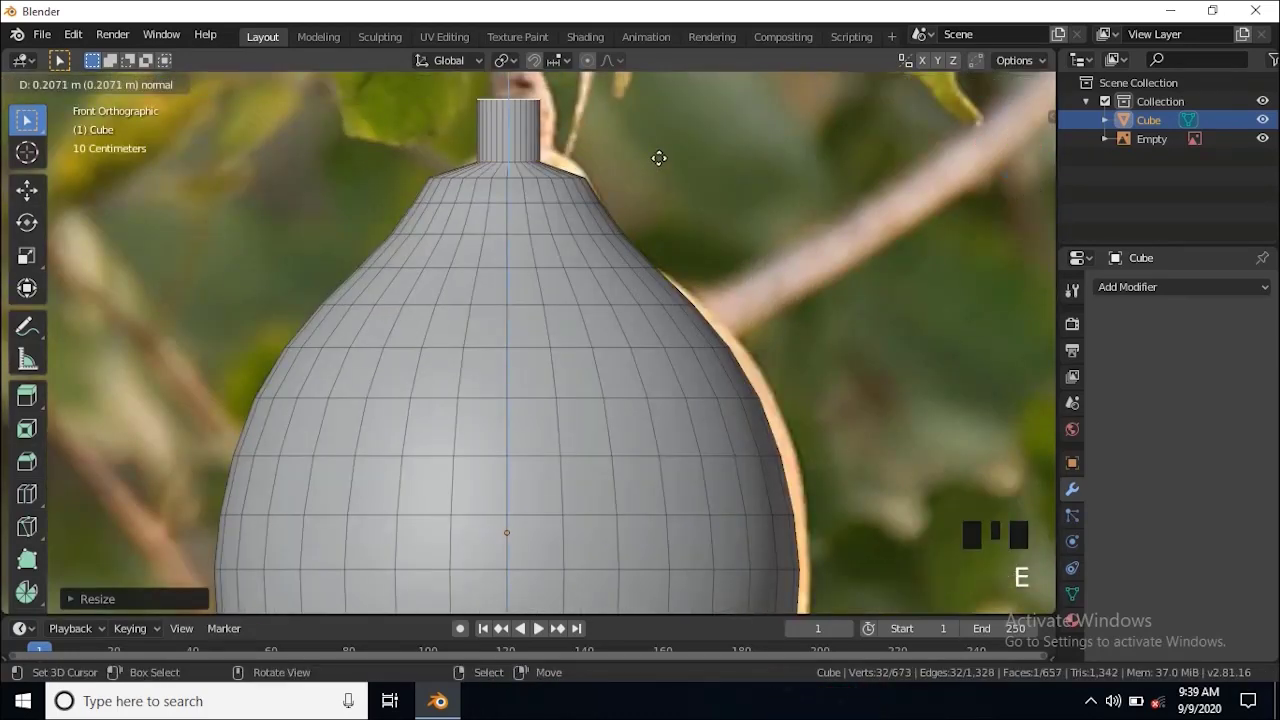
click(660, 157)
key(a)
middle_drag(660, 159, 685, 270)
key(grave)
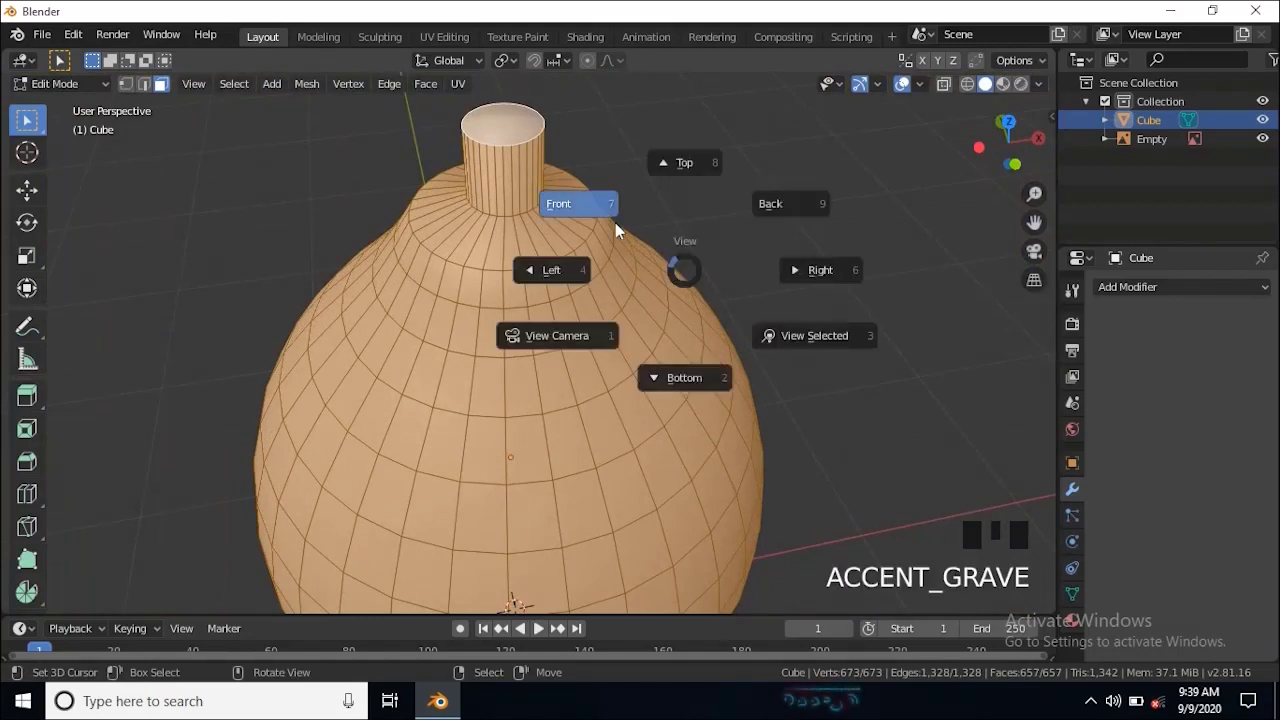
click(615, 223)
middle_drag(615, 223, 668, 338)
key(grave)
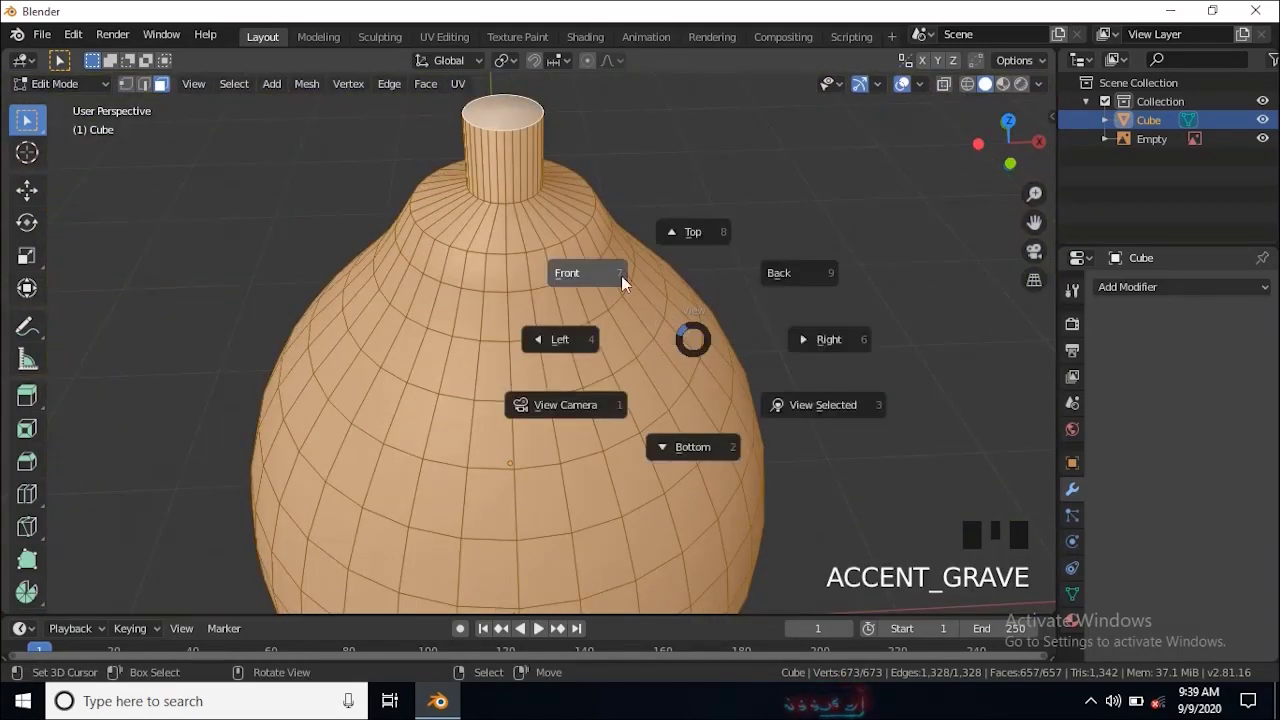
click(605, 268)
shift+middle_drag(620, 223, 644, 300)
scroll(644, 300, down, 4)
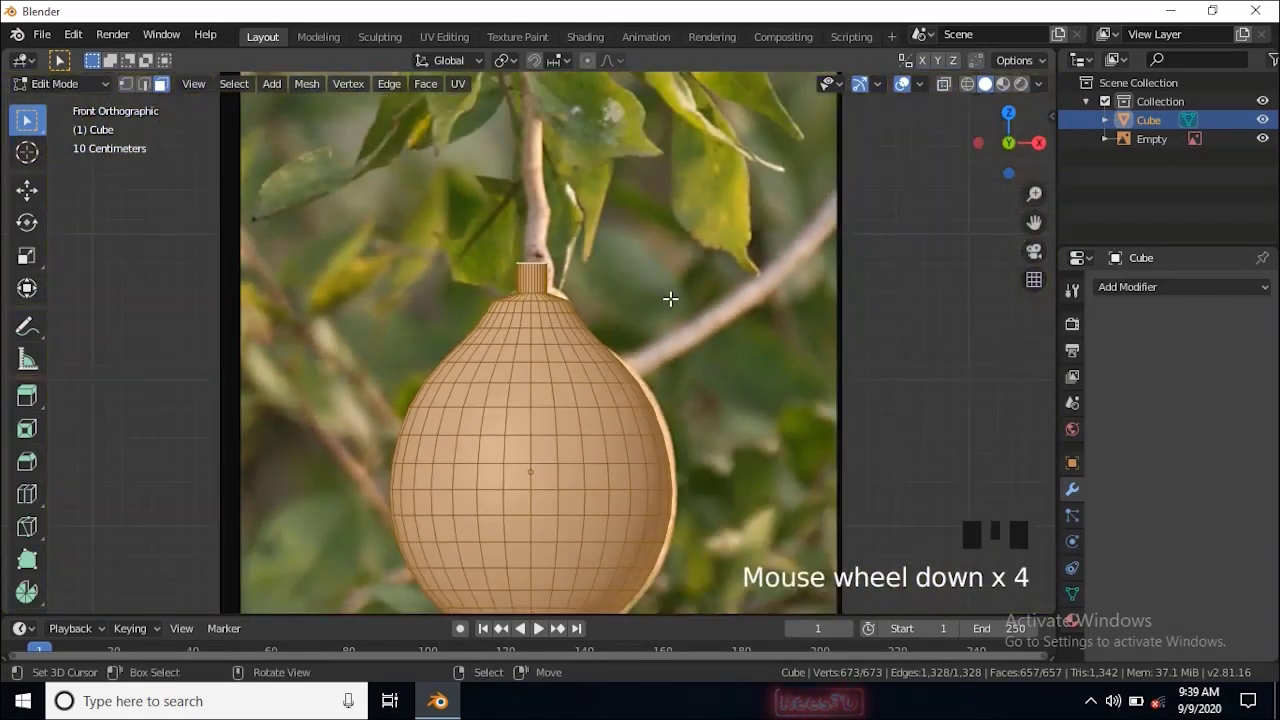
key(e)
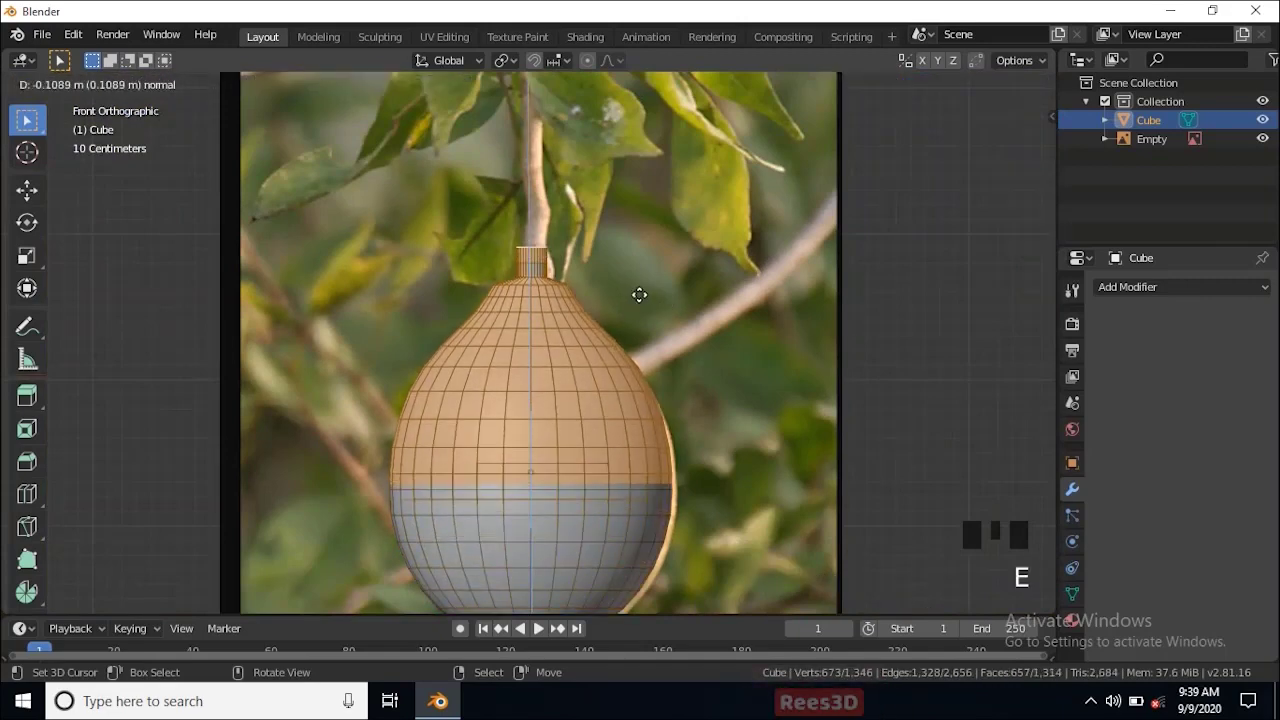
right_click(640, 296)
Step: Try to box-select the stem's upper faces, extrude them upward and tilt the new section
right_click(519, 261)
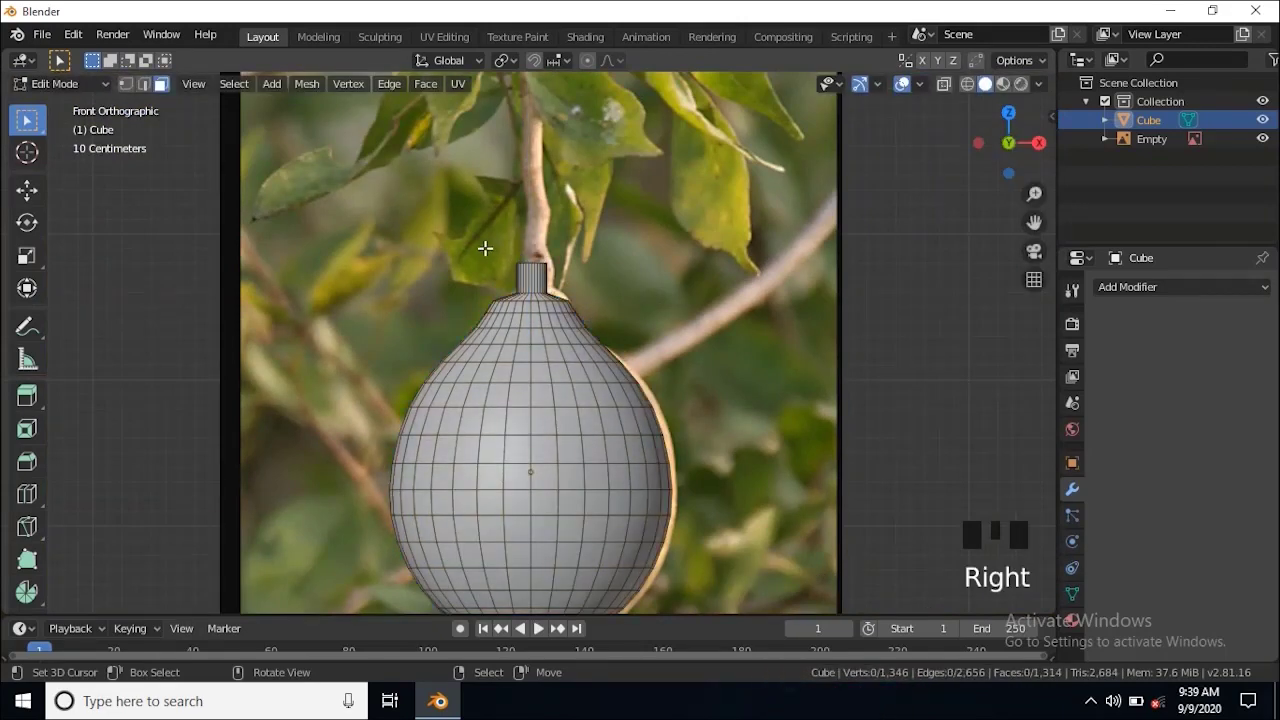
key(b)
drag(446, 217, 629, 268)
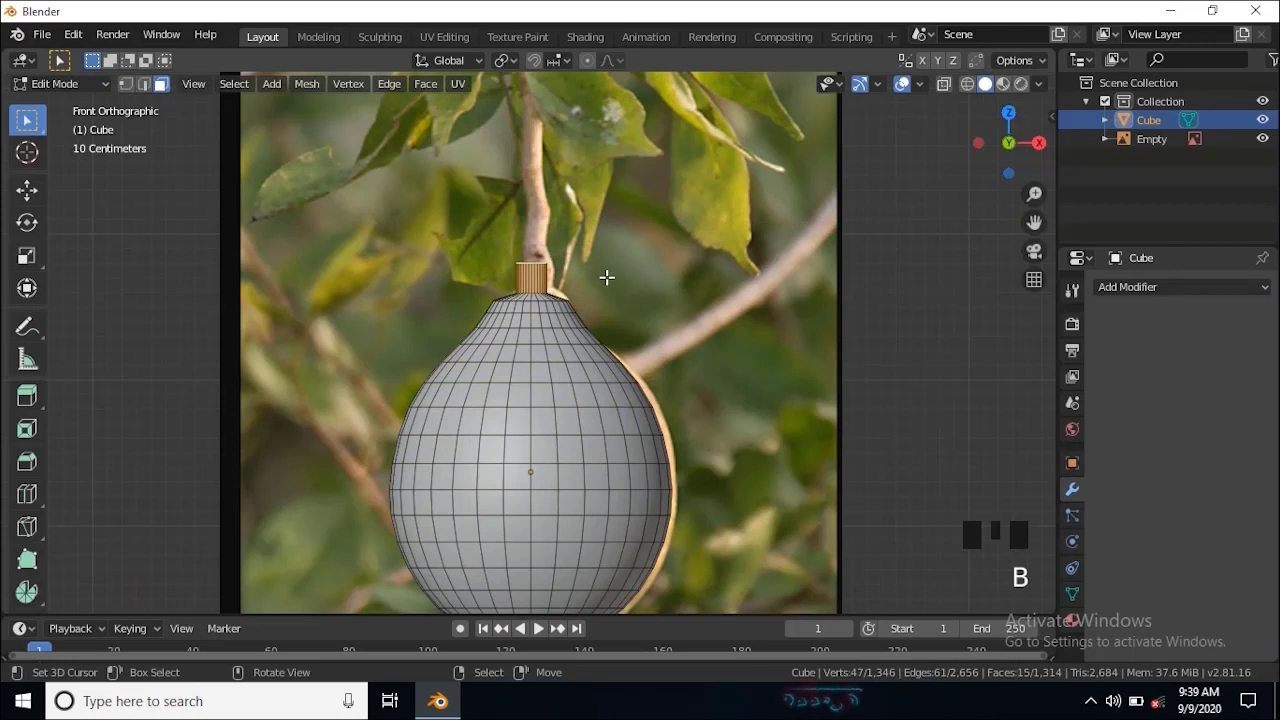
key(e)
click(616, 249)
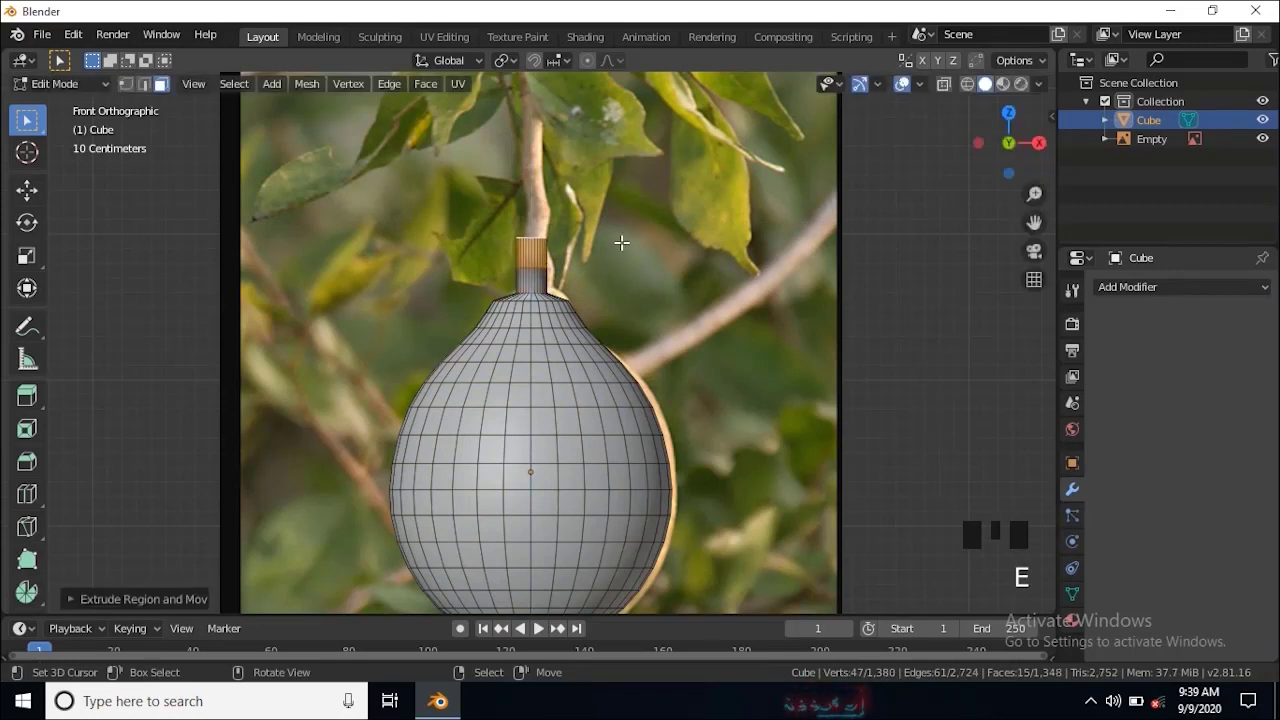
key(r)
click(645, 266)
Step: Try to lengthen the tilted stem with two more extrusions and a rotation, and check its shape in perspective
key(e)
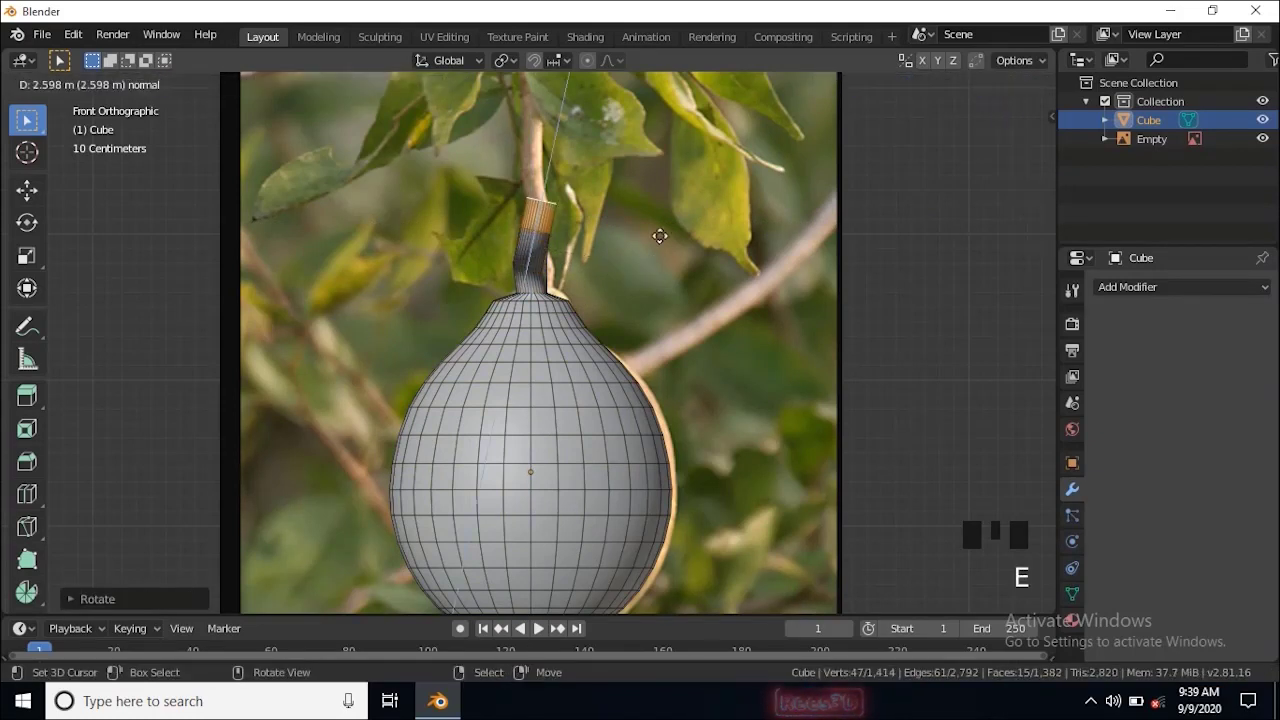
click(660, 234)
key(e)
click(626, 191)
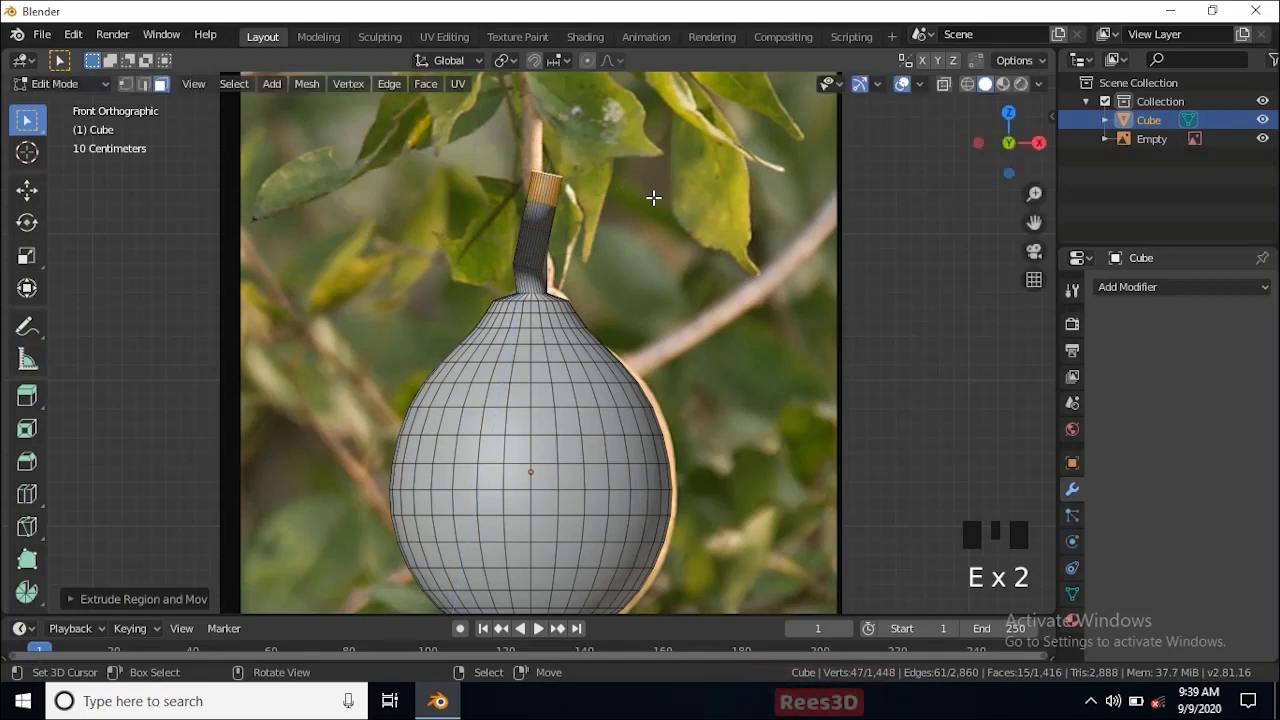
key(r)
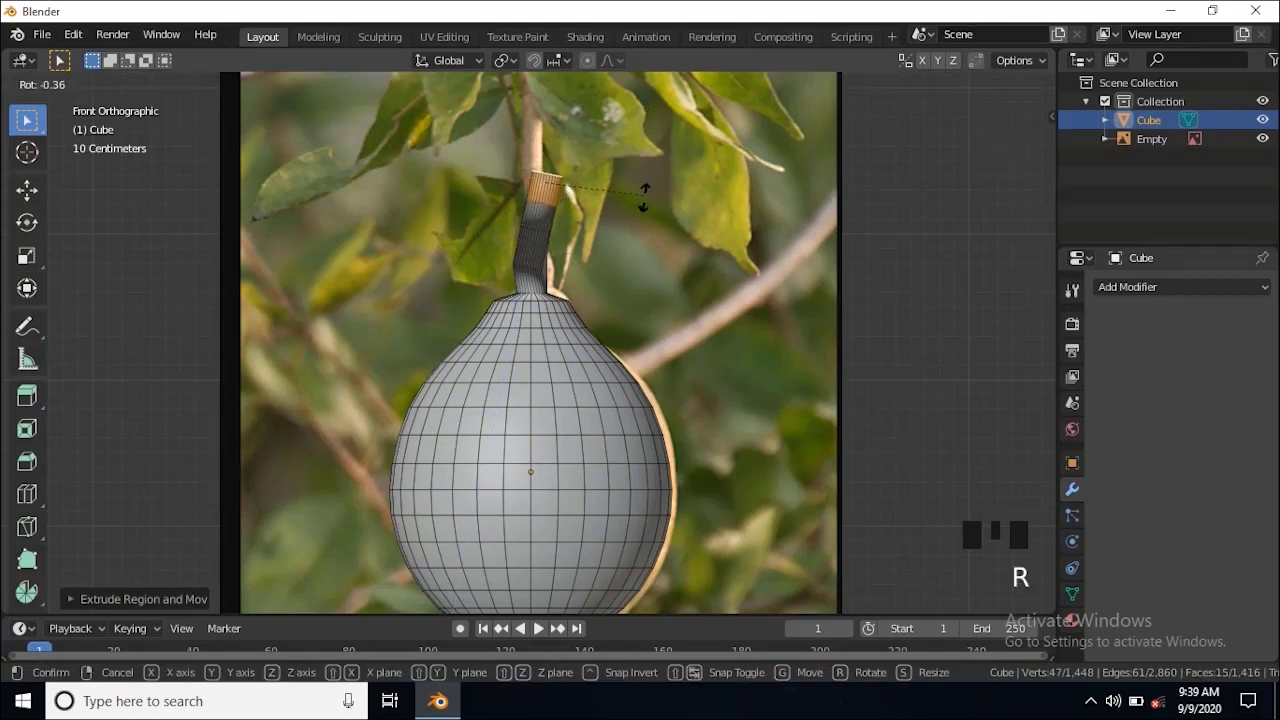
click(645, 205)
middle_drag(651, 214, 507, 345)
scroll(507, 345, down, 4)
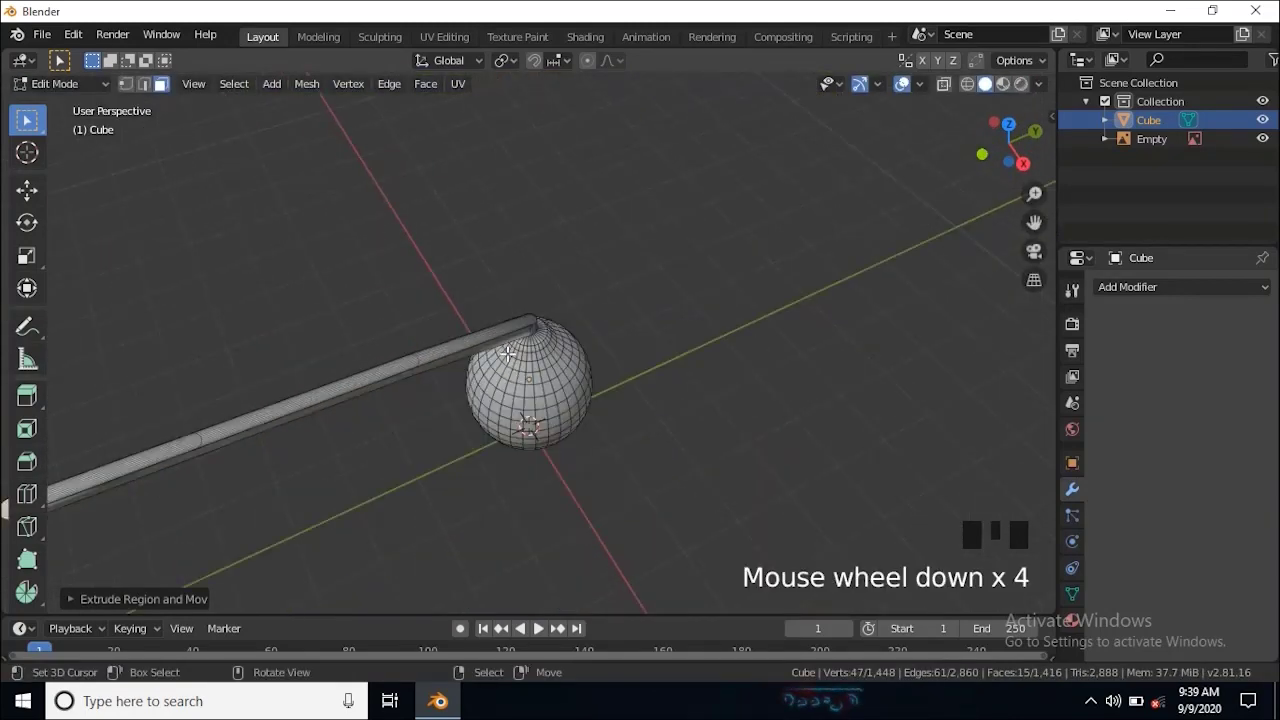
Step: Undo the stem extrusions and rotations back to the single short stub on the fruit
key(ctrl+z)
key(ctrl+z)
key(ctrl+z)
key(ctrl+z)
key(ctrl+z)
key(ctrl+z)
key(ctrl+z)
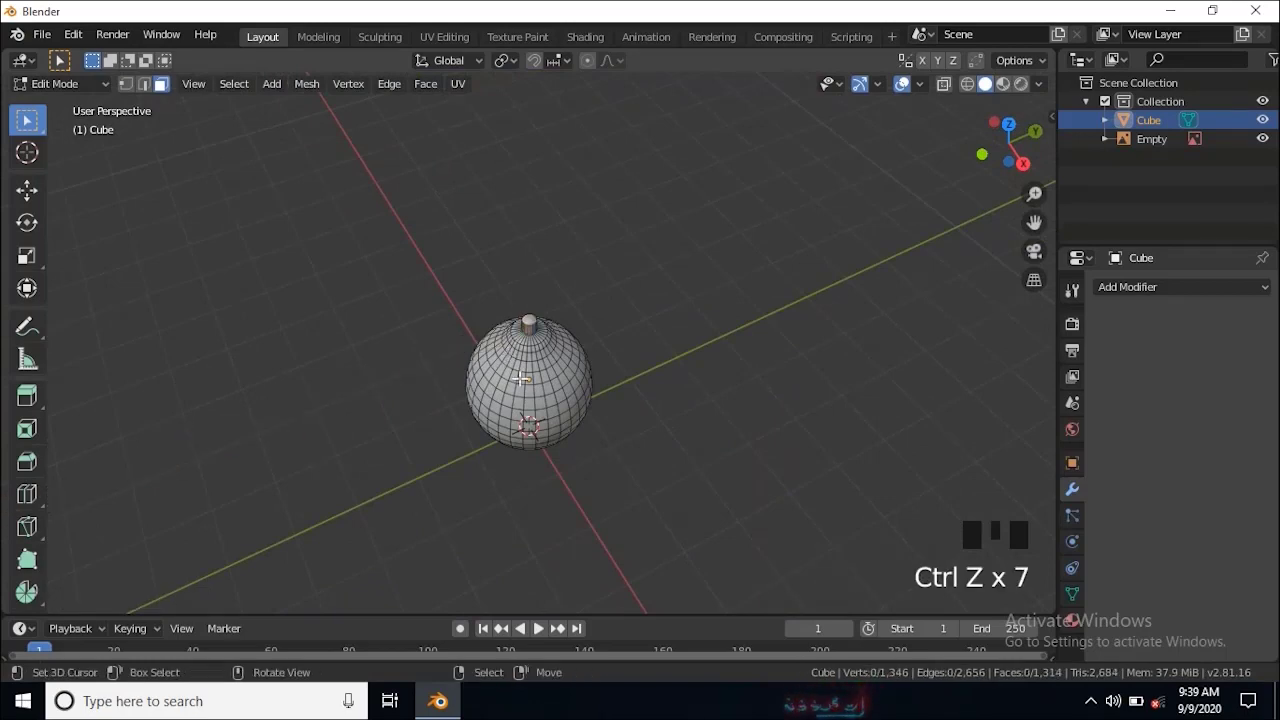
Step: Return to the front orthographic view, deselect the whole mesh and switch to wireframe shading
key(grave)
key(grave)
click(442, 333)
scroll(442, 333, up, 6)
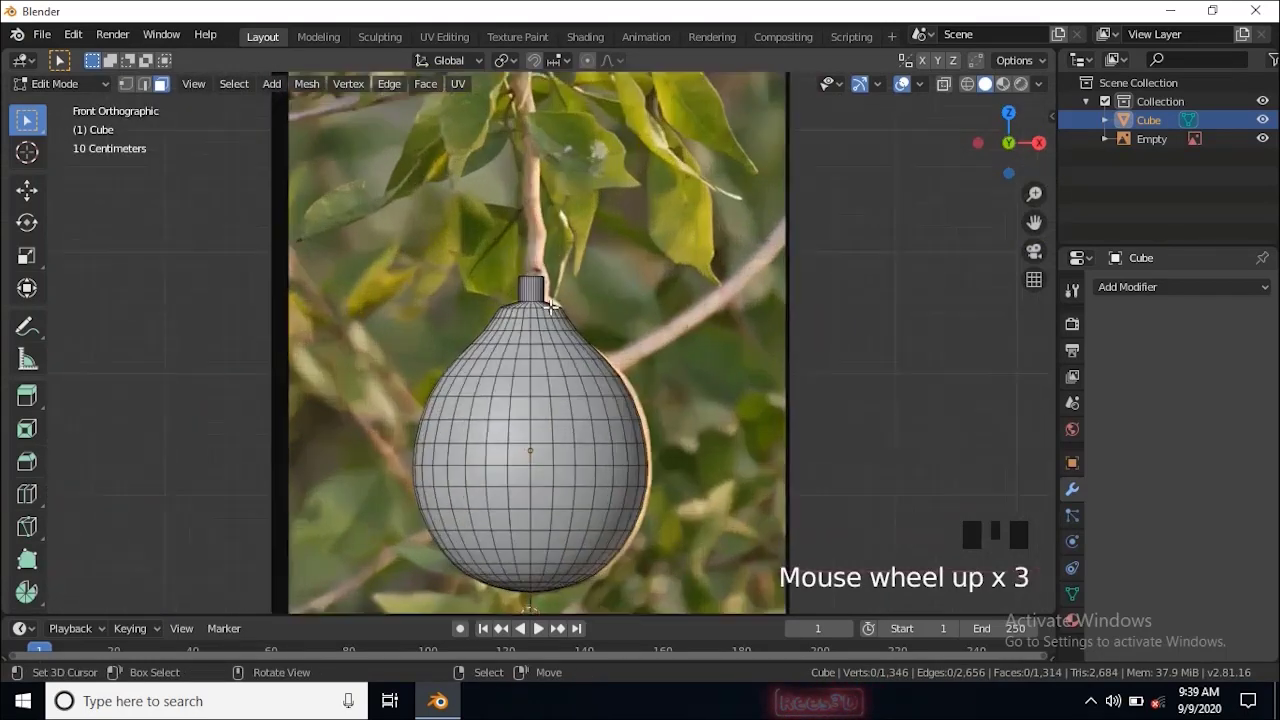
key(a)
key(a)
key(a)
key(a)
key(a)
key(a)
key(a)
key(a)
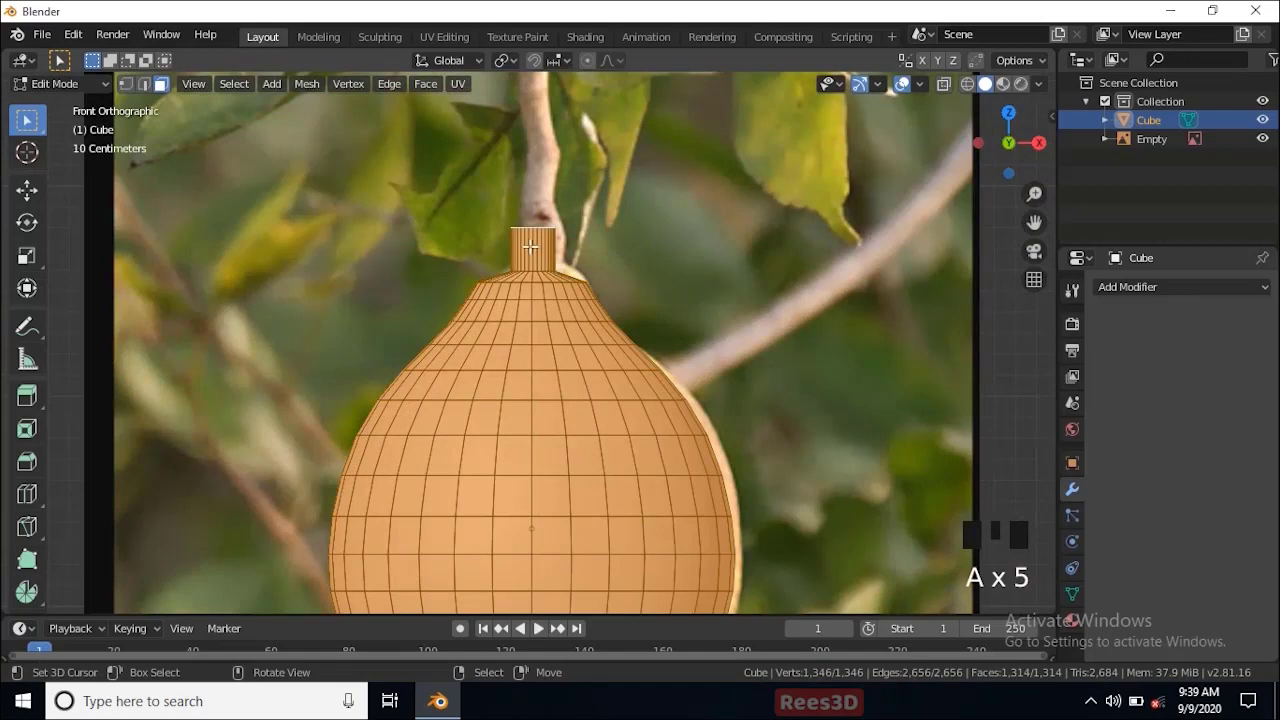
key(z)
click(446, 229)
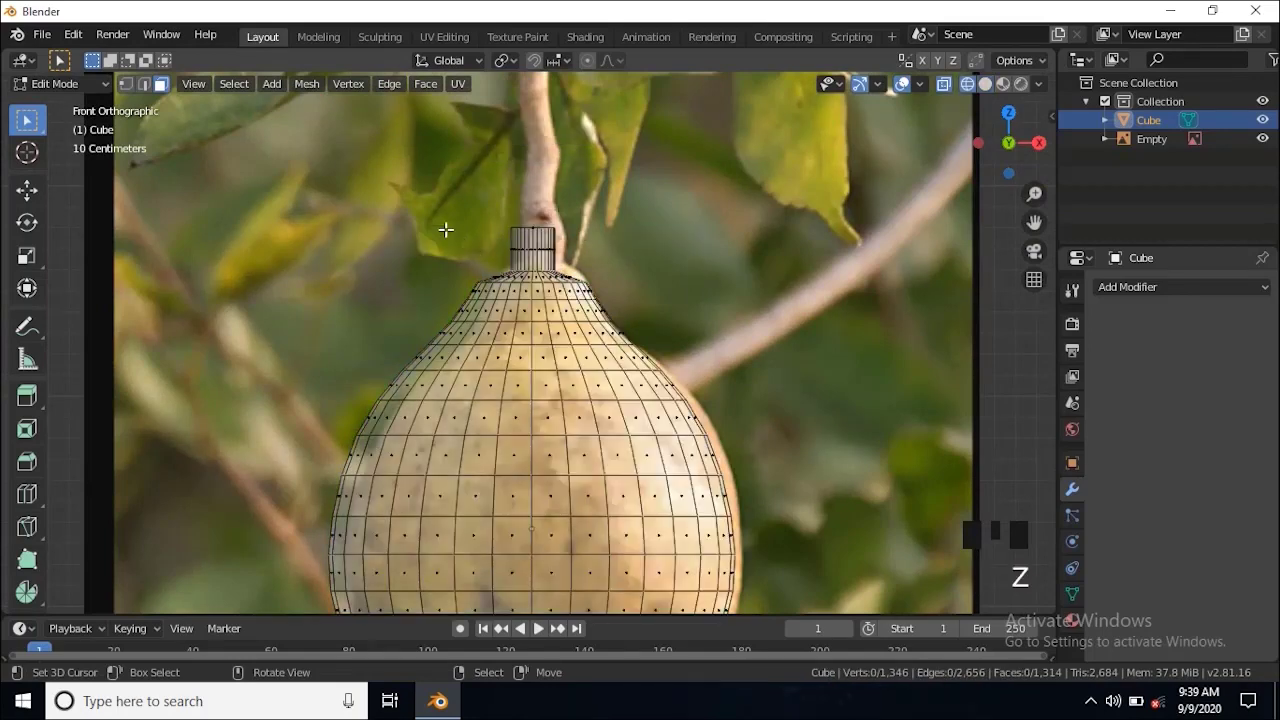
Step: Switch to edge selection and select the edge loop around the stem stub's top rim
scroll(677, 180, up, 5)
shift+middle_drag(677, 180, 651, 383)
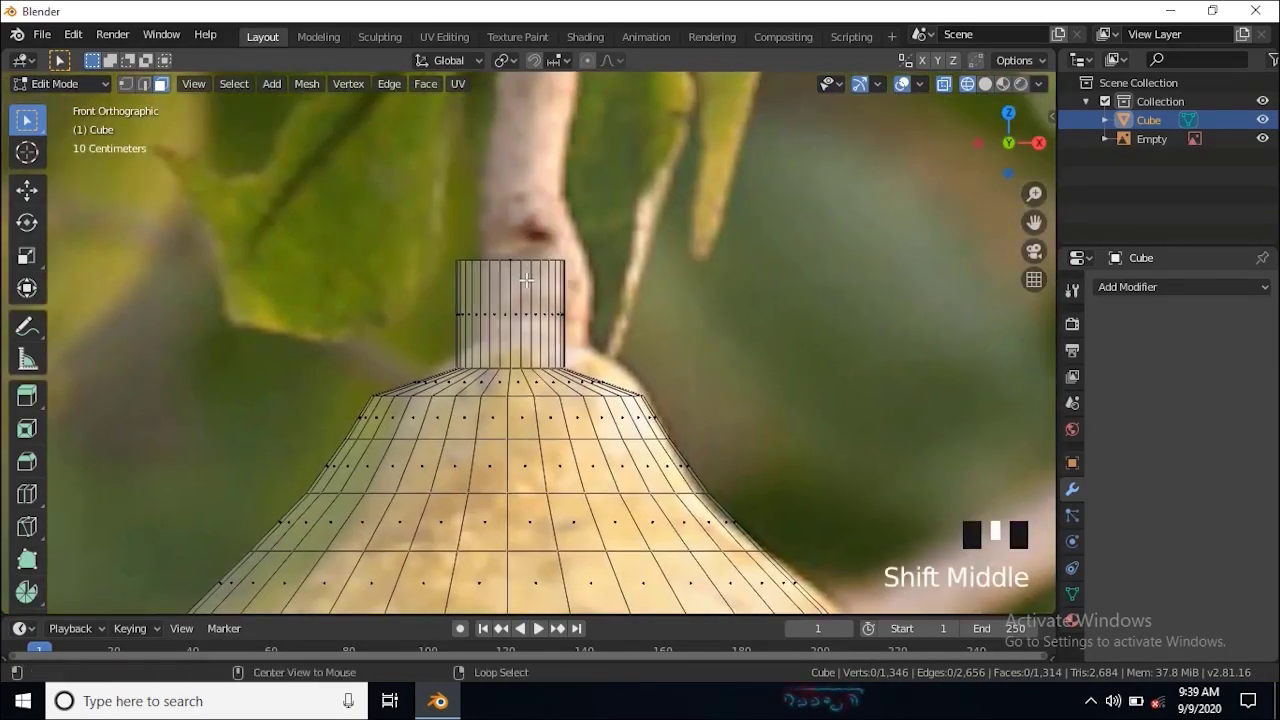
key(2)
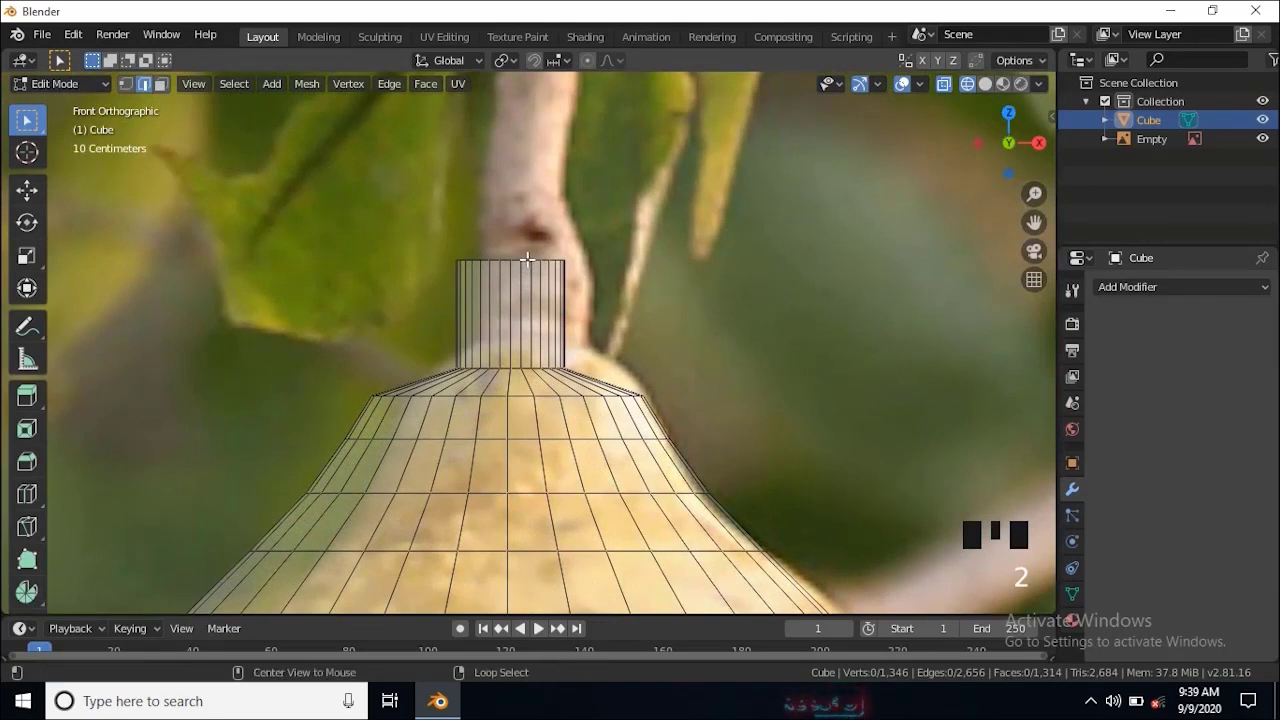
alt+right_click(525, 261)
alt+right_click(502, 258)
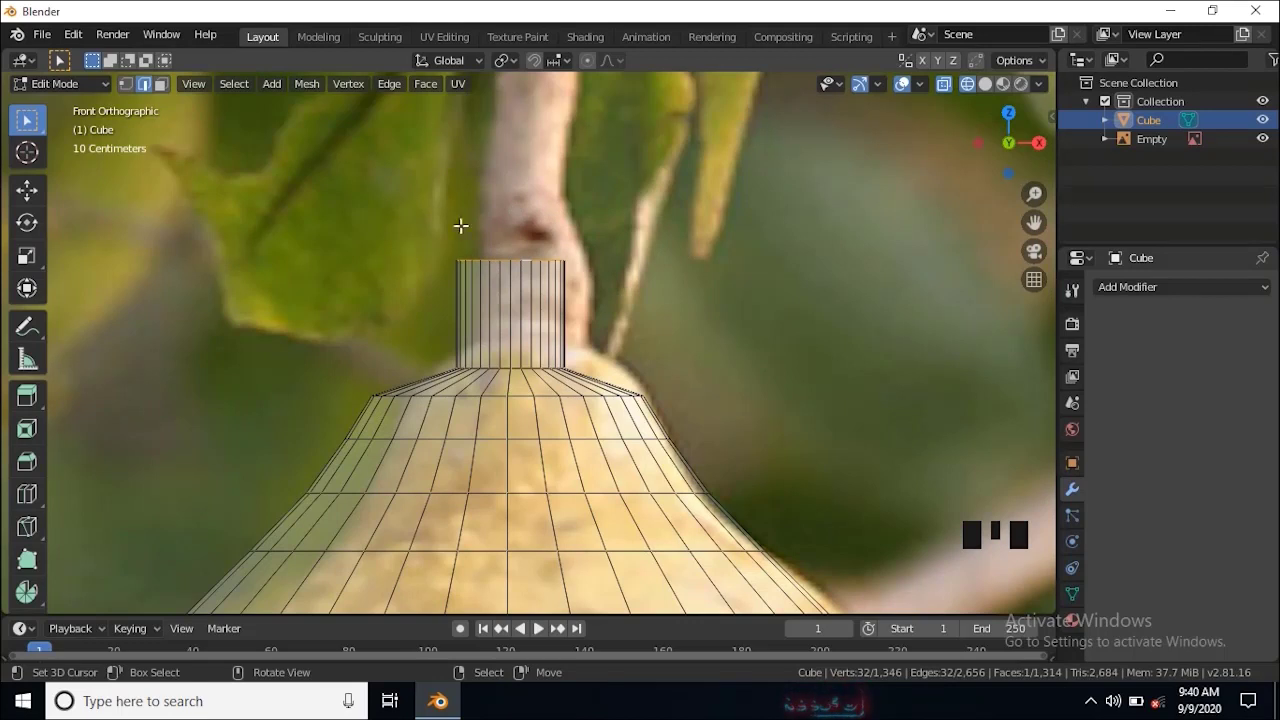
Step: Extrude the rim upward about 0.17 m and rotate it clockwise so it leans with the branch
key(e)
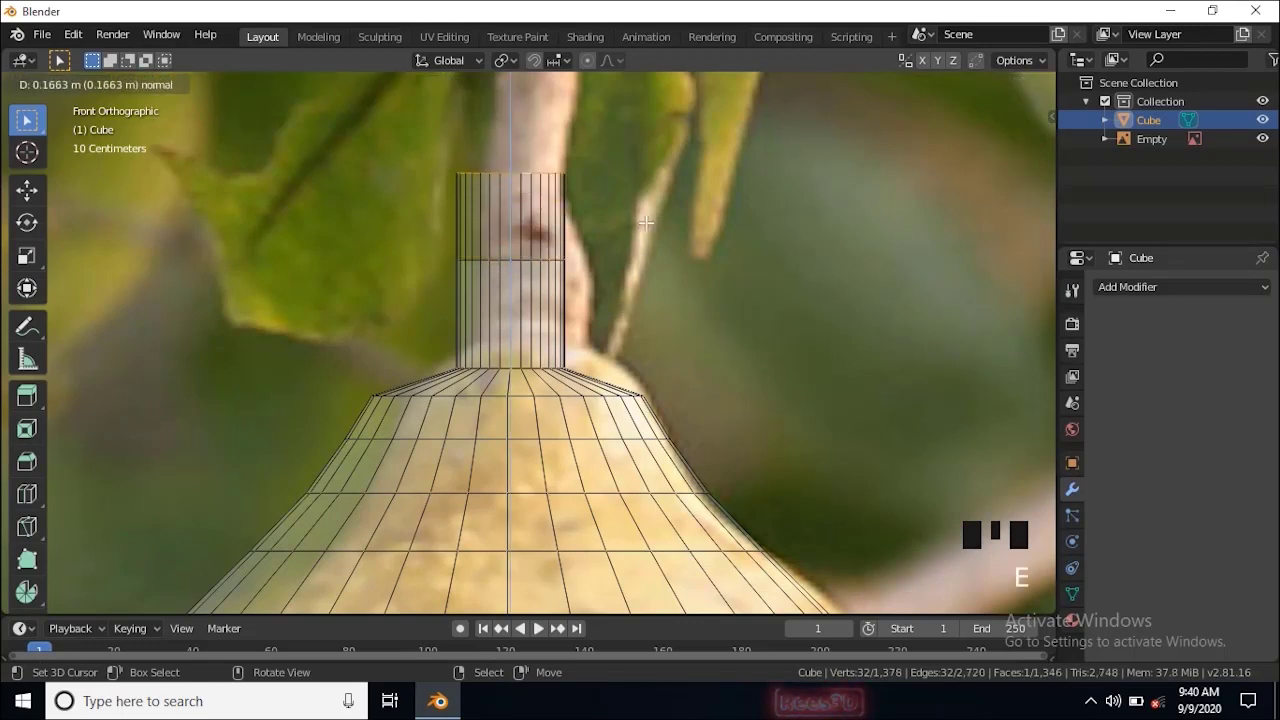
click(646, 225)
key(r)
click(689, 272)
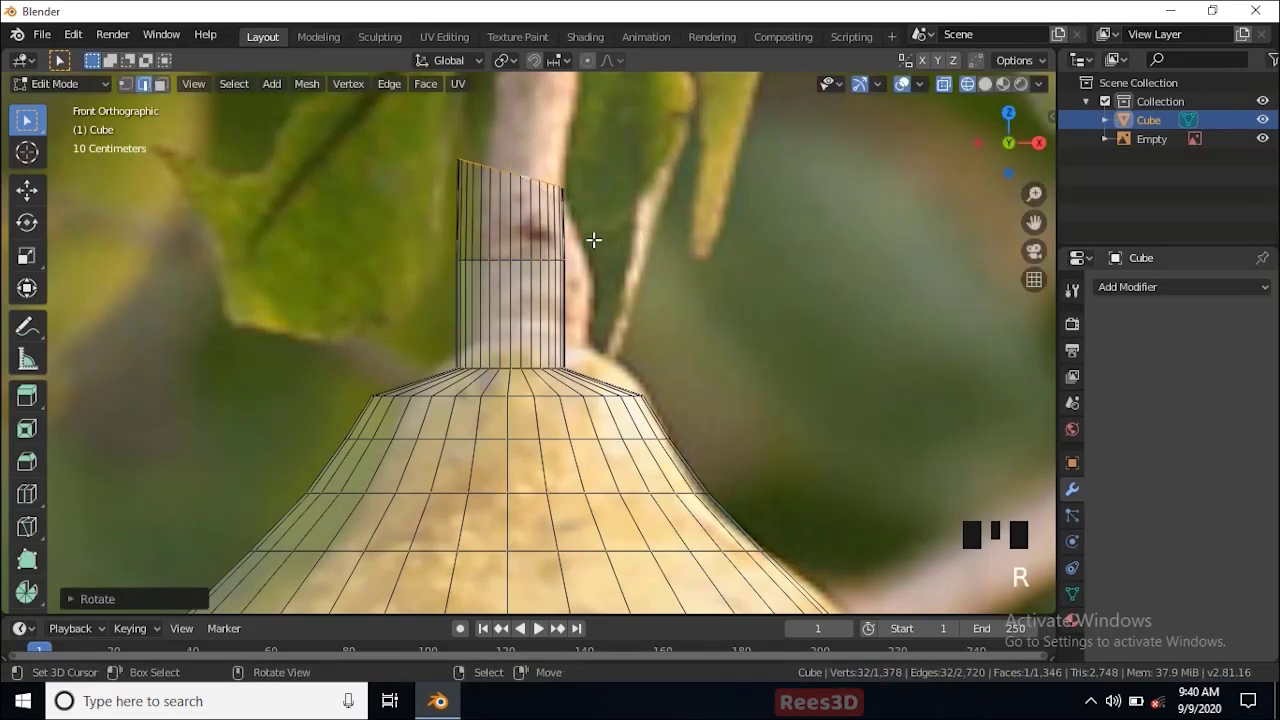
Step: Extrude another stem section along the branch and rotate its end loop counterclockwise
shift+middle_drag(630, 240, 634, 467)
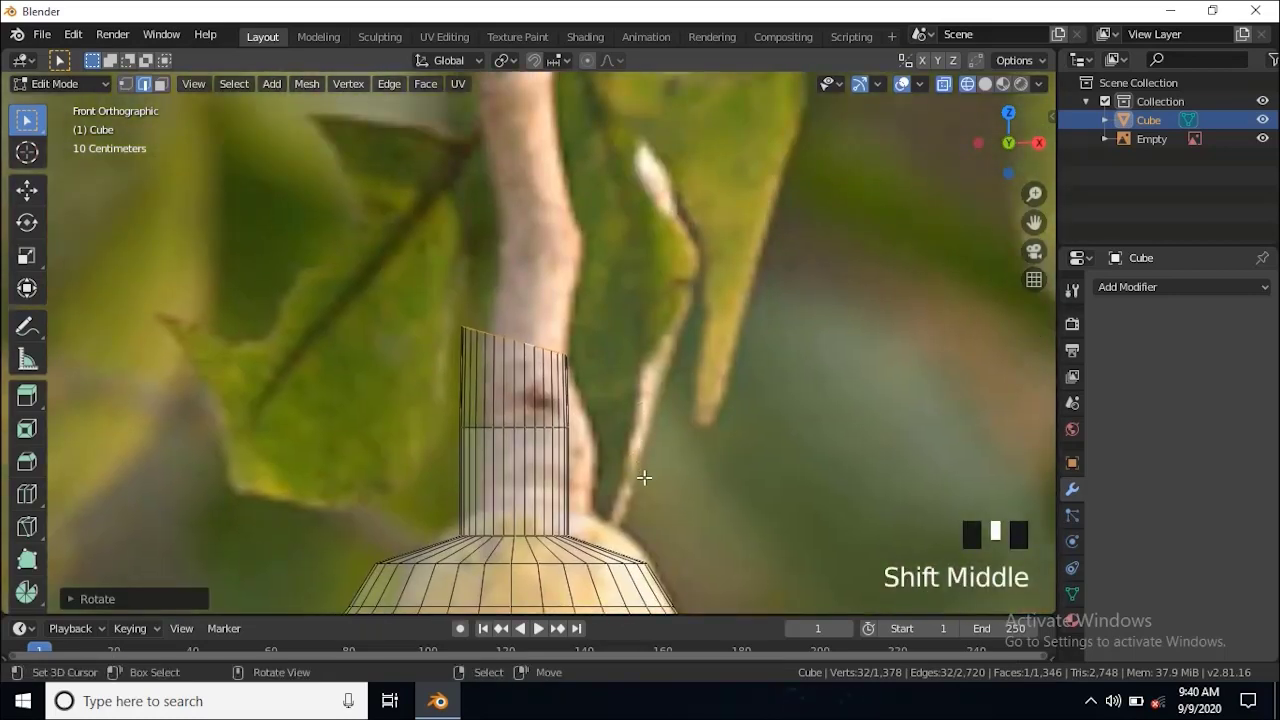
scroll(644, 478, down, 2)
key(e)
click(660, 209)
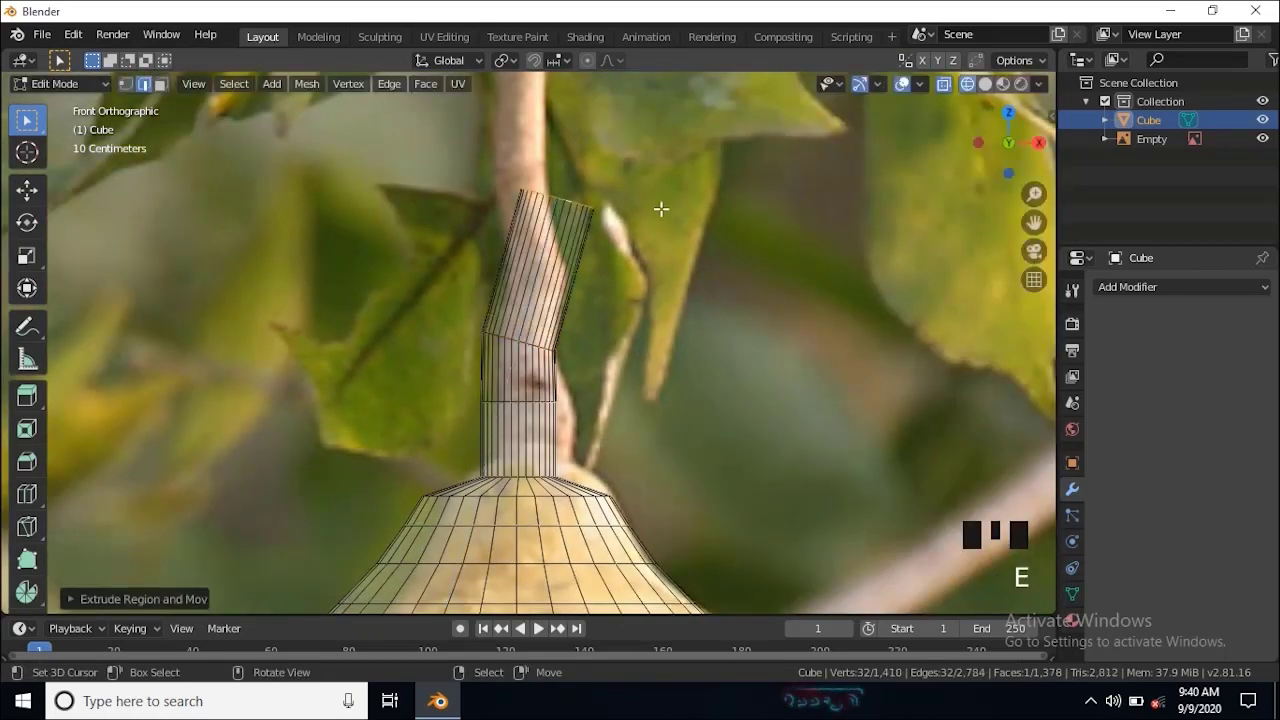
key(r)
click(632, 157)
Step: Move the end loop about -0.1 m in X and 0.1 m in Z onto the branch and scale it down
key(g)
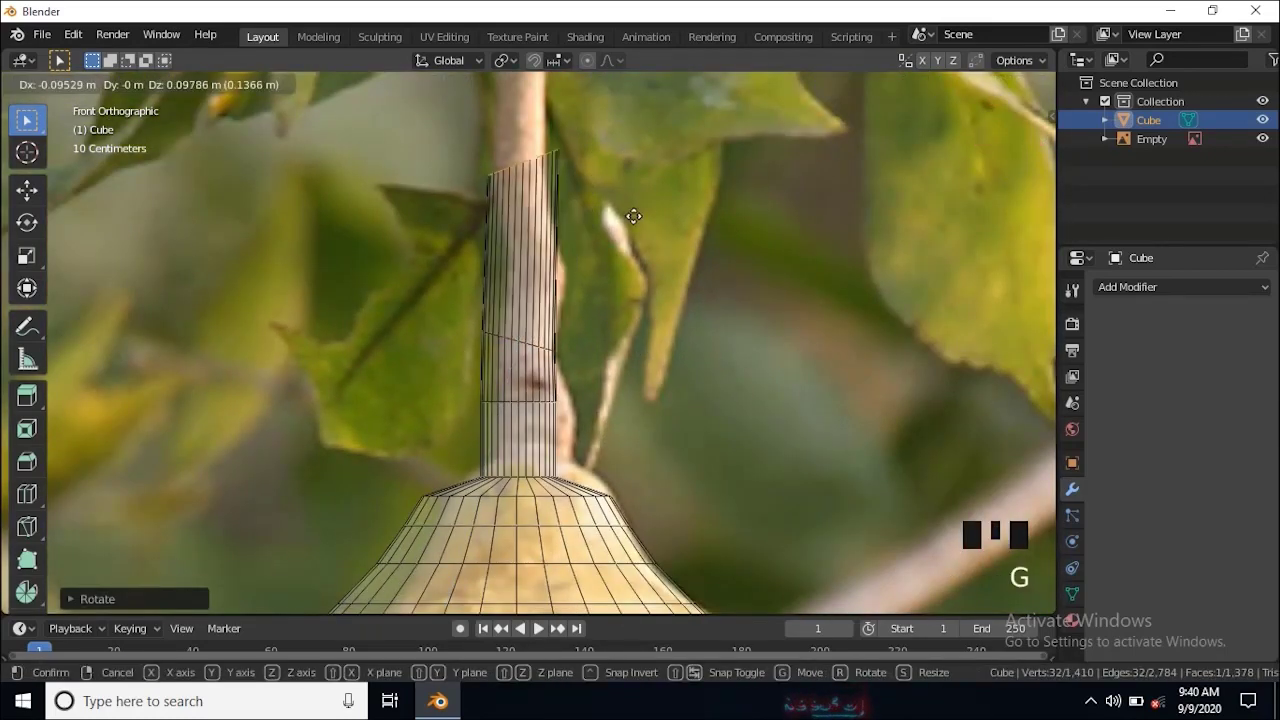
click(635, 217)
key(s)
click(669, 220)
Step: Extrude two more stem sections from the end loop, the second about 0.22 m long
key(e)
click(640, 101)
scroll(617, 123, down, 3)
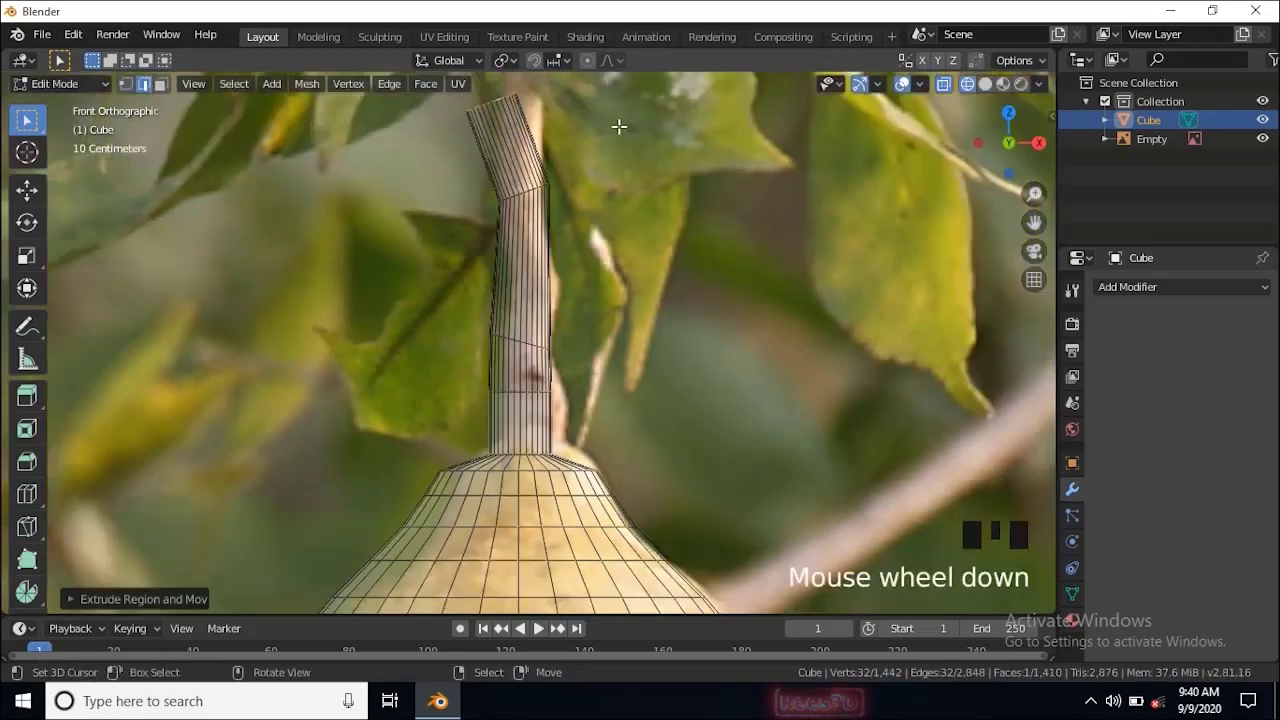
key(e)
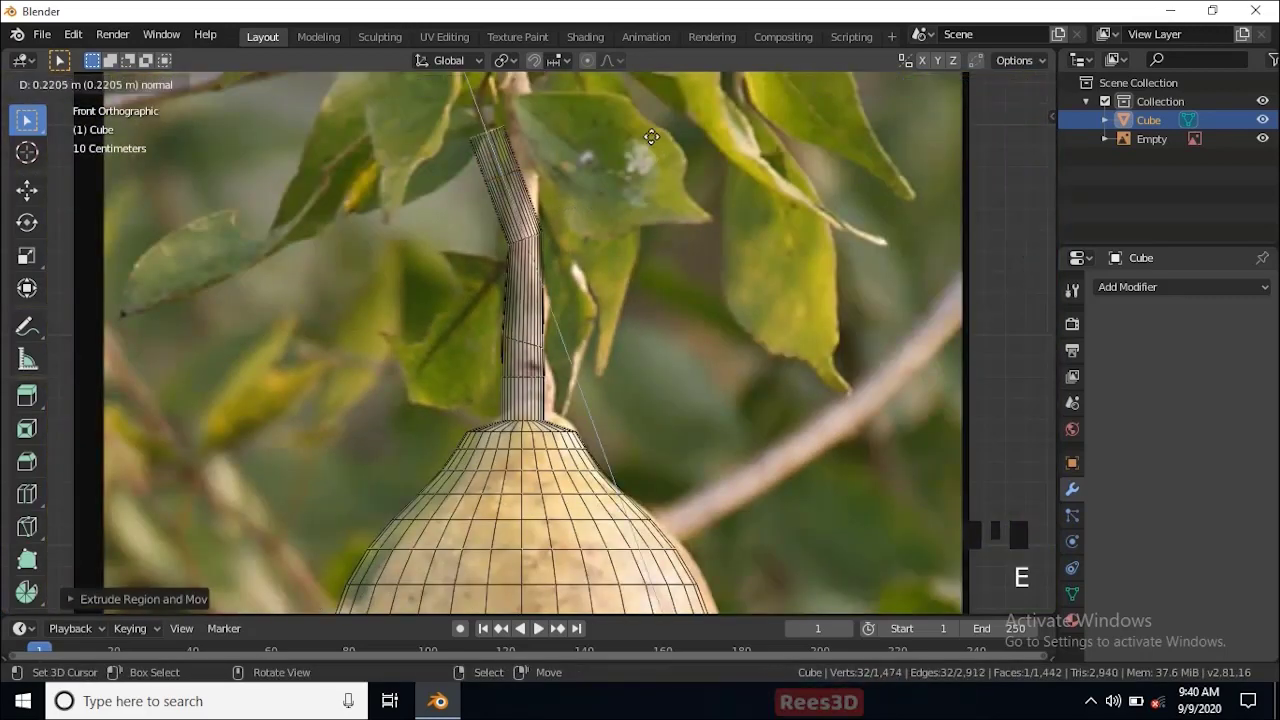
click(650, 140)
Step: Rotate the stem's end loop back to nearly level and extrude one last section upward
key(r)
click(680, 320)
key(e)
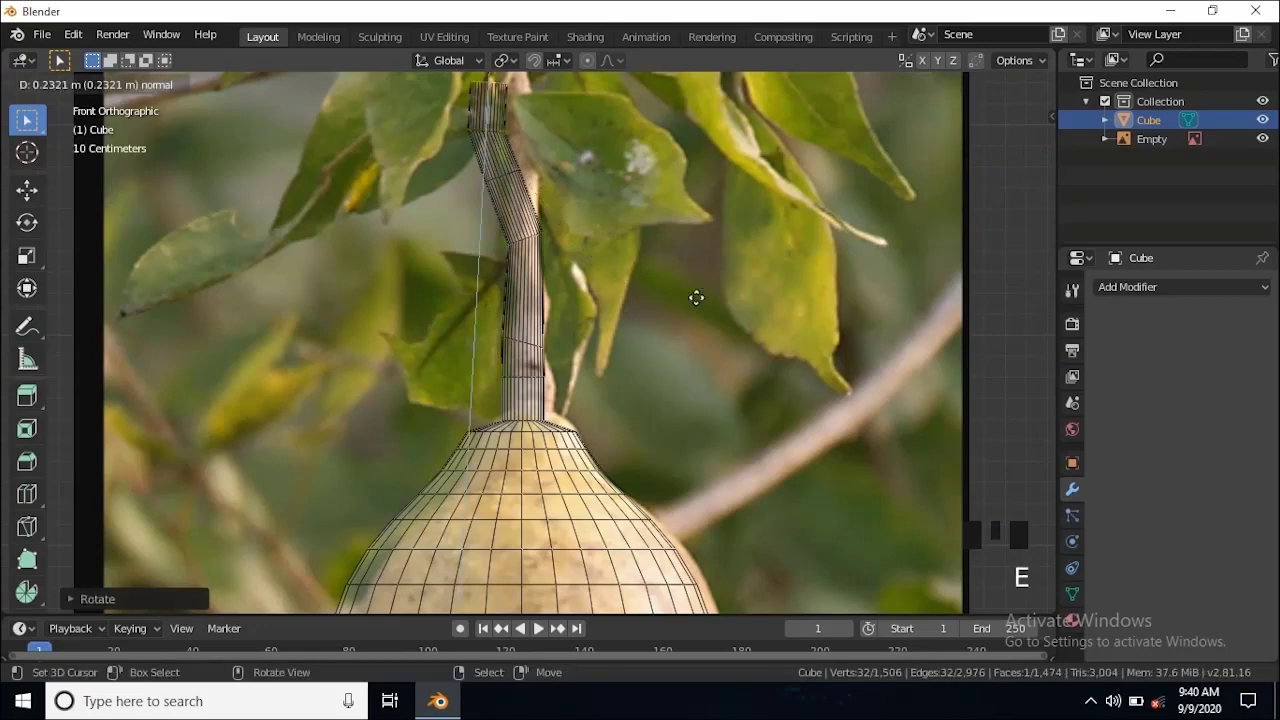
click(711, 279)
scroll(575, 290, down, 5)
shift+middle_drag(545, 470, 560, 420)
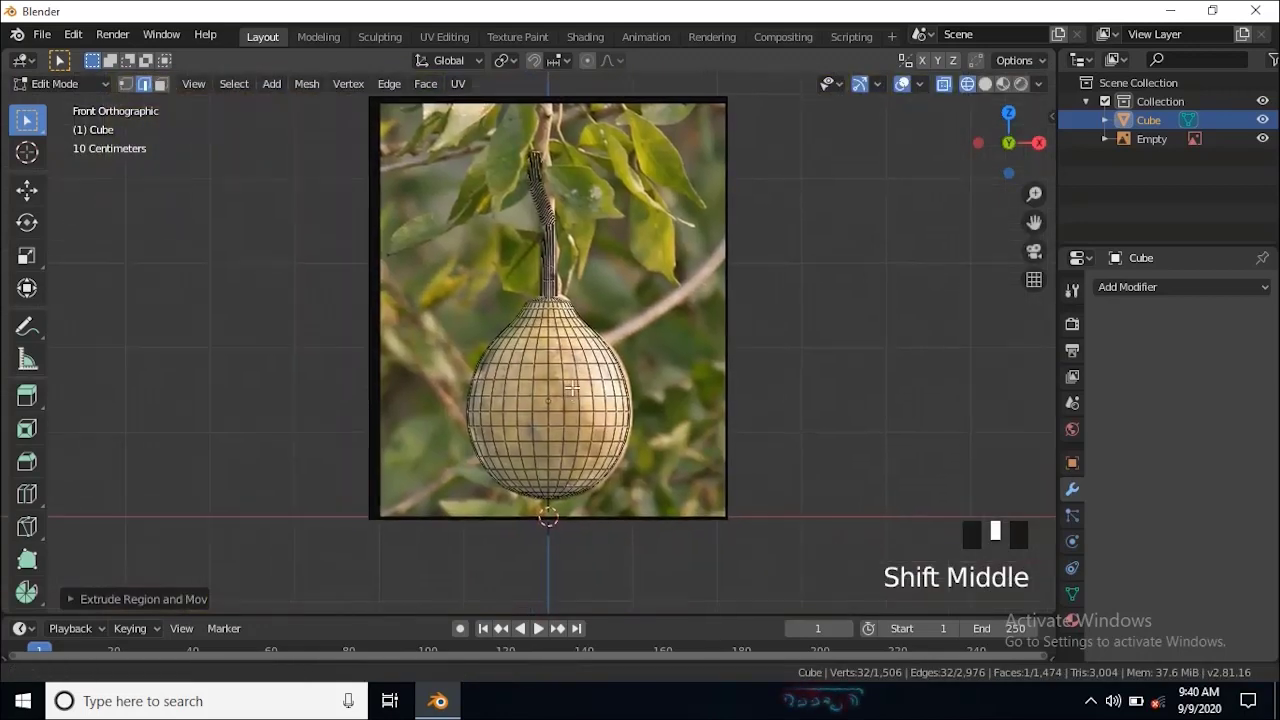
Step: Return to Object Mode with solid shading and inspect the fruit body and its stem from several angles
scroll(617, 531, up, 6)
mouse_move(617, 531)
shift+middle_down()
mouse_move(594, 406)
mouse_move(671, 409)
shift+middle_up()
key(Tab)
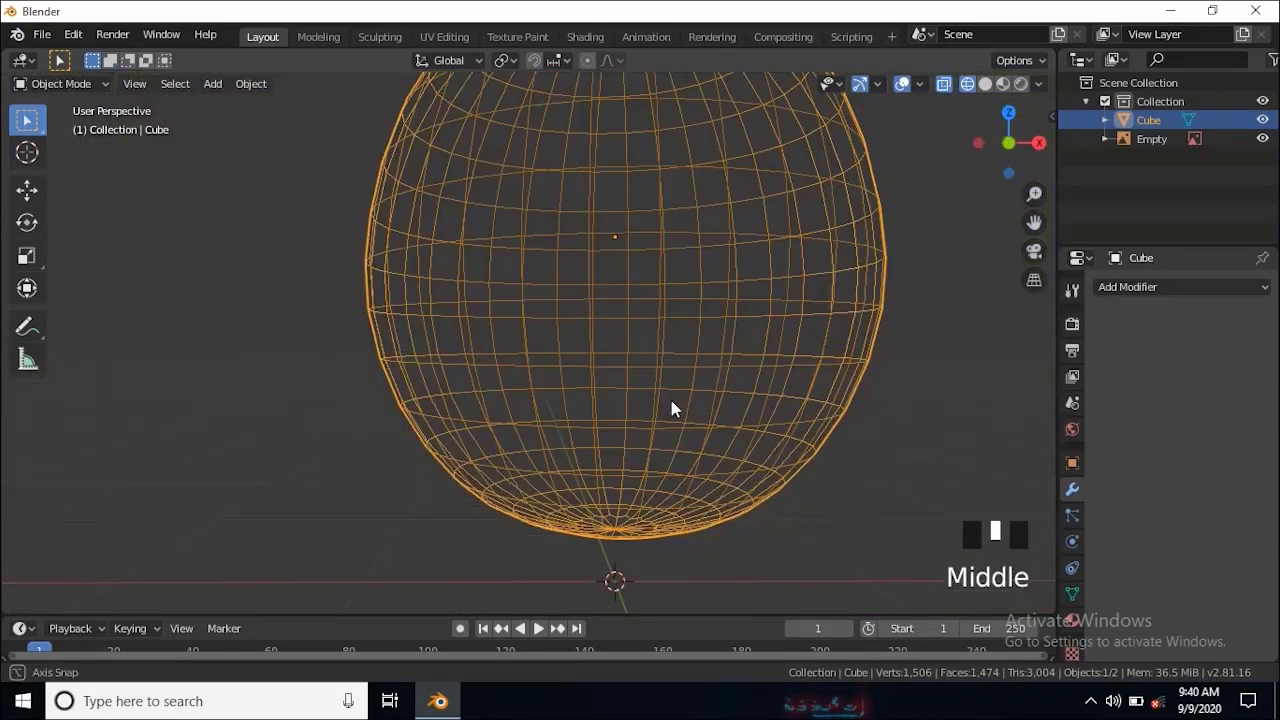
key(z)
mouse_move(837, 420)
middle_down()
mouse_move(694, 514)
mouse_move(571, 523)
mouse_move(654, 343)
mouse_move(657, 371)
mouse_move(594, 471)
middle_up()
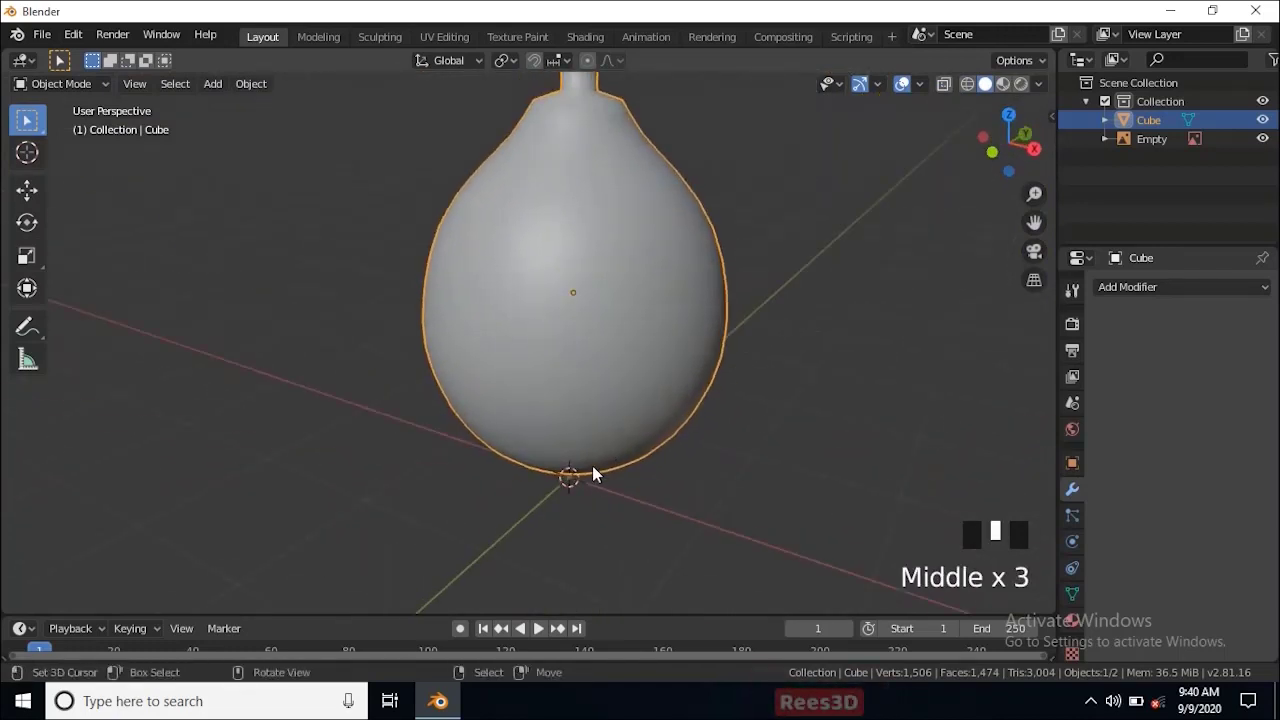
scroll(531, 343, down, 4)
middle_drag(531, 343, 548, 403)
scroll(613, 303, up, 3)
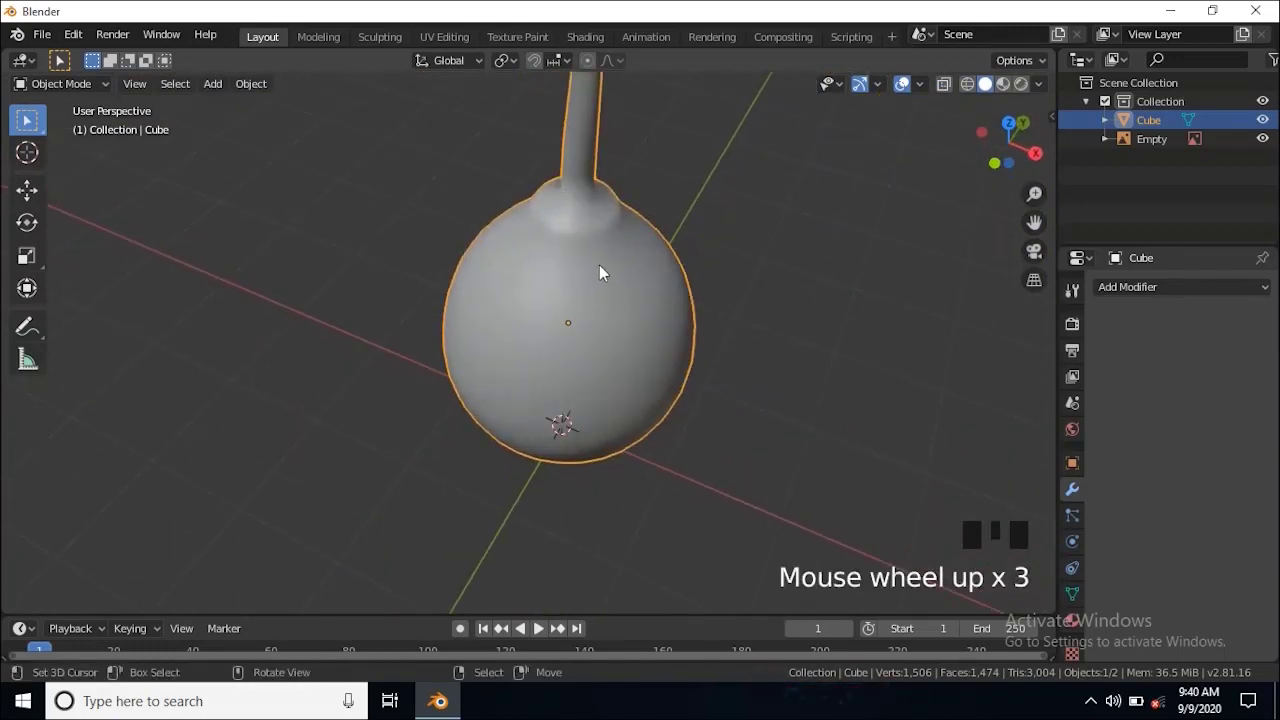
Step: Enter Edit Mode, select the outer edge loop of the cap around the stem and scale it slightly outward
key(Tab)
scroll(886, 283, up, 4)
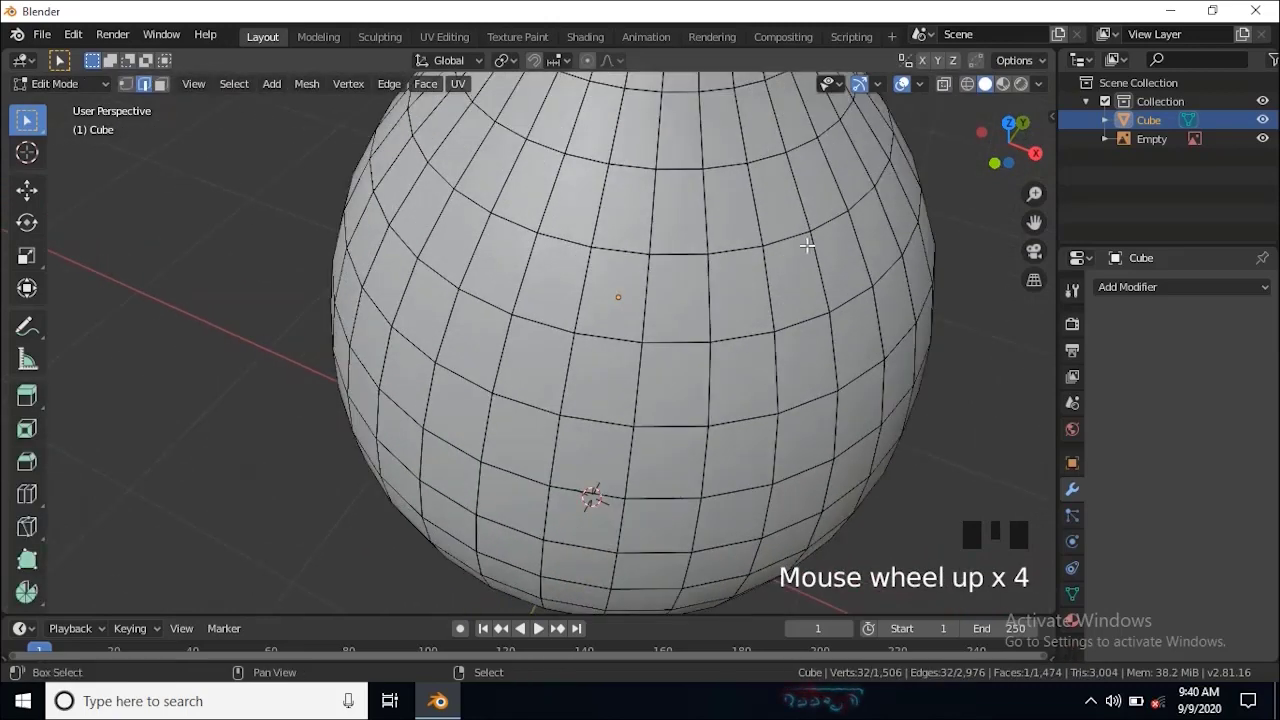
shift+middle_drag(886, 283, 694, 328)
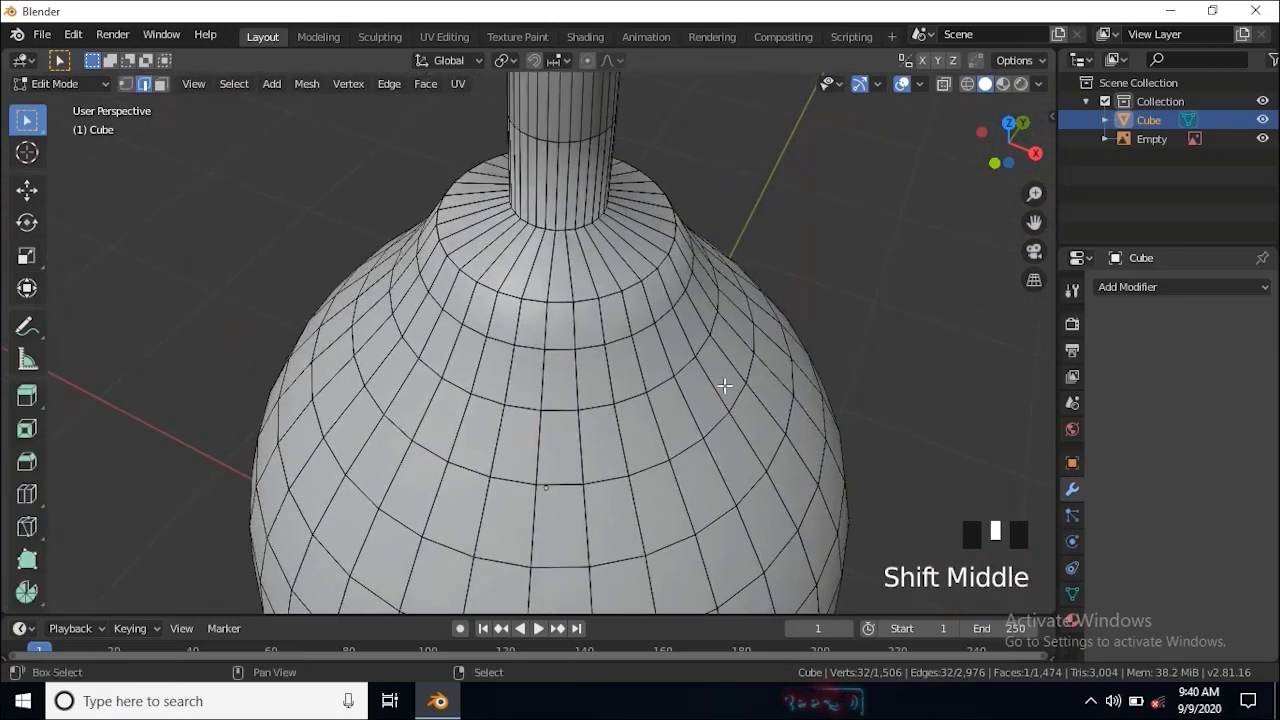
alt+right_click(599, 296)
key(s)
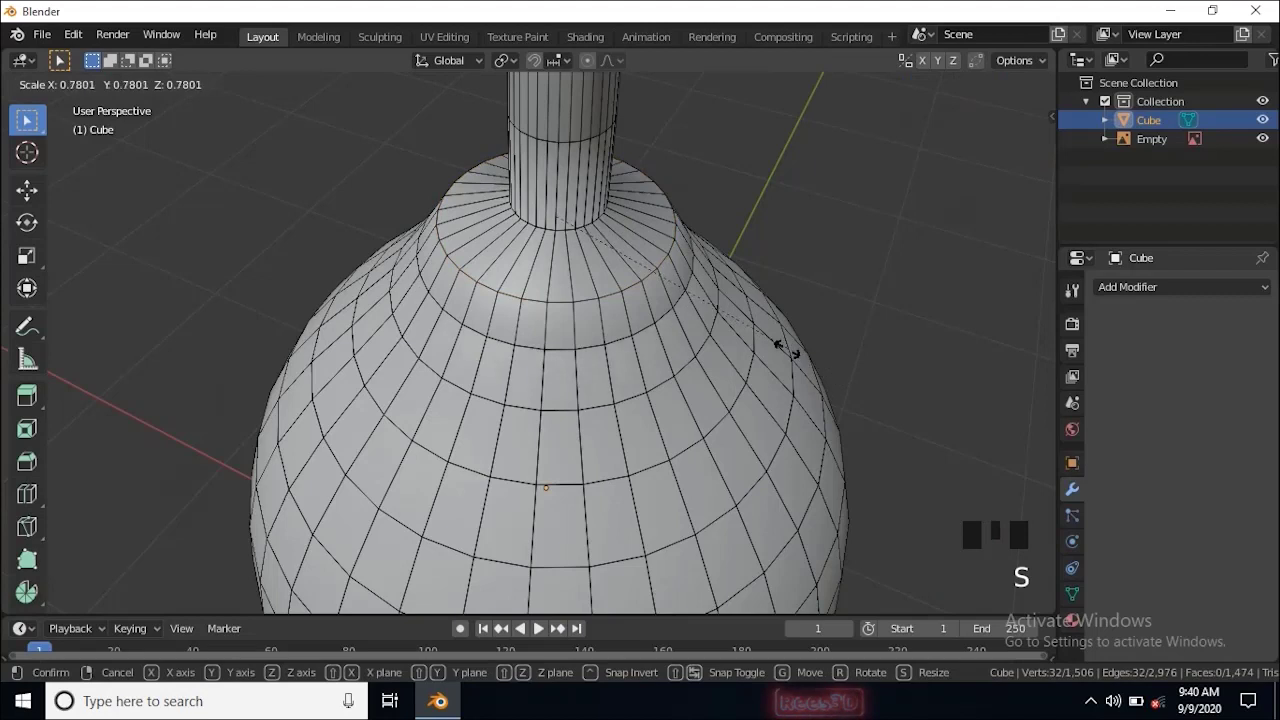
click(877, 366)
Step: Select the edge loop just below the cap's outer loop and scale it slightly outward
alt+right_click(588, 347)
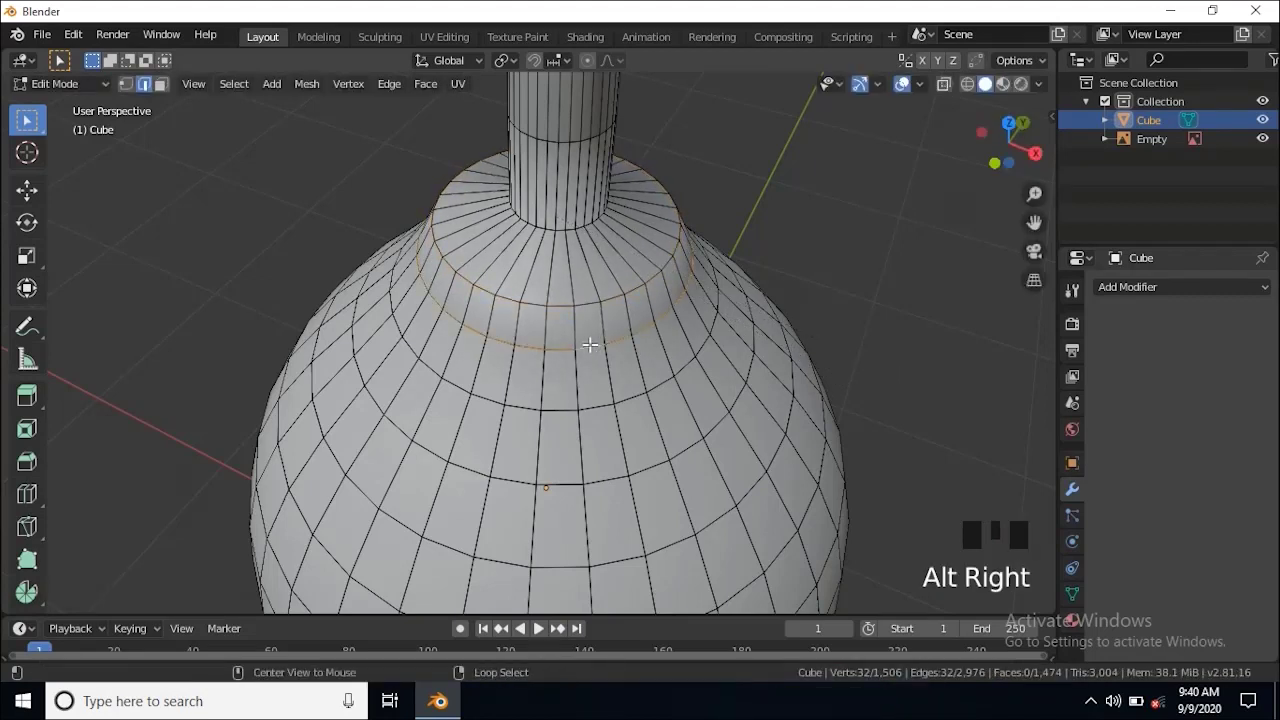
key(s)
click(812, 374)
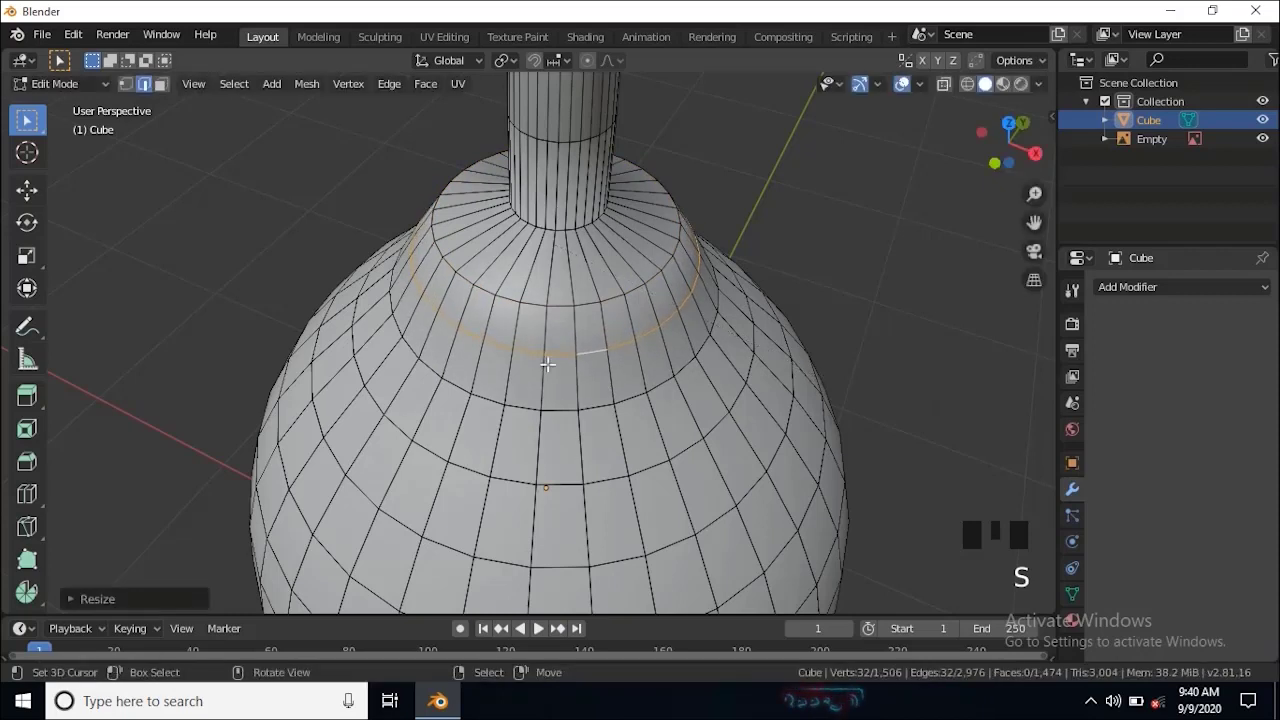
Step: Select the edge loop where the stem meets the cap and scale it
alt+right_click(566, 234)
alt+right_click(566, 230)
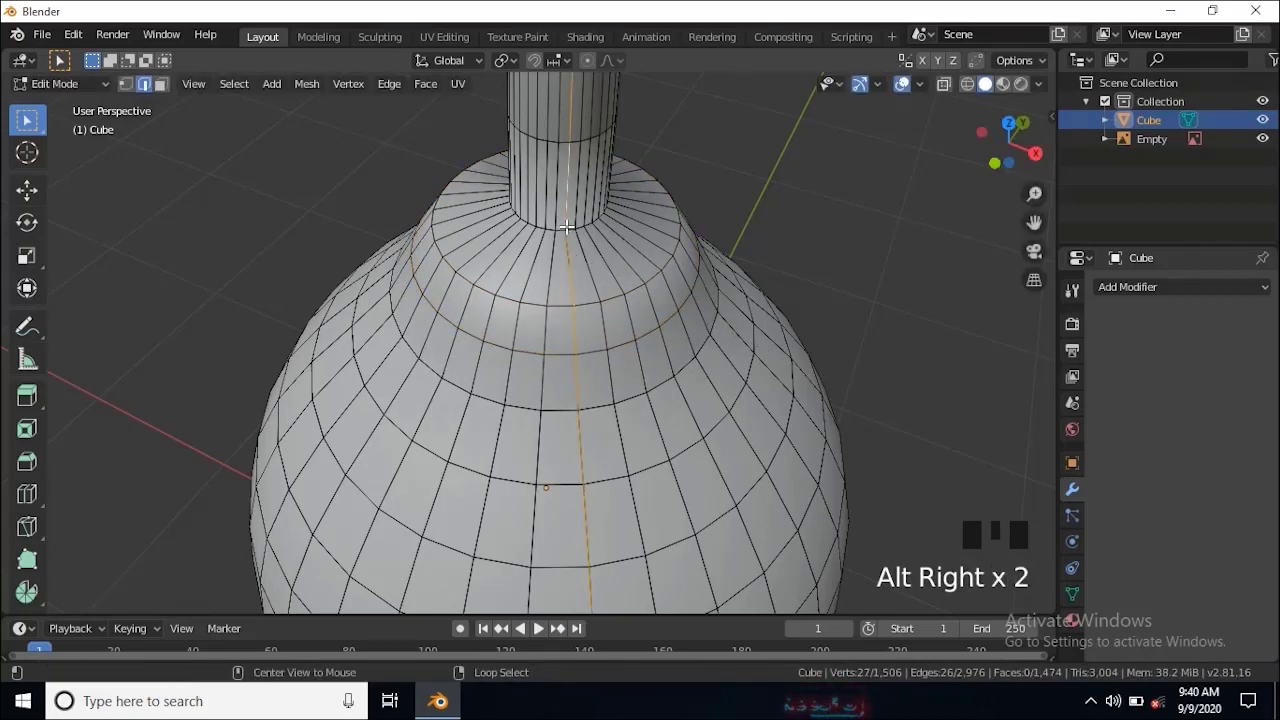
alt+right_click(541, 228)
key(s)
click(764, 276)
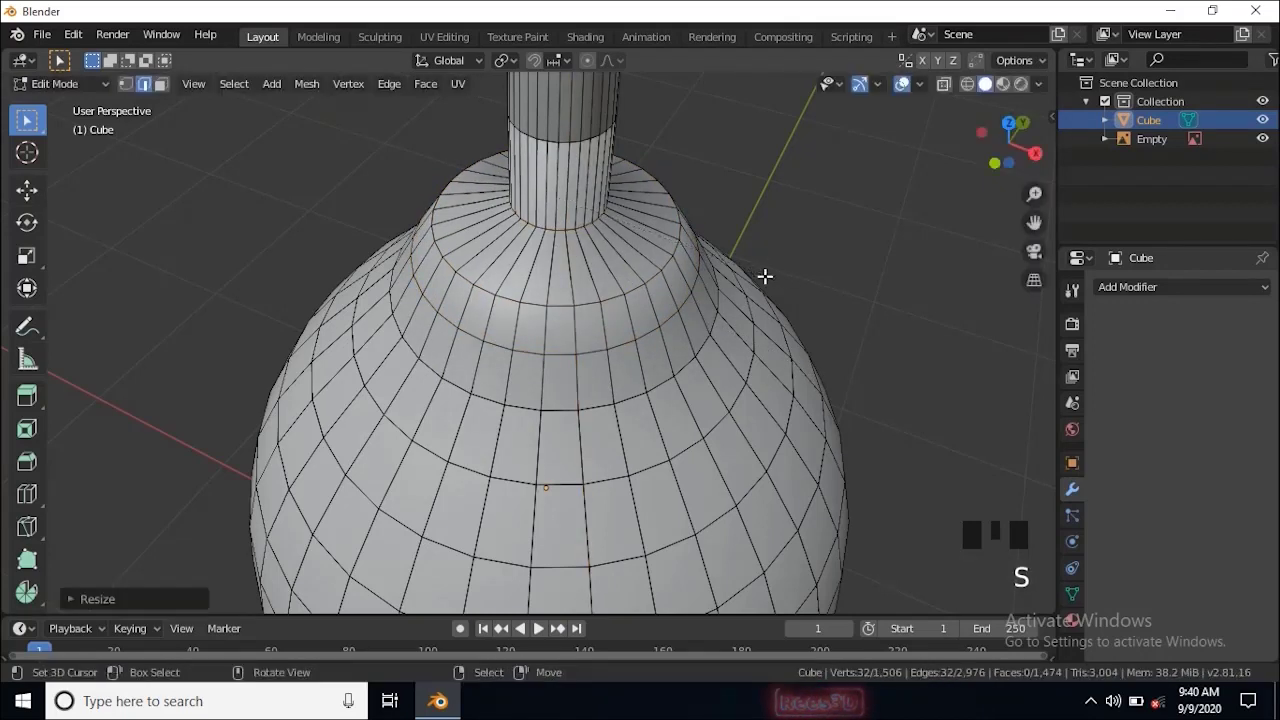
Step: Select the outer edge loop of the cap around the stem and scale it slightly inward in two passes
alt+right_click(640, 289)
key(s)
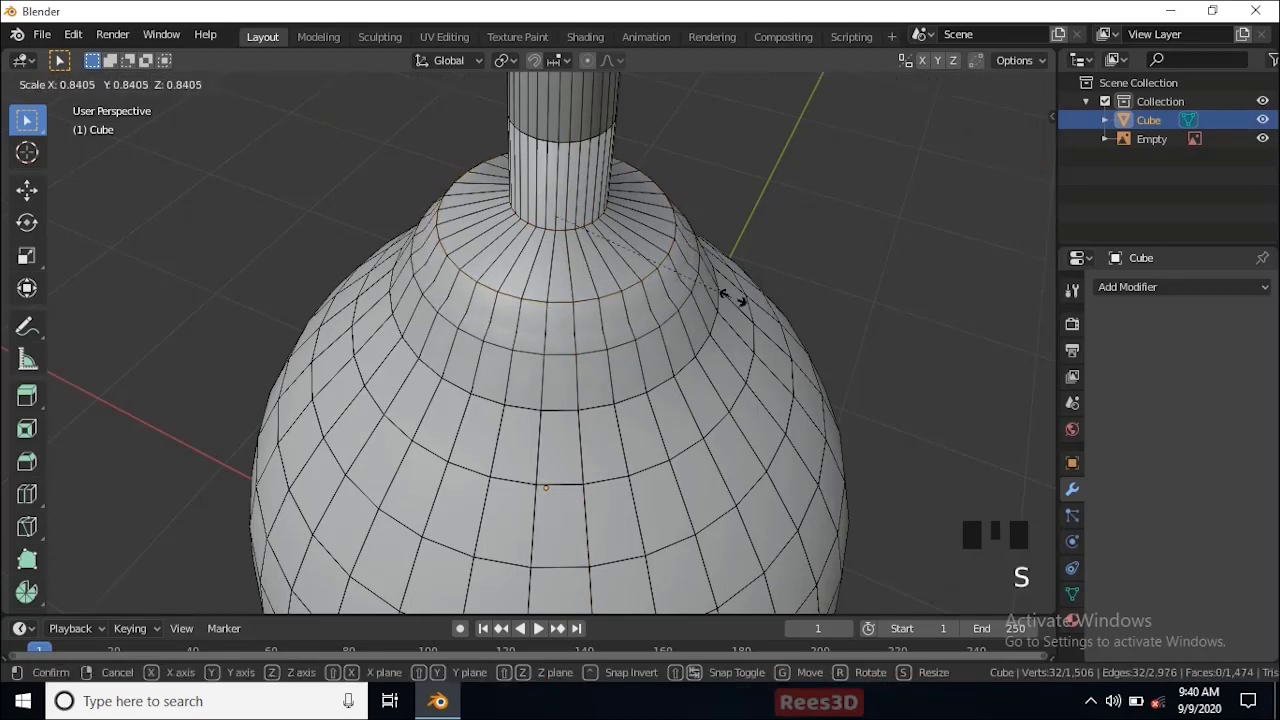
click(590, 291)
alt+right_click(603, 300)
alt+right_click(609, 287)
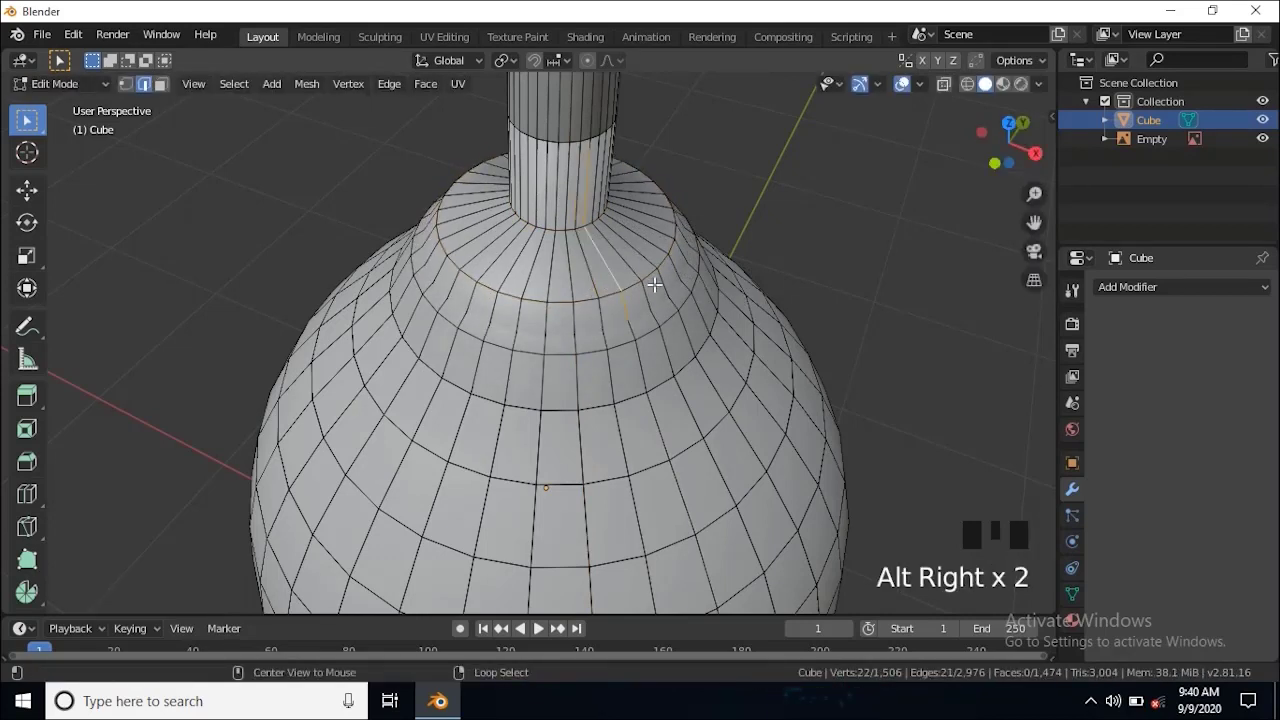
alt+right_click(638, 284)
key(s)
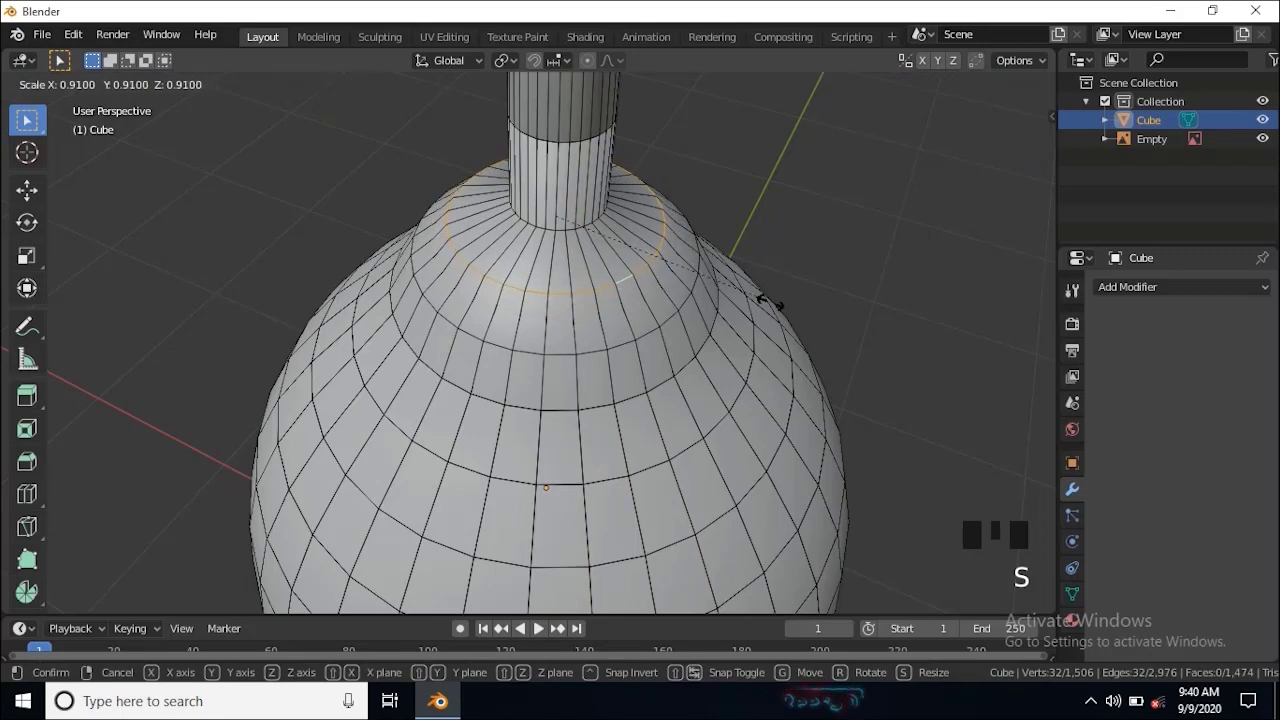
click(766, 300)
Step: Return to Object Mode and apply smooth shading to the whole fruit
key(Tab)
scroll(609, 374, down, 6)
middle_drag(600, 389, 572, 364)
key(w)
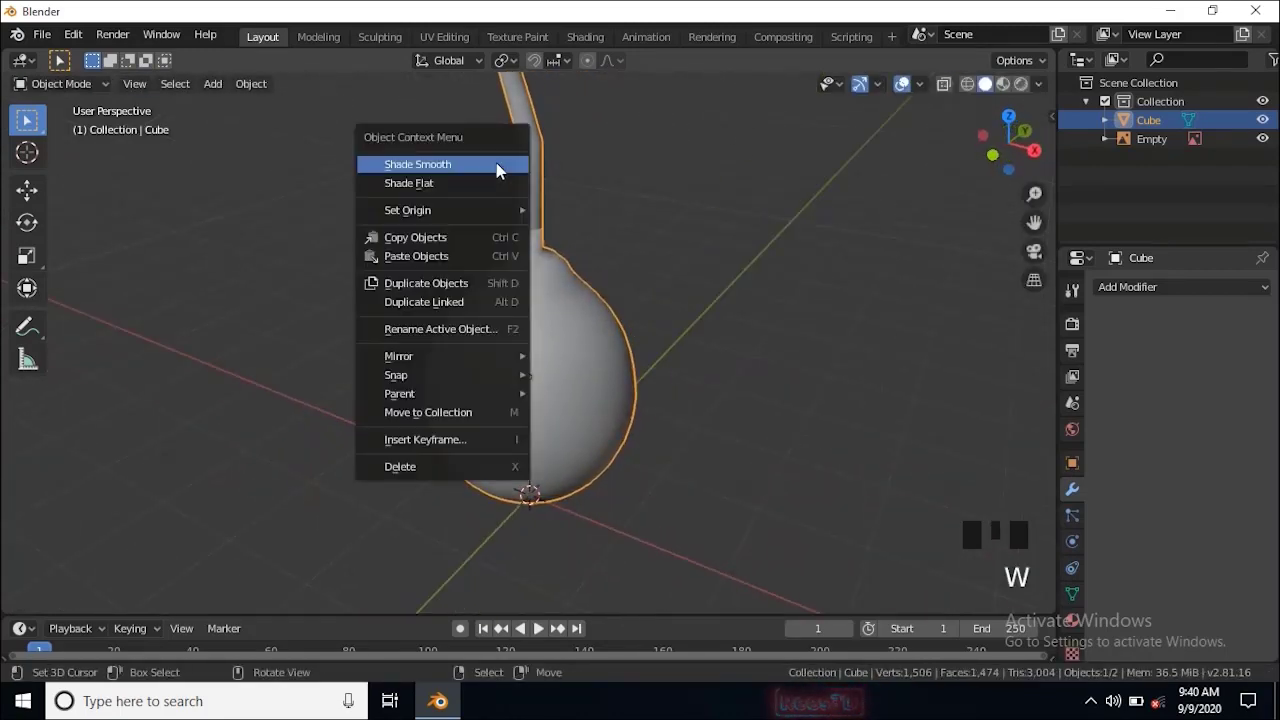
click(427, 167)
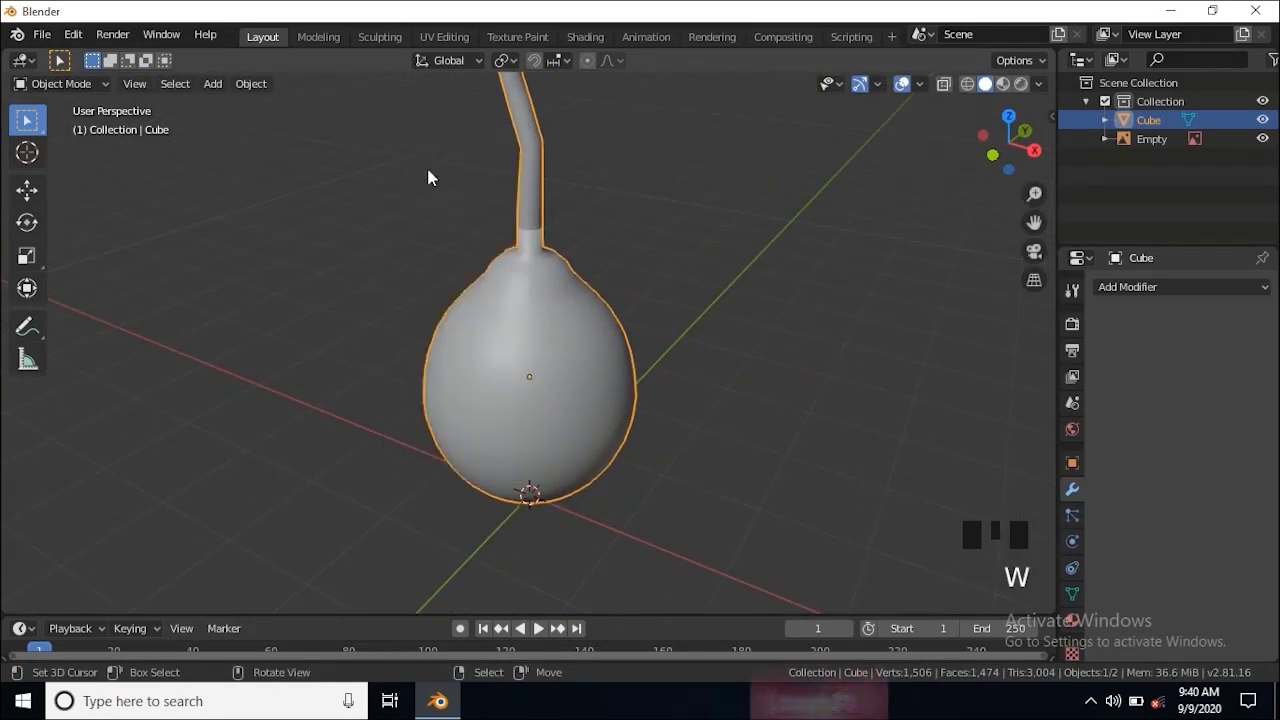
Step: Enable Auto Smooth for the fruit mesh's normals, with the angle at 30°
click(1073, 568)
click(1073, 546)
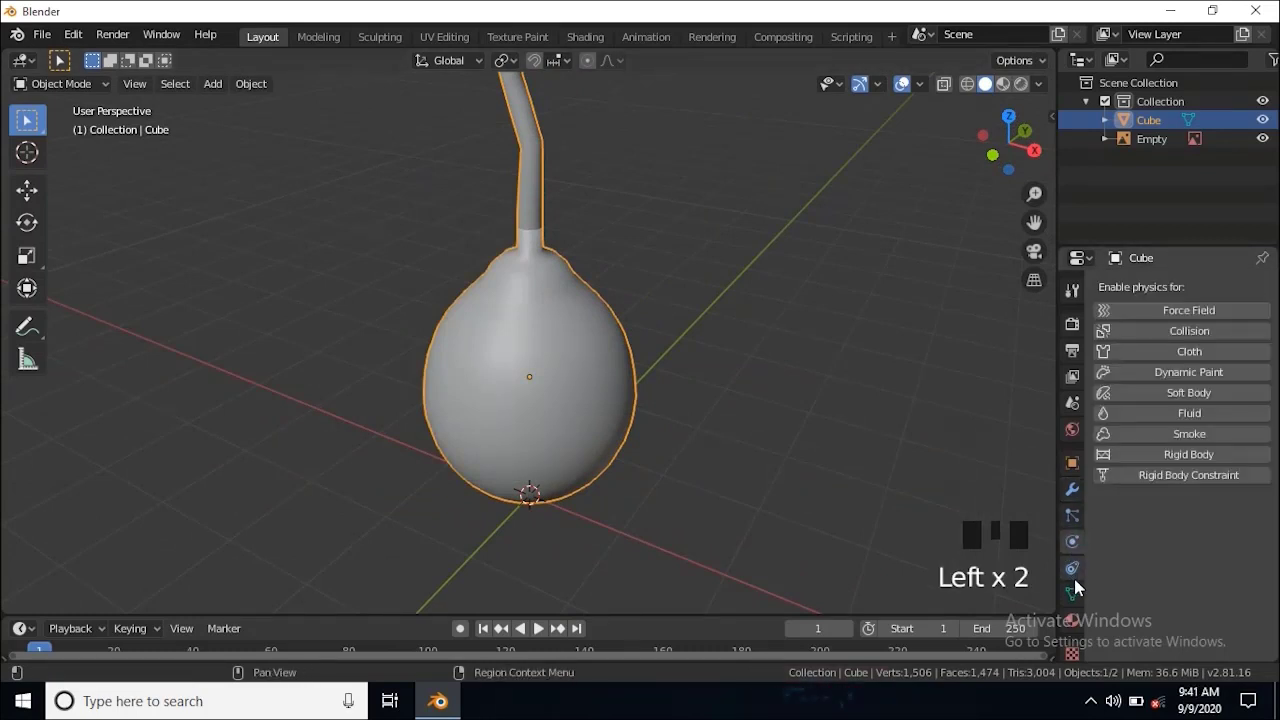
click(1073, 597)
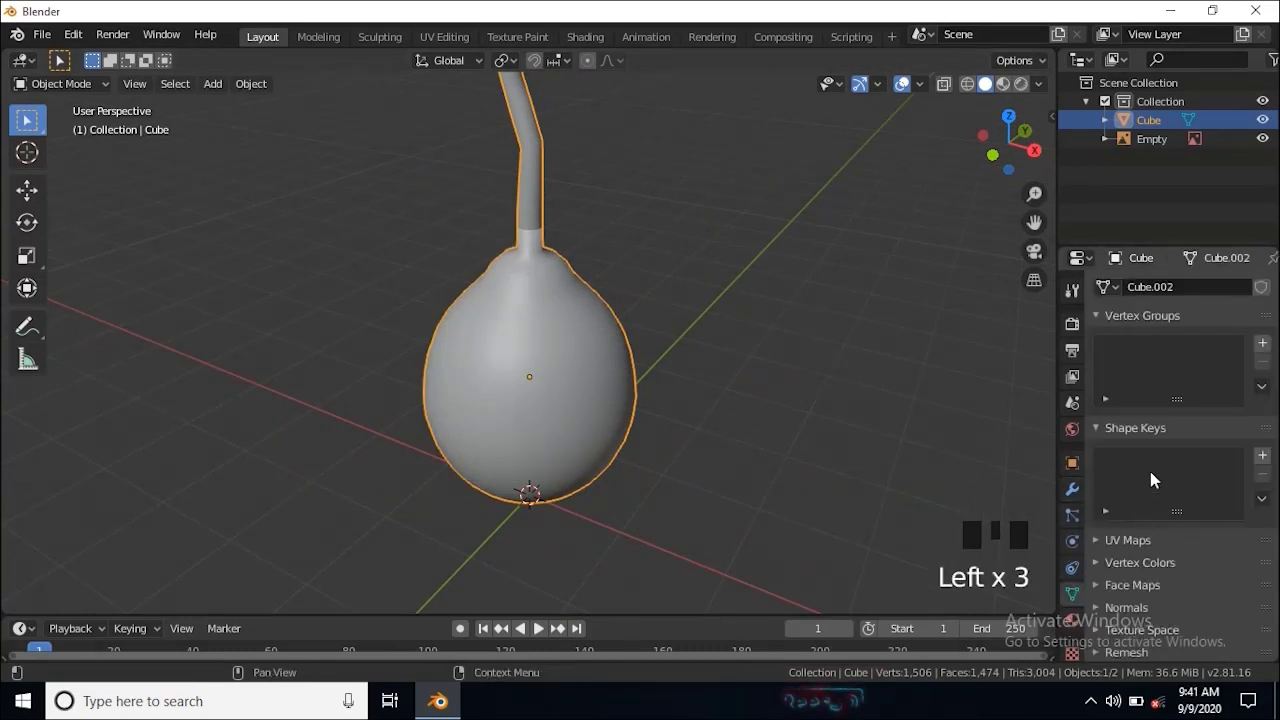
scroll(1118, 622, down, 1)
click(1118, 570)
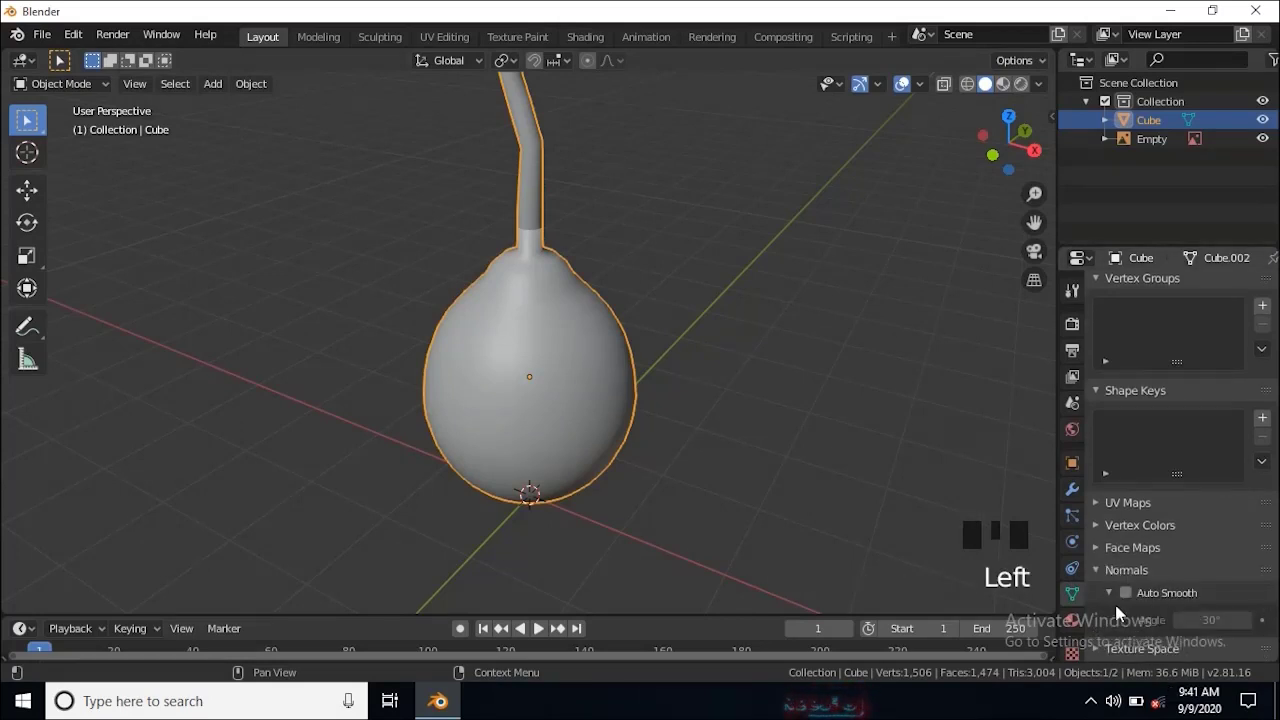
click(1126, 593)
Step: Check the smoothed fruit from several angles and save the file as bael2.blend in E:\animal story
middle_drag(790, 485, 522, 484)
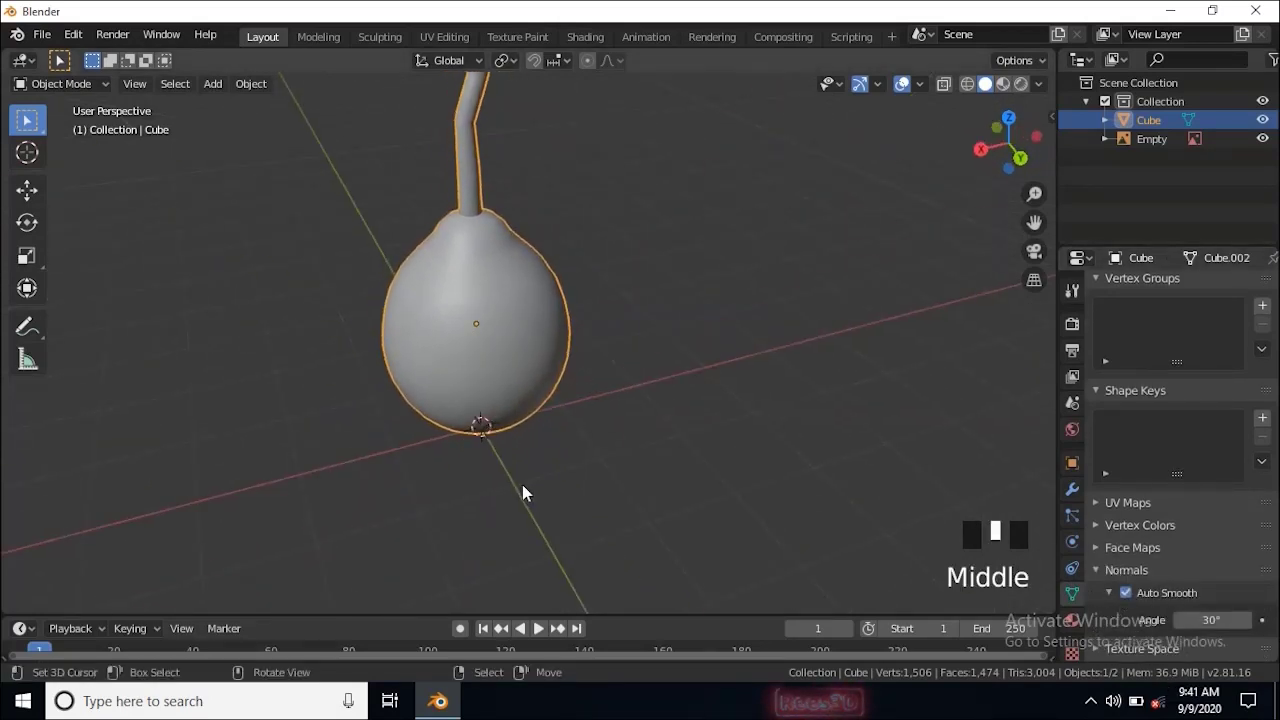
middle_drag(457, 331, 557, 351)
scroll(557, 351, up, 1)
scroll(523, 343, down, 3)
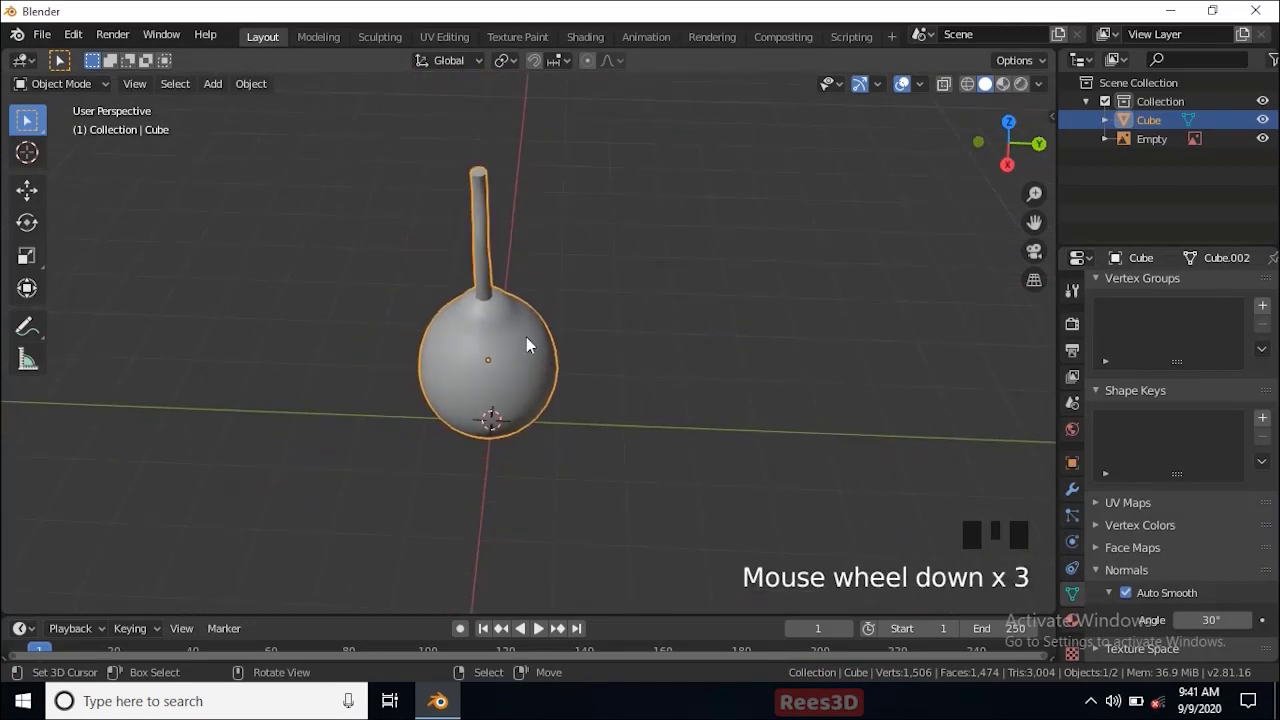
key(ctrl+s)
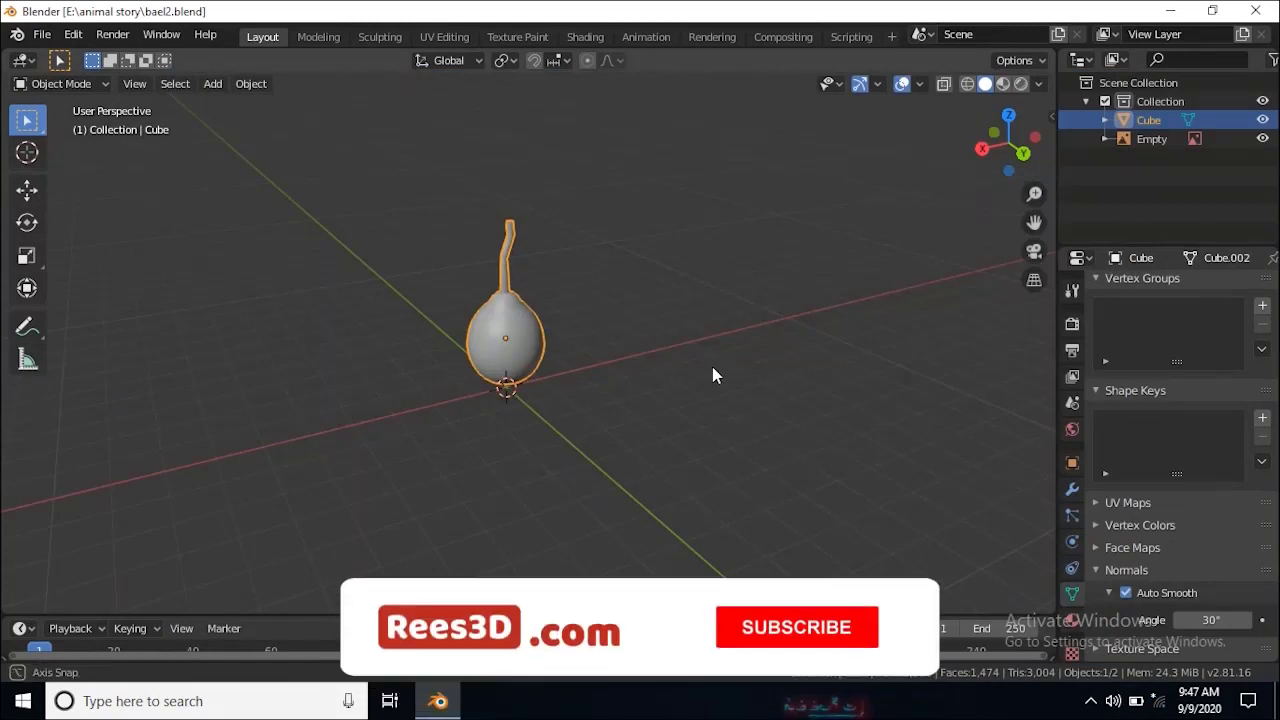
middle_drag(713, 371, 569, 371)
scroll(569, 371, up, 2)
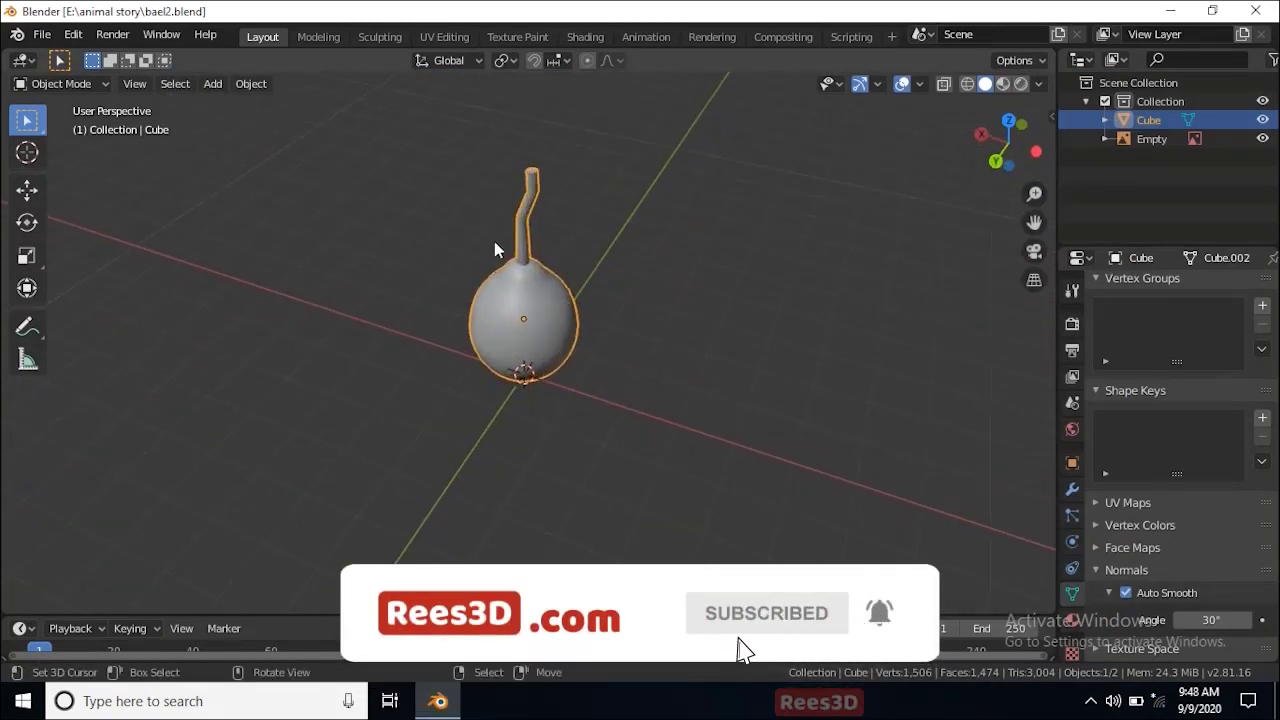
middle_drag(767, 341, 644, 318)
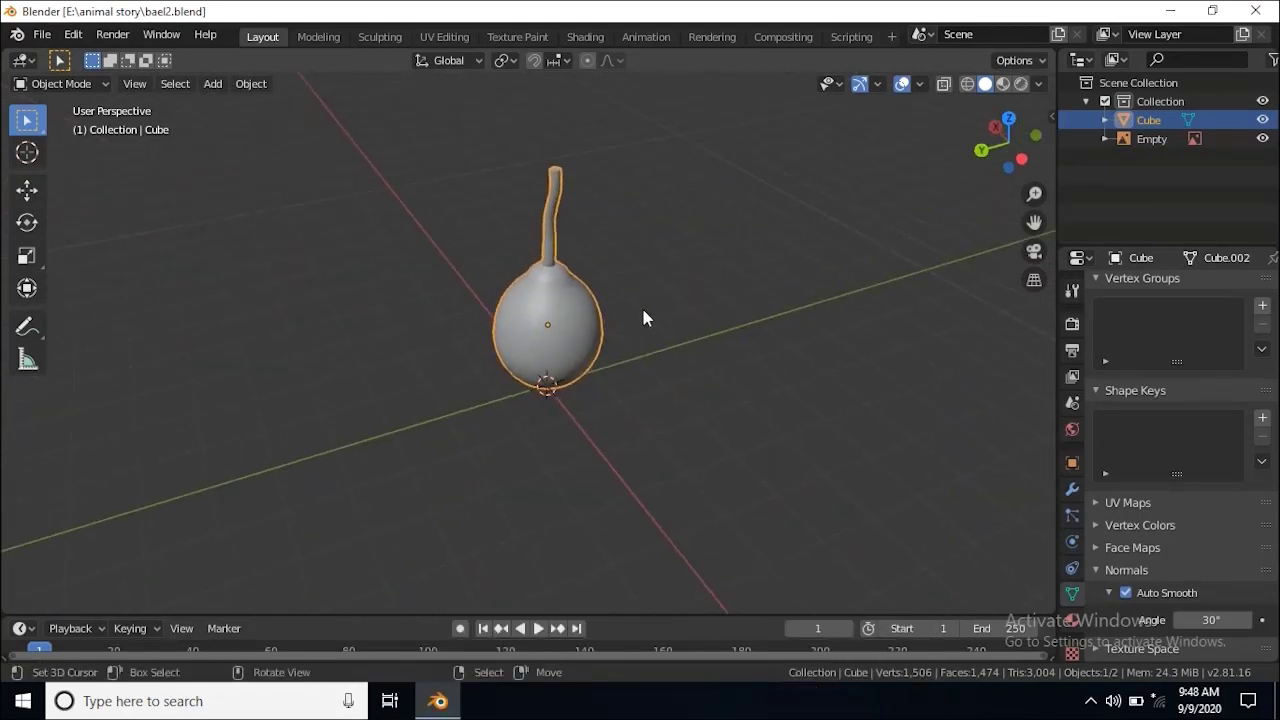